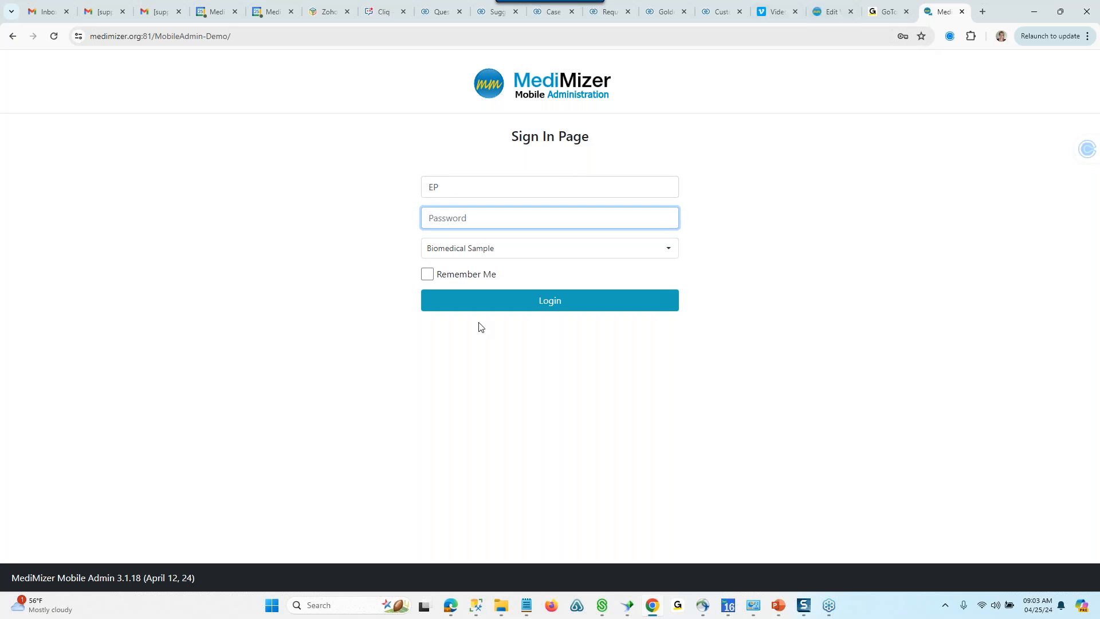
- Sign in to the Biomedical Sample database, look at the Admin View statistics and return to the Relational View
{"action": "left_click", "coordinate": [564, 312]}
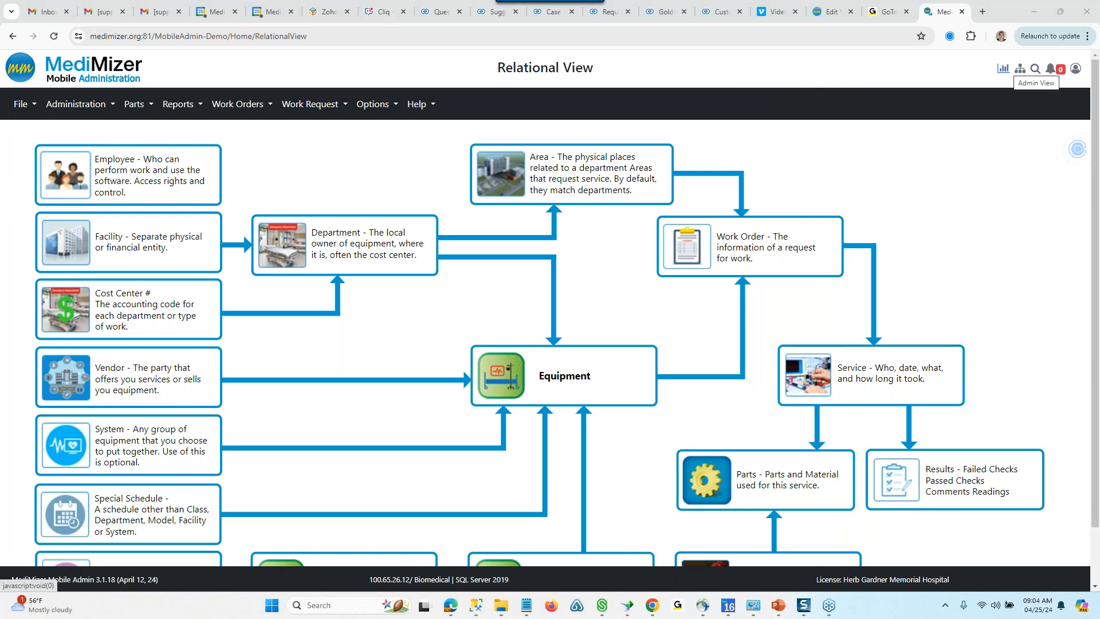
{"action": "left_click", "coordinate": [1019, 68]}
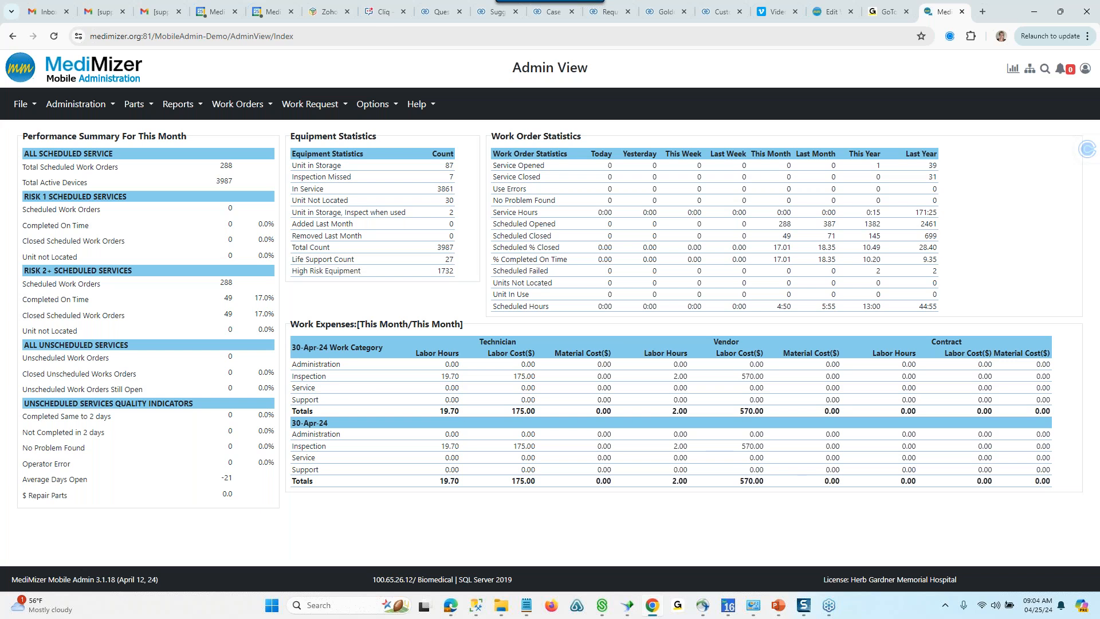
{"action": "left_click", "coordinate": [1030, 70]}
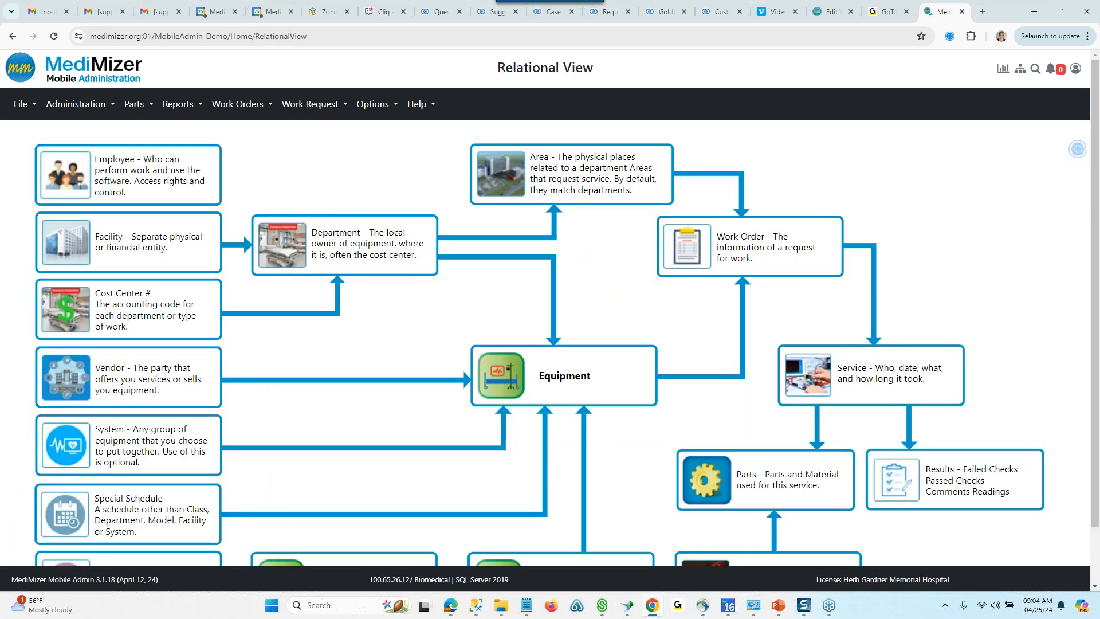
- Search all records for "Welc" with MediMizer Search and look through the matches
{"action": "left_click", "coordinate": [1036, 69]}
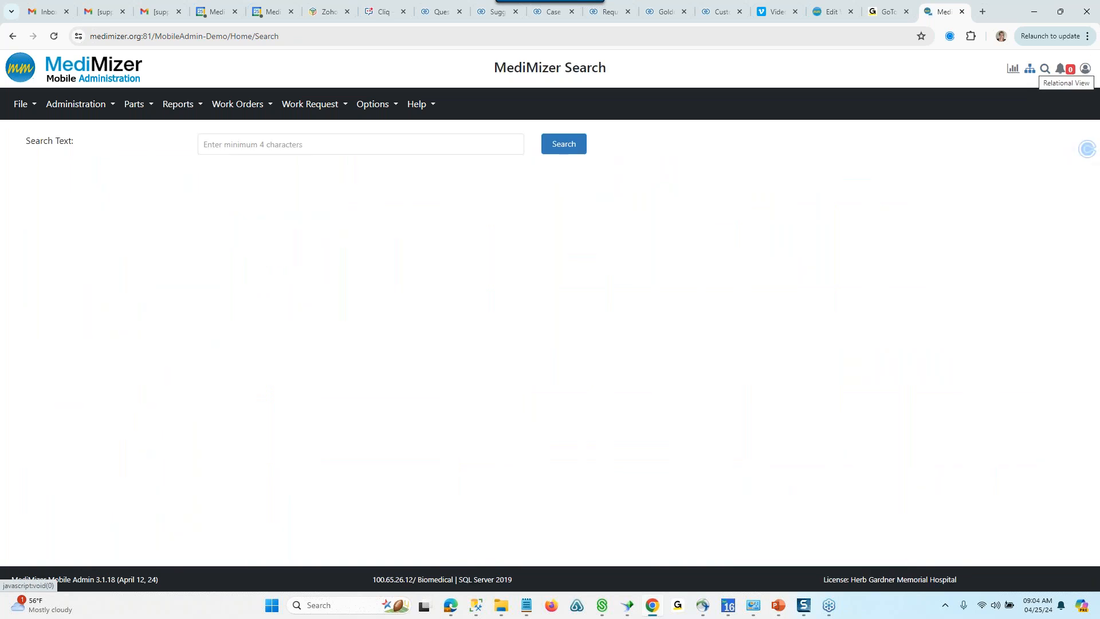
{"action": "left_click", "coordinate": [270, 146]}
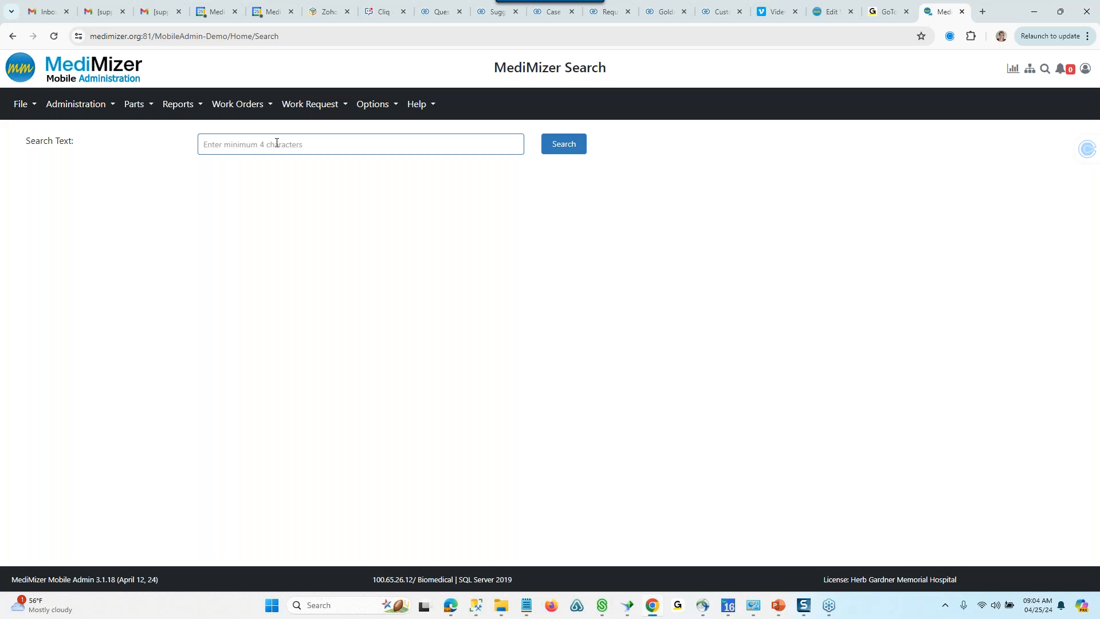
{"action": "type", "text": "Welc"}
{"action": "left_click", "coordinate": [563, 144]}
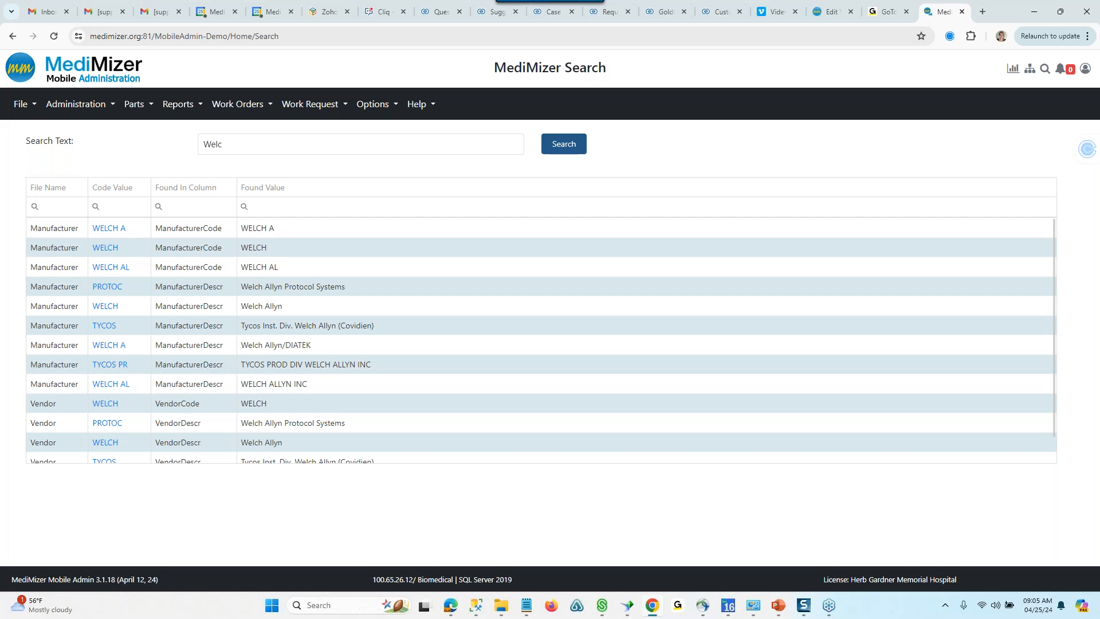
{"action": "scroll", "coordinate": [187, 387], "scroll_direction": "down", "scroll_amount": 1}
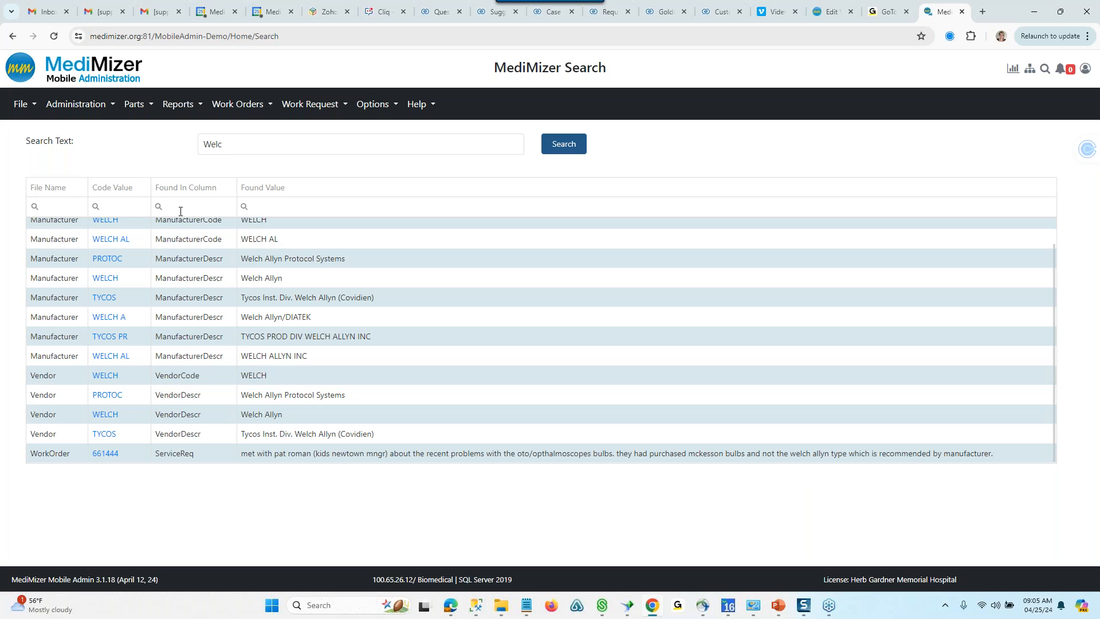
- Open the Equipment List and check its saved views before returning to the search criteria
{"action": "left_click", "coordinate": [25, 112]}
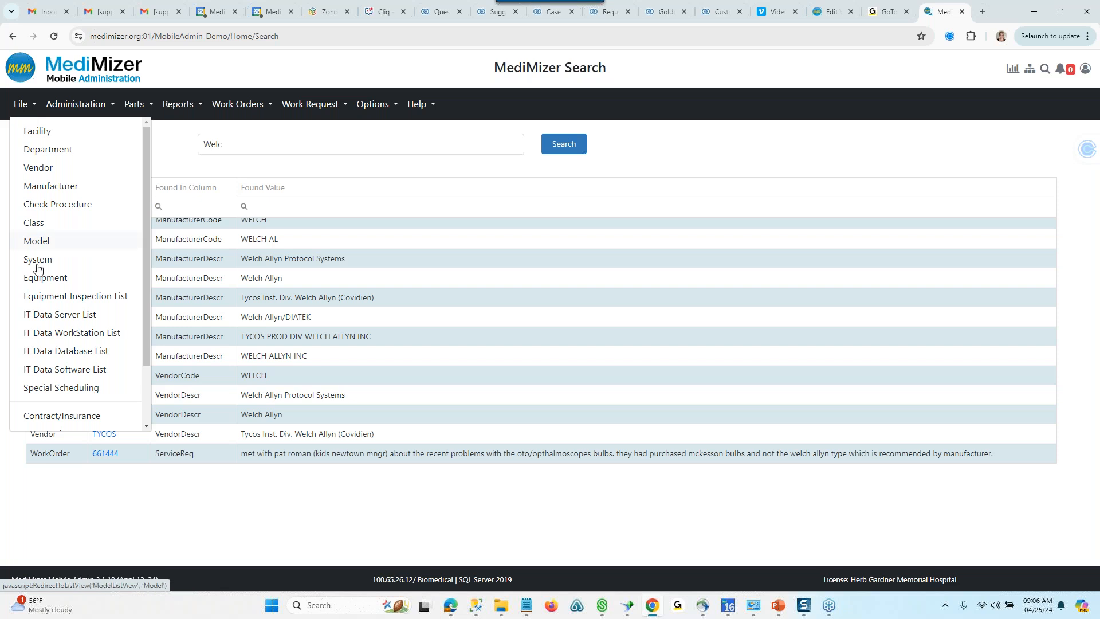
{"action": "left_click", "coordinate": [31, 286]}
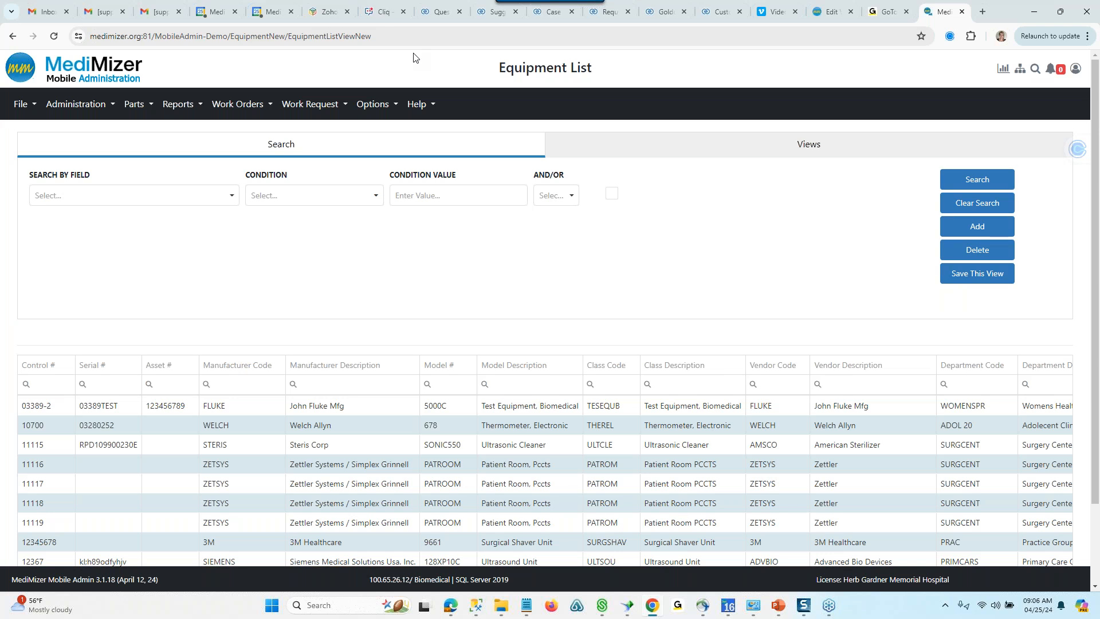
{"action": "left_click", "coordinate": [20, 105]}
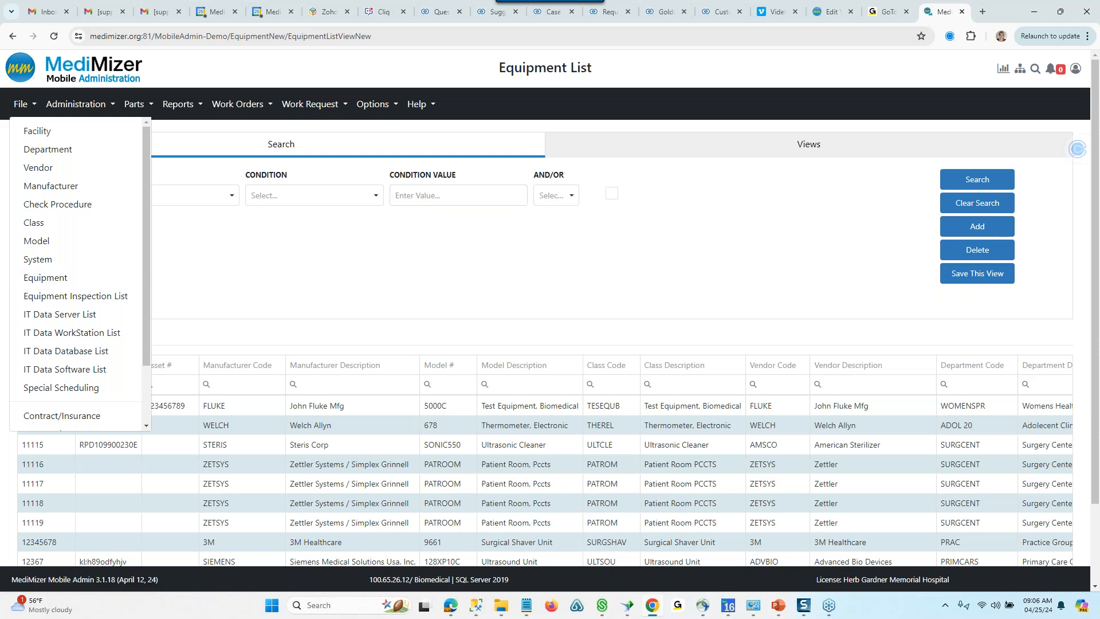
{"action": "left_click", "coordinate": [497, 160]}
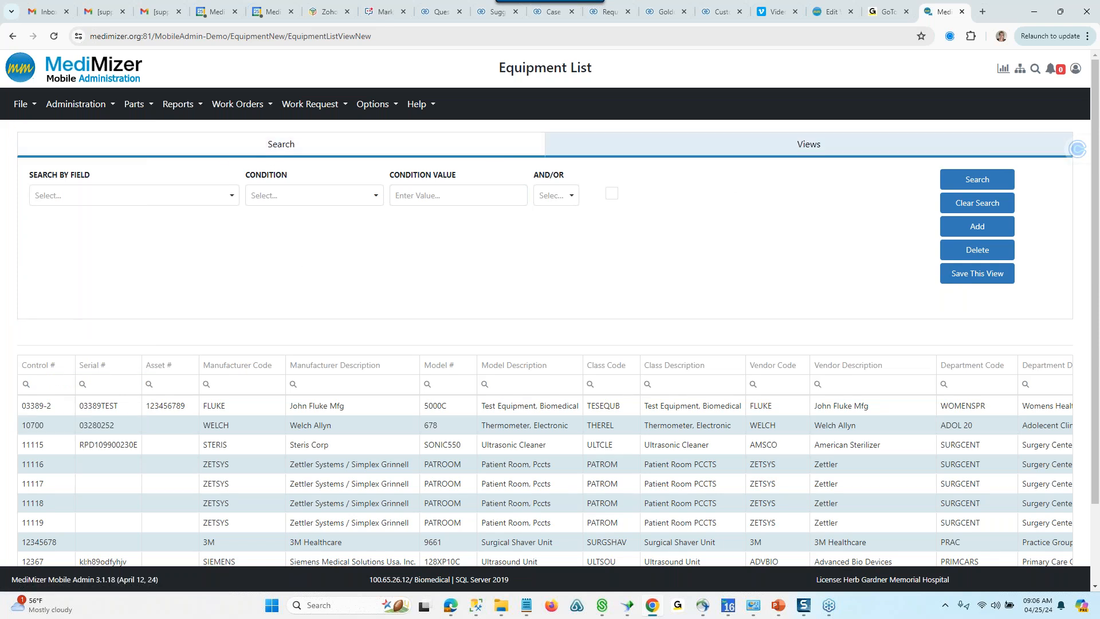
{"action": "left_click", "coordinate": [808, 144]}
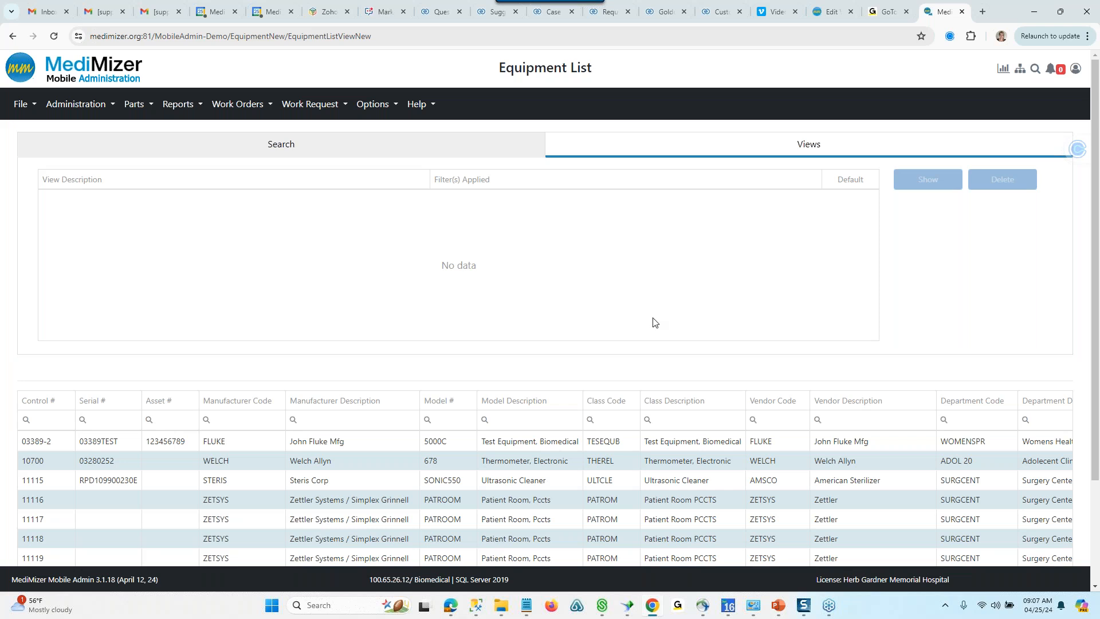
{"action": "left_click", "coordinate": [487, 148]}
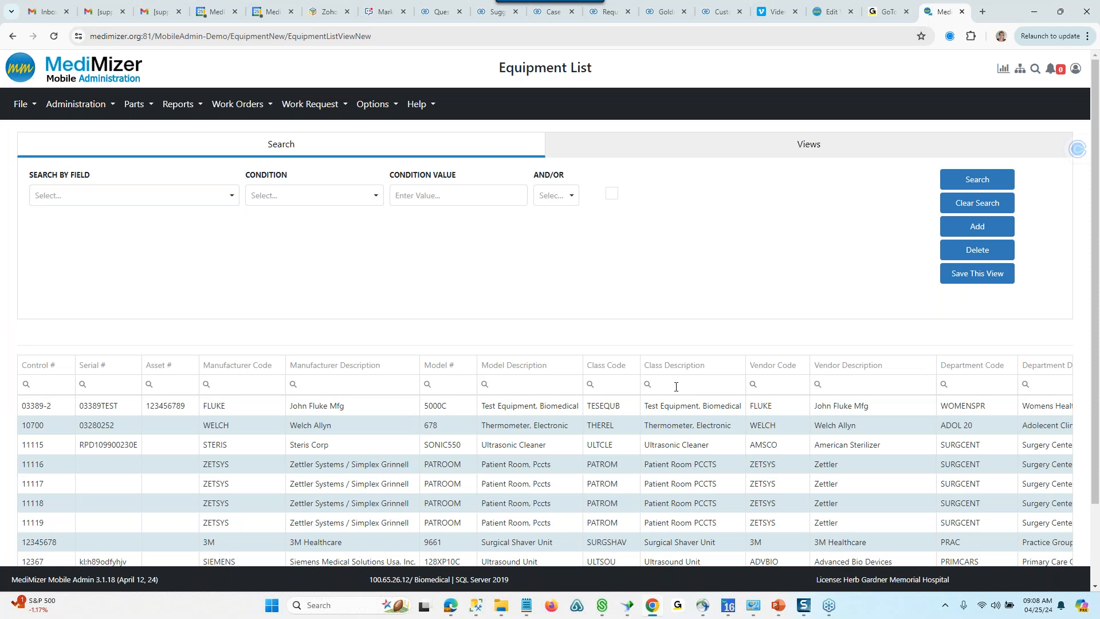
- Search the equipment for records whose Facility Code begins with "h"
{"action": "left_click", "coordinate": [232, 197]}
{"action": "type", "text": "f"}
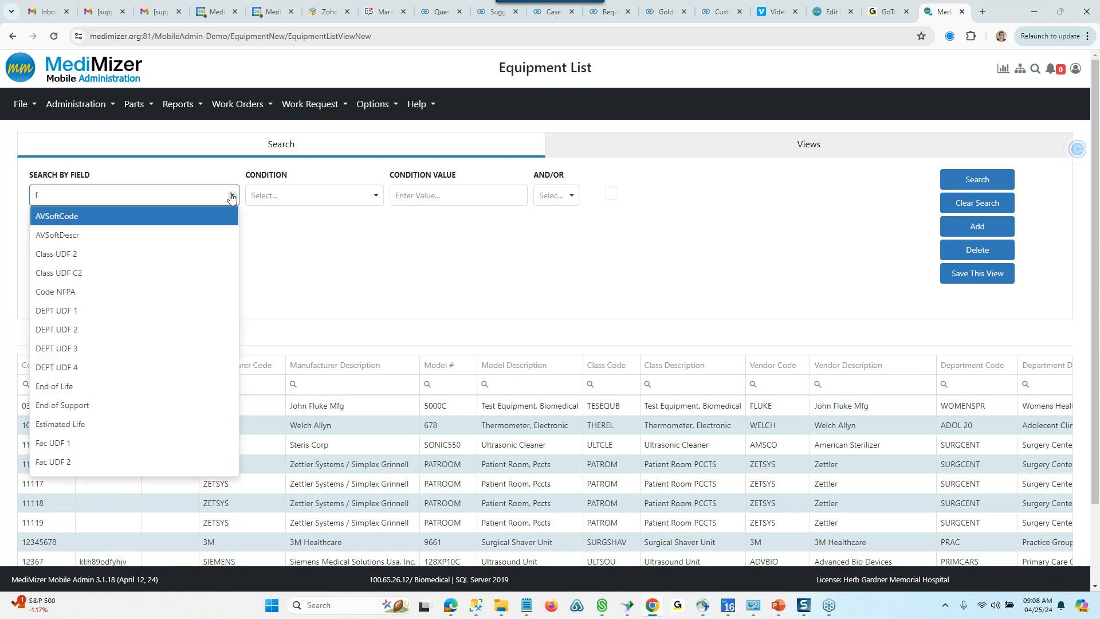
{"action": "type", "text": "a"}
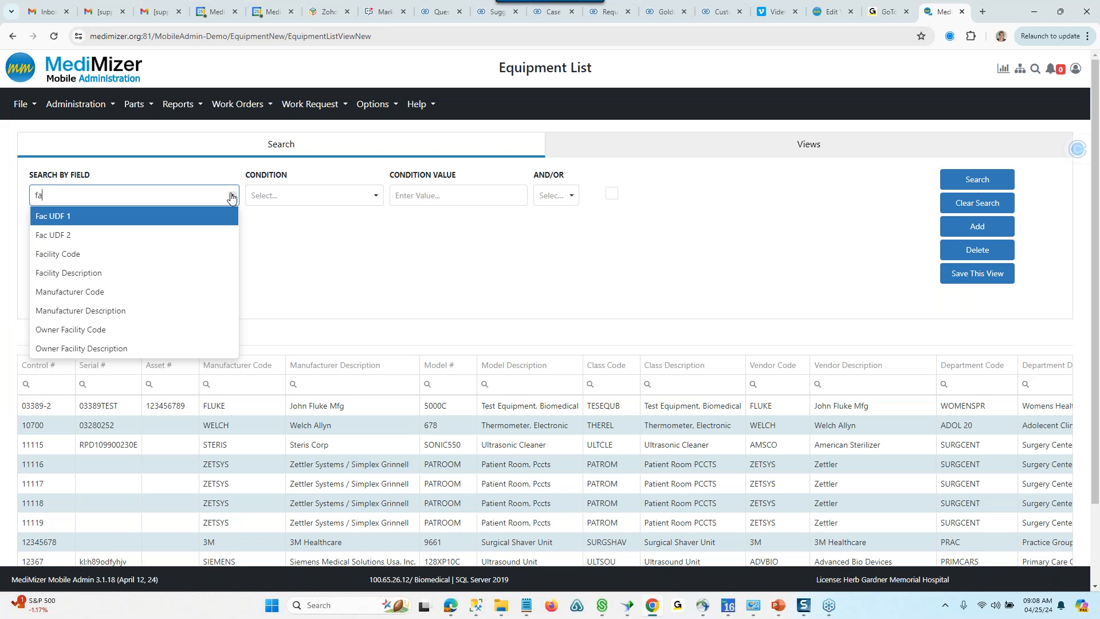
{"action": "left_click", "coordinate": [145, 253]}
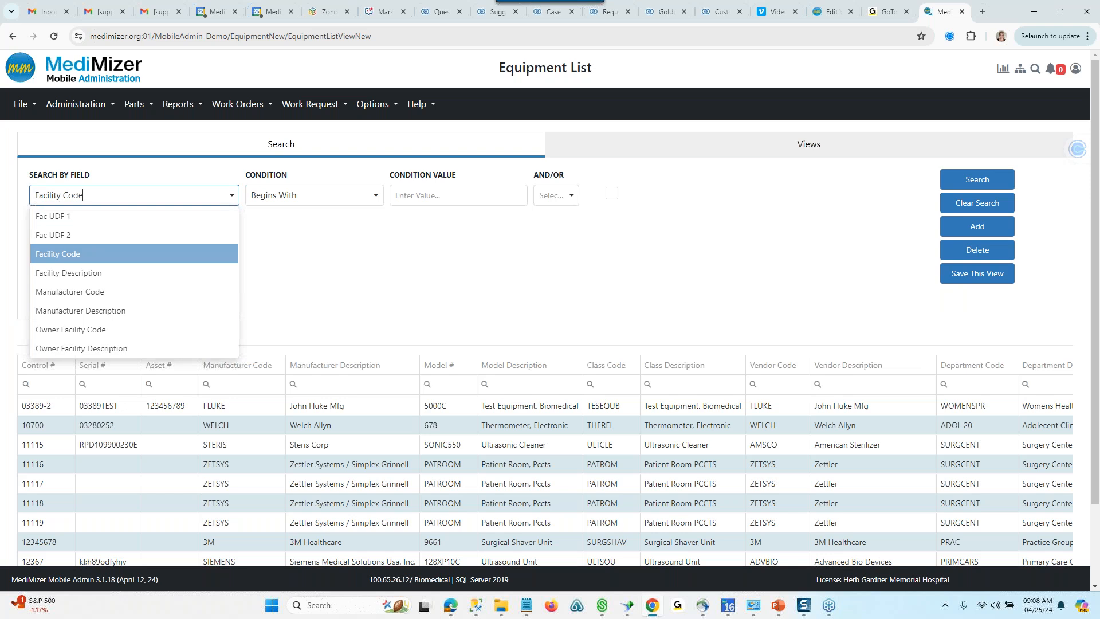
{"action": "left_click", "coordinate": [430, 196]}
{"action": "type", "text": "h"}
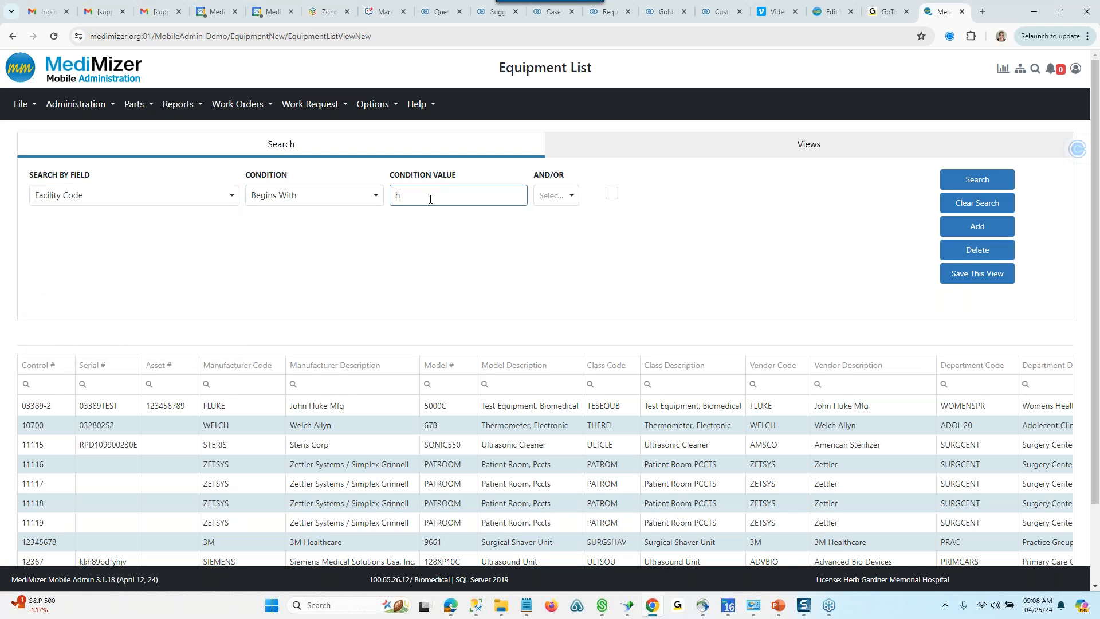
{"action": "left_click", "coordinate": [968, 182]}
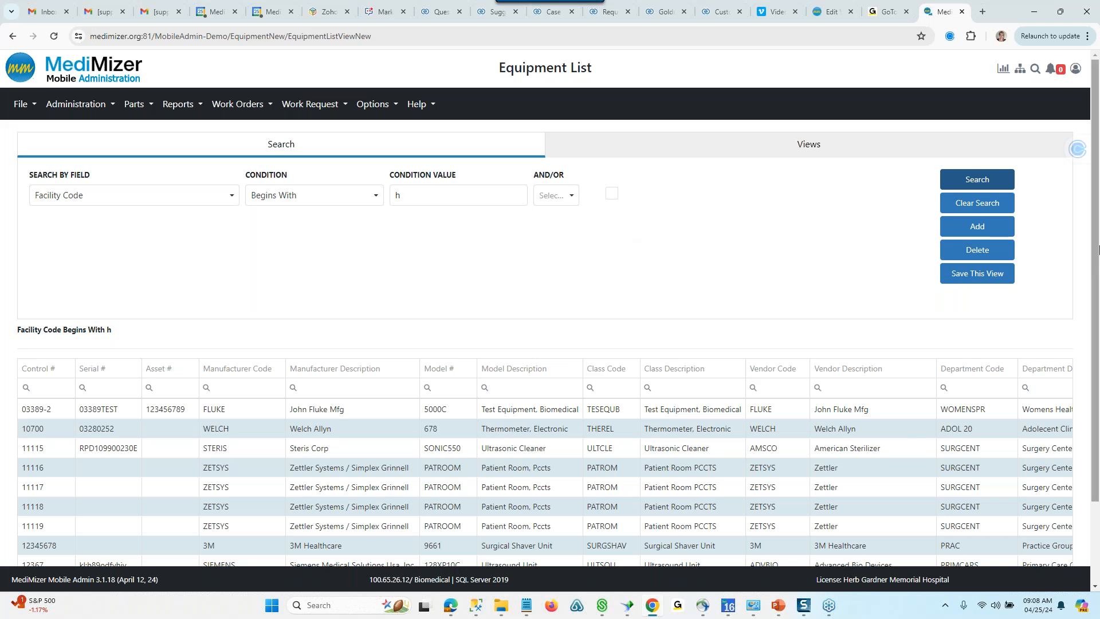
- Filter the equipment results by Manufacturer Description "ge" and Class Description "suc"
{"action": "scroll", "coordinate": [1099, 249], "scroll_direction": "down", "scroll_amount": 2}
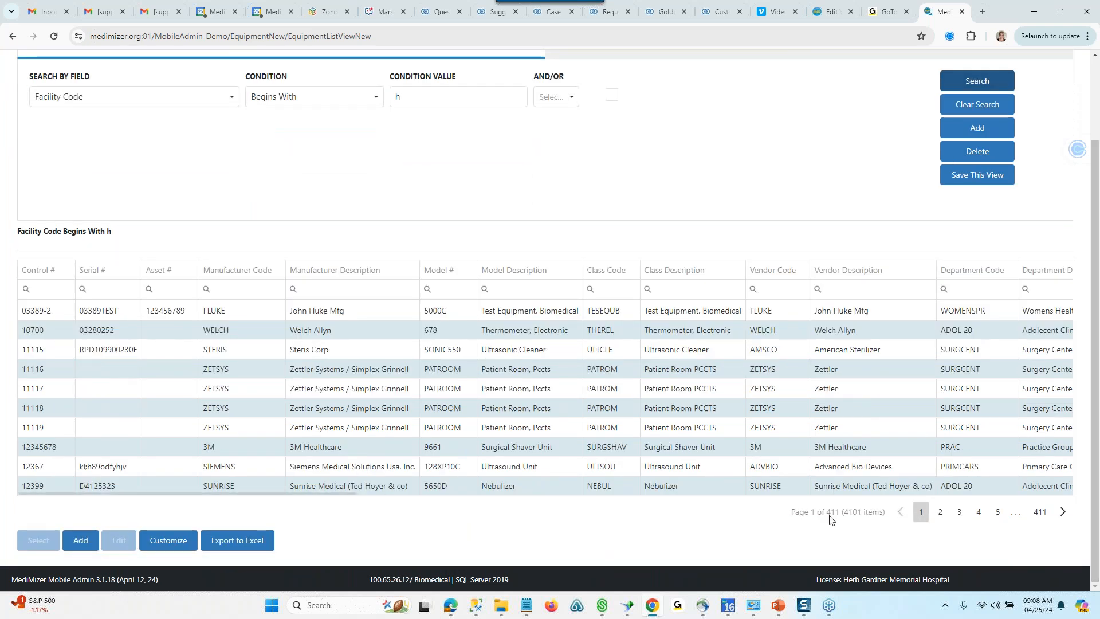
{"action": "left_click", "coordinate": [328, 289]}
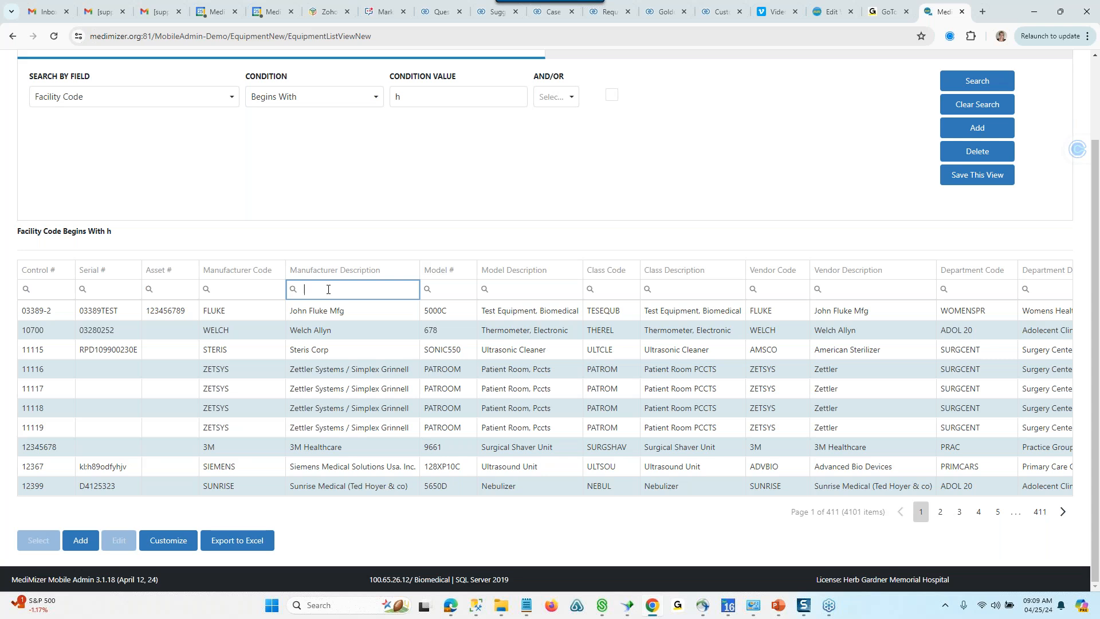
{"action": "type", "text": "ge"}
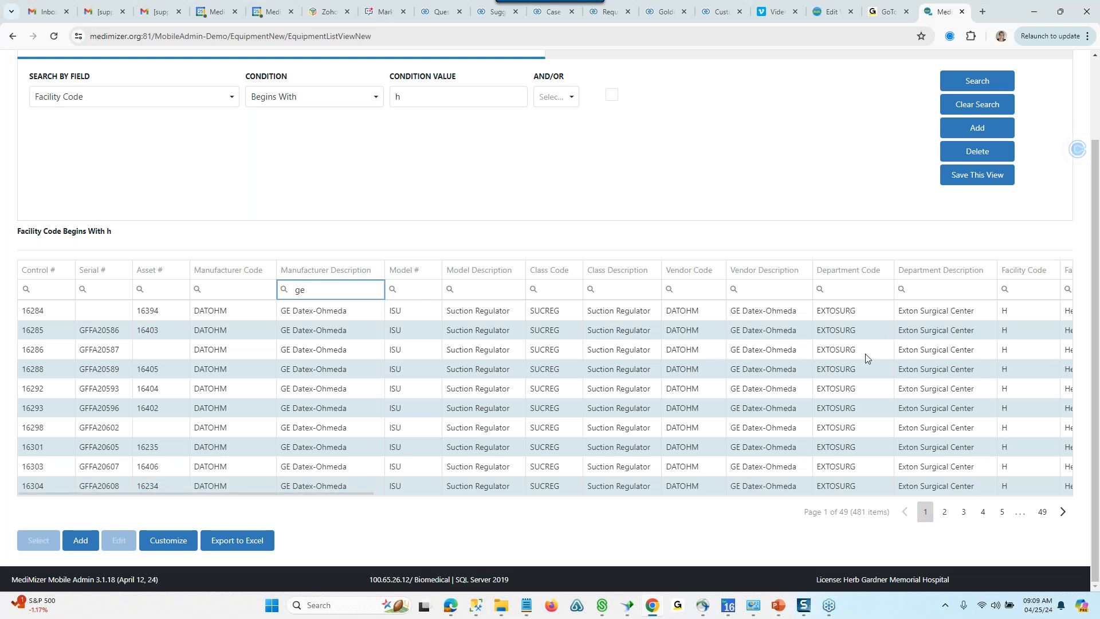
{"action": "left_click", "coordinate": [619, 289]}
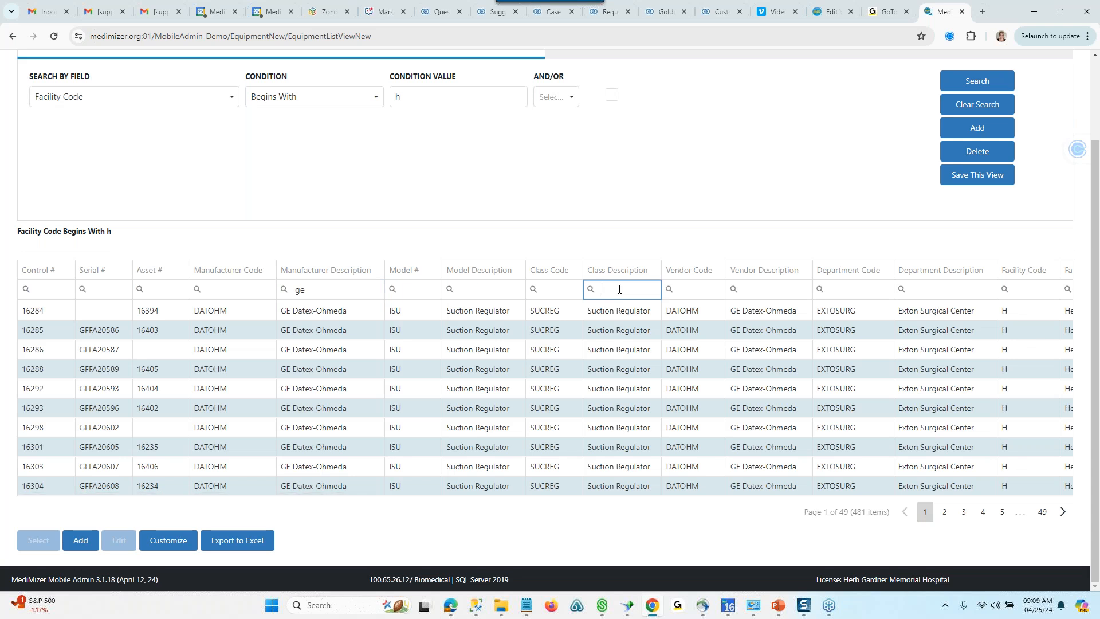
{"action": "type", "text": "suc"}
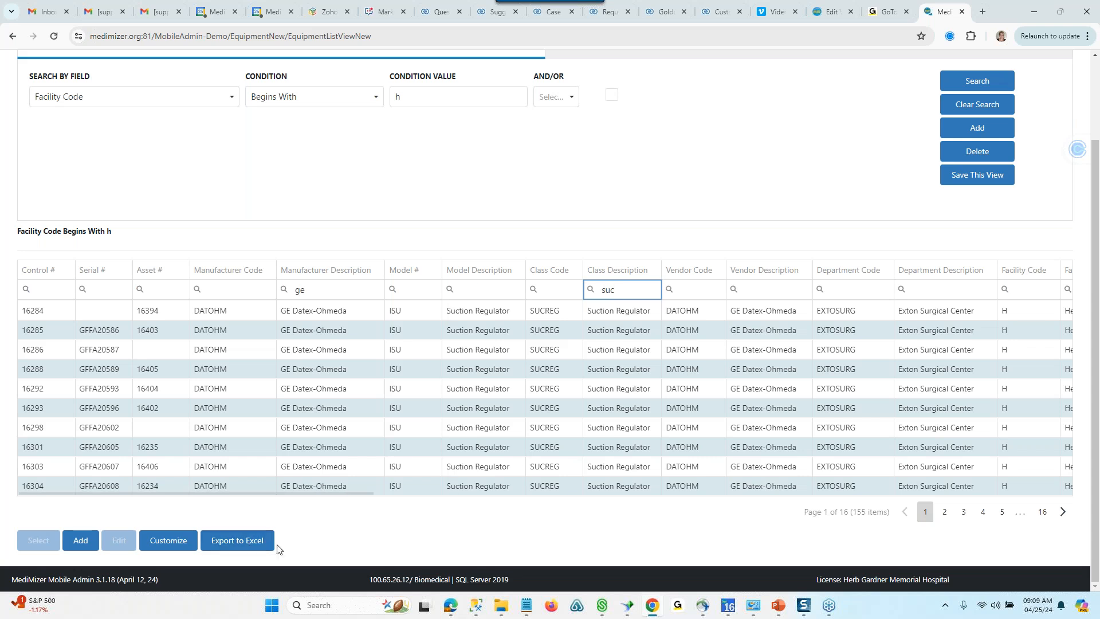
- Start exporting the filtered equipment list to Excel and cancel saving the file
{"action": "left_click", "coordinate": [243, 541]}
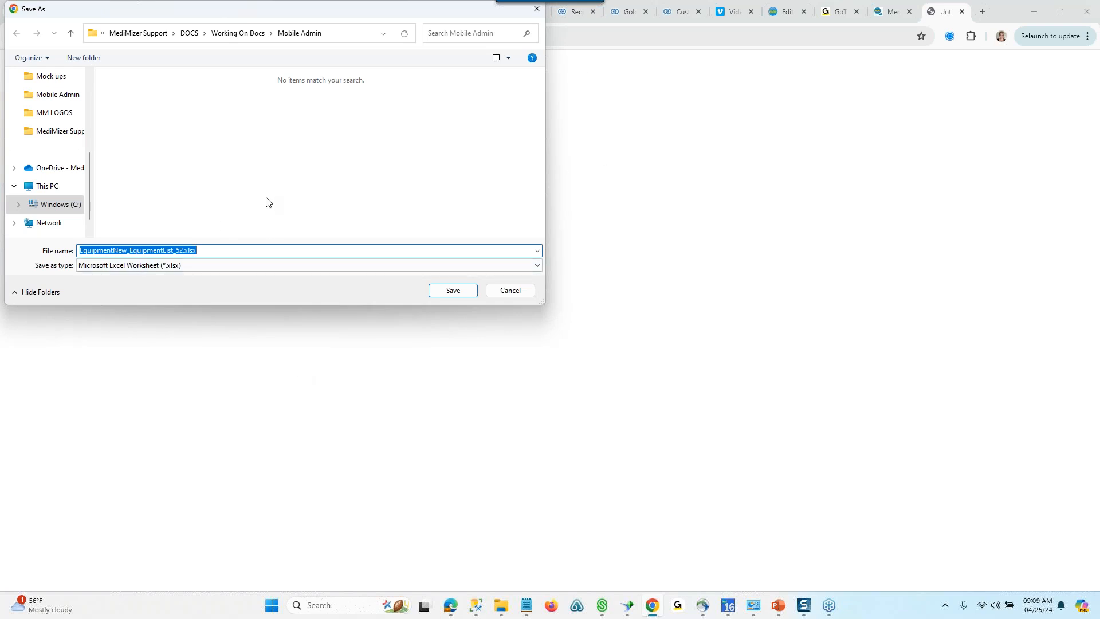
{"action": "left_click", "coordinate": [520, 292]}
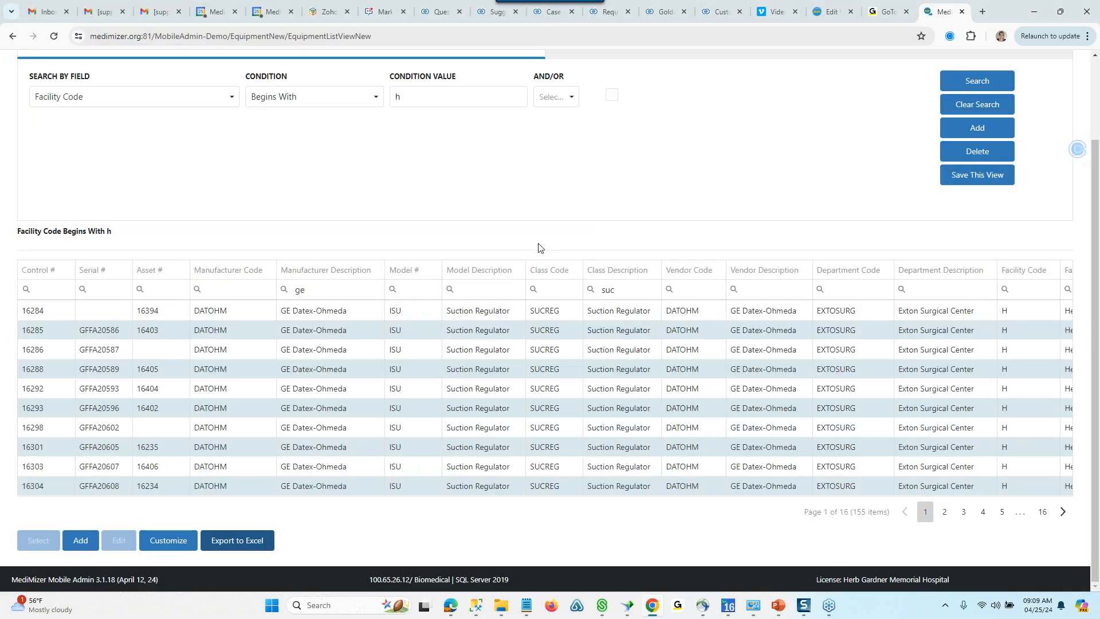
- Remove Asset #, Manufacturer Code, Class Code, Class Description and Vendor Code from the equipment list's selected columns
{"action": "left_click", "coordinate": [179, 546]}
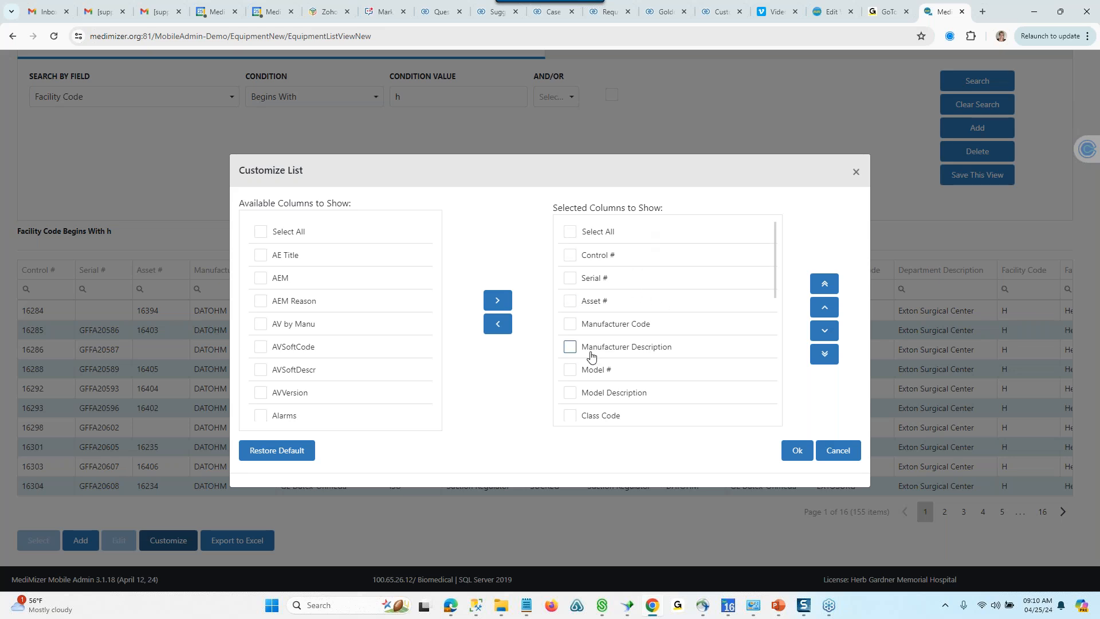
{"action": "left_click", "coordinate": [568, 302]}
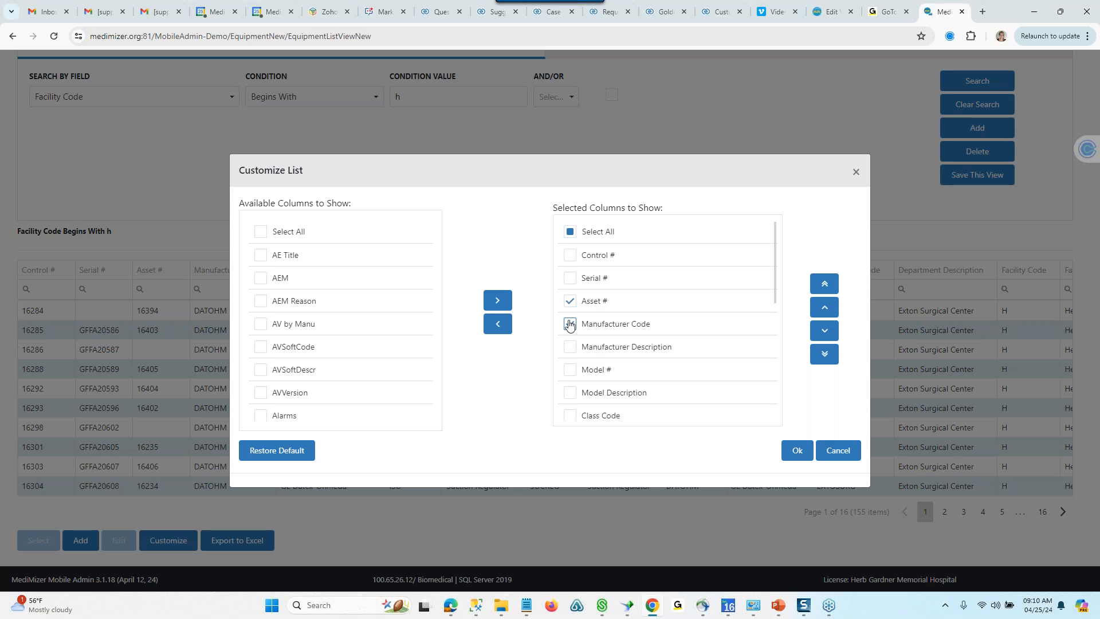
{"action": "left_click", "coordinate": [568, 324]}
{"action": "left_click", "coordinate": [497, 324]}
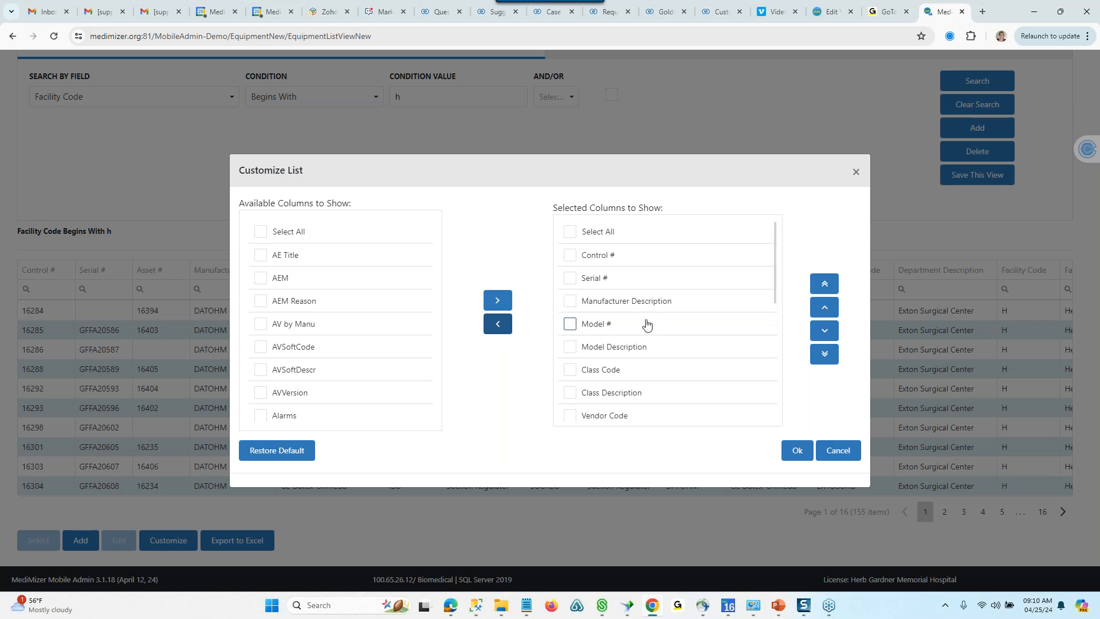
{"action": "left_click", "coordinate": [573, 370]}
{"action": "left_click", "coordinate": [570, 393]}
{"action": "left_click", "coordinate": [569, 416]}
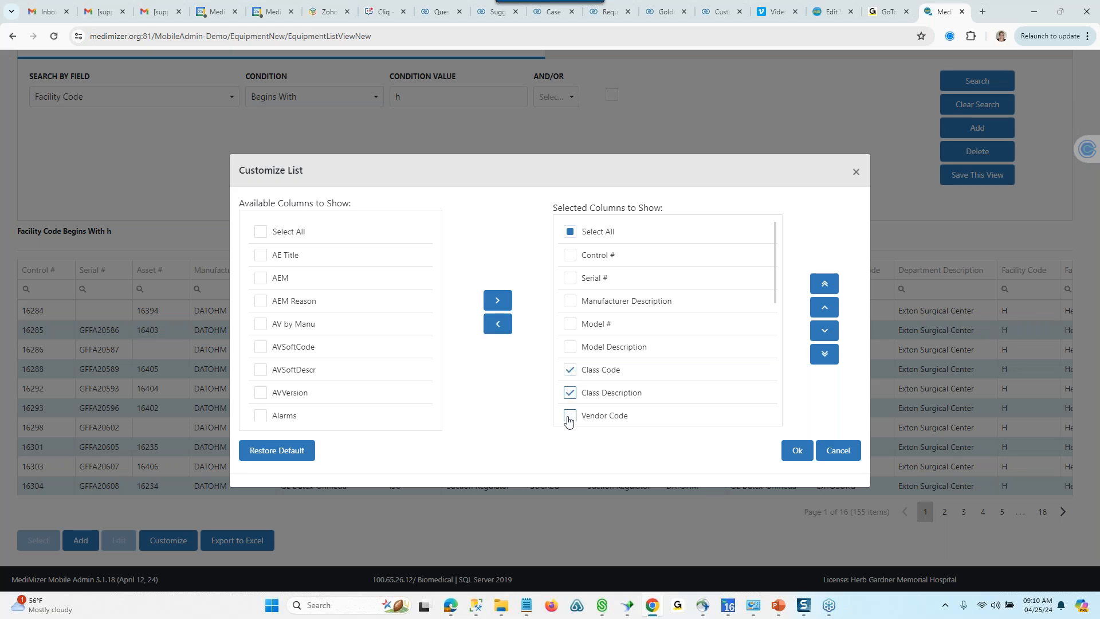
{"action": "left_click", "coordinate": [498, 324]}
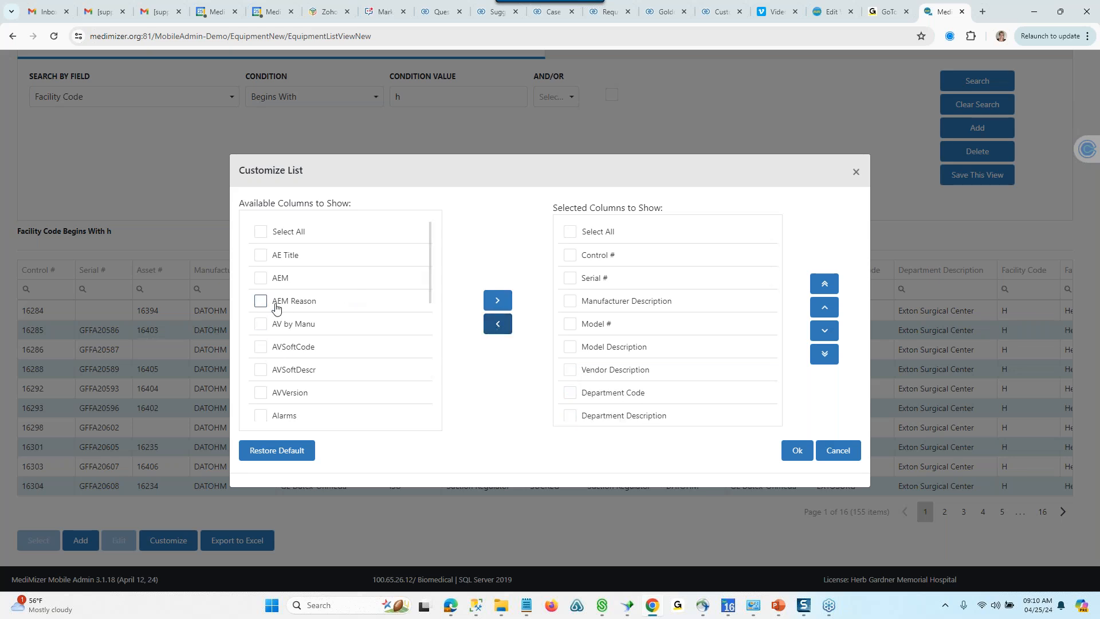
- Add the Alarms column to the selected columns and position it directly after Model Description
{"action": "left_click", "coordinate": [261, 416]}
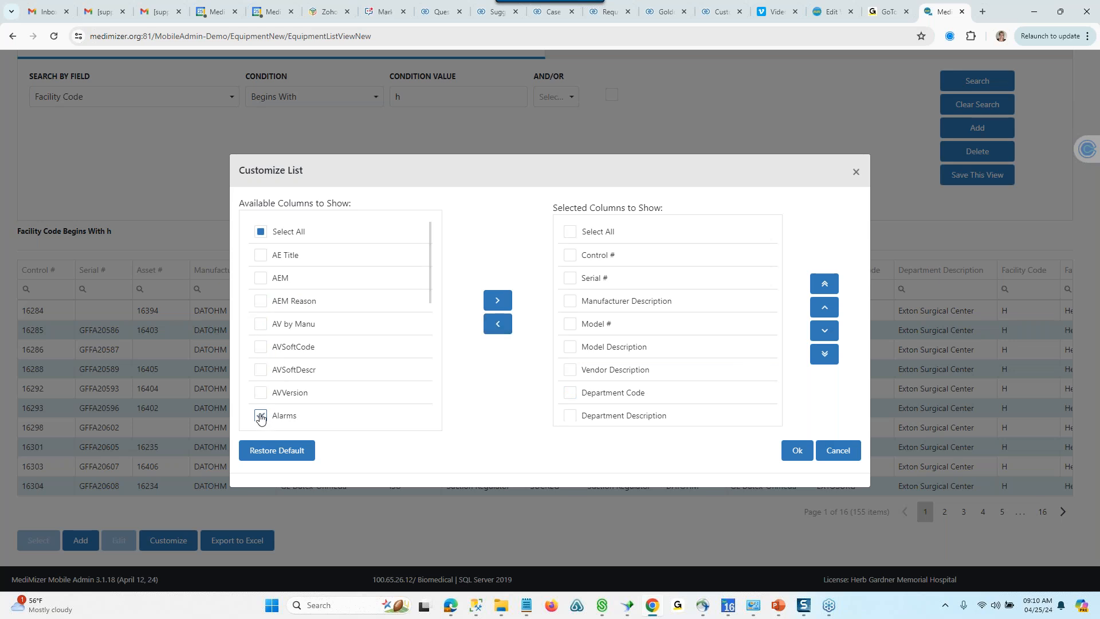
{"action": "left_click", "coordinate": [498, 301]}
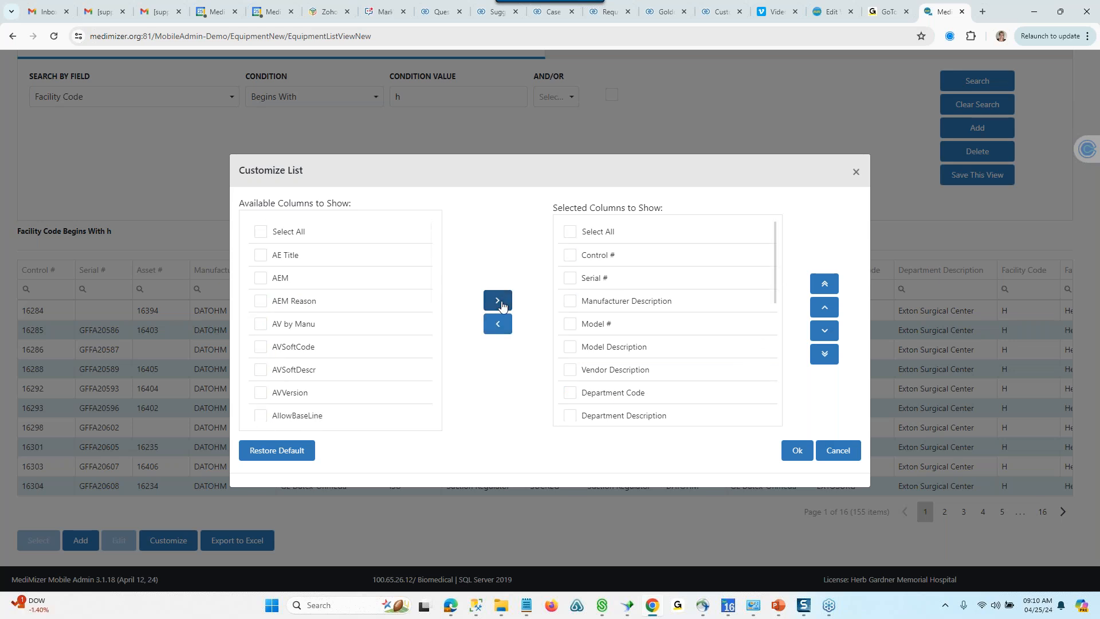
{"action": "left_click_drag", "start_coordinate": [775, 244], "coordinate": [775, 390]}
{"action": "left_click_drag", "start_coordinate": [772, 296], "coordinate": [773, 413]}
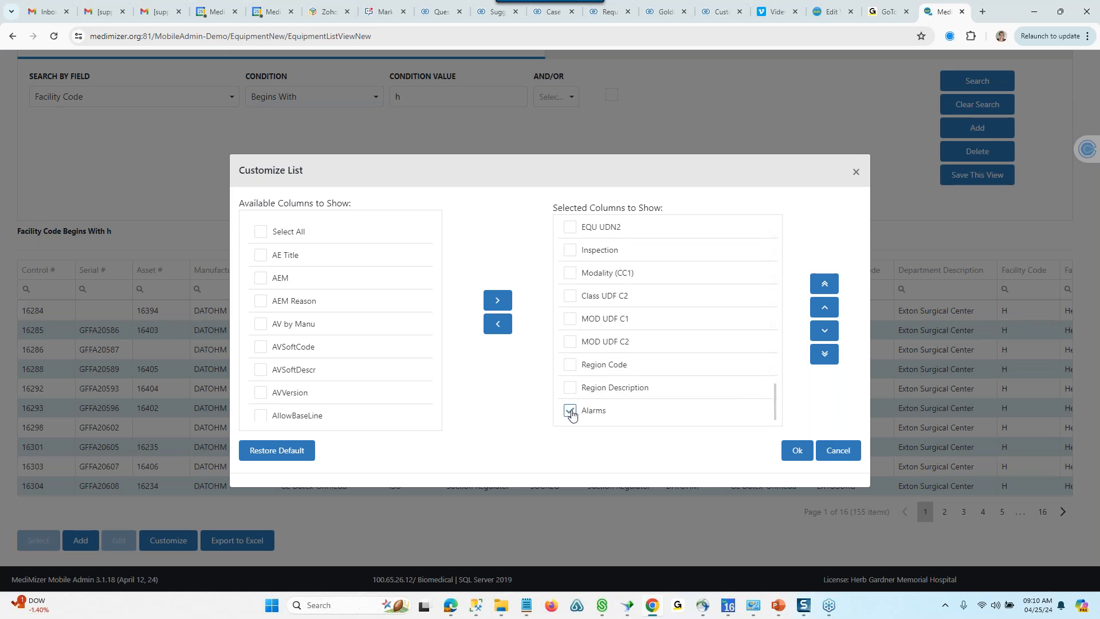
{"action": "left_click", "coordinate": [825, 283]}
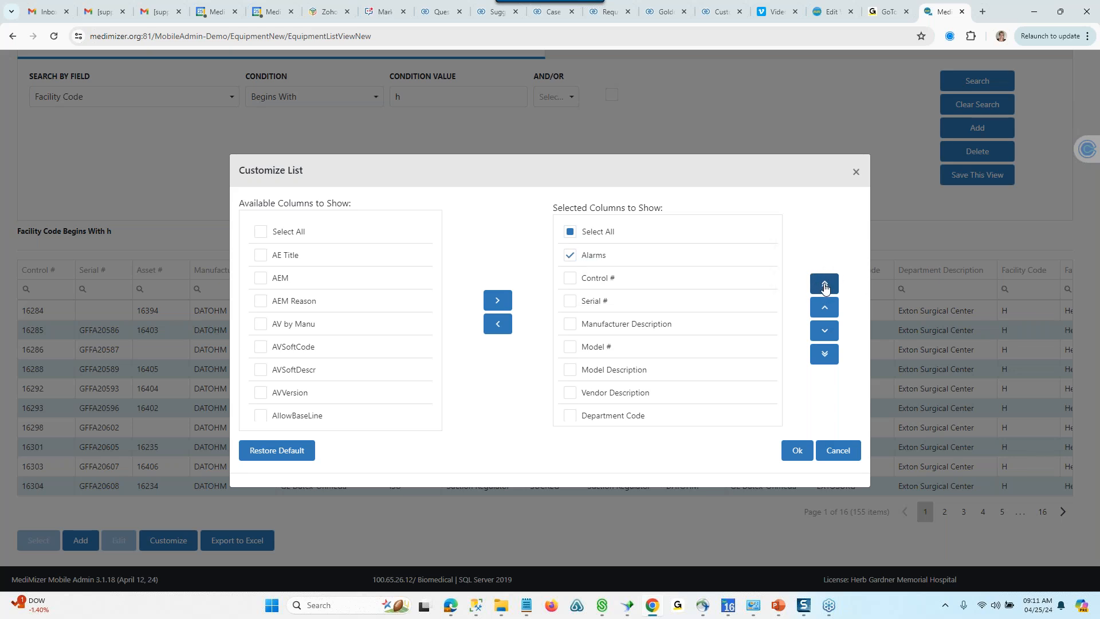
{"action": "left_click", "coordinate": [824, 332]}
{"action": "left_click", "coordinate": [823, 332]}
{"action": "left_click", "coordinate": [823, 333]}
{"action": "left_click", "coordinate": [823, 333]}
{"action": "left_click", "coordinate": [823, 333]}
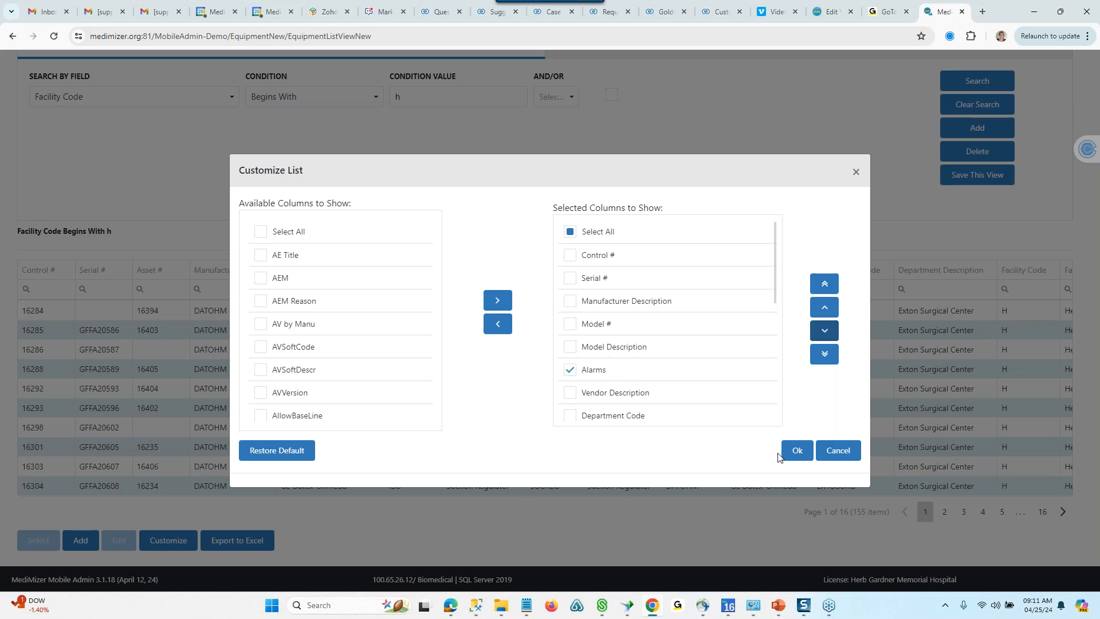
- Apply the customized columns and save the current equipment view with the description "Test View Save"
{"action": "left_click", "coordinate": [796, 451]}
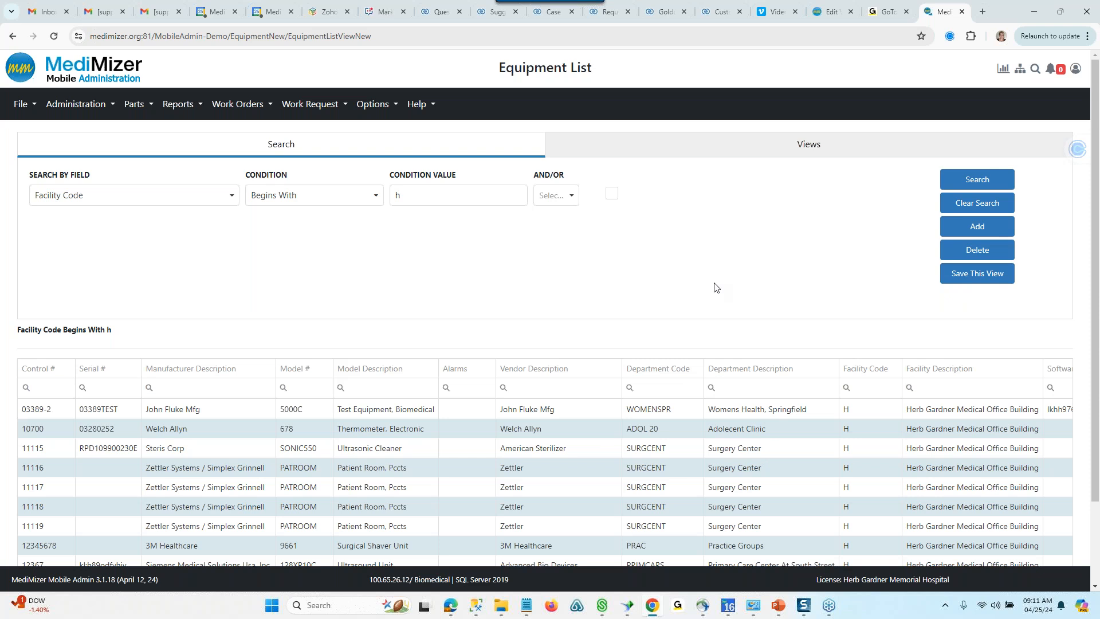
{"action": "left_click", "coordinate": [965, 287]}
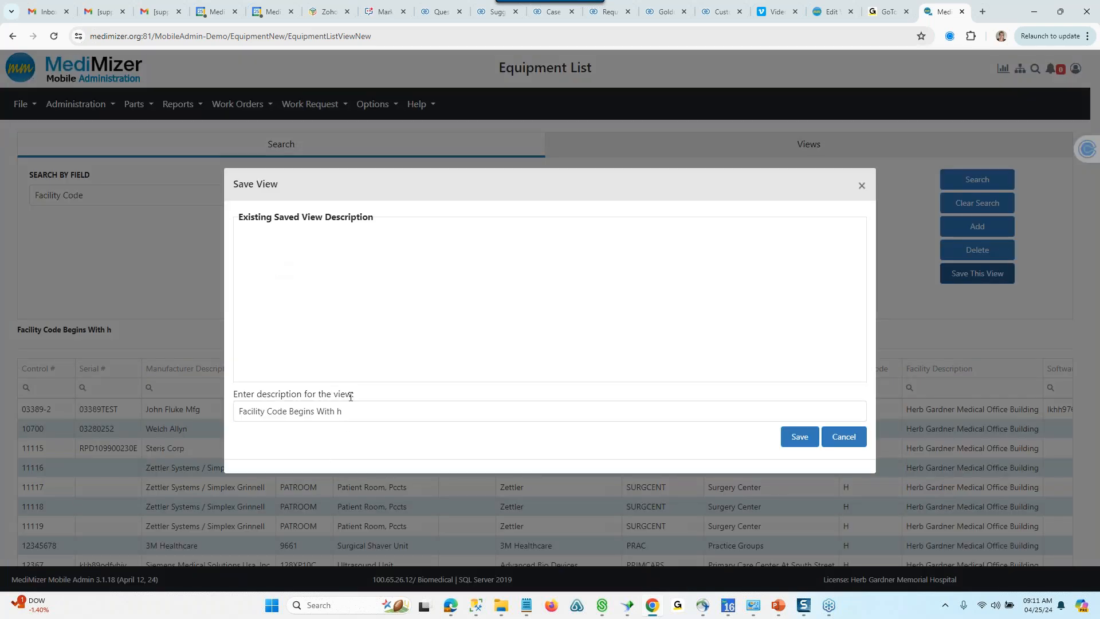
{"action": "left_click_drag", "start_coordinate": [358, 413], "coordinate": [247, 411]}
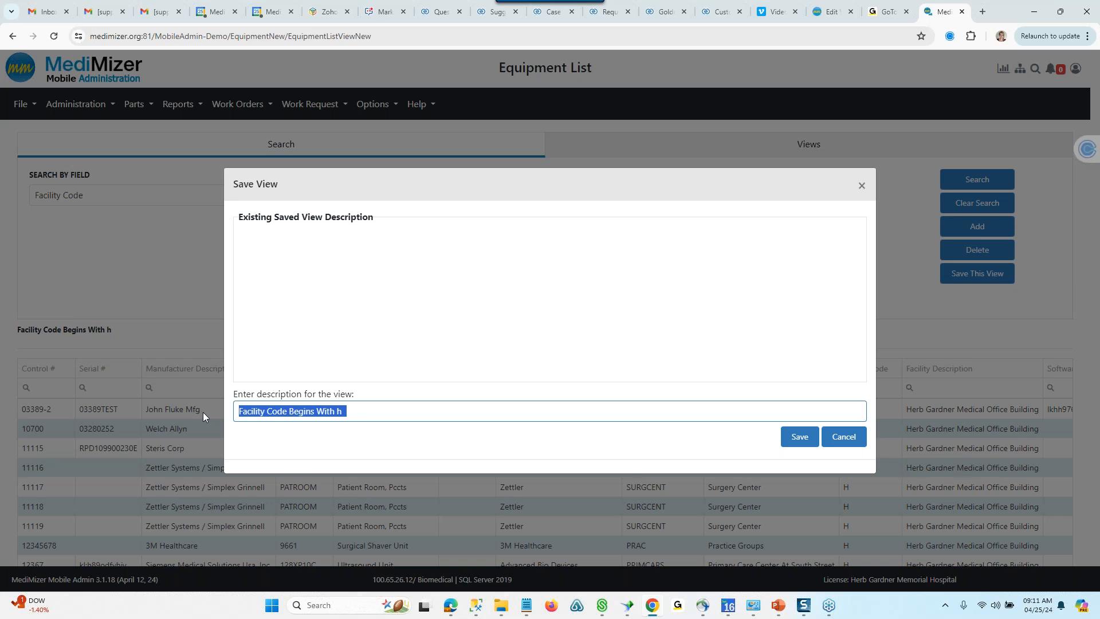
{"action": "type", "text": "Test"}
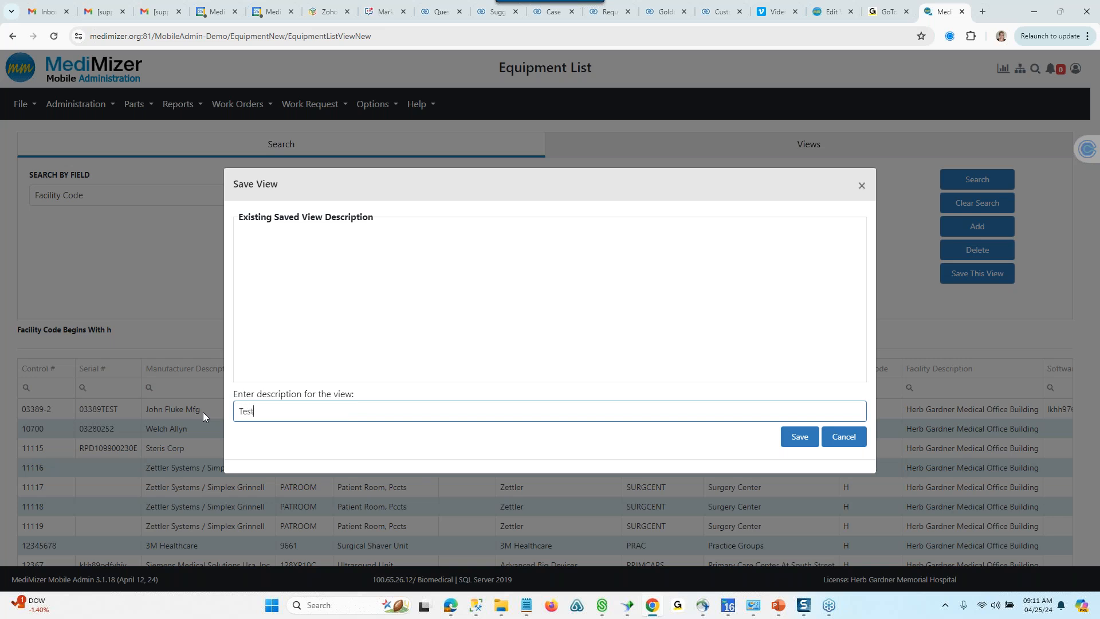
{"action": "type", "text": " View Save"}
{"action": "left_click", "coordinate": [796, 435]}
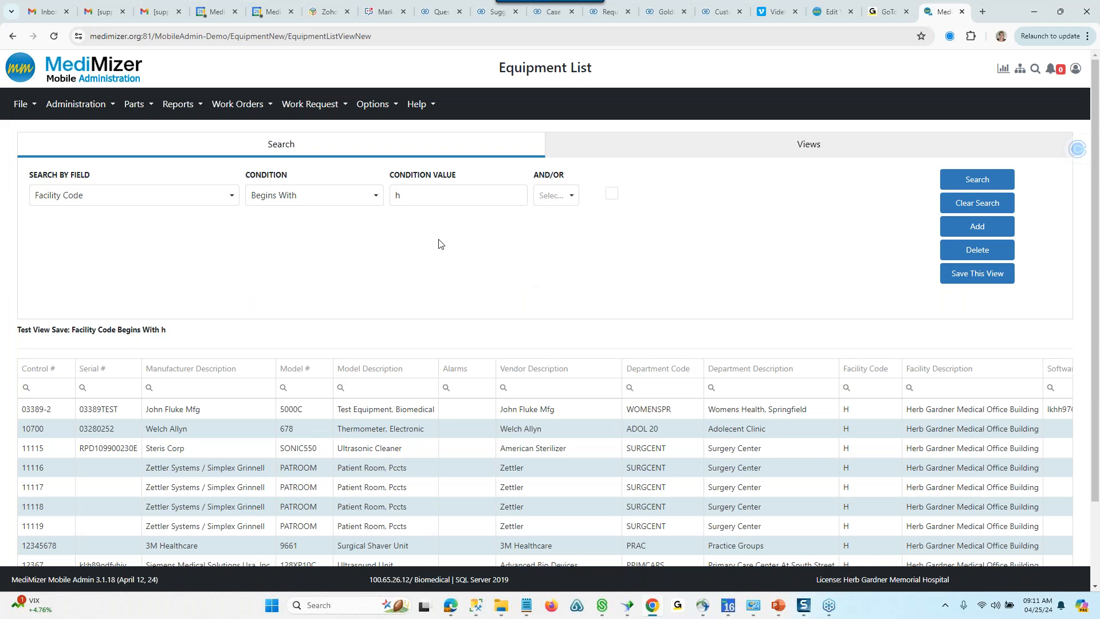
- Make the saved view "Test View Save" the default view of the Equipment List
{"action": "left_click", "coordinate": [631, 153]}
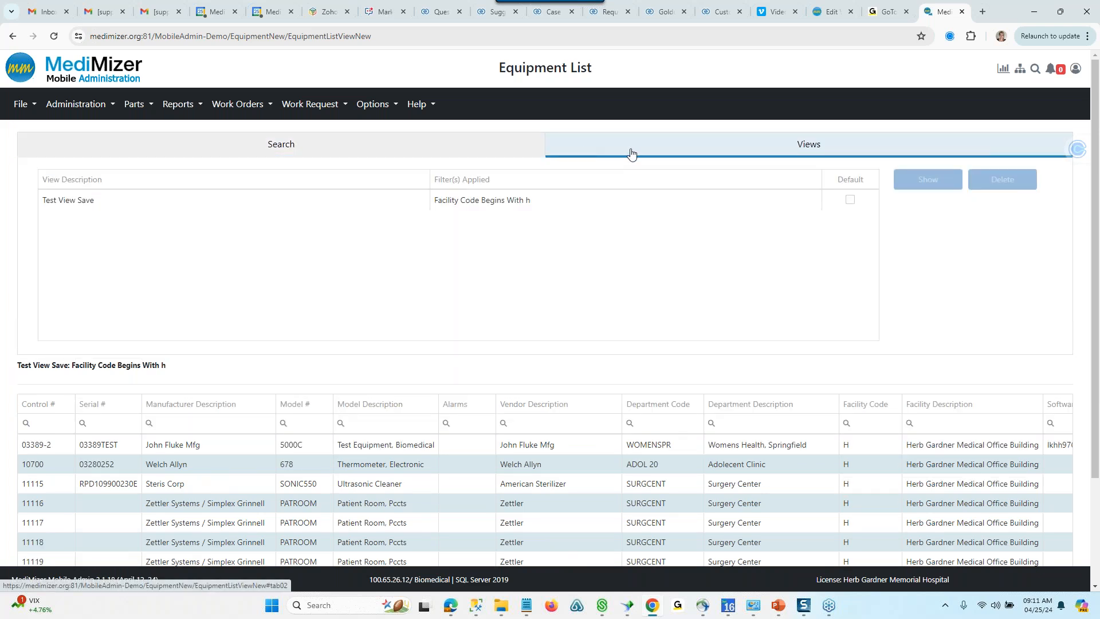
{"action": "left_click", "coordinate": [51, 201]}
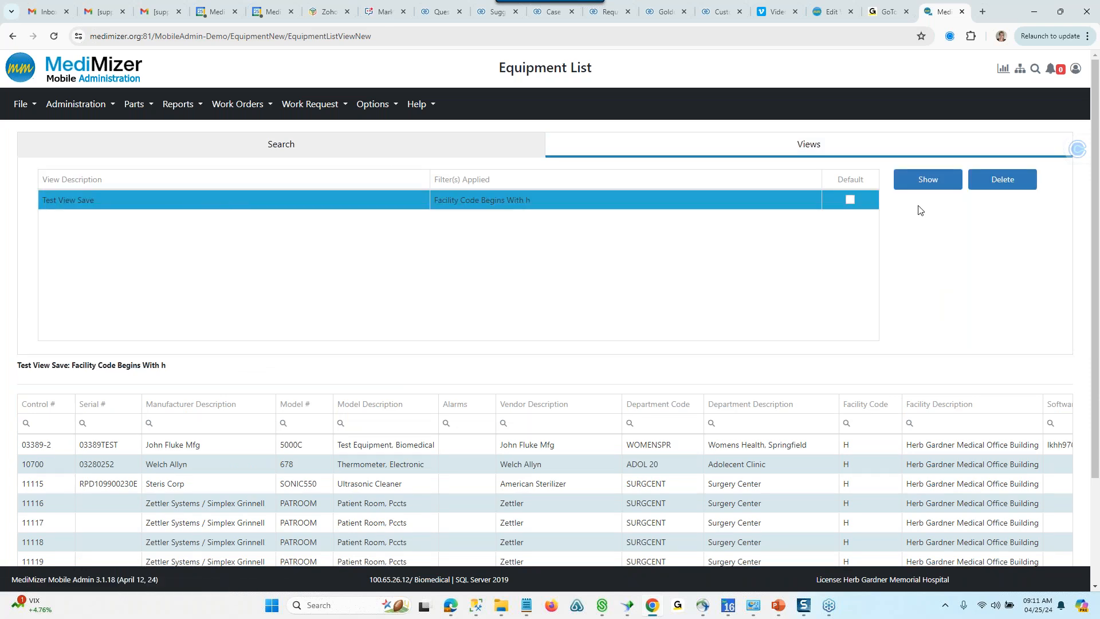
{"action": "left_click", "coordinate": [850, 201]}
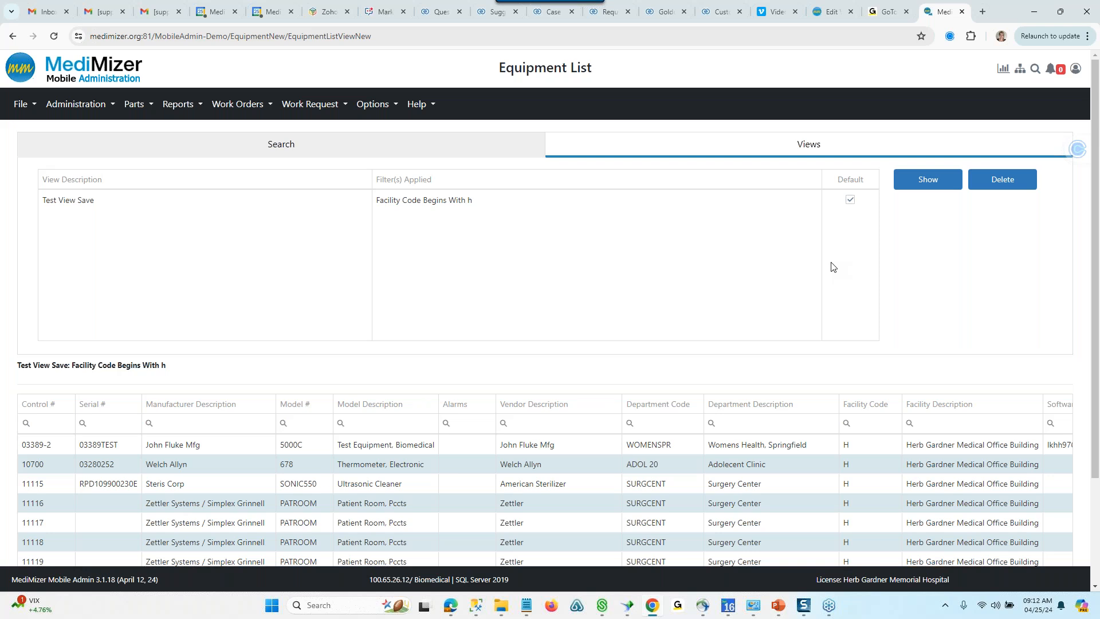
- Clear the equipment search criteria and open the equipment record with Control # 11116
{"action": "left_click", "coordinate": [471, 147]}
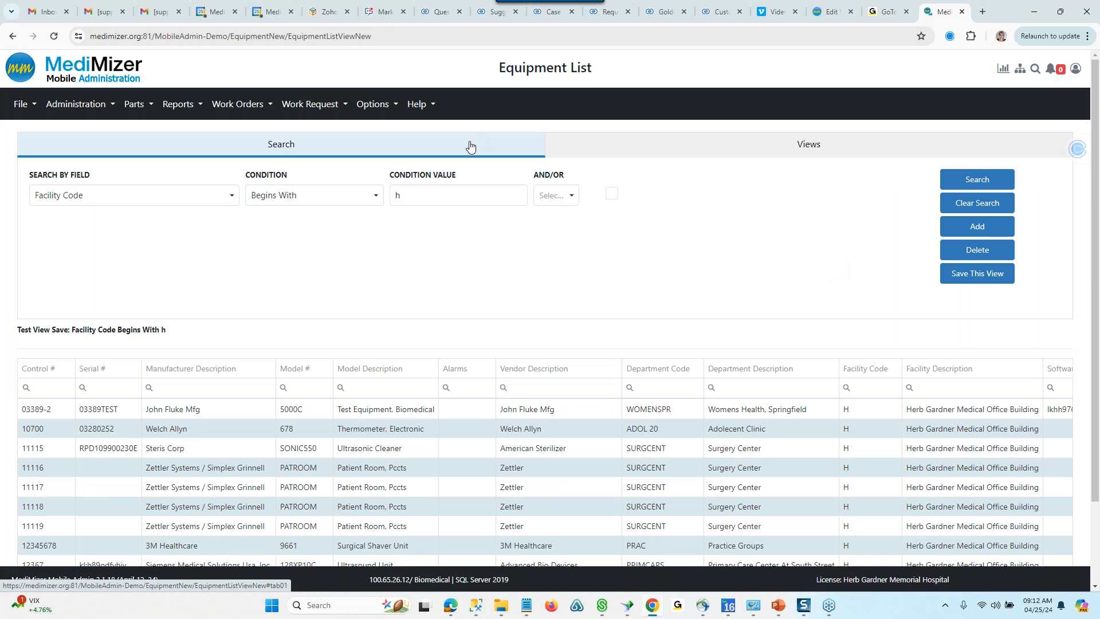
{"action": "left_click", "coordinate": [962, 206]}
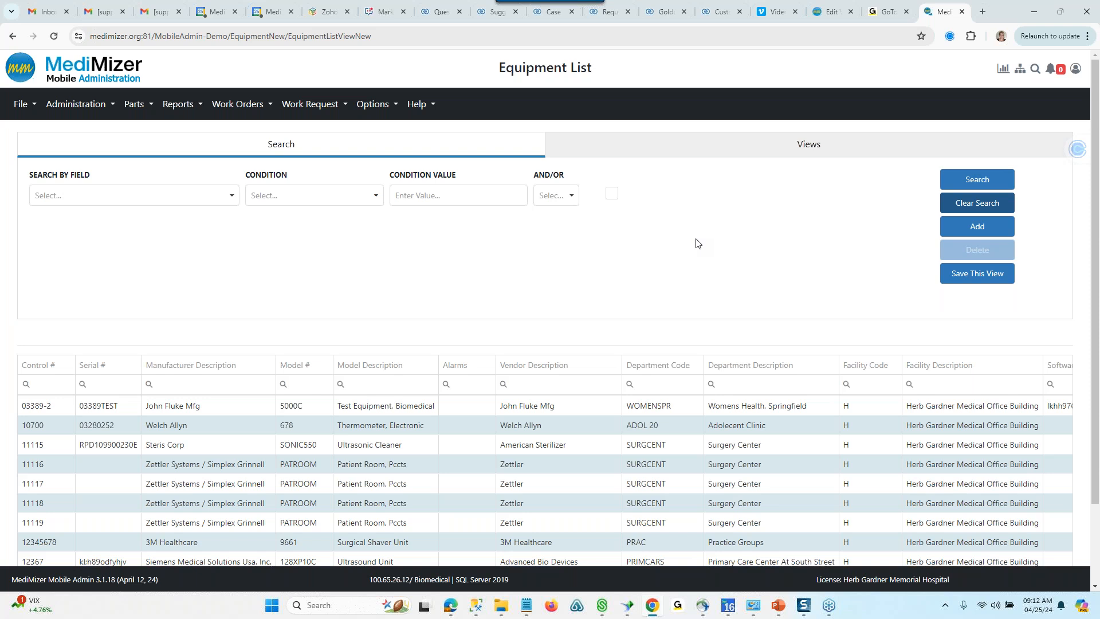
{"action": "left_click", "coordinate": [33, 464]}
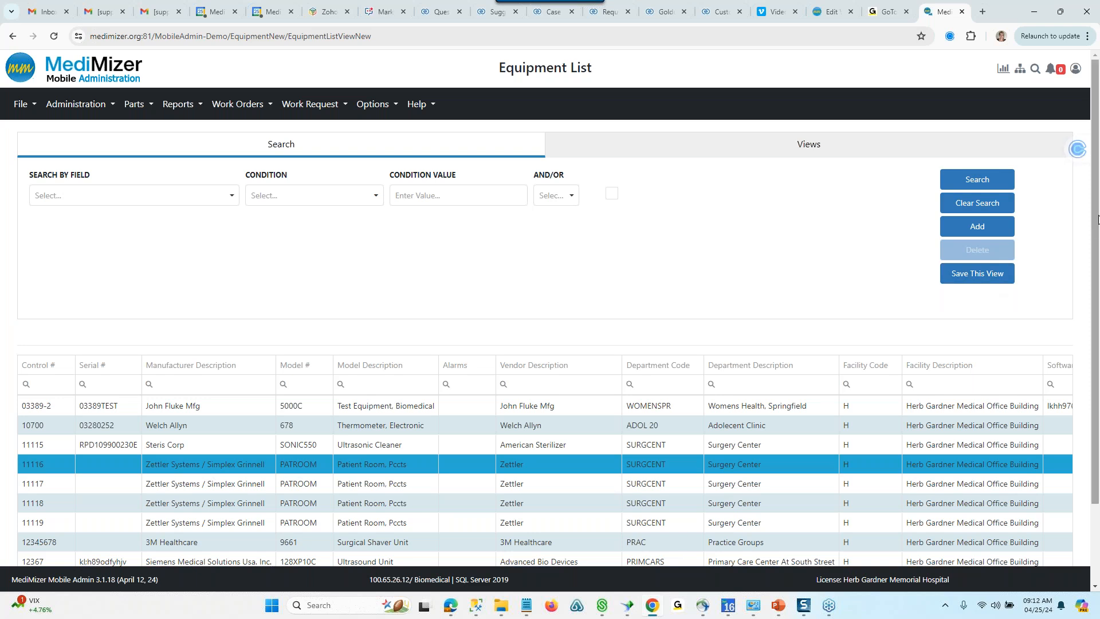
{"action": "scroll", "coordinate": [917, 372], "scroll_direction": "down", "scroll_amount": 2}
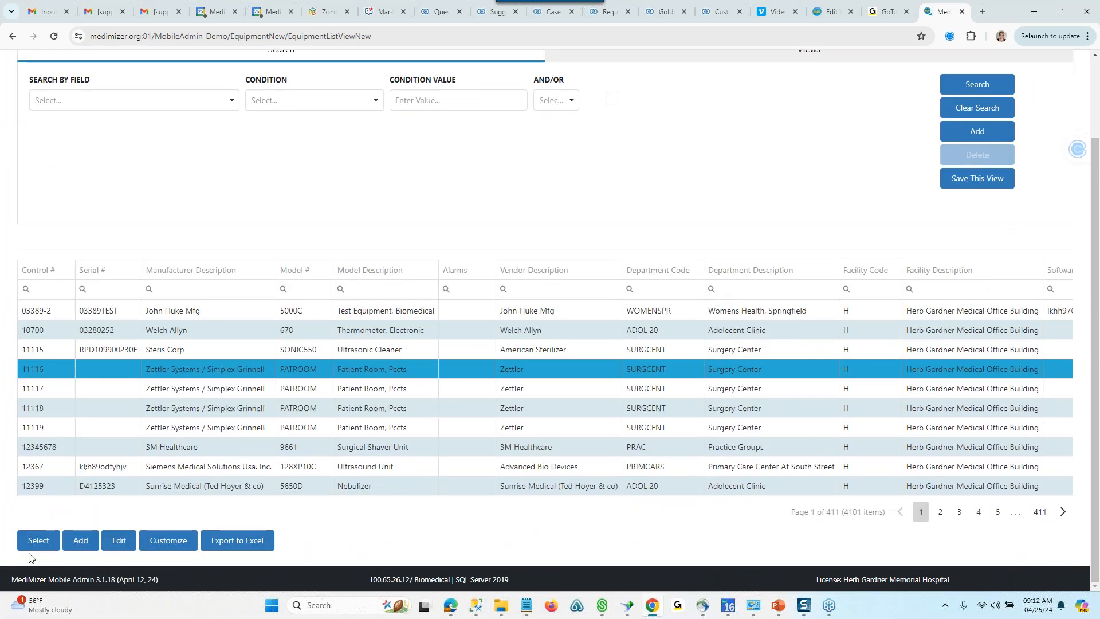
{"action": "left_click", "coordinate": [39, 540]}
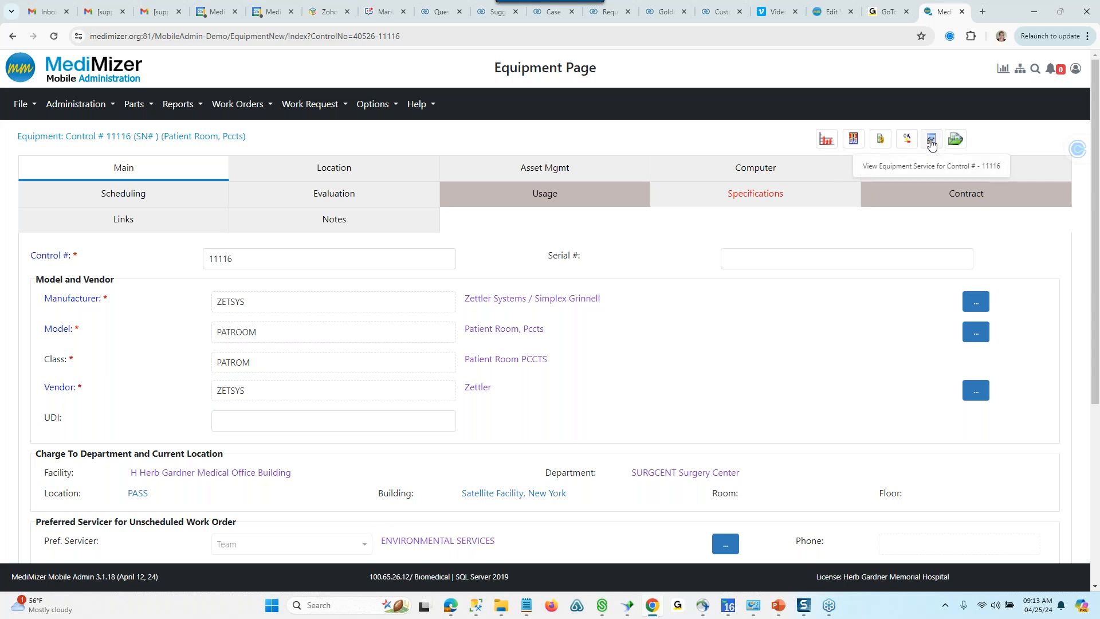
- Review both pages of the work order service report for this equipment, then close the report
{"action": "left_click", "coordinate": [931, 144]}
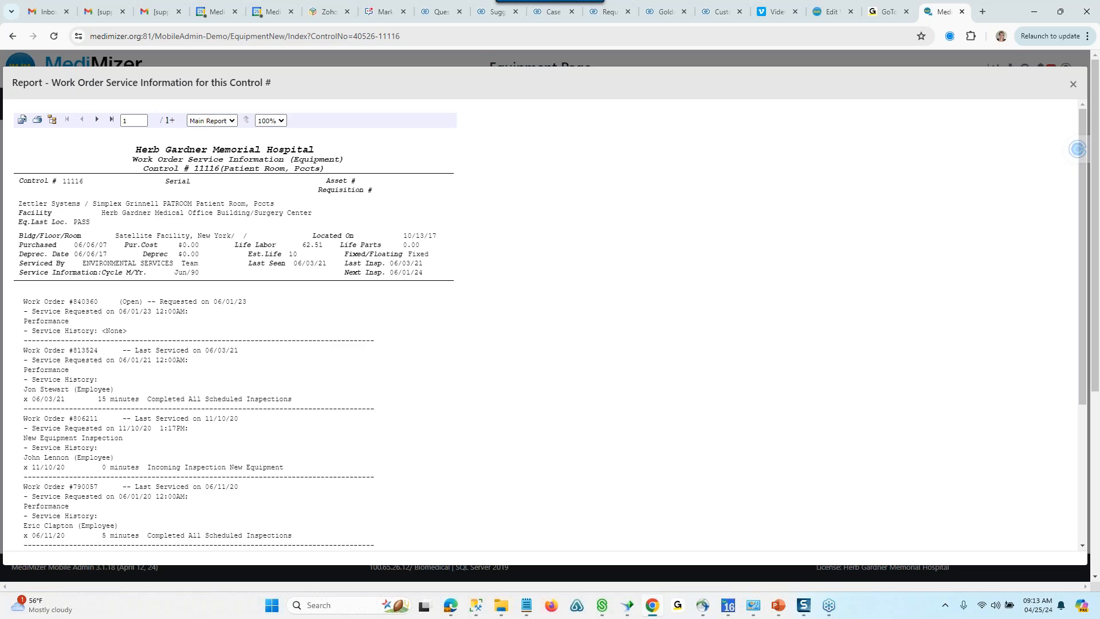
{"action": "scroll", "coordinate": [190, 333], "scroll_direction": "down", "scroll_amount": 4}
{"action": "scroll", "coordinate": [191, 336], "scroll_direction": "up", "scroll_amount": 3}
{"action": "scroll", "coordinate": [192, 337], "scroll_direction": "up", "scroll_amount": 1}
{"action": "left_click", "coordinate": [97, 120]}
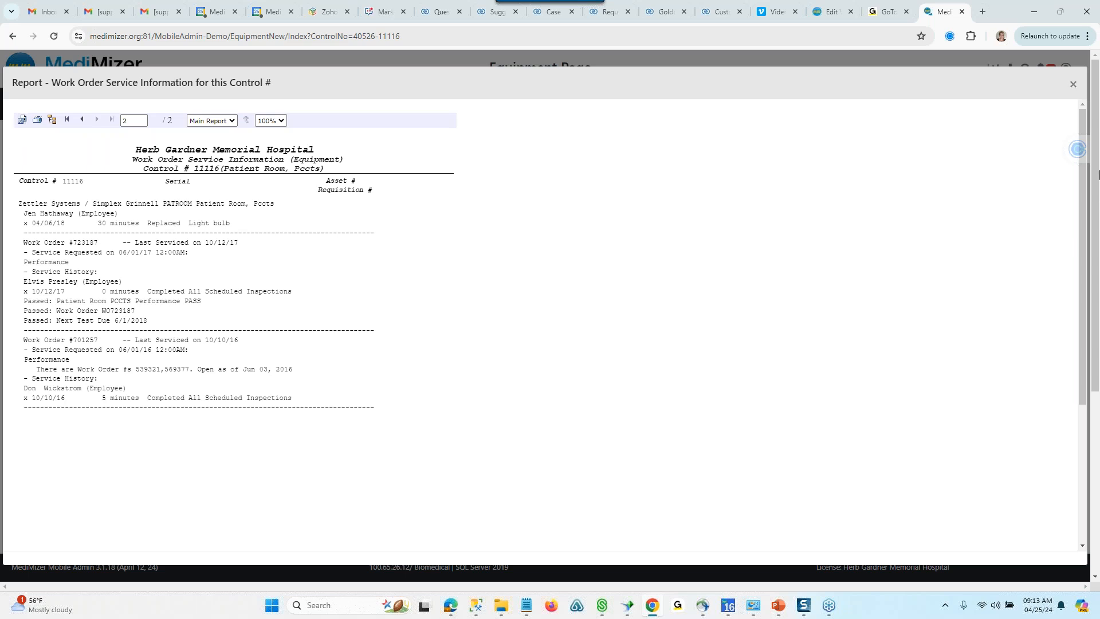
{"action": "left_click", "coordinate": [1073, 88]}
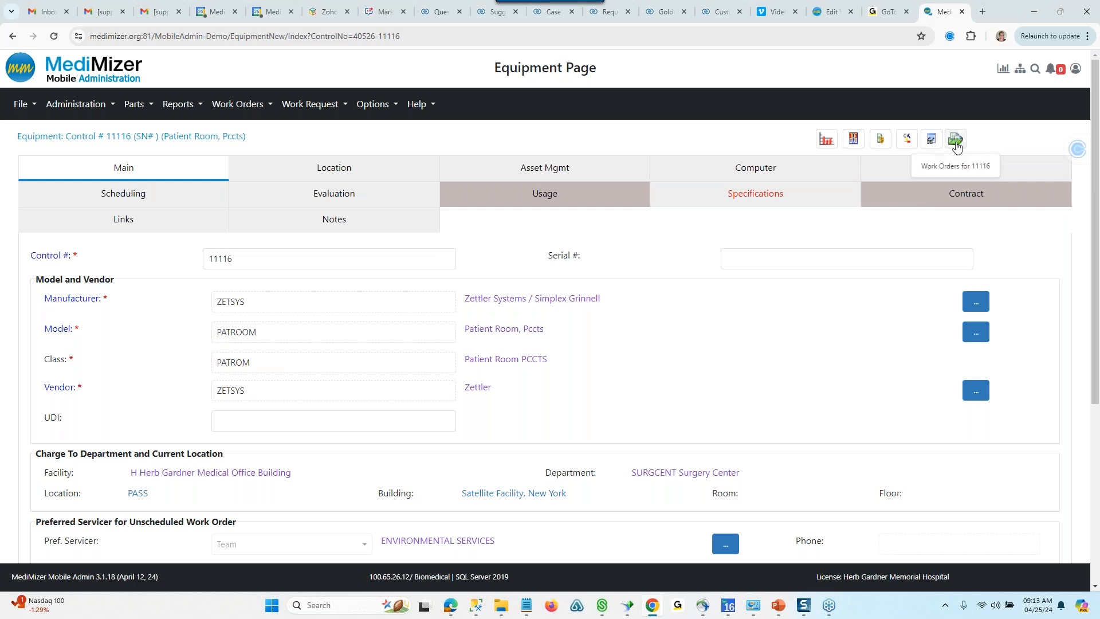
- Open the closed work order requested on 6/1/2020 from the equipment's list of open and closed work orders
{"action": "left_click", "coordinate": [955, 143]}
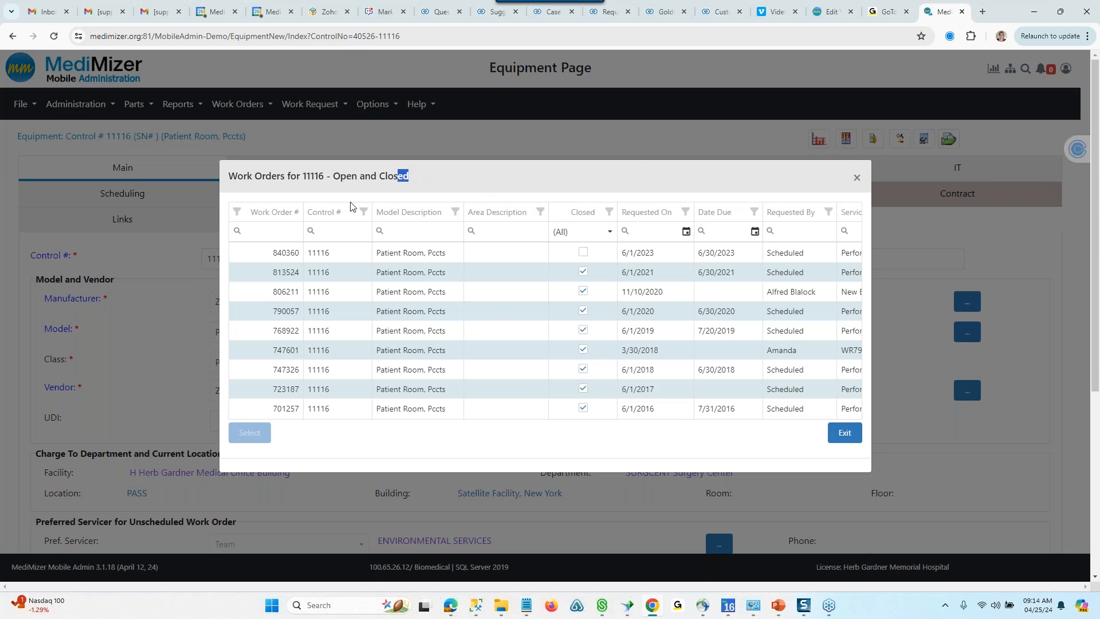
{"action": "left_click", "coordinate": [291, 269]}
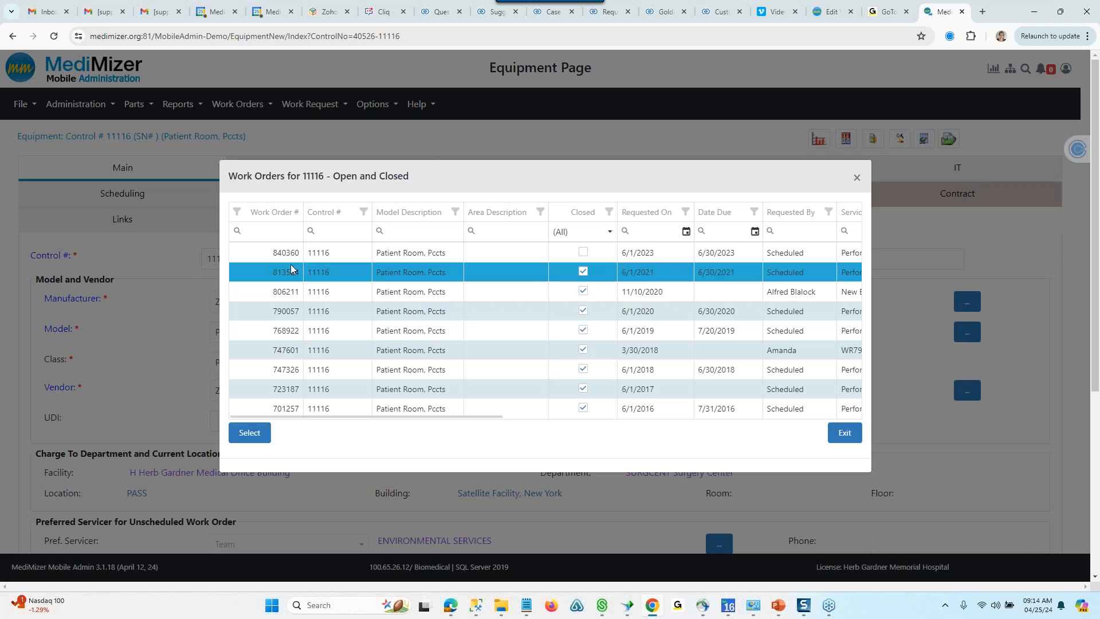
{"action": "left_click", "coordinate": [295, 347]}
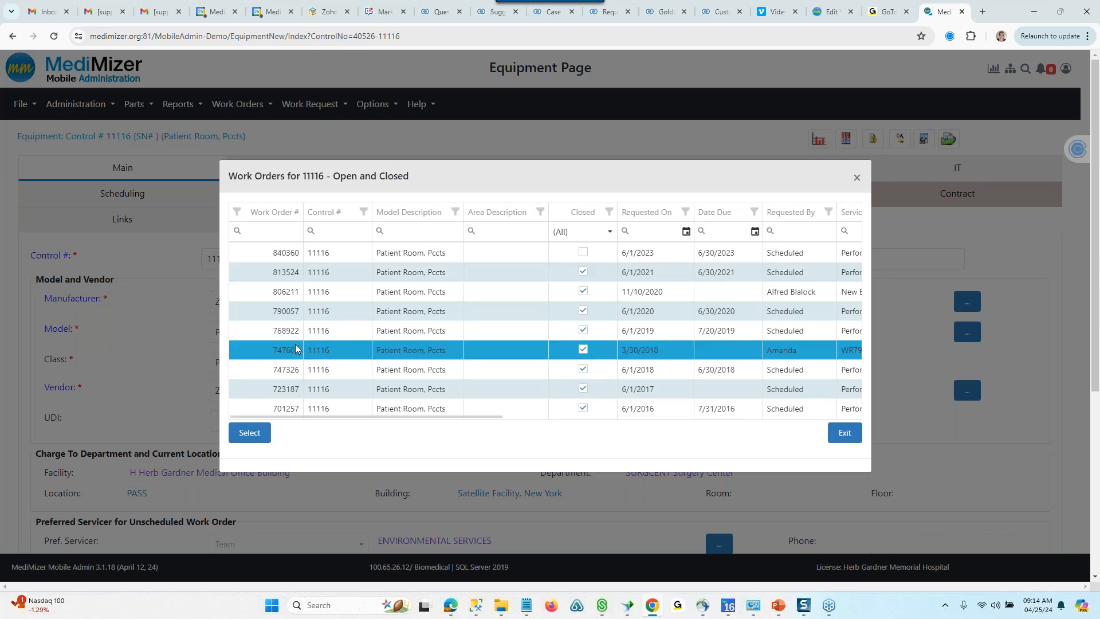
{"action": "left_click", "coordinate": [352, 313]}
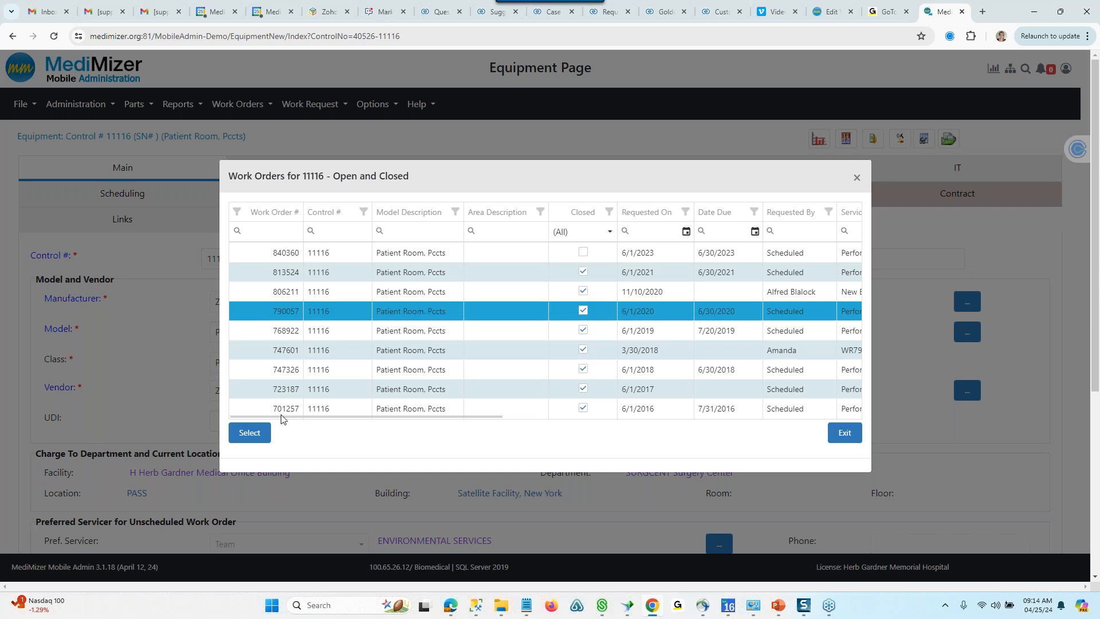
{"action": "left_click", "coordinate": [249, 433]}
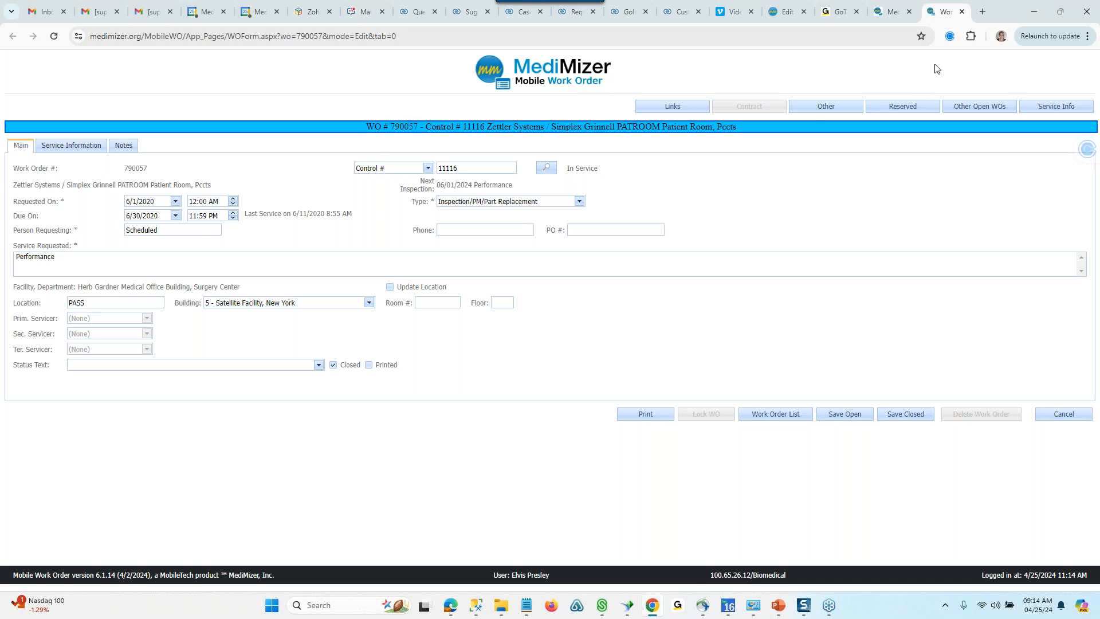
- Check the work order's service information, then return to the equipment record and close its work order list
{"action": "left_click", "coordinate": [882, 13]}
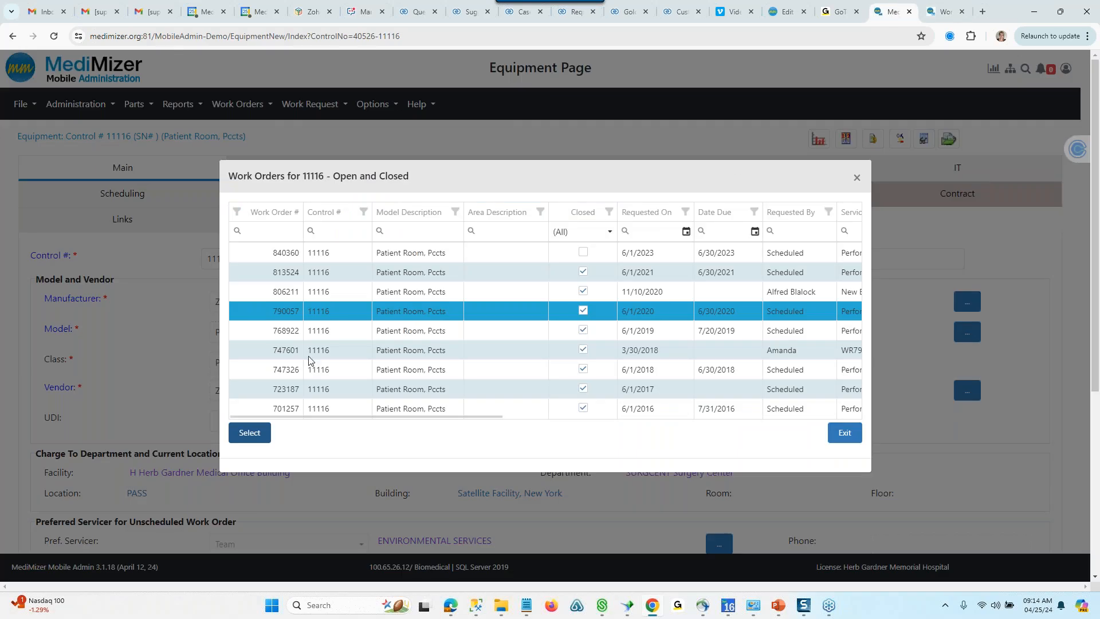
{"action": "left_click", "coordinate": [935, 16]}
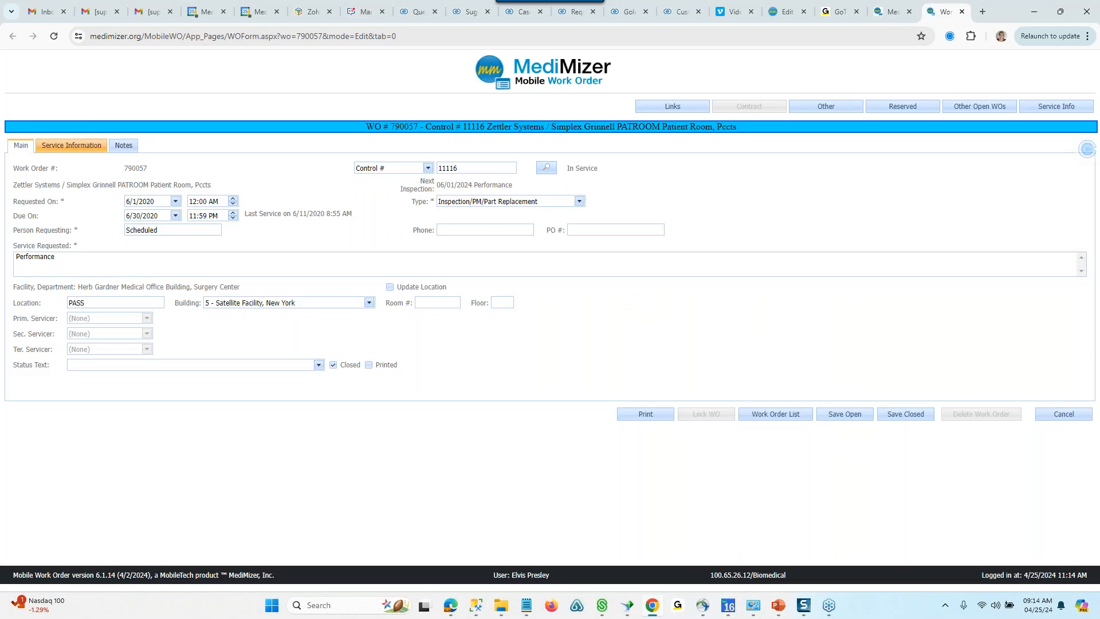
{"action": "left_click", "coordinate": [50, 146]}
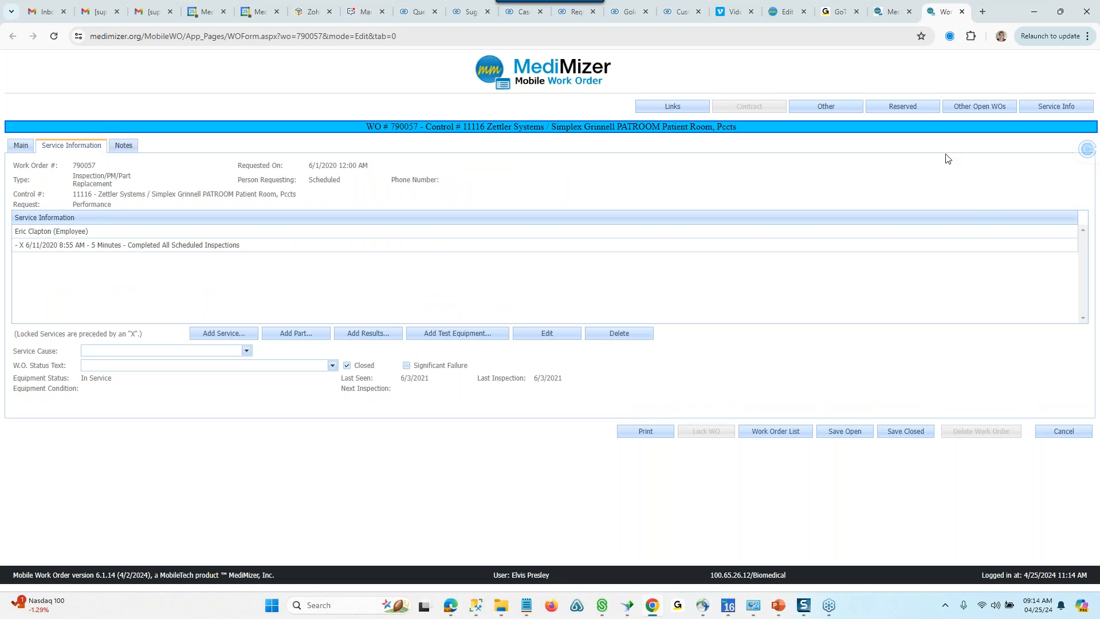
{"action": "left_click", "coordinate": [892, 17]}
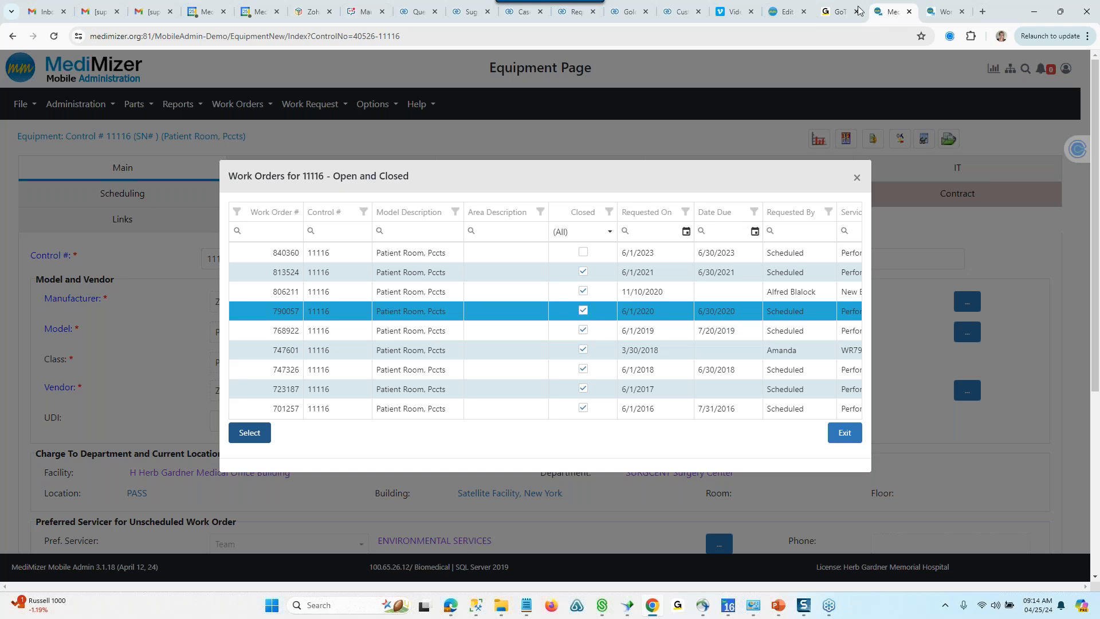
{"action": "left_click", "coordinate": [857, 177]}
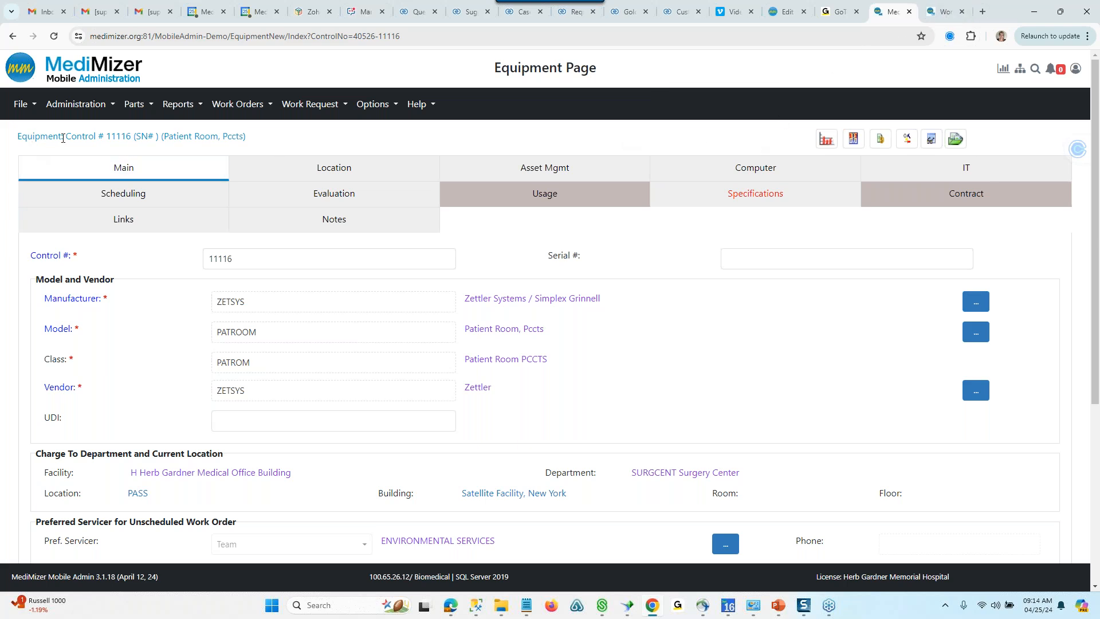
- View the "Patient Room, Pccts" model record in a separate window beside the equipment record, then close that window
{"action": "right_click", "coordinate": [500, 329]}
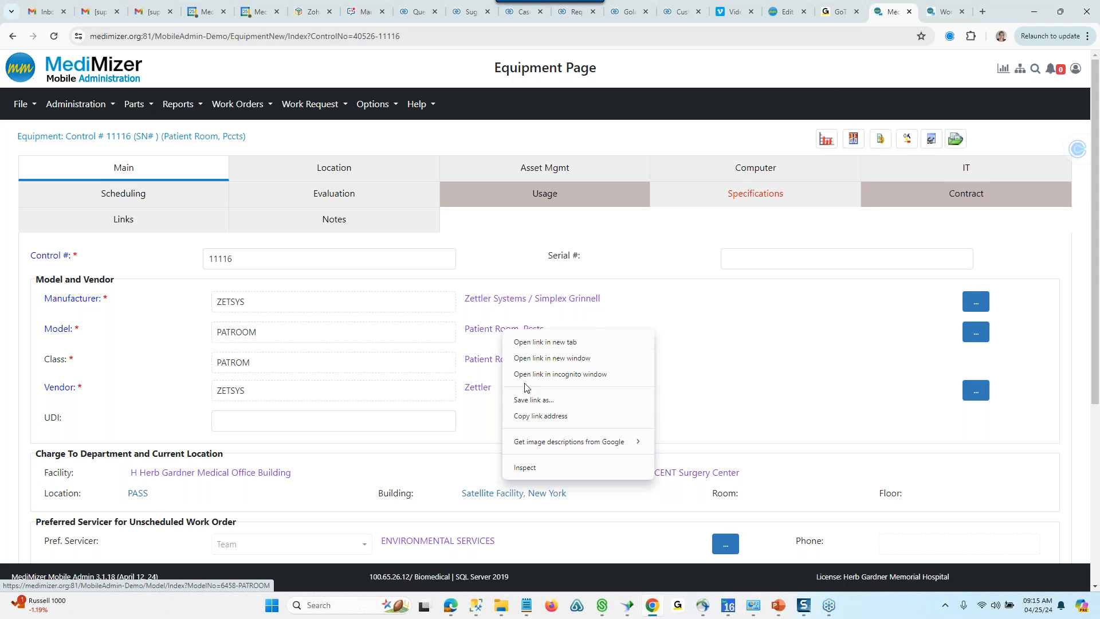
{"action": "left_click", "coordinate": [537, 359]}
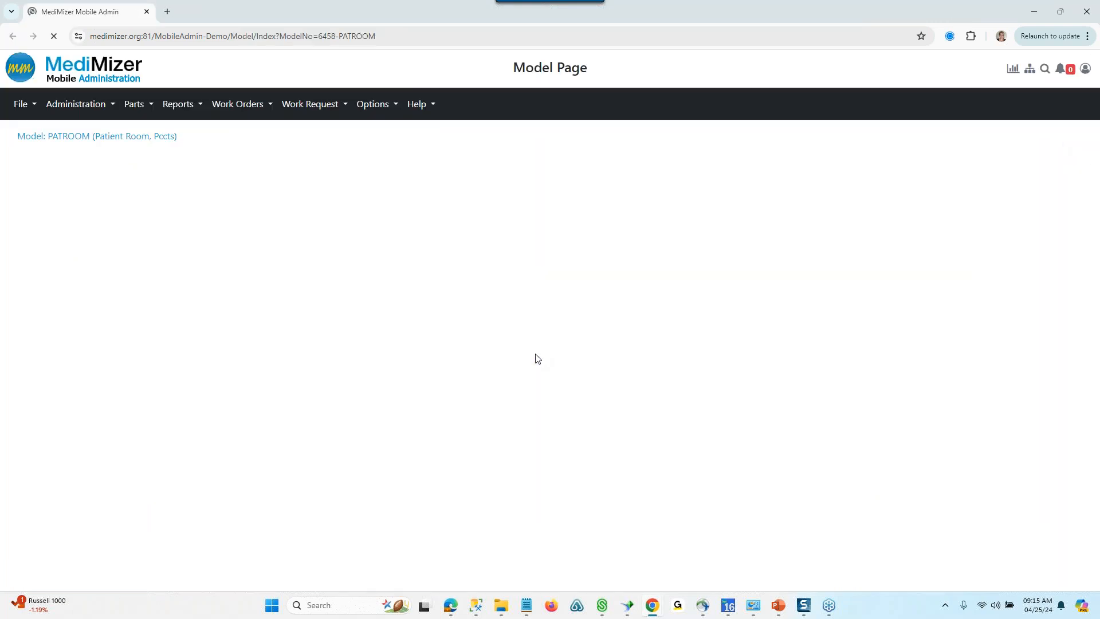
{"action": "left_click", "coordinate": [1060, 12]}
{"action": "left_click_drag", "start_coordinate": [381, 86], "coordinate": [717, 40]}
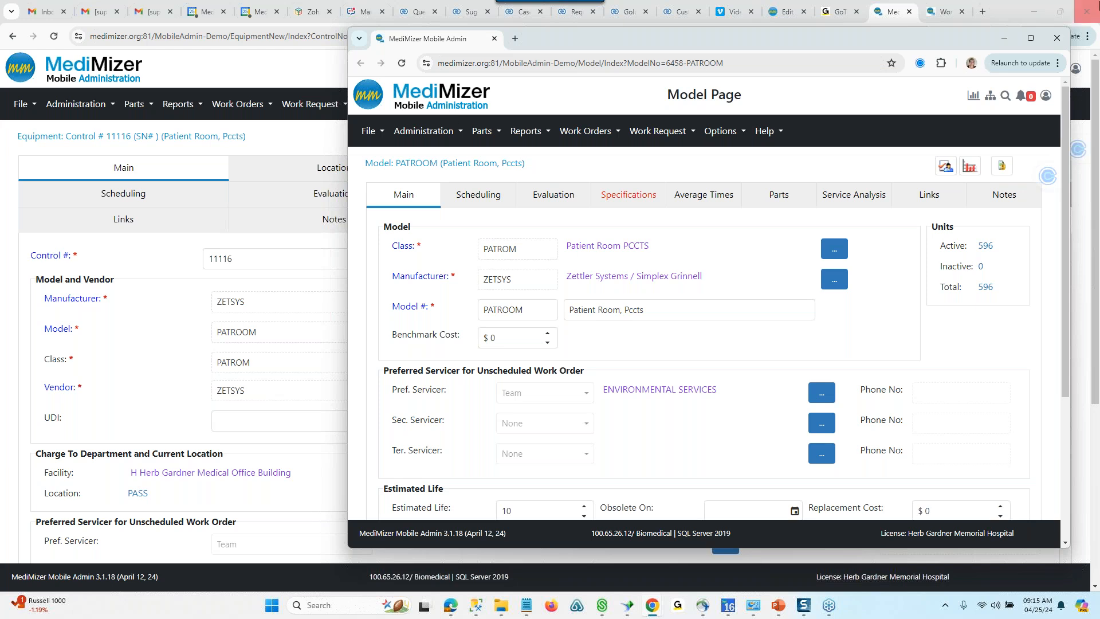
{"action": "left_click", "coordinate": [1057, 38]}
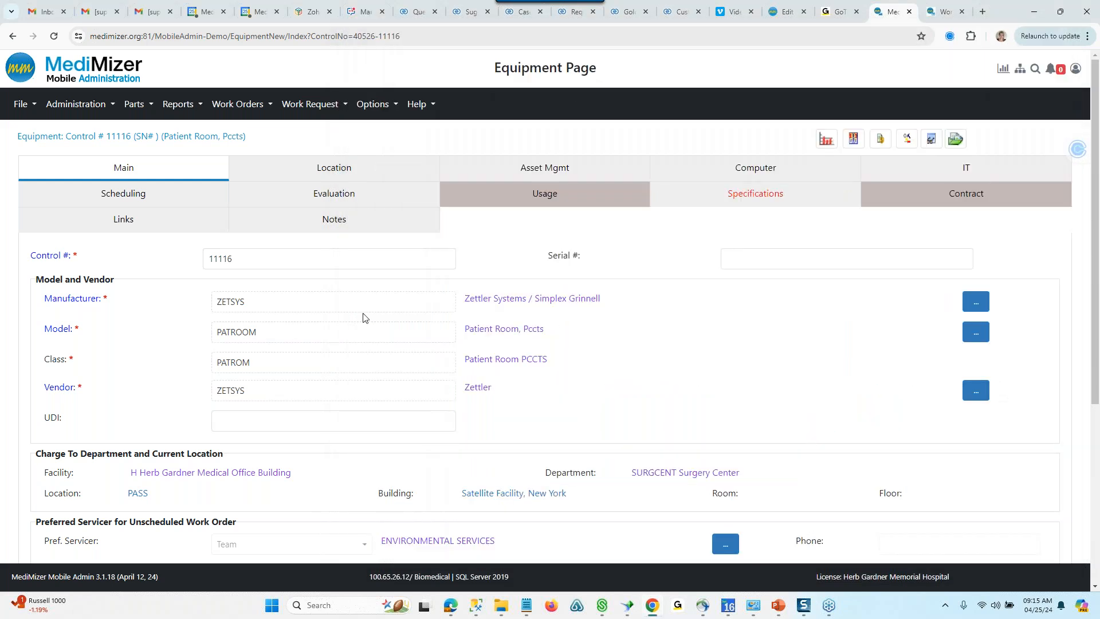
{"action": "right_click", "coordinate": [482, 306]}
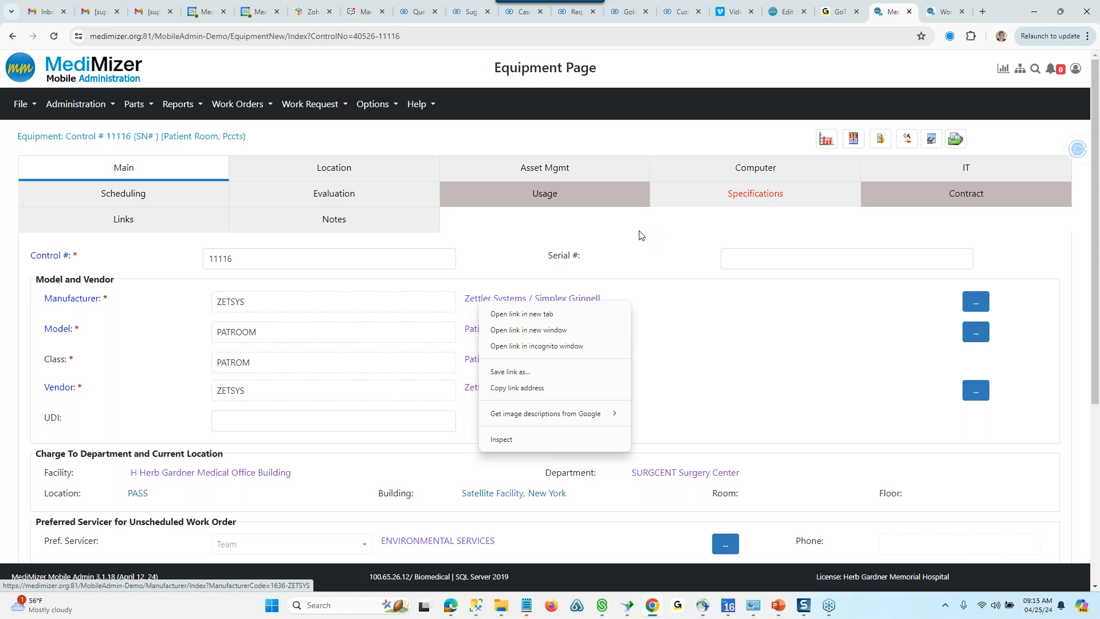
{"action": "left_click", "coordinate": [175, 178]}
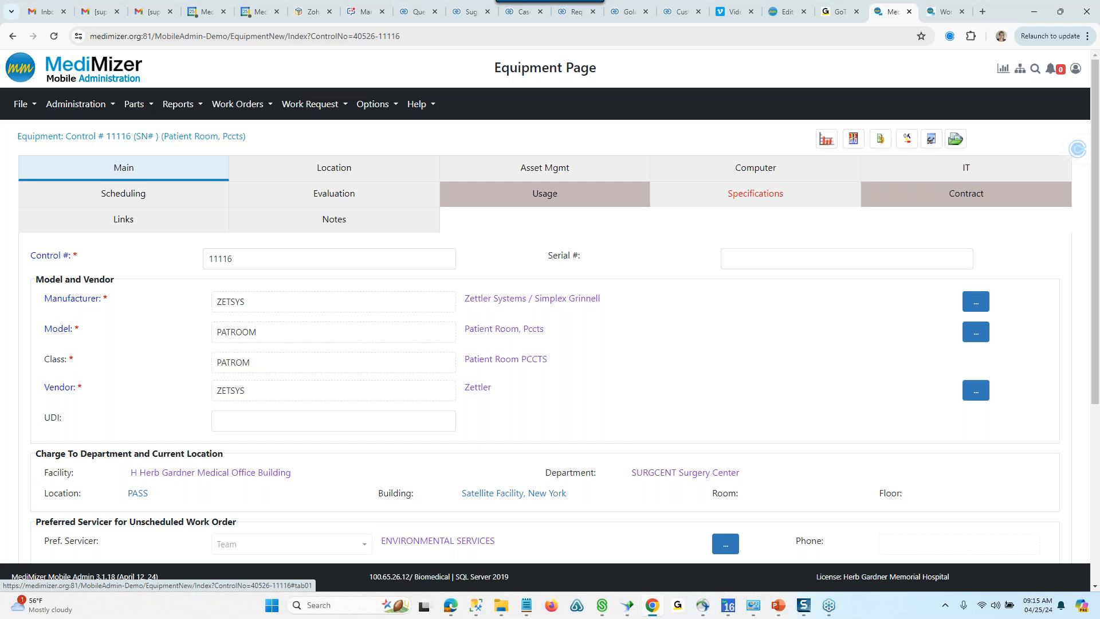
- Review the equipment's main details and start a new work order for it, continuing past its other open work order
{"action": "scroll", "coordinate": [154, 232], "scroll_direction": "down", "scroll_amount": 2}
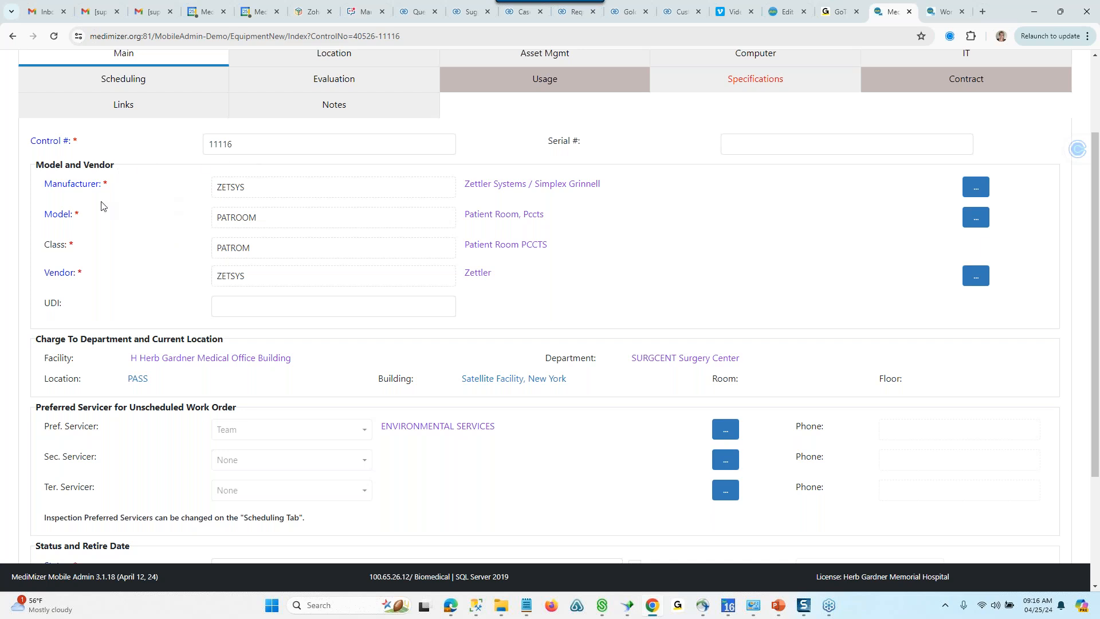
{"action": "scroll", "coordinate": [90, 273], "scroll_direction": "down", "scroll_amount": 3}
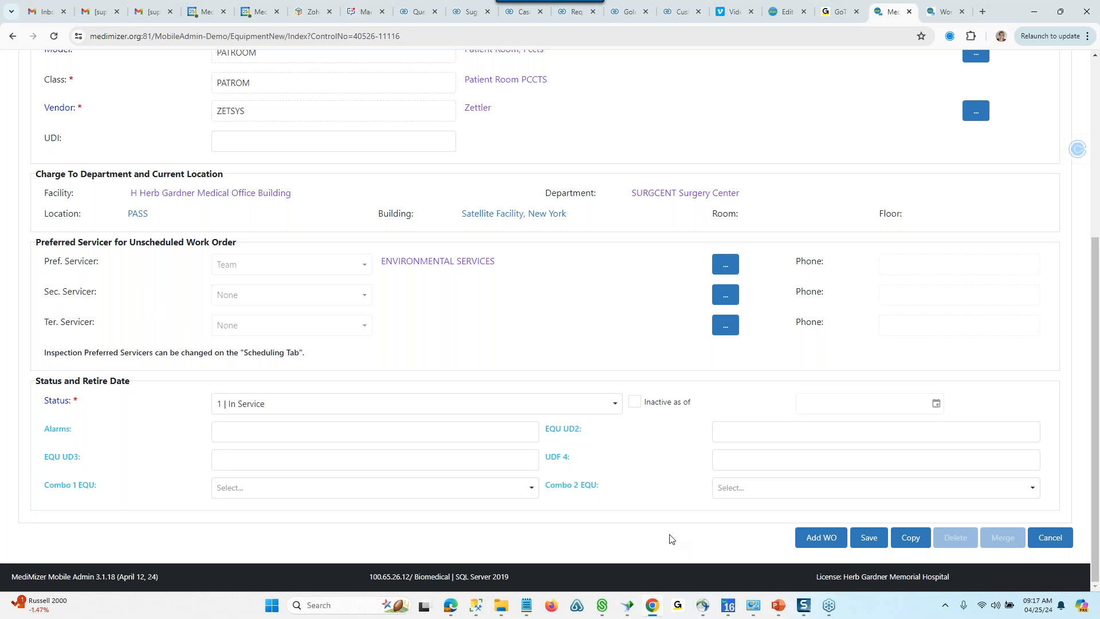
{"action": "left_click", "coordinate": [817, 541]}
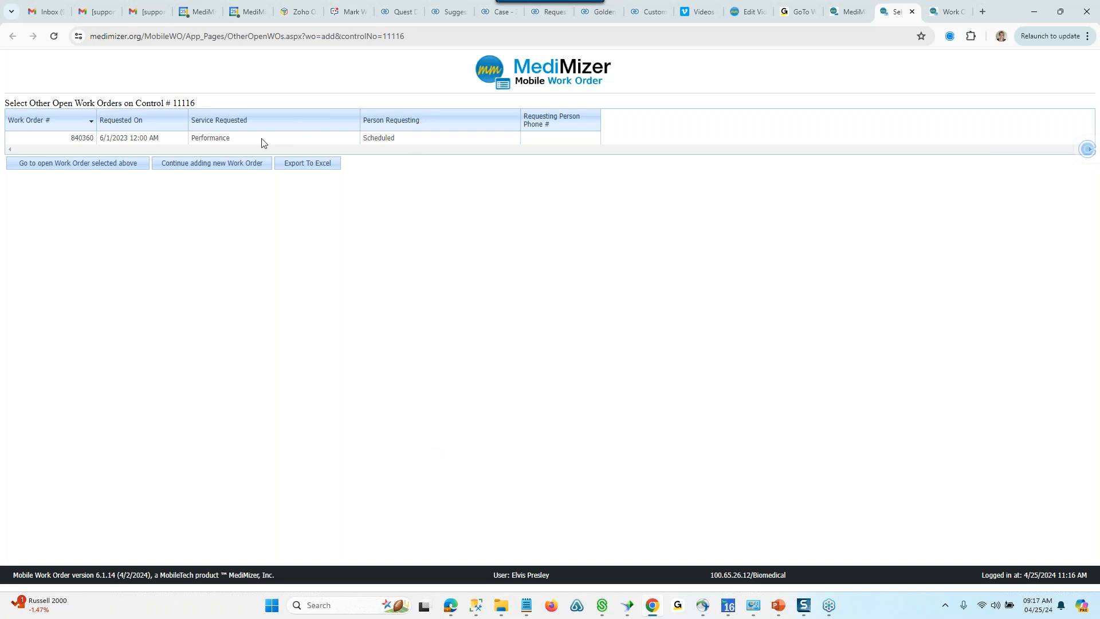
{"action": "left_click", "coordinate": [200, 164]}
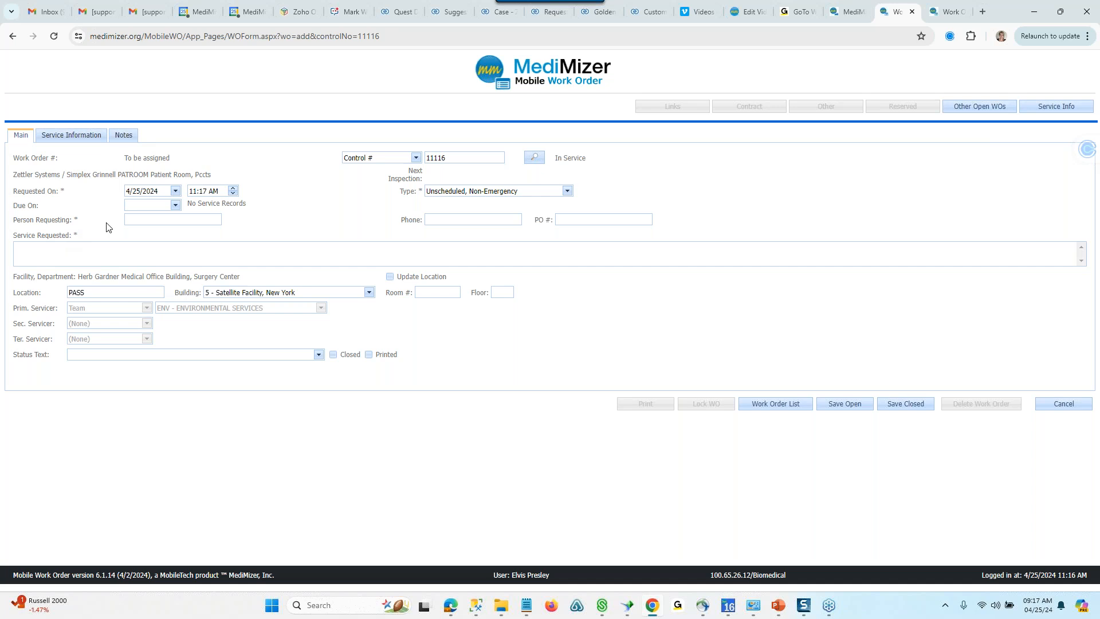
- Fill in the requesting person's name and enter "Unit will not power on" as the service requested
{"action": "left_click", "coordinate": [127, 219]}
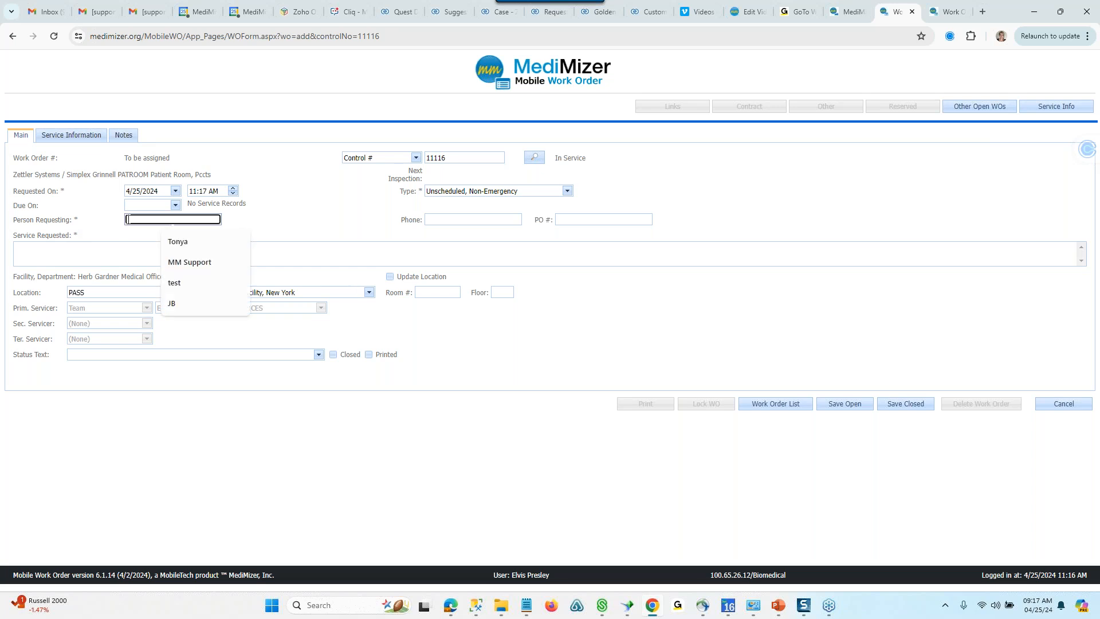
{"action": "left_click", "coordinate": [178, 241]}
{"action": "left_click", "coordinate": [66, 256]}
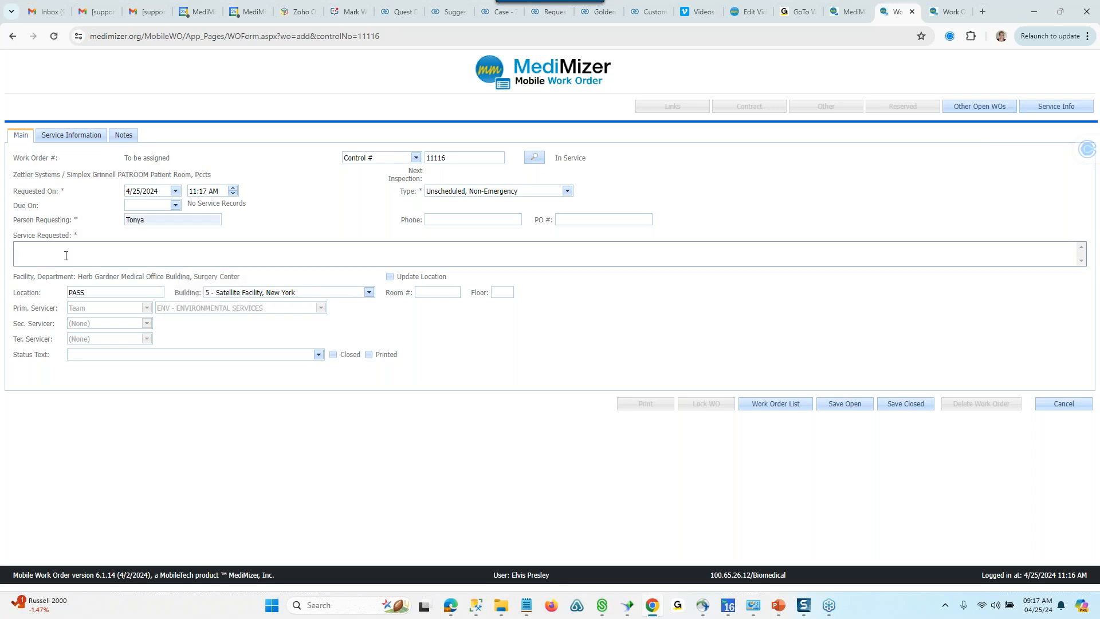
{"action": "type", "text": "Unit will not power on"}
- Set the work order's location to "Pass 123" with Update Location enabled, and save the work order as closed despite having no services
{"action": "left_click", "coordinate": [163, 292]}
{"action": "key", "text": "ctrl+a"}
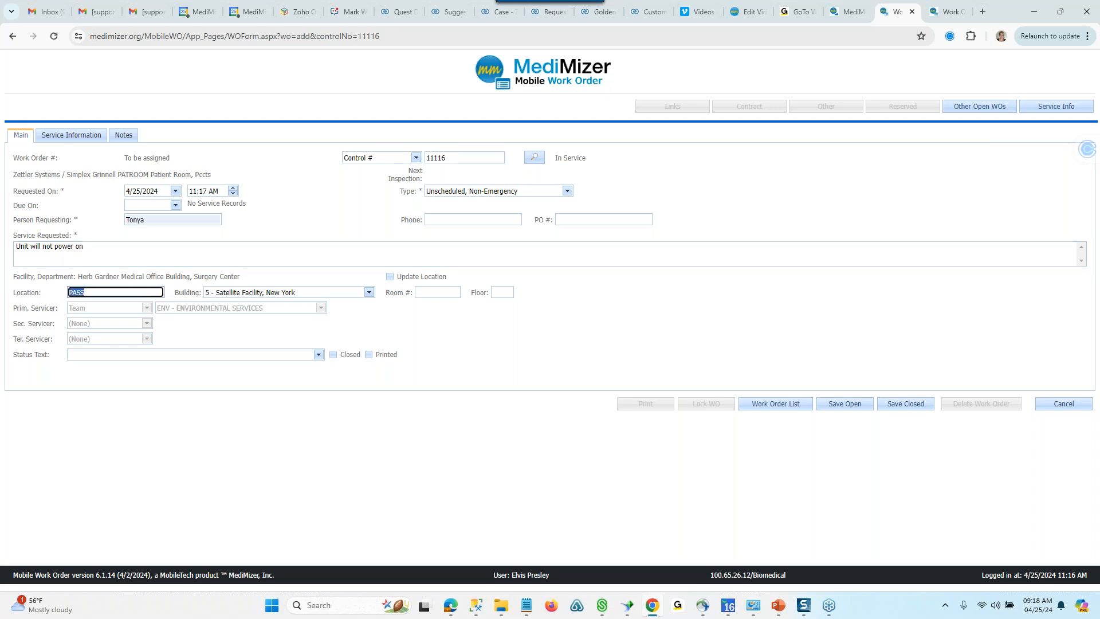
{"action": "type", "text": "Pass 123"}
{"action": "left_click", "coordinate": [389, 277]}
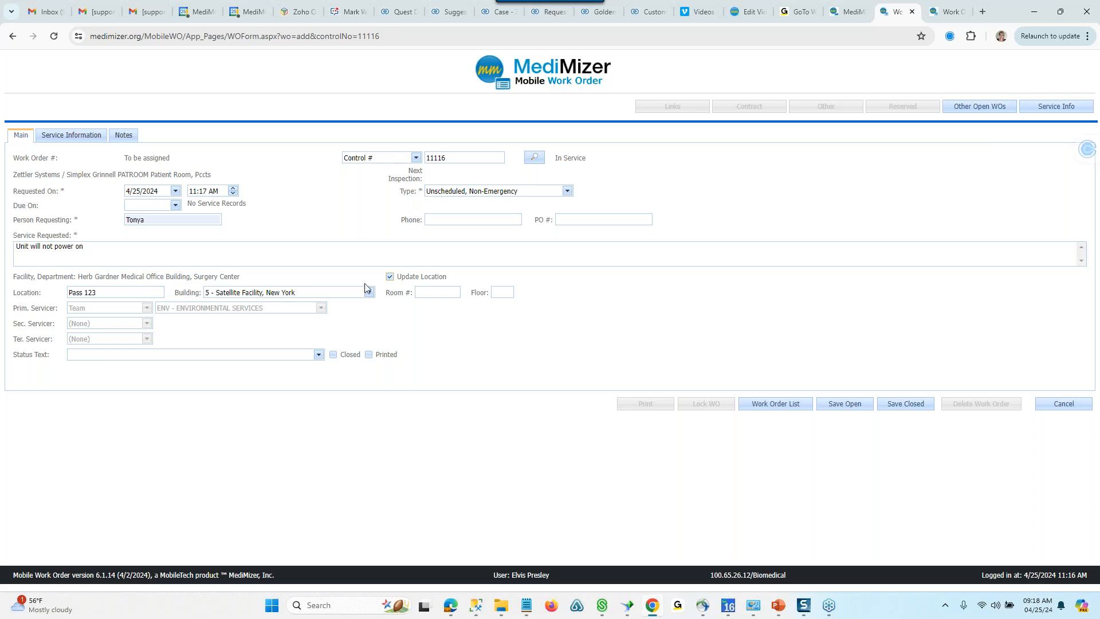
{"action": "left_click", "coordinate": [905, 403]}
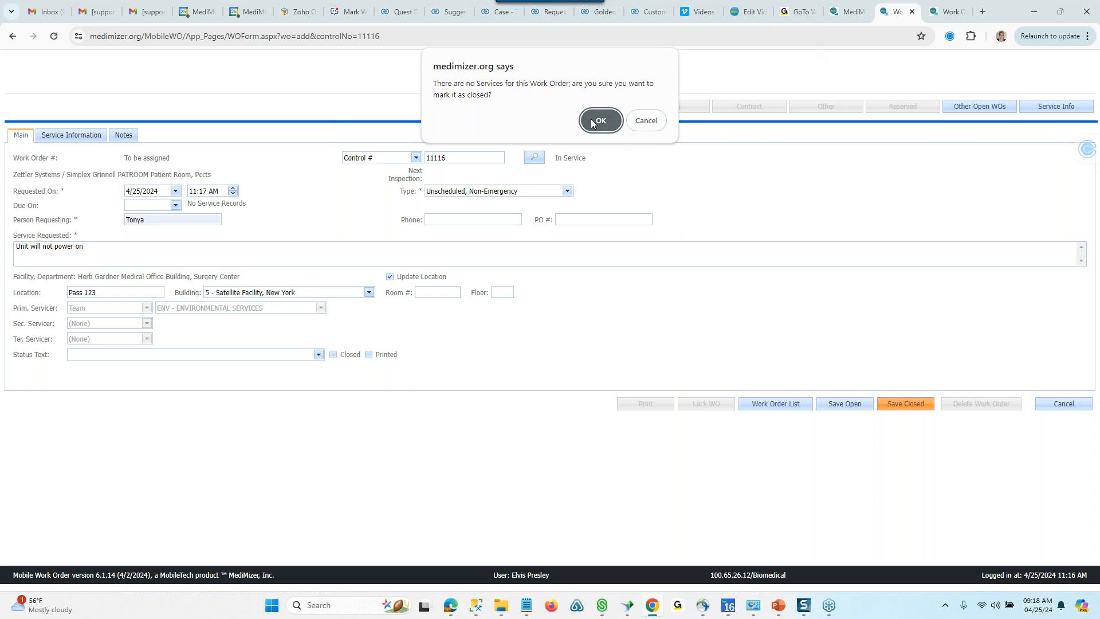
{"action": "left_click", "coordinate": [610, 120]}
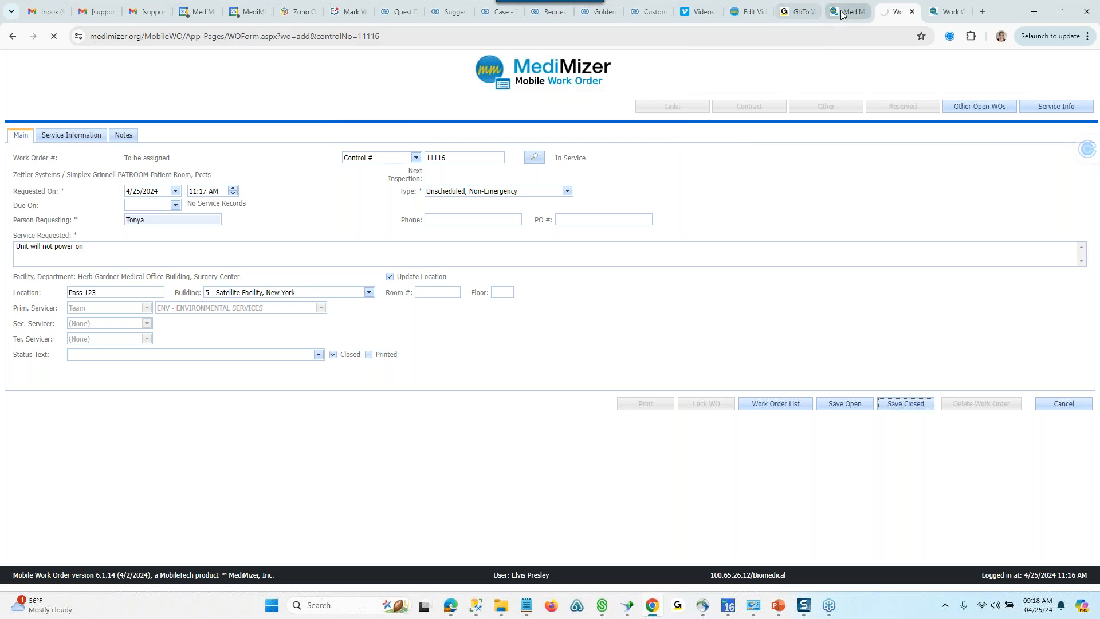
- Return to the equipment record and review its current location details, including facility, department, building and room
{"action": "left_click", "coordinate": [842, 13]}
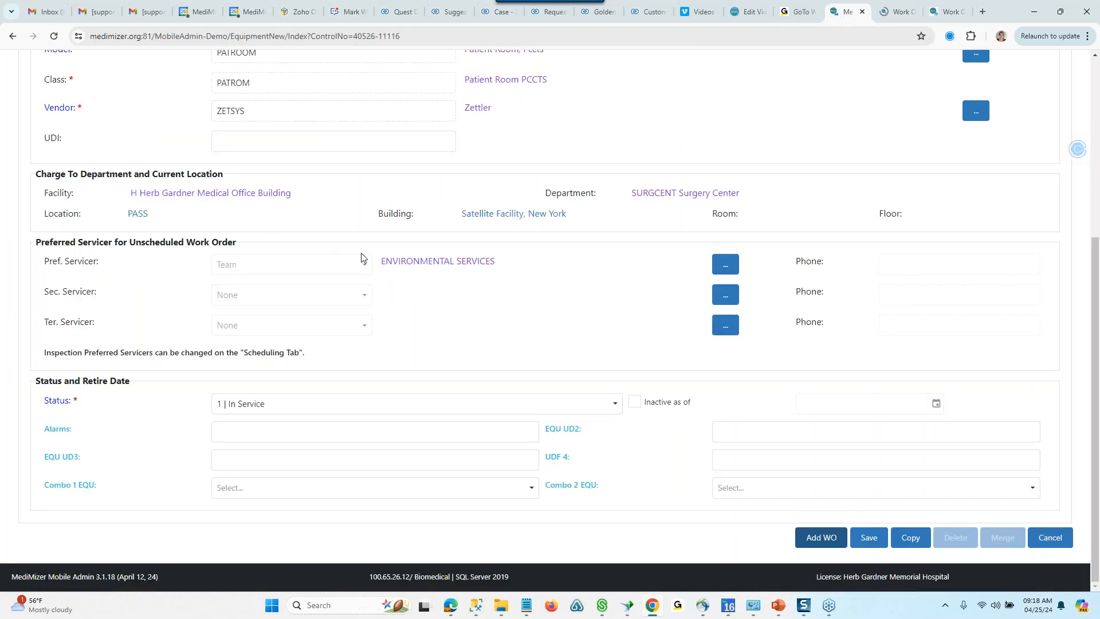
{"action": "scroll", "coordinate": [361, 258], "scroll_direction": "up", "scroll_amount": 5}
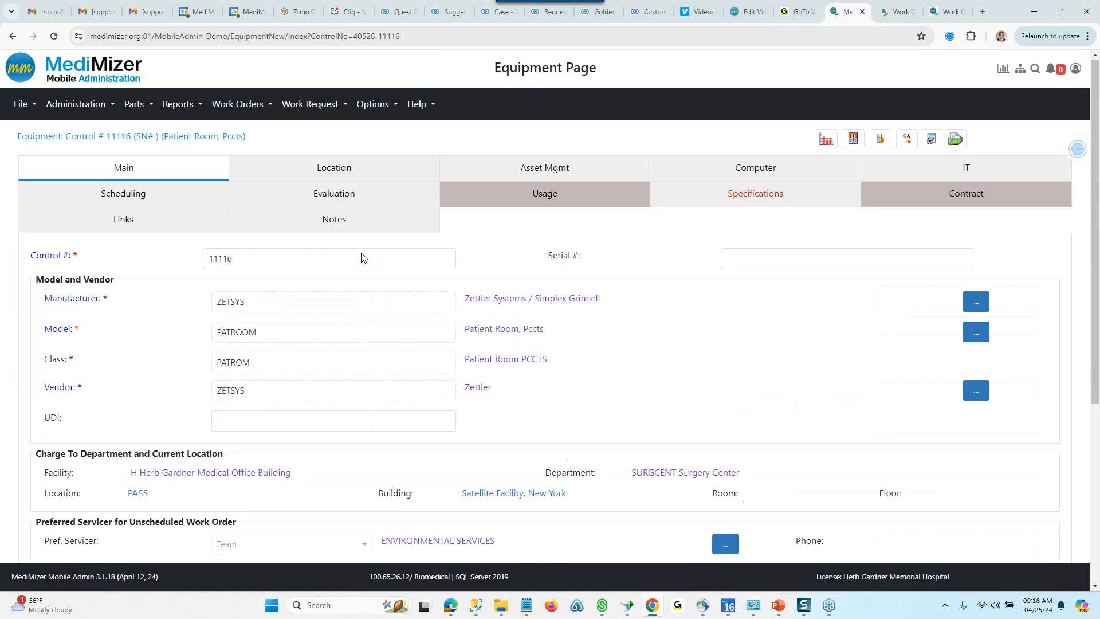
{"action": "left_click", "coordinate": [301, 170]}
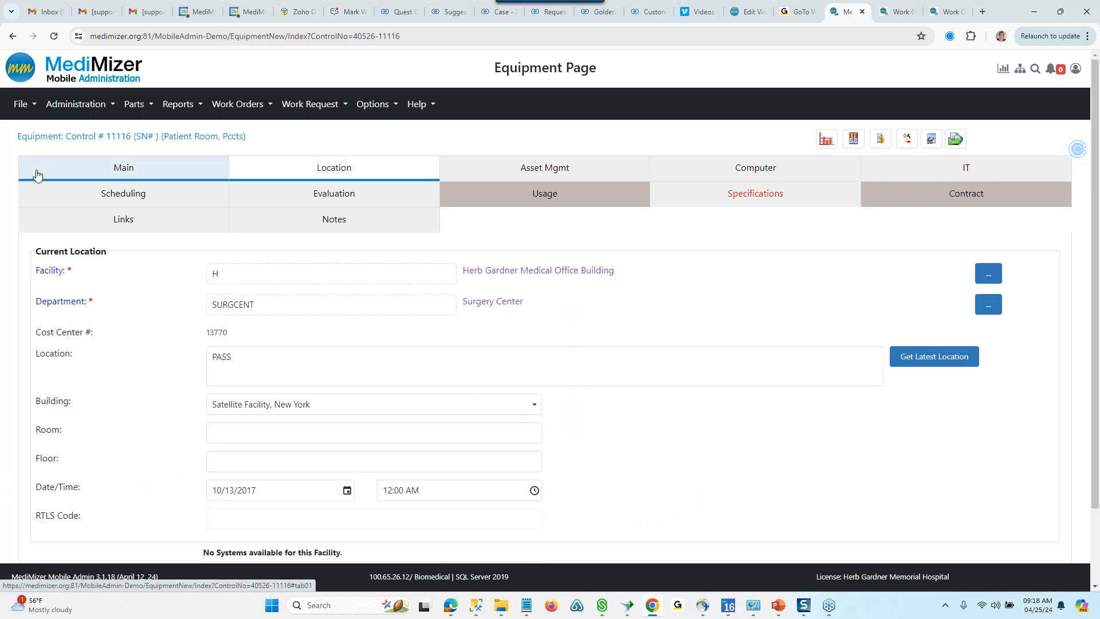
{"action": "scroll", "coordinate": [133, 305], "scroll_direction": "down", "scroll_amount": 3}
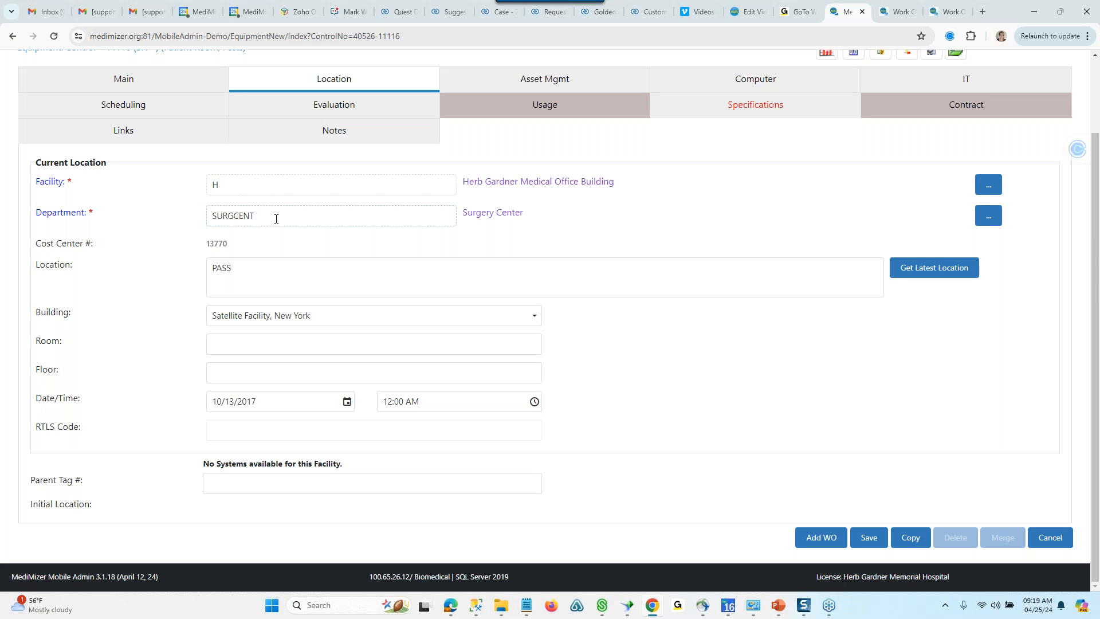
{"action": "left_click", "coordinate": [337, 338]}
- Review the equipment's asset management information, covering purchase, depreciation, warranty expiration and end-of-life fields
{"action": "left_click", "coordinate": [509, 83]}
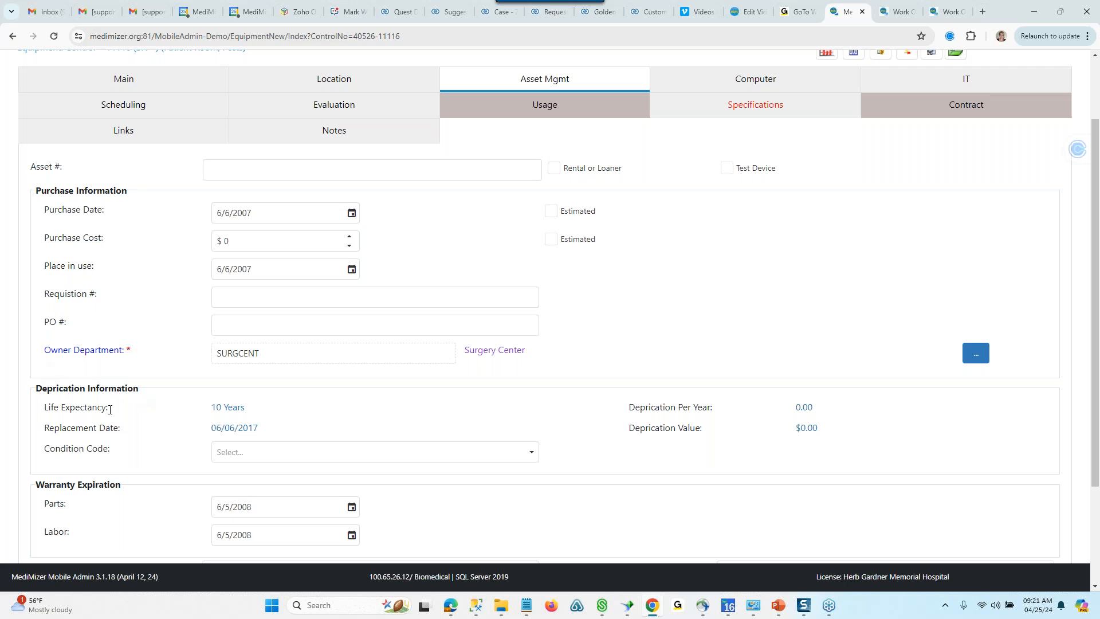
{"action": "scroll", "coordinate": [110, 392], "scroll_direction": "down", "scroll_amount": 3}
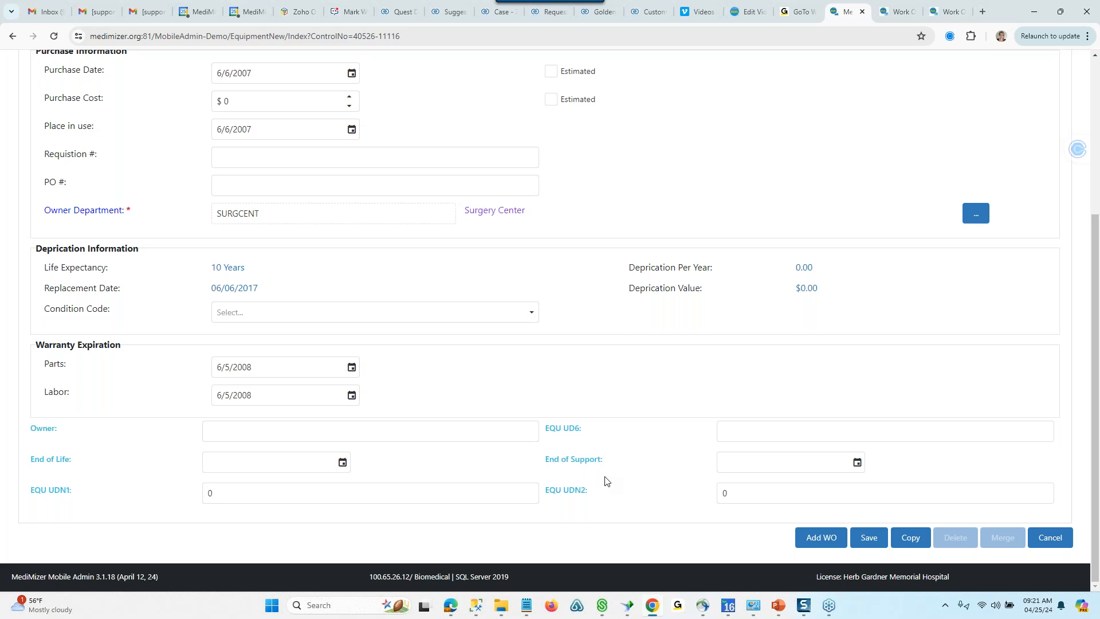
{"action": "scroll", "coordinate": [606, 480], "scroll_direction": "up", "scroll_amount": 5}
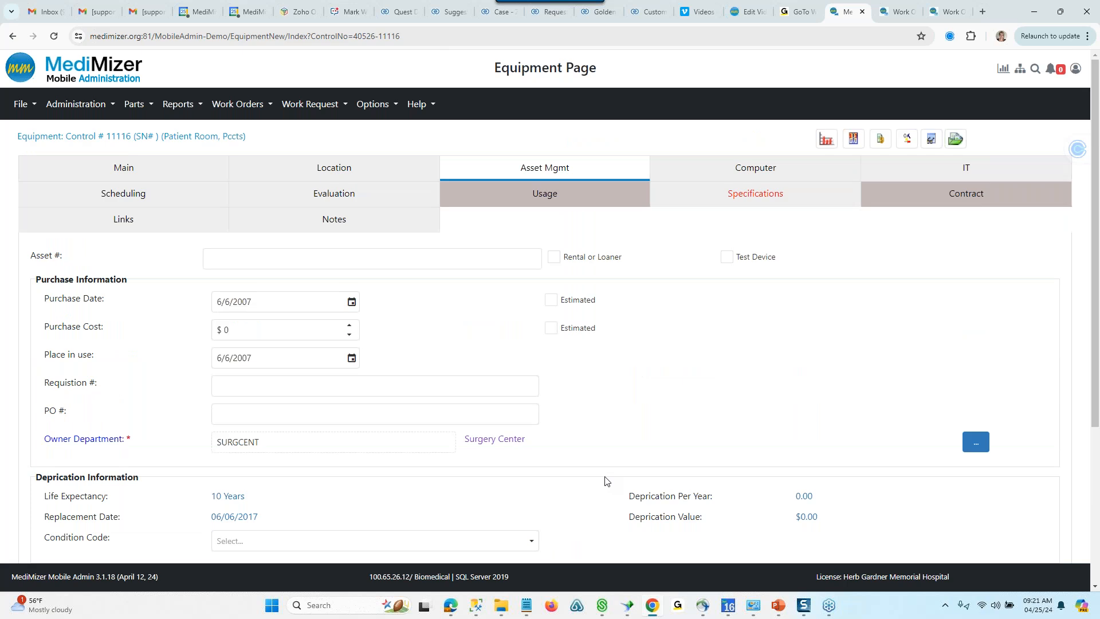
- Mark the equipment's computer information as Equipment Level and review the network and patching fields
{"action": "left_click", "coordinate": [678, 162]}
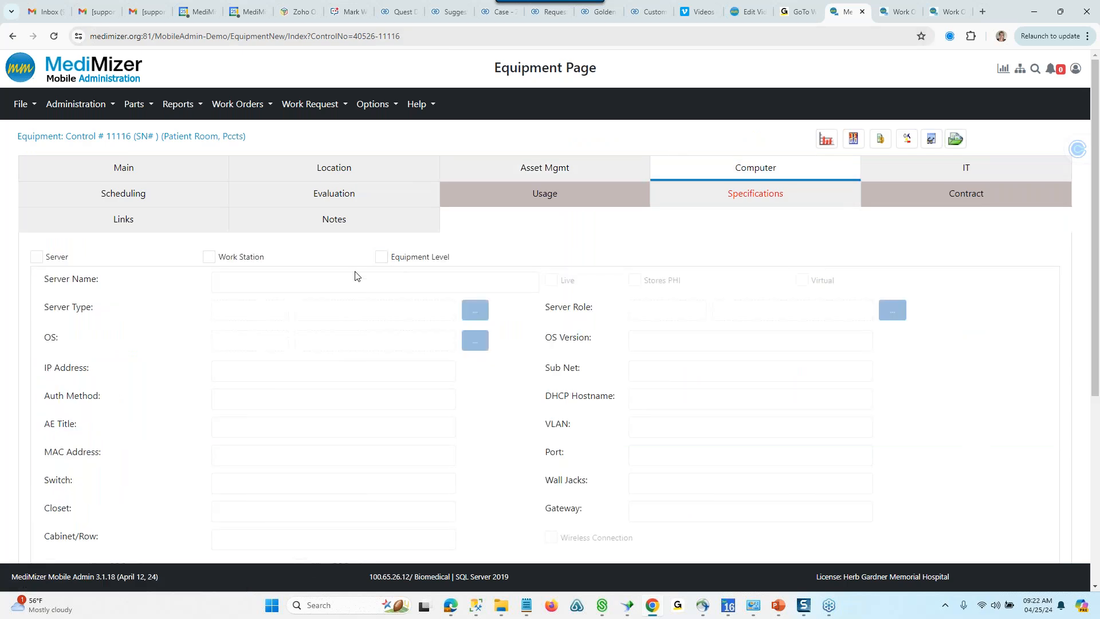
{"action": "scroll", "coordinate": [137, 269], "scroll_direction": "down", "scroll_amount": 1}
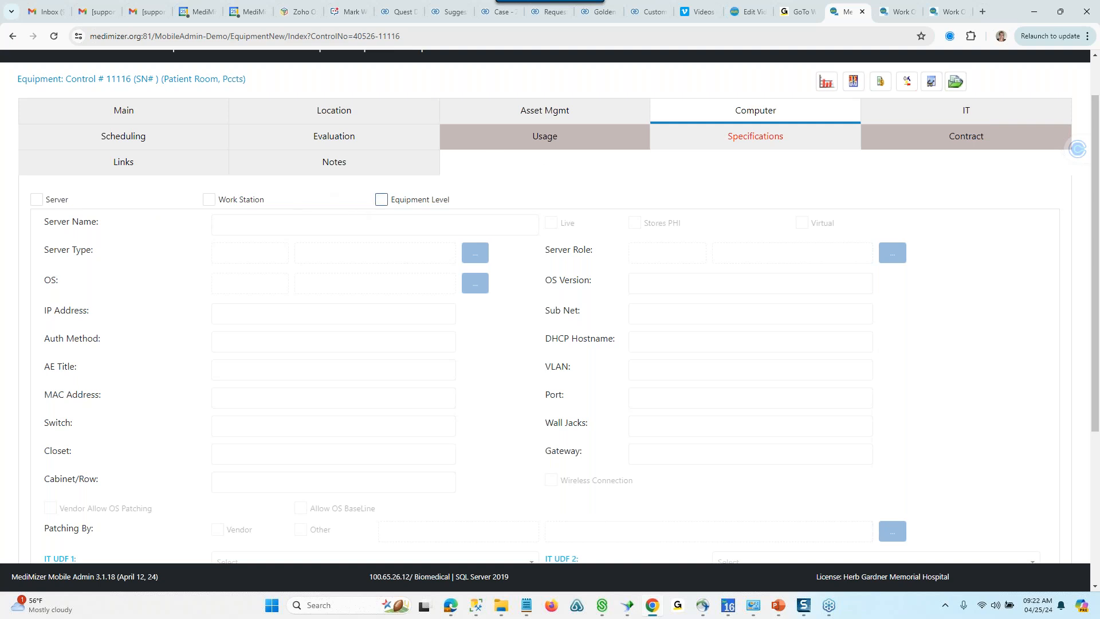
{"action": "left_click", "coordinate": [382, 200]}
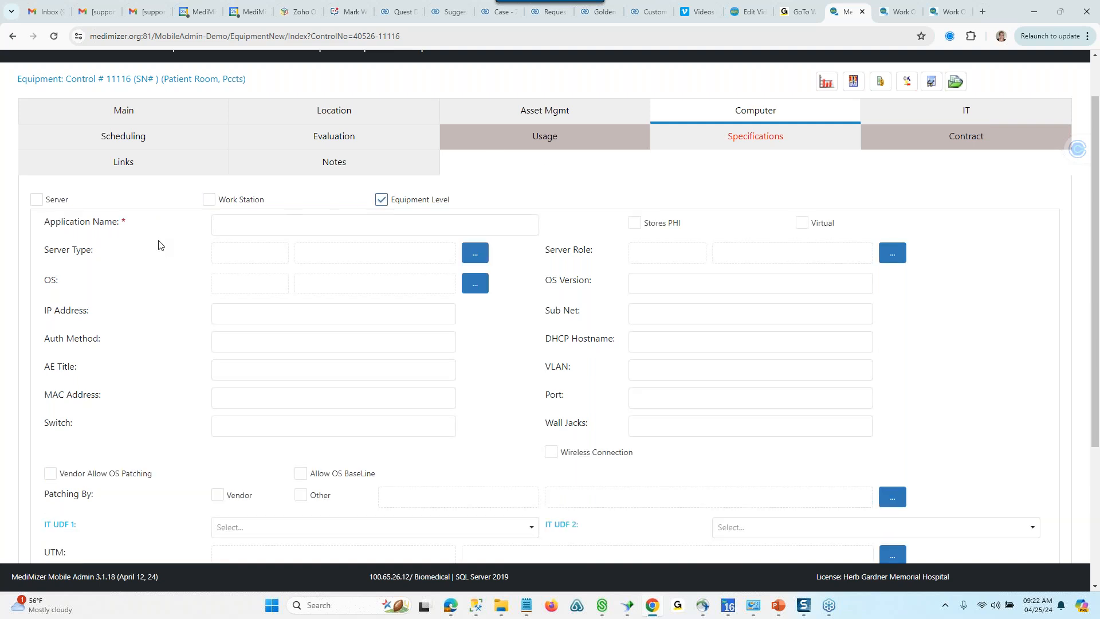
{"action": "scroll", "coordinate": [155, 243], "scroll_direction": "down", "scroll_amount": 1}
{"action": "scroll", "coordinate": [152, 228], "scroll_direction": "down", "scroll_amount": 3}
{"action": "scroll", "coordinate": [152, 226], "scroll_direction": "up", "scroll_amount": 3}
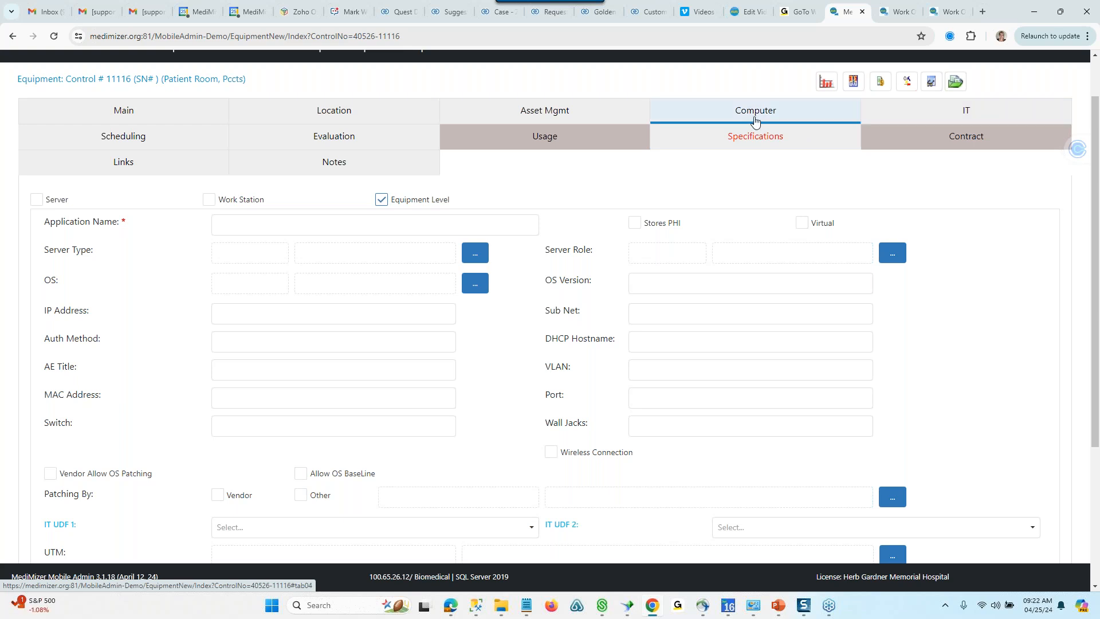
- Review the equipment's IT component list and its inspection schedule
{"action": "left_click", "coordinate": [898, 119]}
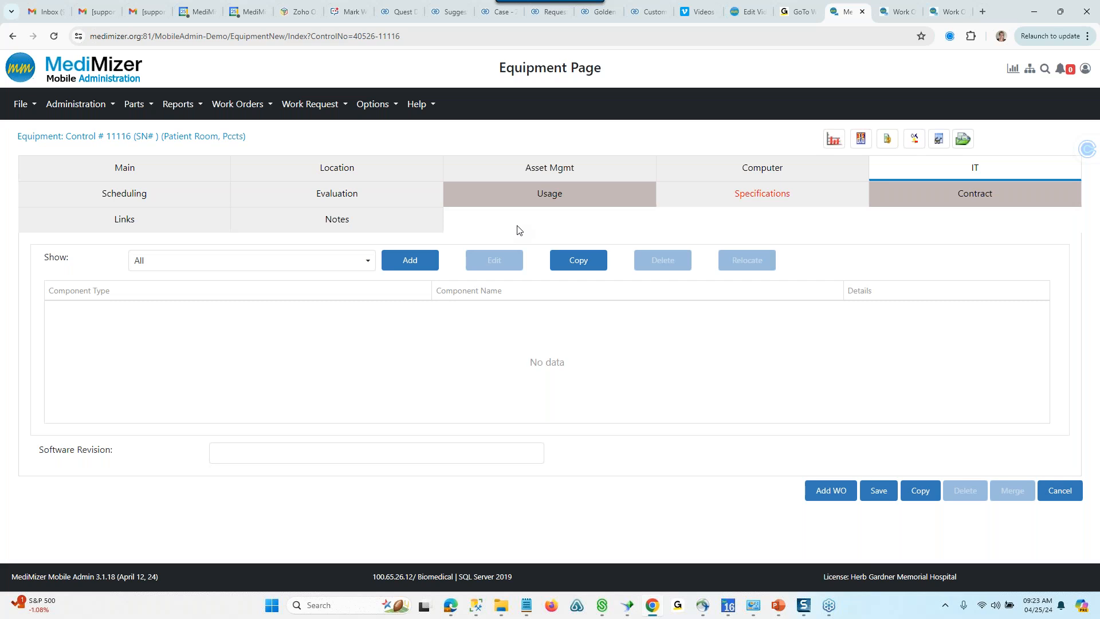
{"action": "left_click", "coordinate": [184, 194]}
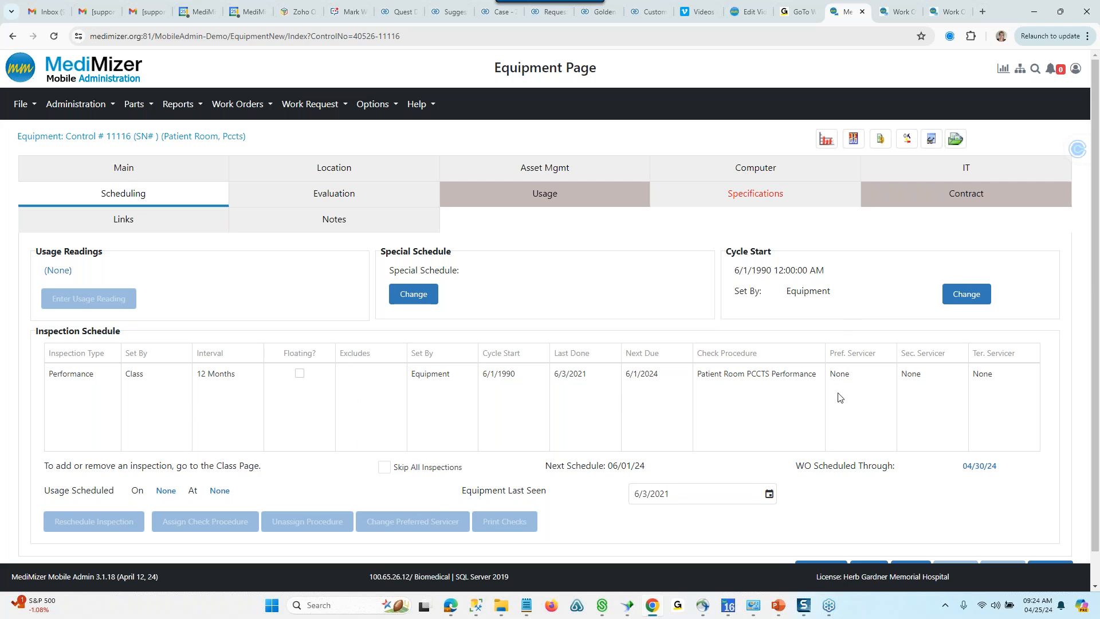
- In the equipment's risk evaluation, set Function to "Patient Related & Other" and Physical Risk to "Minimal Impact or Risk"
{"action": "left_click", "coordinate": [347, 198]}
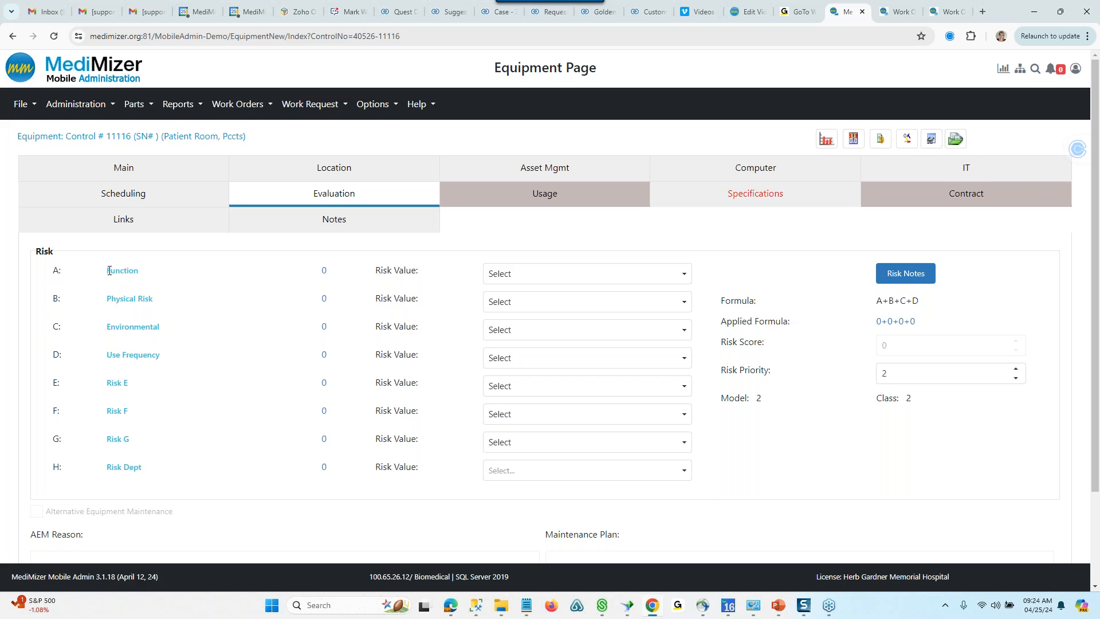
{"action": "left_click", "coordinate": [684, 274]}
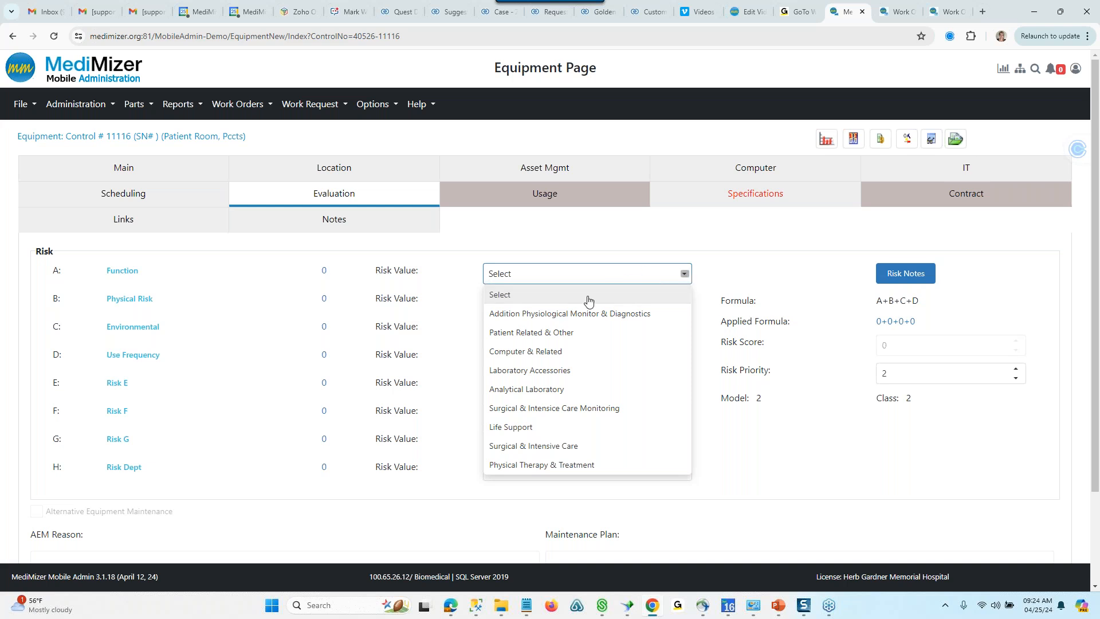
{"action": "left_click", "coordinate": [513, 333]}
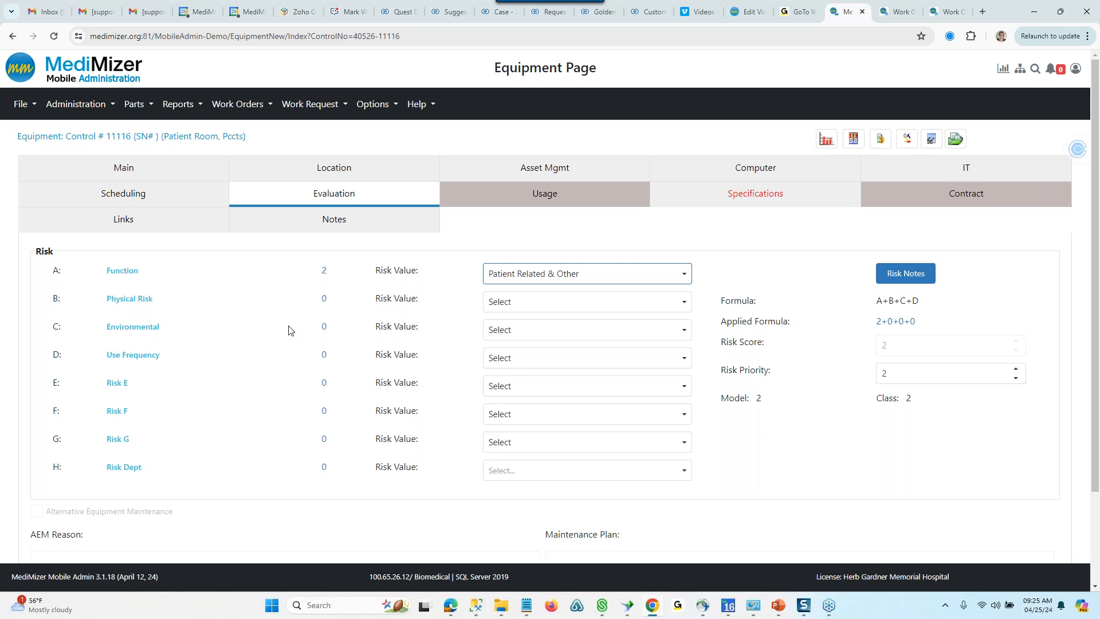
{"action": "left_click", "coordinate": [684, 302]}
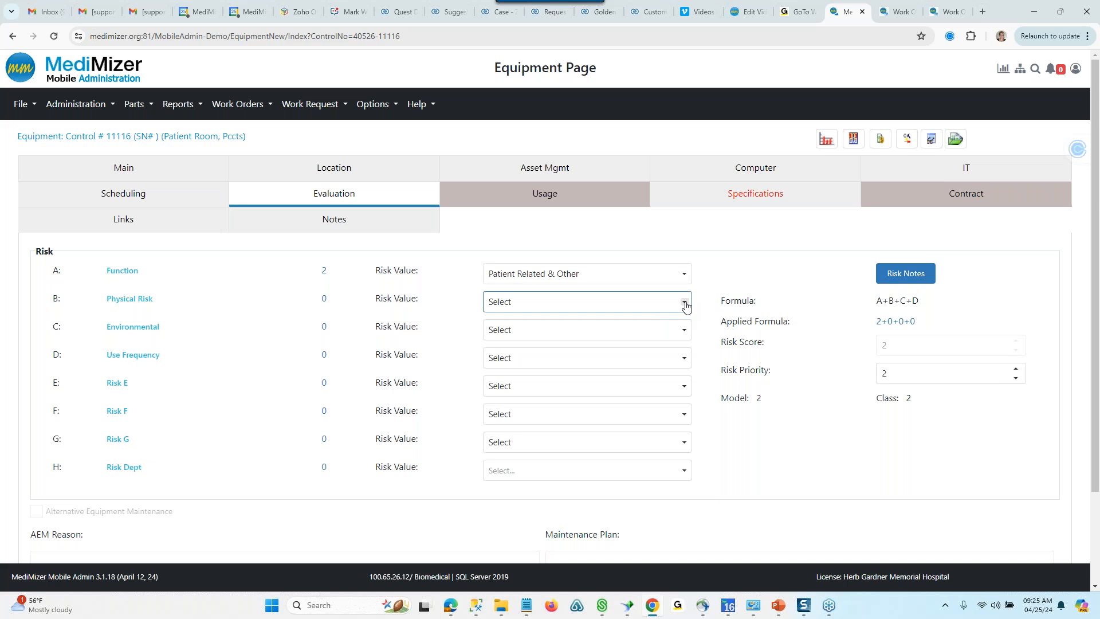
{"action": "left_click", "coordinate": [530, 361]}
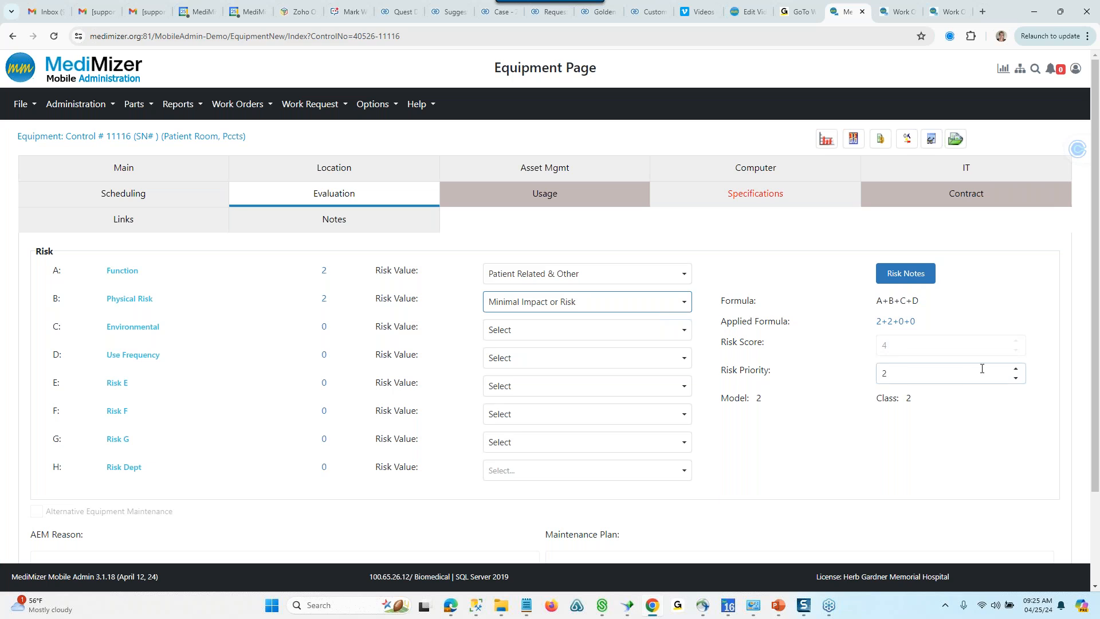
- Display the IT Information Template specifications and look over the IP Address, MAC Address and BSSID fields
{"action": "left_click", "coordinate": [744, 196]}
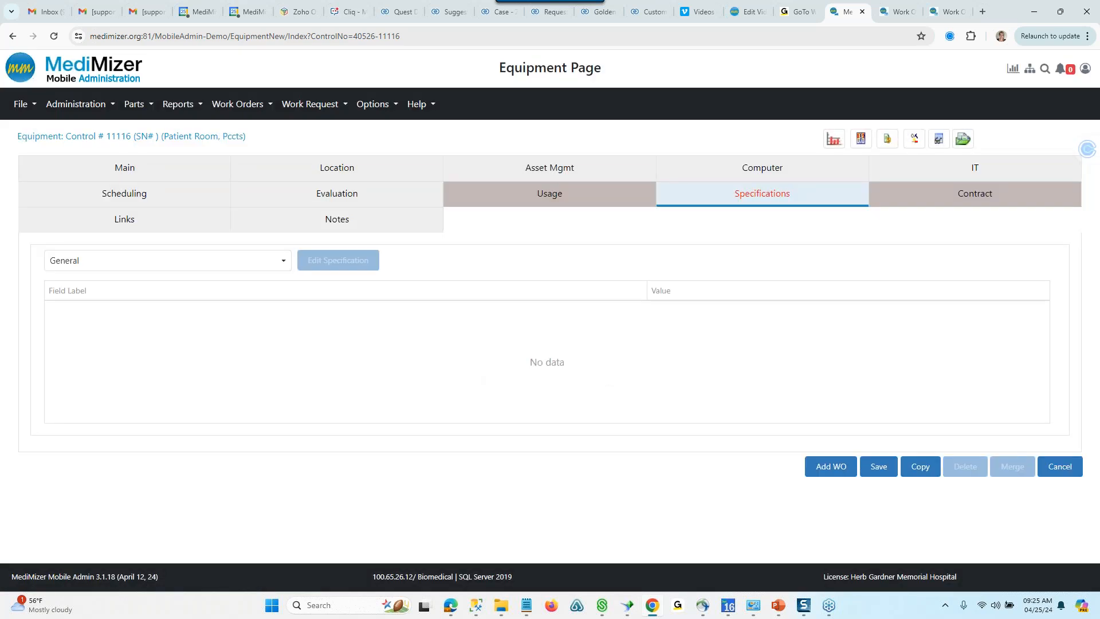
{"action": "left_click", "coordinate": [283, 263]}
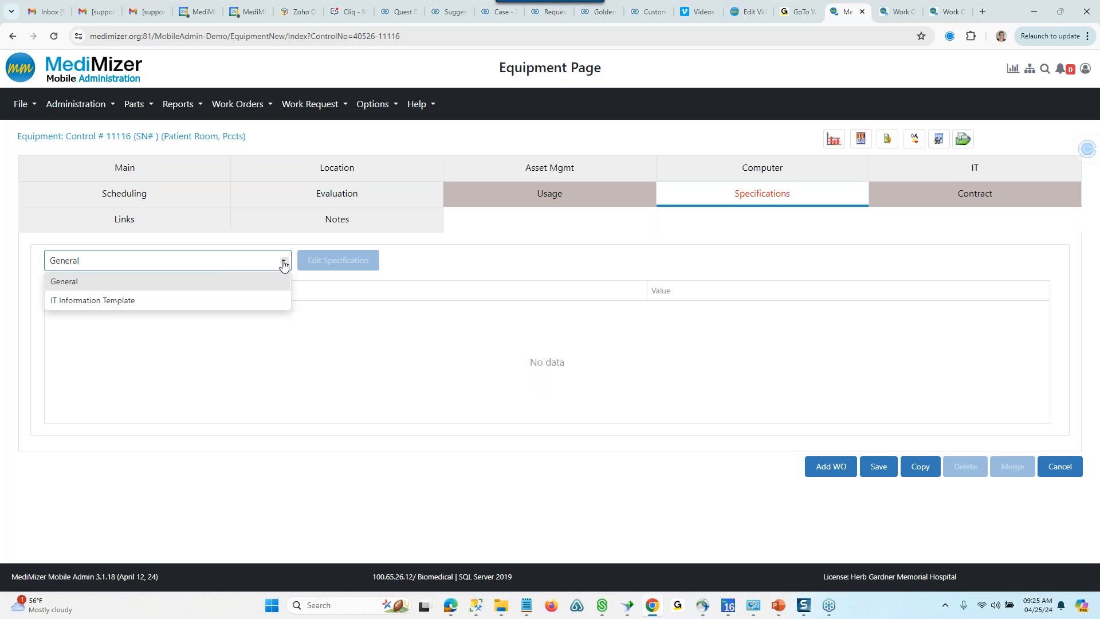
{"action": "left_click", "coordinate": [210, 303]}
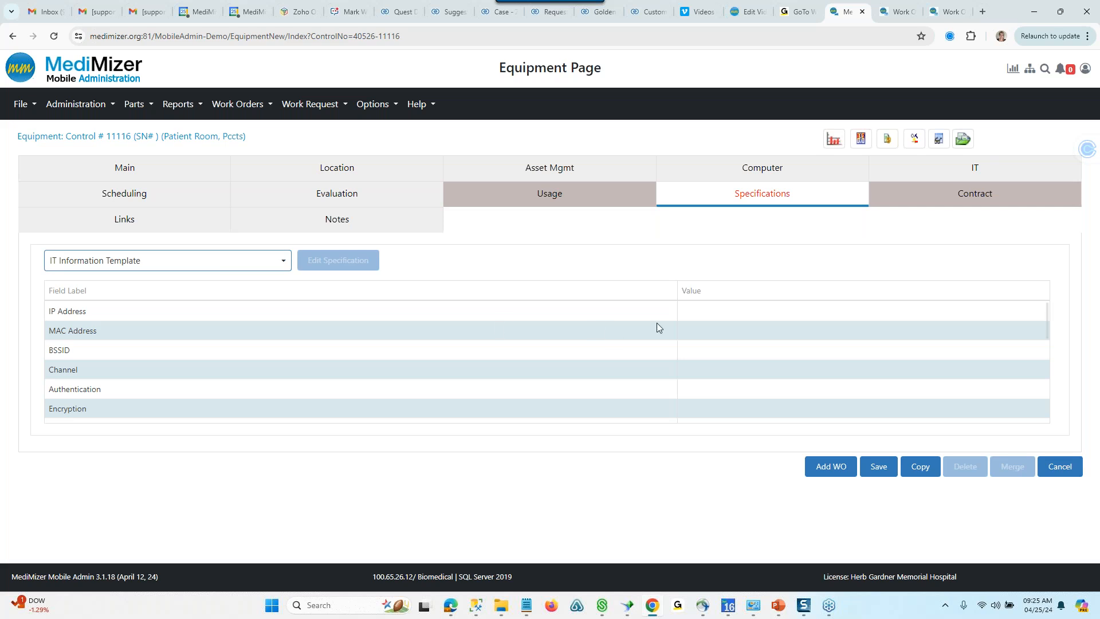
{"action": "left_click", "coordinate": [716, 312]}
{"action": "left_click", "coordinate": [715, 338]}
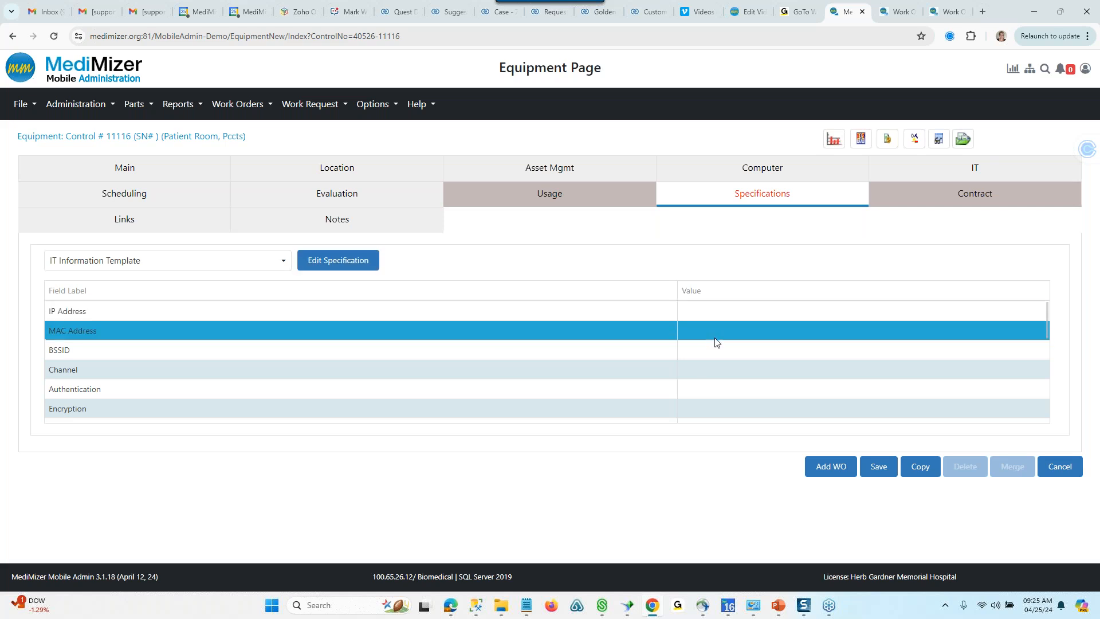
{"action": "left_click", "coordinate": [715, 357]}
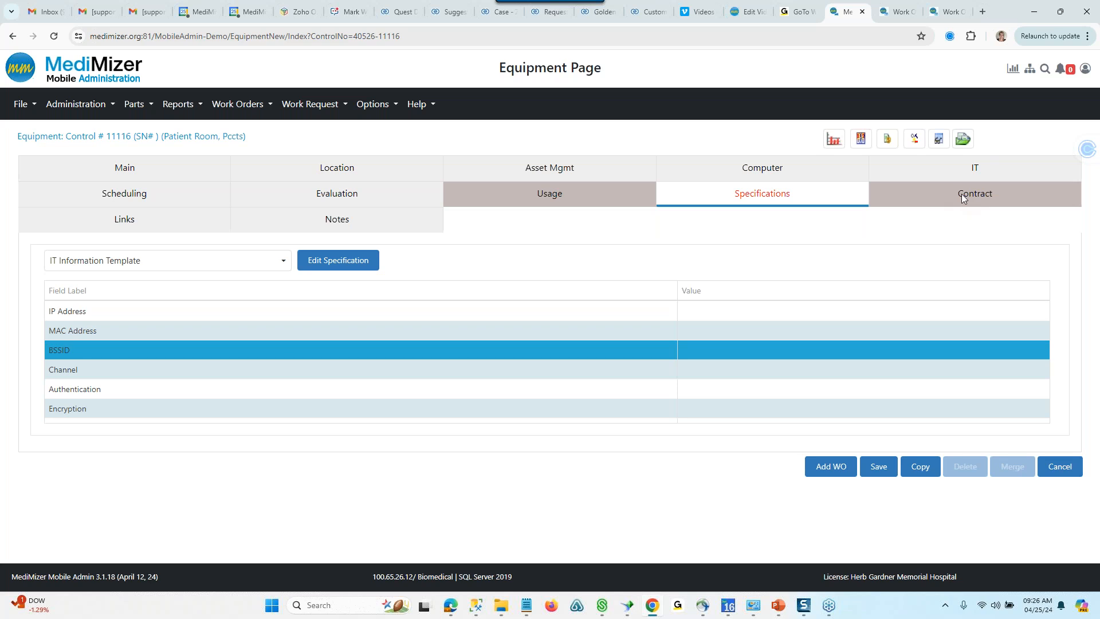
- Review the equipment's Links section, including the file types offered for a new link, and its Notes section
{"action": "left_click", "coordinate": [192, 223]}
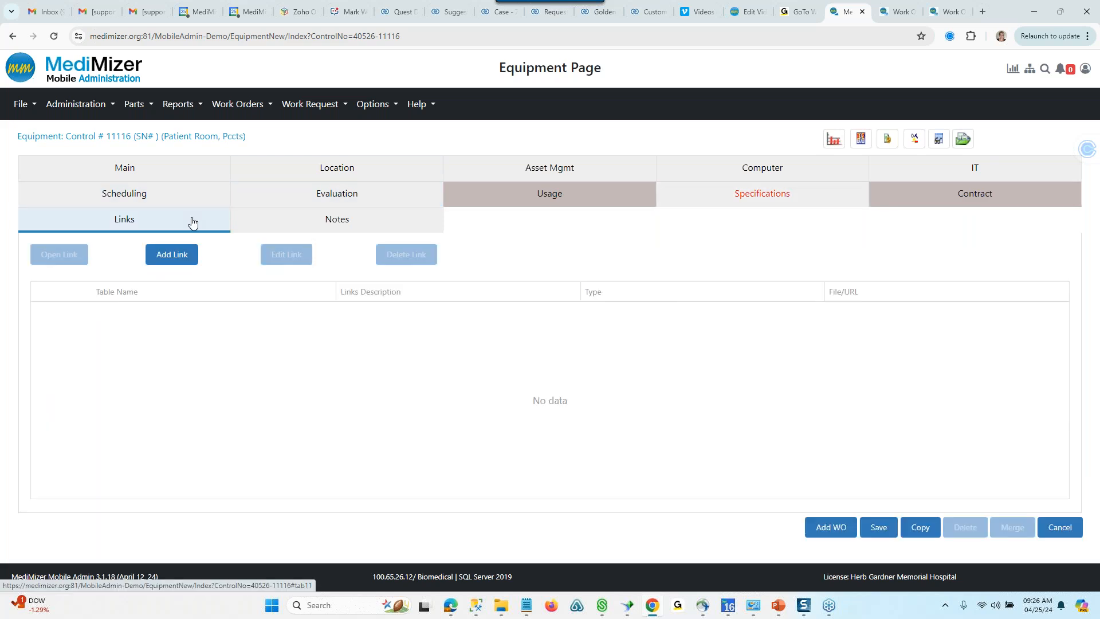
{"action": "left_click", "coordinate": [168, 258]}
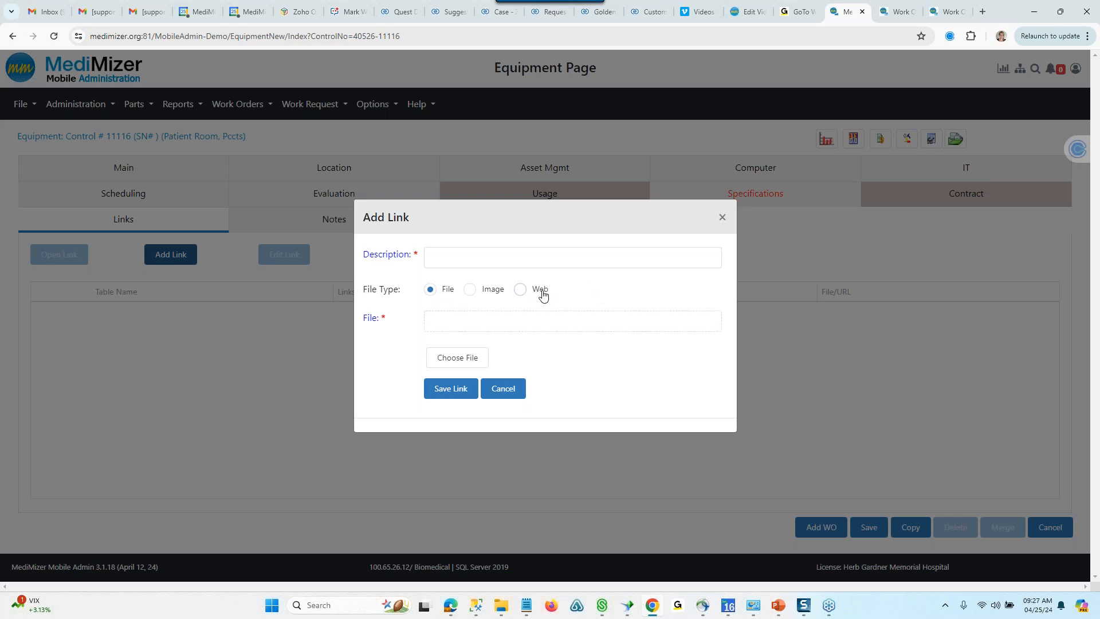
{"action": "left_click", "coordinate": [720, 218]}
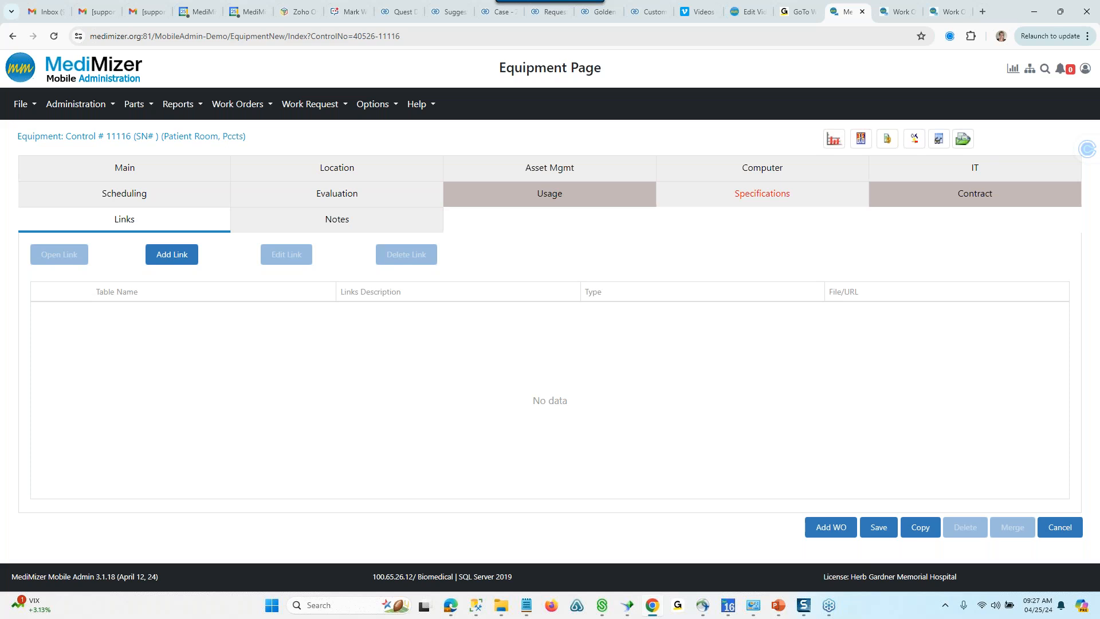
{"action": "left_click", "coordinate": [417, 222]}
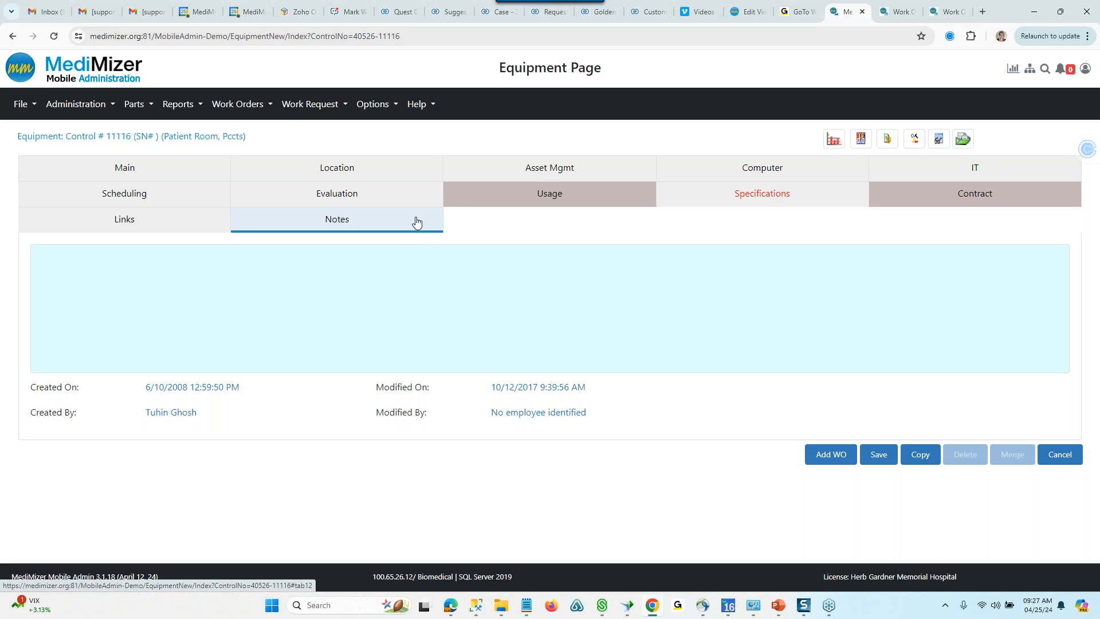
{"action": "left_click", "coordinate": [394, 275]}
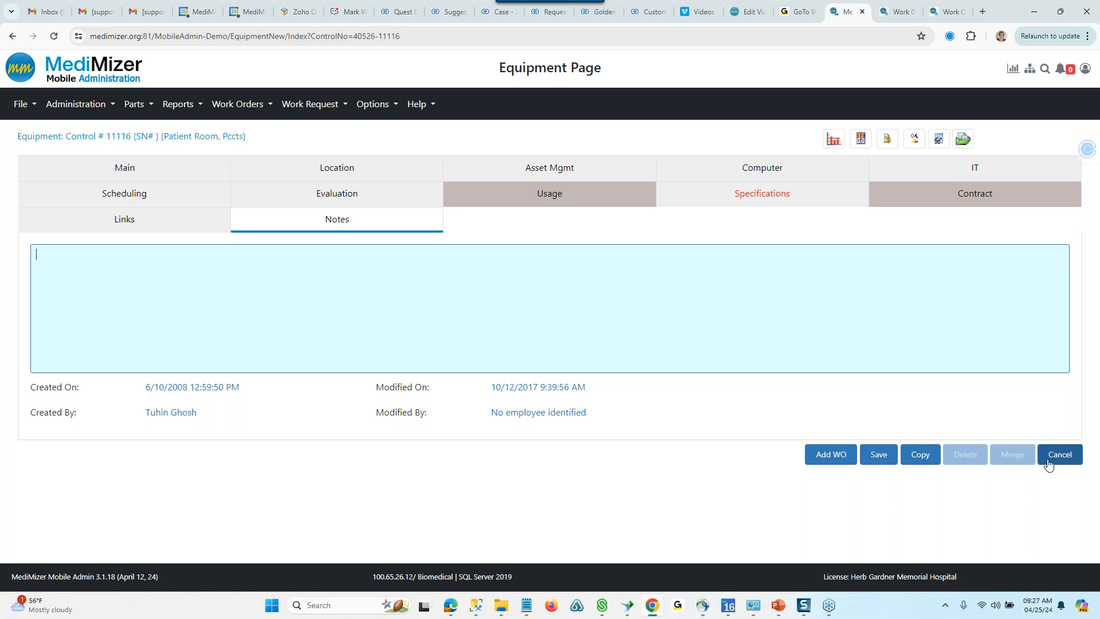
- Review the equipment's main details, from model and vendor through location and preferred servicers to status and retire date
{"action": "left_click", "coordinate": [166, 166]}
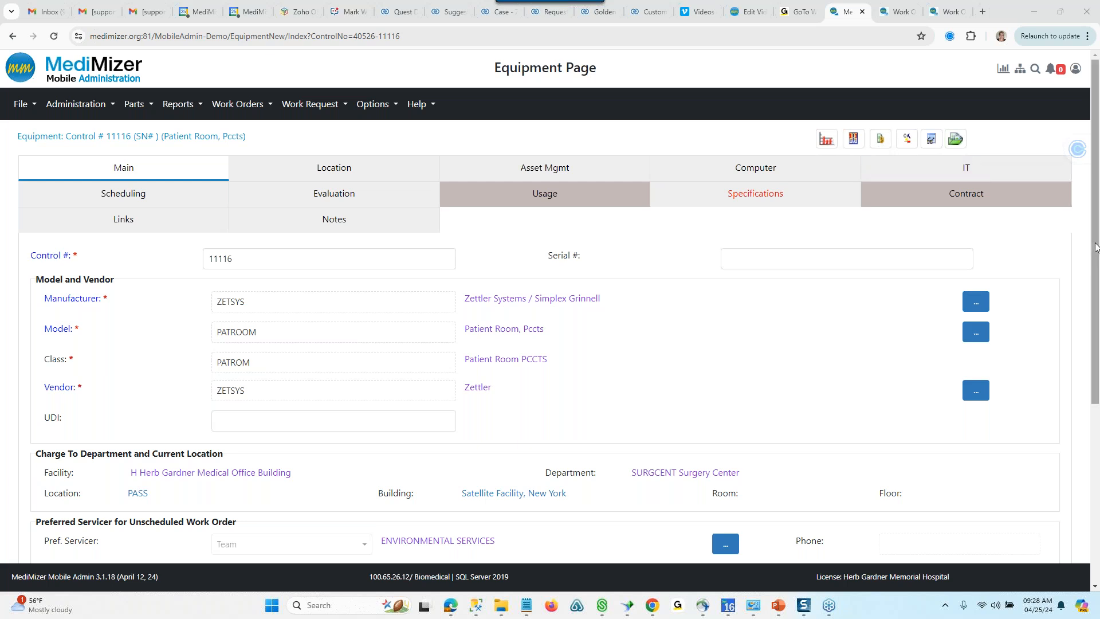
{"action": "left_click_drag", "start_coordinate": [1090, 270], "coordinate": [1090, 446]}
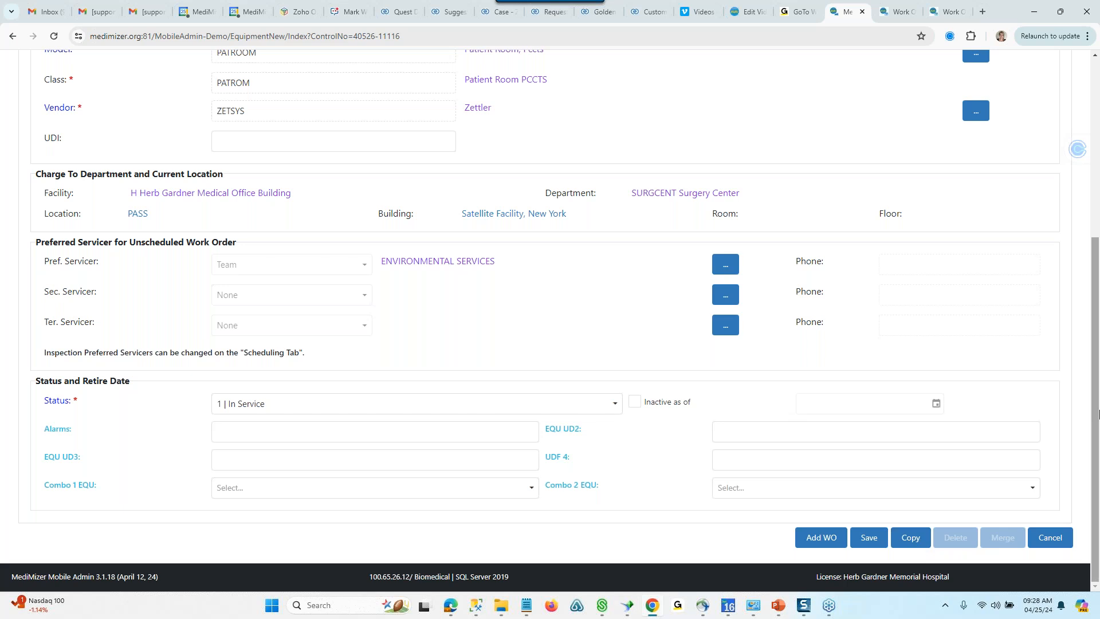
{"action": "scroll", "coordinate": [184, 134], "scroll_direction": "up", "scroll_amount": 5}
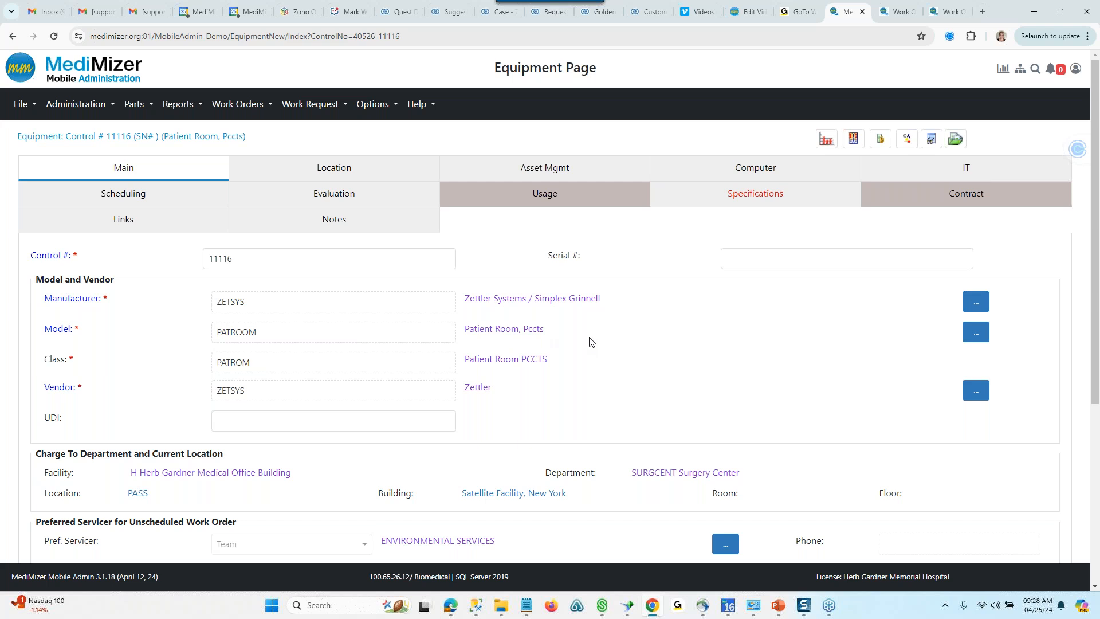
{"action": "scroll", "coordinate": [591, 342], "scroll_direction": "down", "scroll_amount": 2}
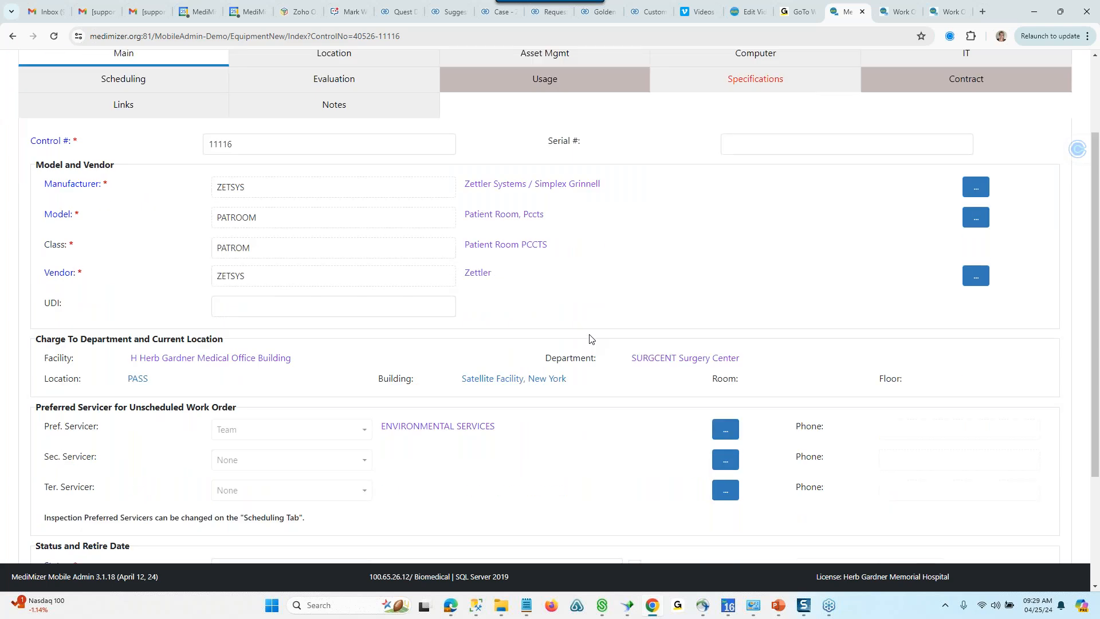
{"action": "scroll", "coordinate": [584, 319], "scroll_direction": "up", "scroll_amount": 2}
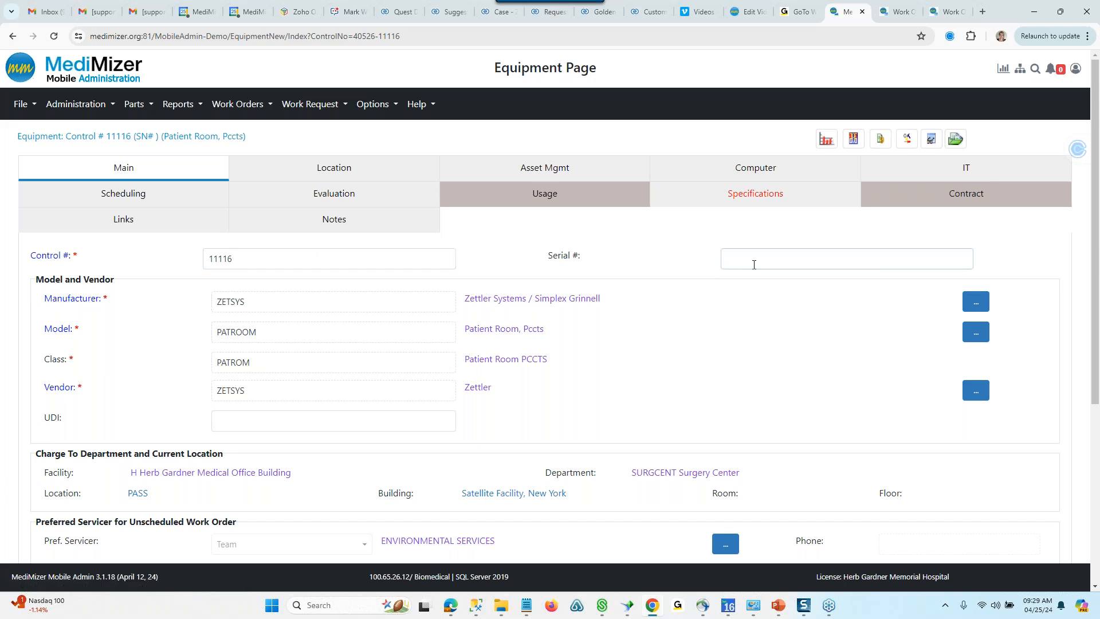
- Copy the equipment record to a new one with control number WEB12345
{"action": "scroll", "coordinate": [769, 268], "scroll_direction": "down", "scroll_amount": 5}
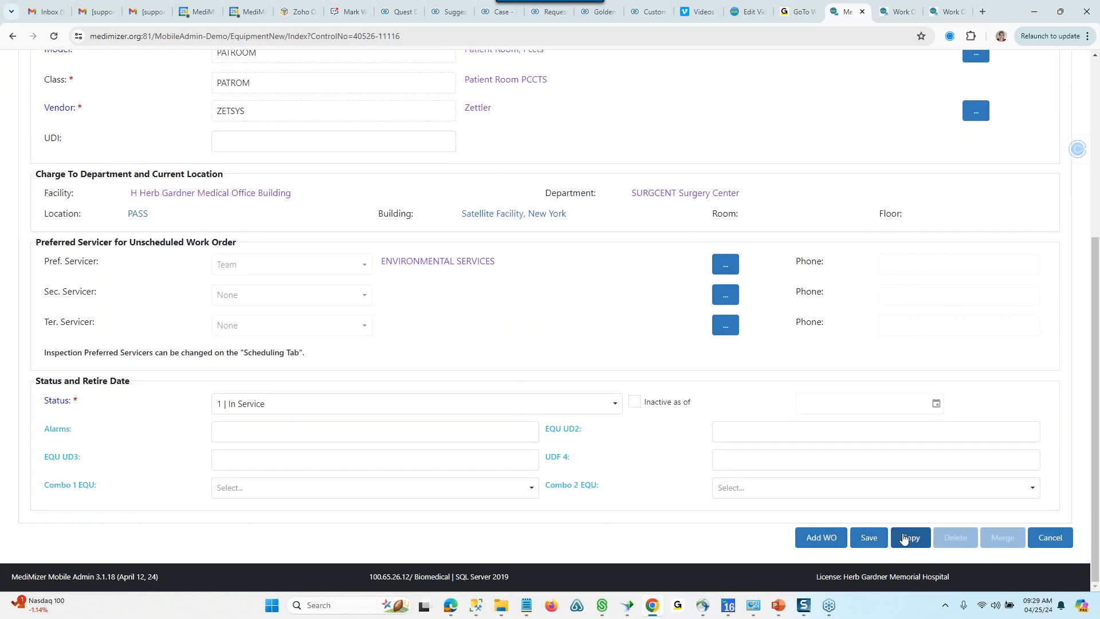
{"action": "left_click", "coordinate": [911, 538]}
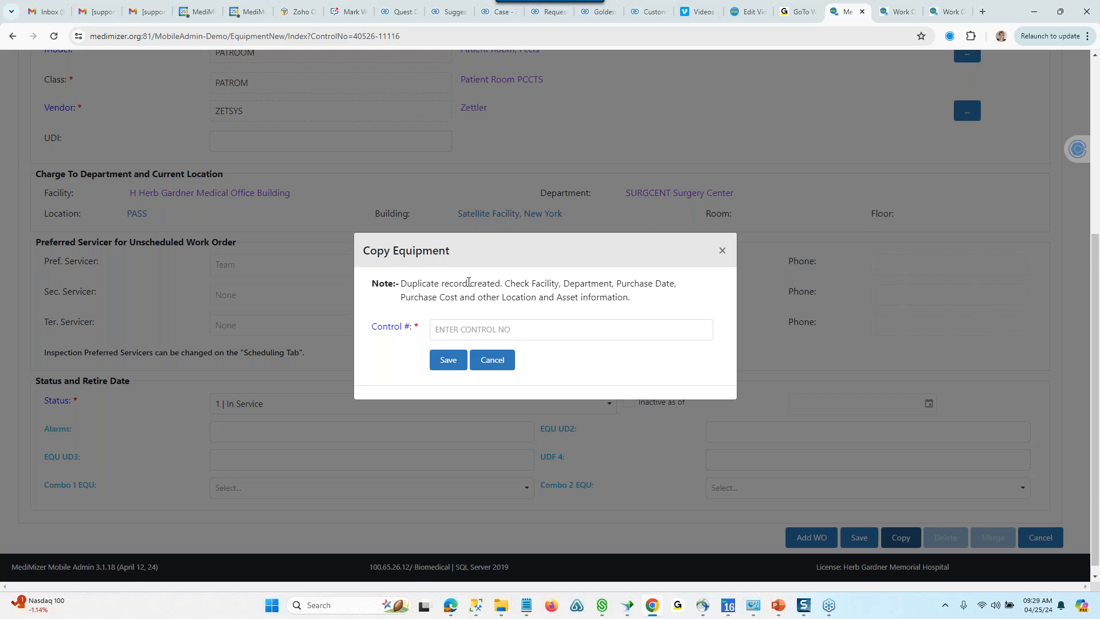
{"action": "left_click", "coordinate": [523, 335]}
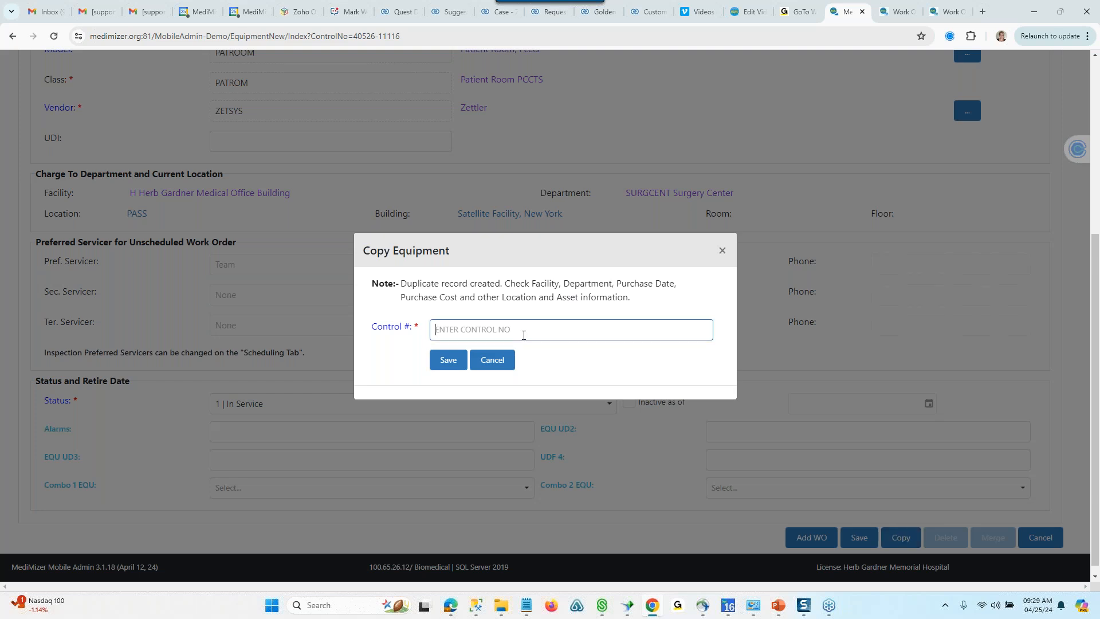
{"action": "type", "text": "WEB12345"}
{"action": "left_click", "coordinate": [448, 360]}
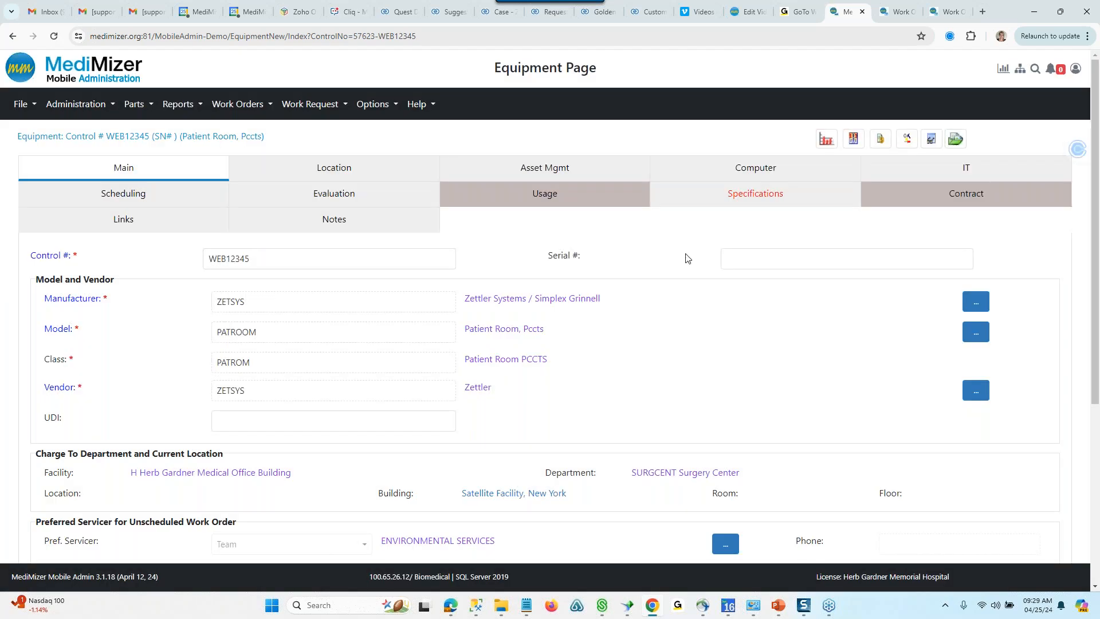
- Check the copied record's serial number, location and main details, leaving the serial number empty, and save the record
{"action": "left_click", "coordinate": [774, 256]}
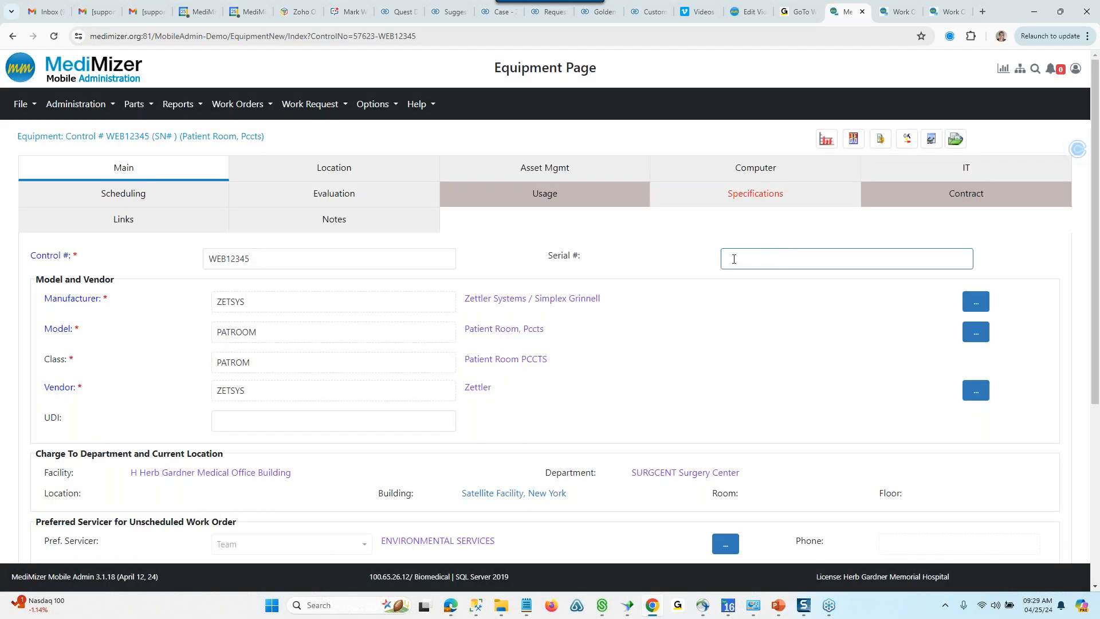
{"action": "left_click", "coordinate": [312, 172]}
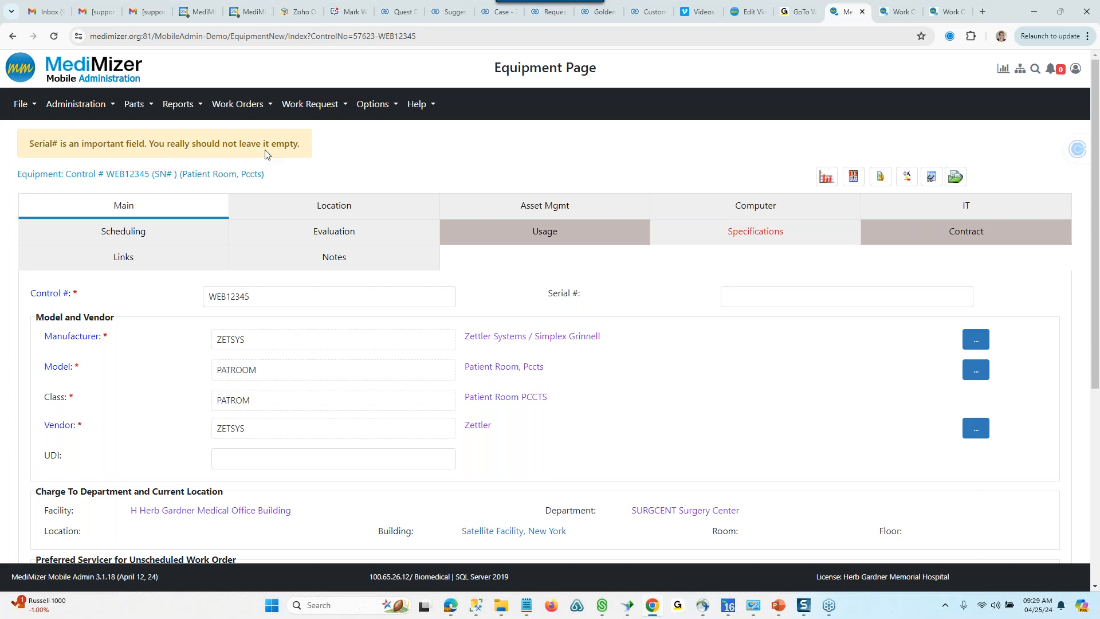
{"action": "left_click", "coordinate": [312, 205]}
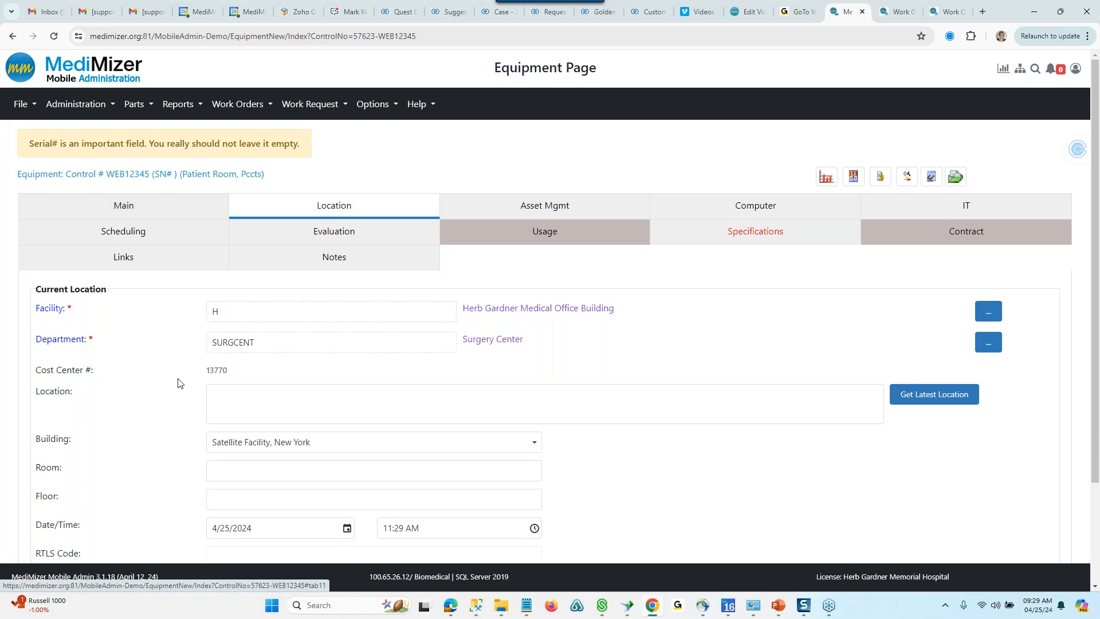
{"action": "scroll", "coordinate": [159, 337], "scroll_direction": "down", "scroll_amount": 3}
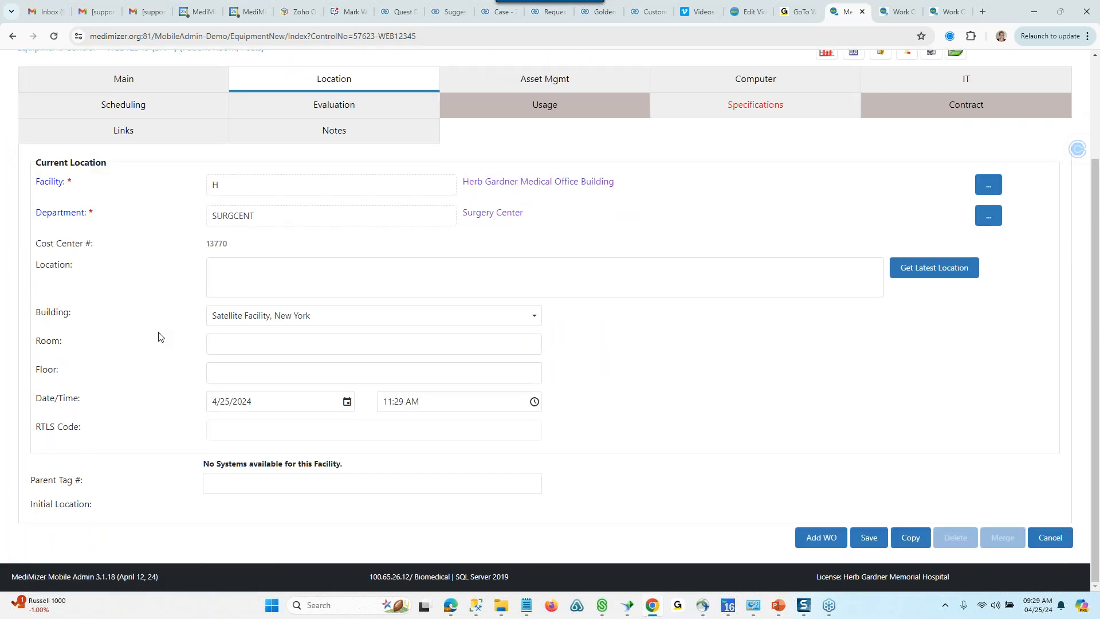
{"action": "left_click", "coordinate": [91, 86]}
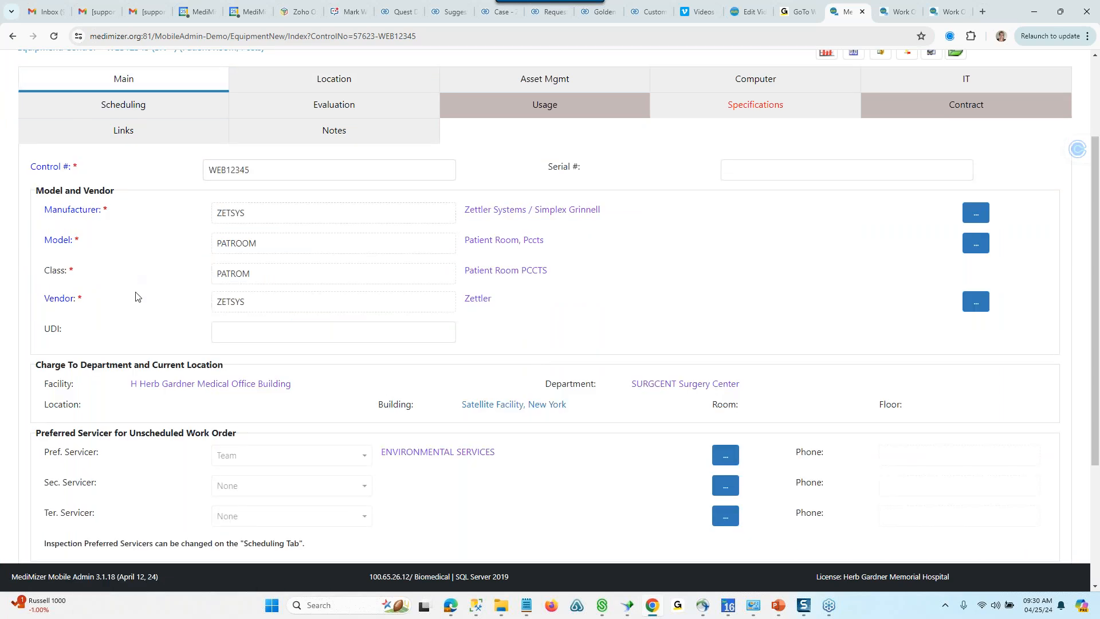
{"action": "scroll", "coordinate": [137, 295], "scroll_direction": "down", "scroll_amount": 3}
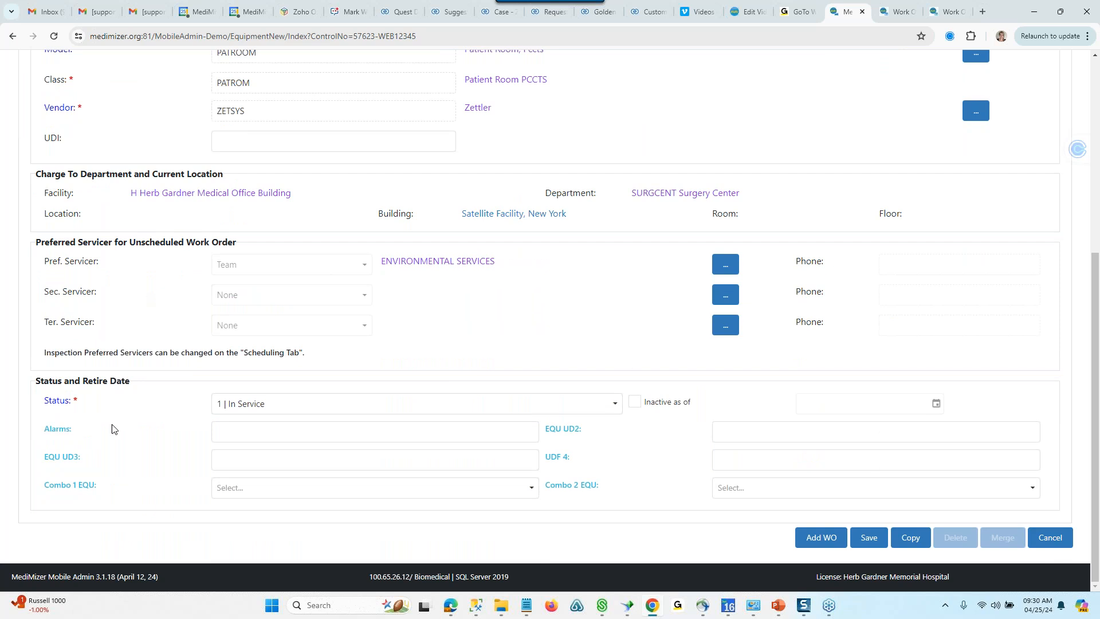
{"action": "left_click", "coordinate": [868, 537]}
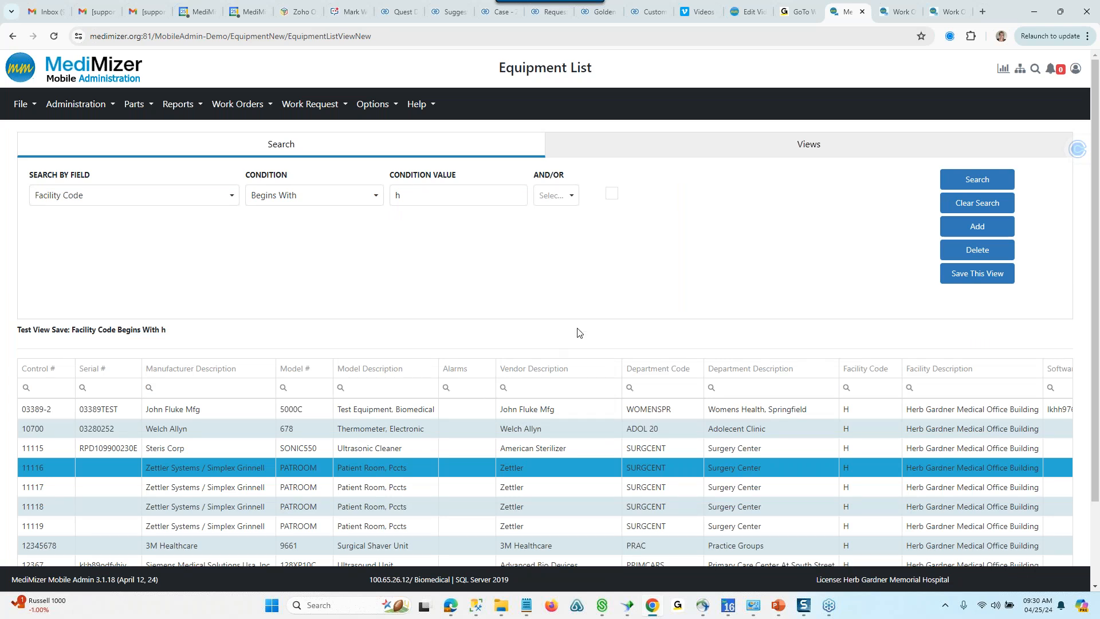
- Start a new equipment record from the Equipment List and set its control number to WEB54321
{"action": "scroll", "coordinate": [675, 303], "scroll_direction": "down", "scroll_amount": 2}
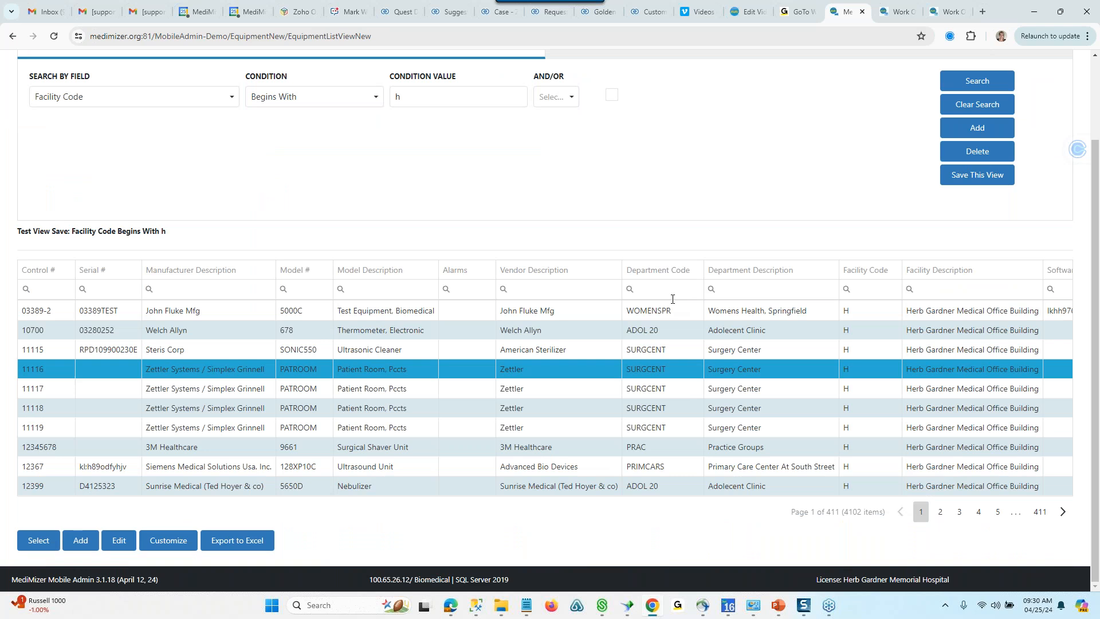
{"action": "left_click", "coordinate": [80, 544]}
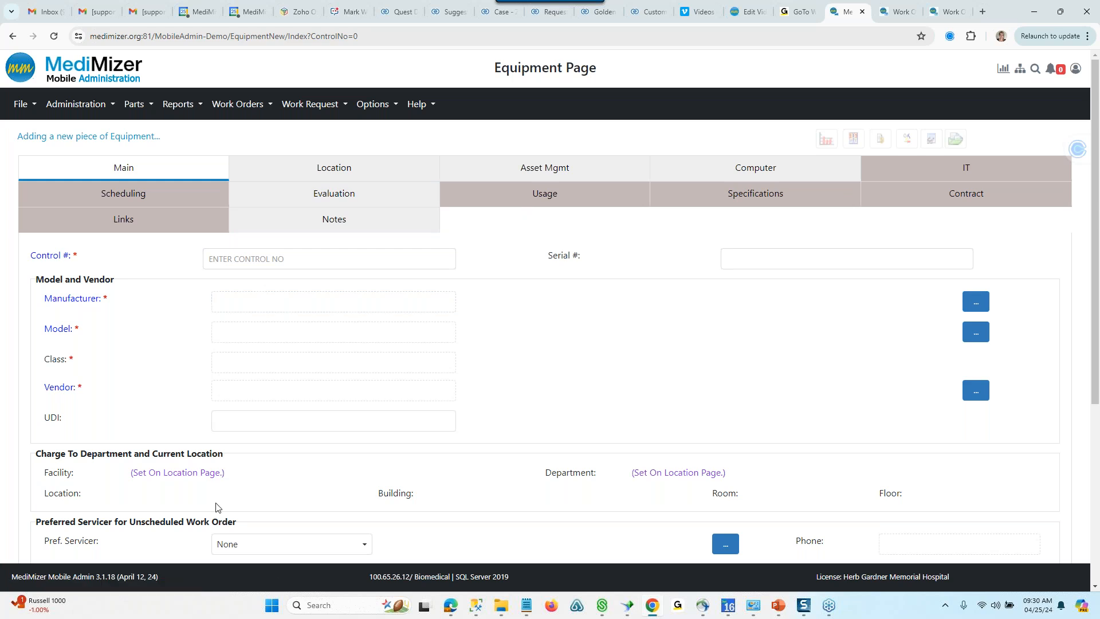
{"action": "left_click", "coordinate": [328, 260]}
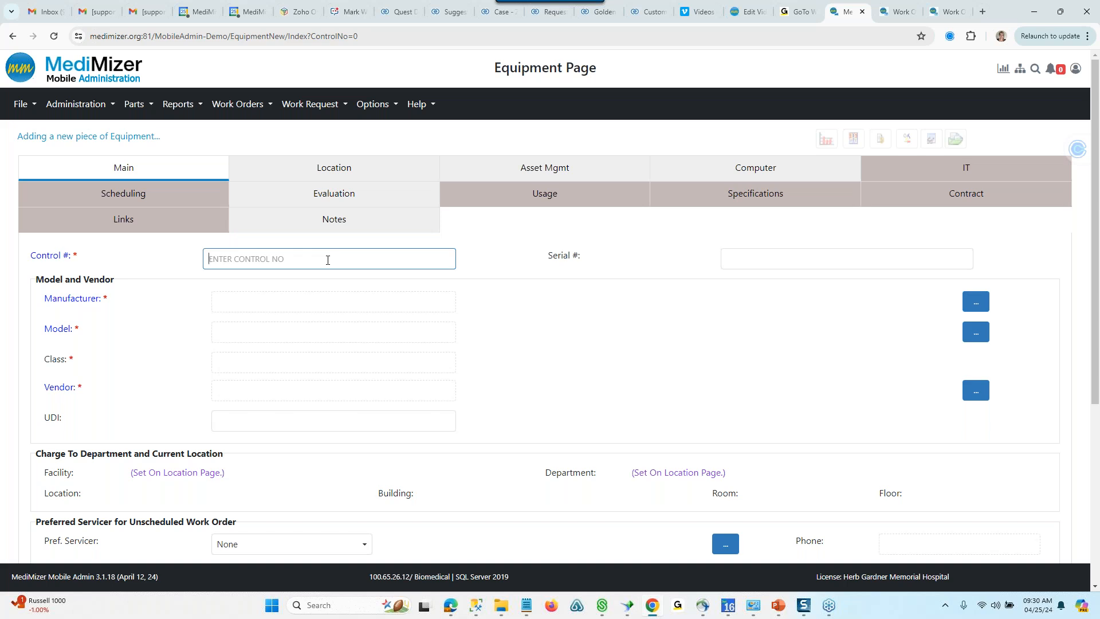
{"action": "type", "text": "WEB54321"}
- Assign Advanced Instruments (ADVINS) as the new equipment's manufacturer
{"action": "left_click", "coordinate": [986, 303]}
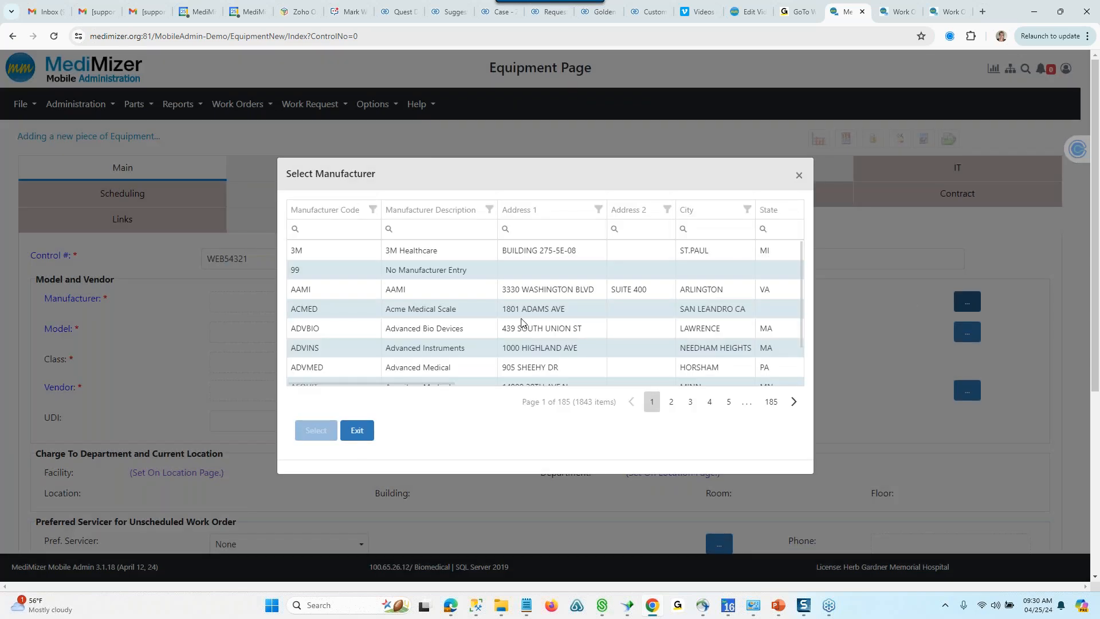
{"action": "left_click_drag", "start_coordinate": [380, 386], "coordinate": [670, 383]}
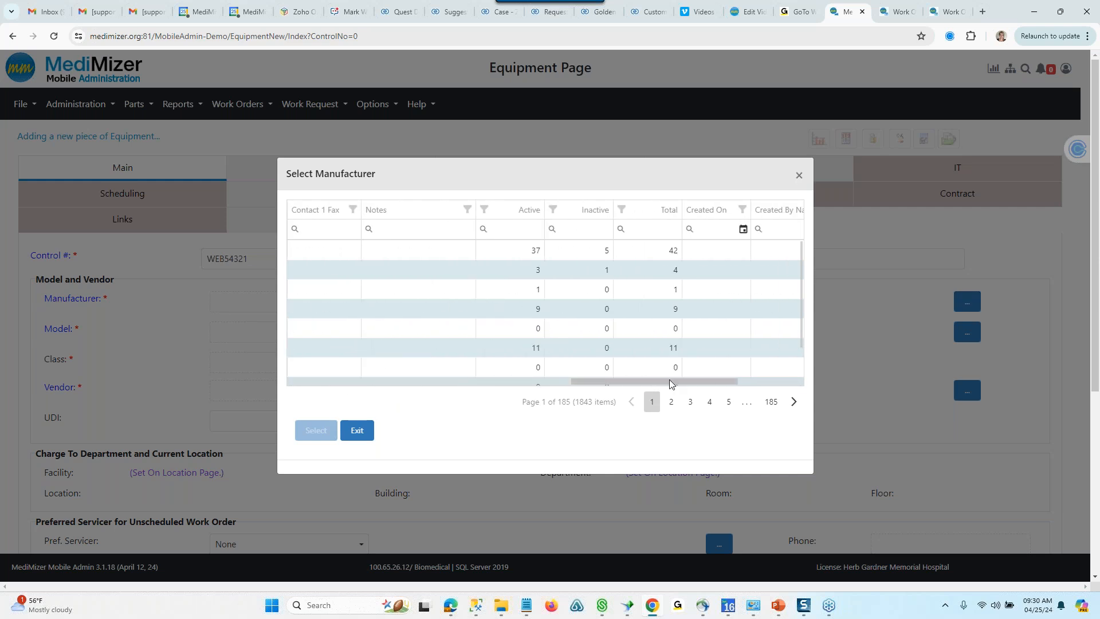
{"action": "left_click", "coordinate": [387, 350]}
{"action": "left_click", "coordinate": [305, 431]}
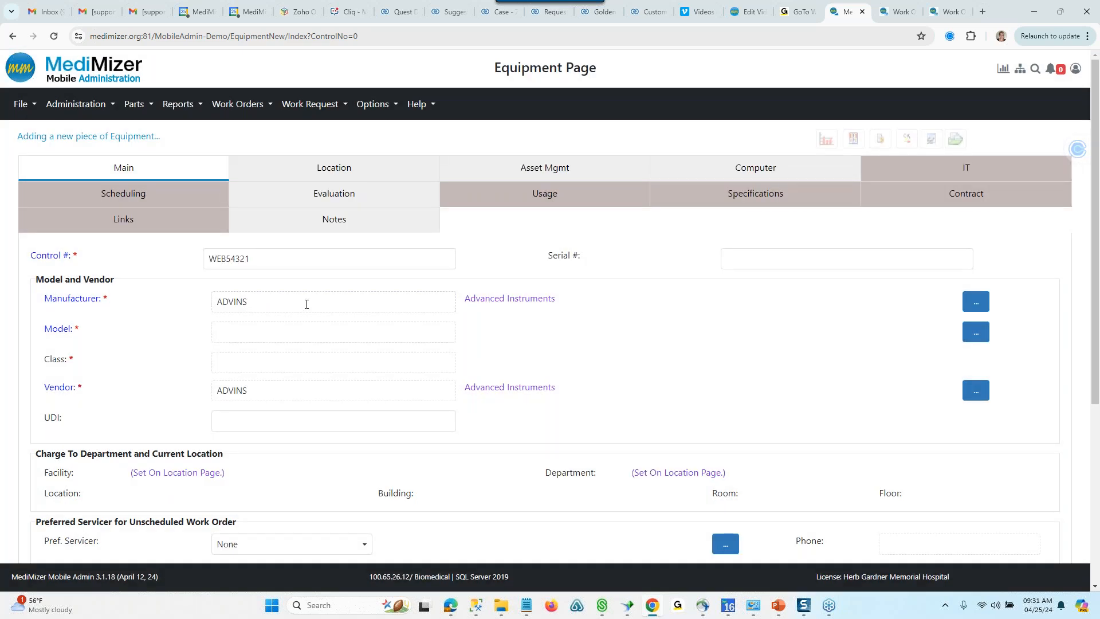
- Assign model ML180 (Analyzer, Agent) to the new equipment
{"action": "left_click", "coordinate": [977, 334]}
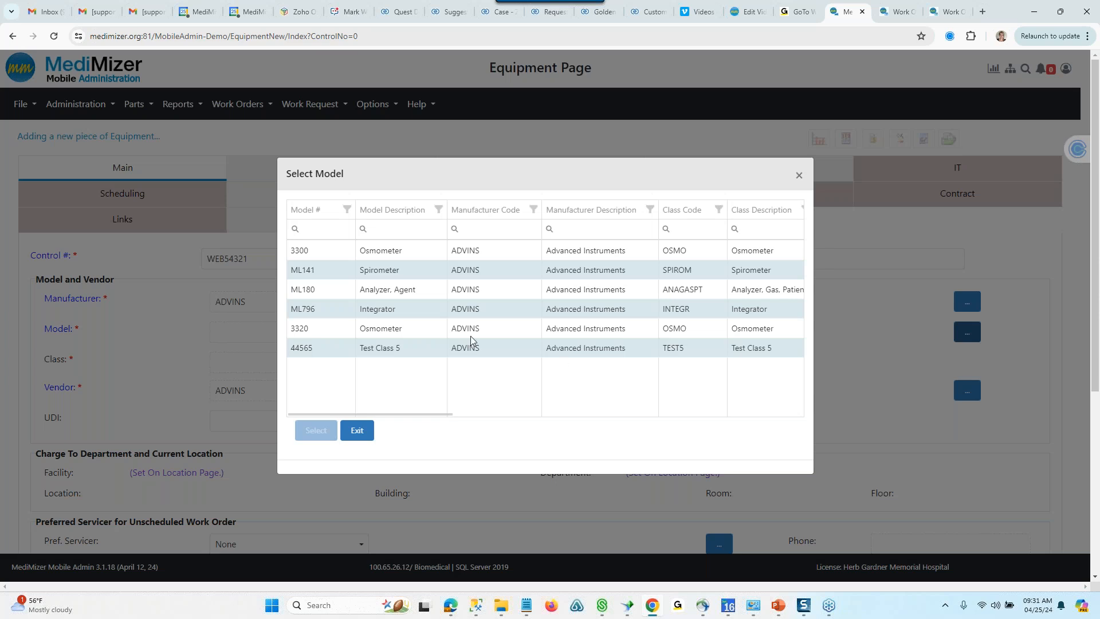
{"action": "left_click", "coordinate": [309, 291]}
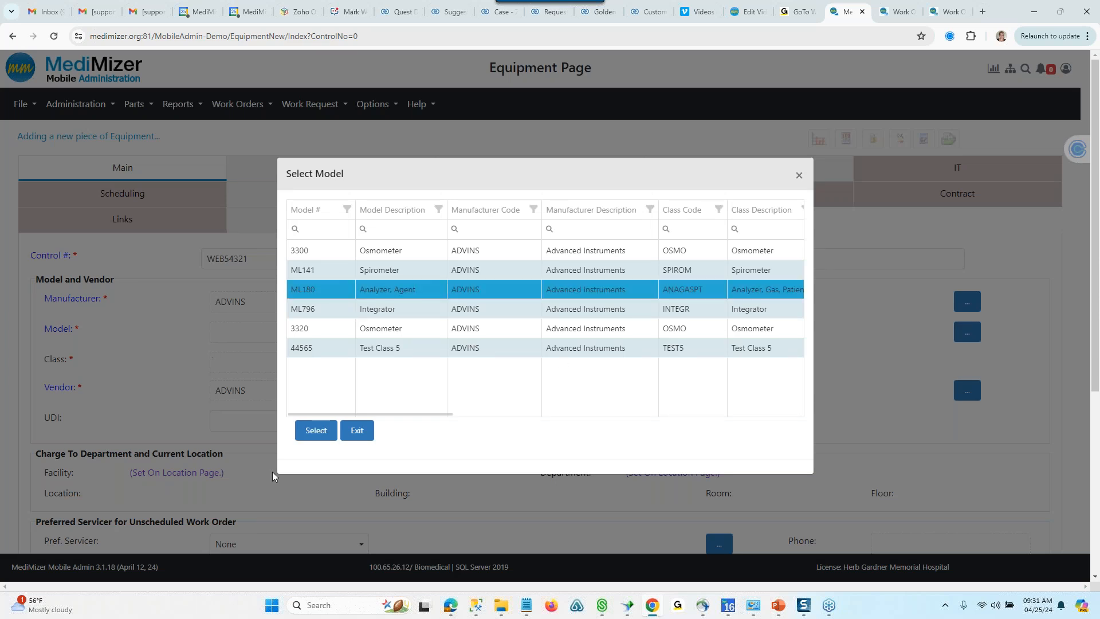
{"action": "left_click", "coordinate": [316, 431]}
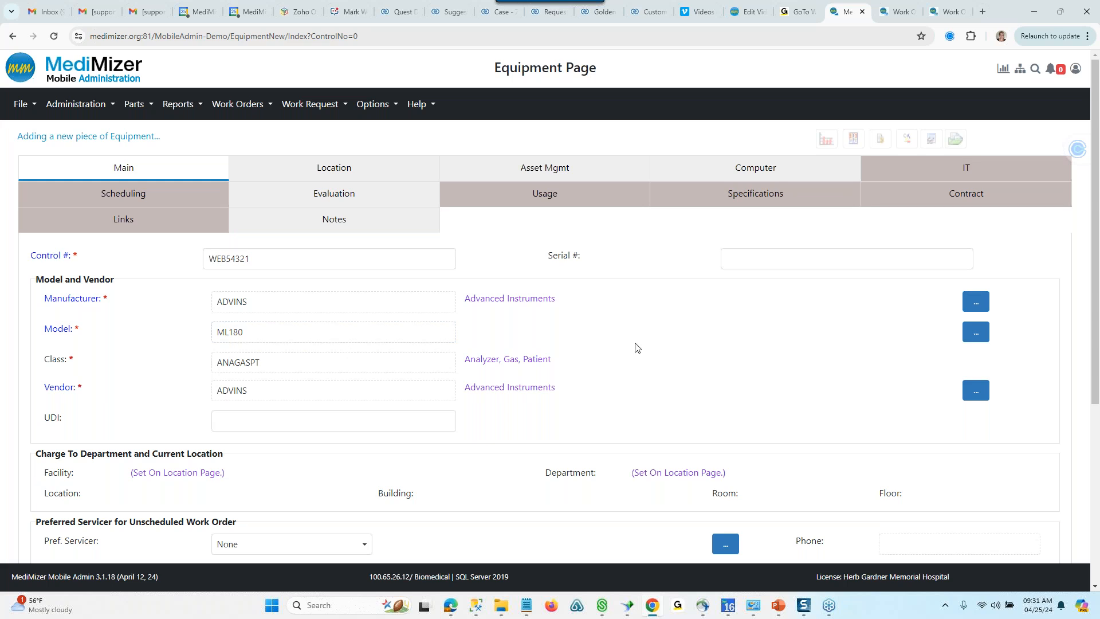
- Set the new equipment's preferred servicer type to Employee and assign the employee with code BM
{"action": "scroll", "coordinate": [636, 347], "scroll_direction": "down", "scroll_amount": 4}
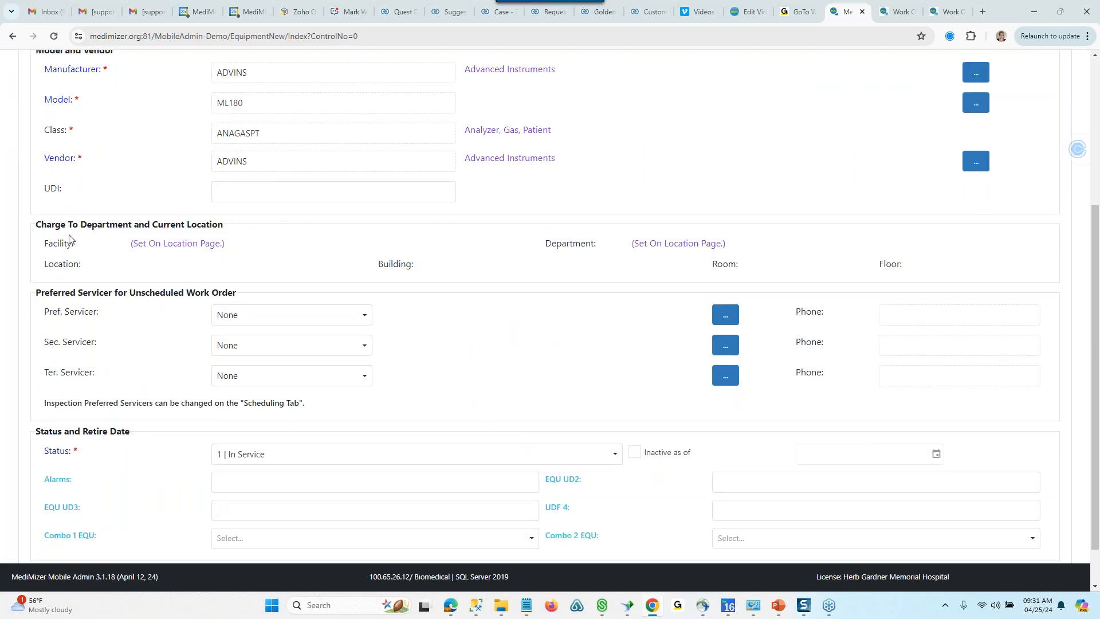
{"action": "left_click", "coordinate": [366, 316]}
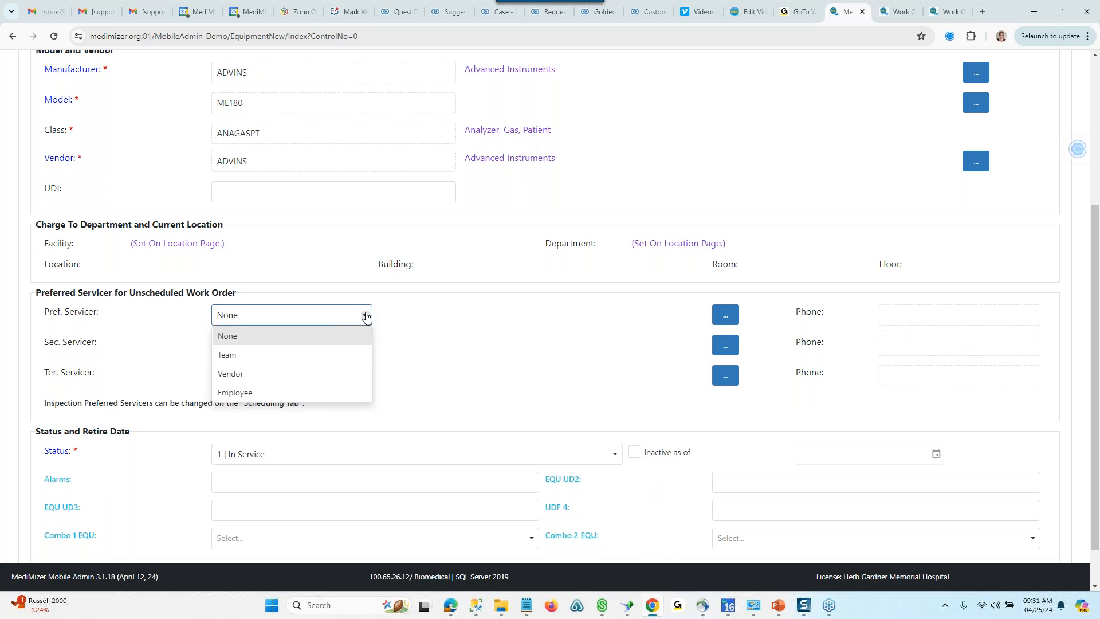
{"action": "left_click", "coordinate": [264, 392]}
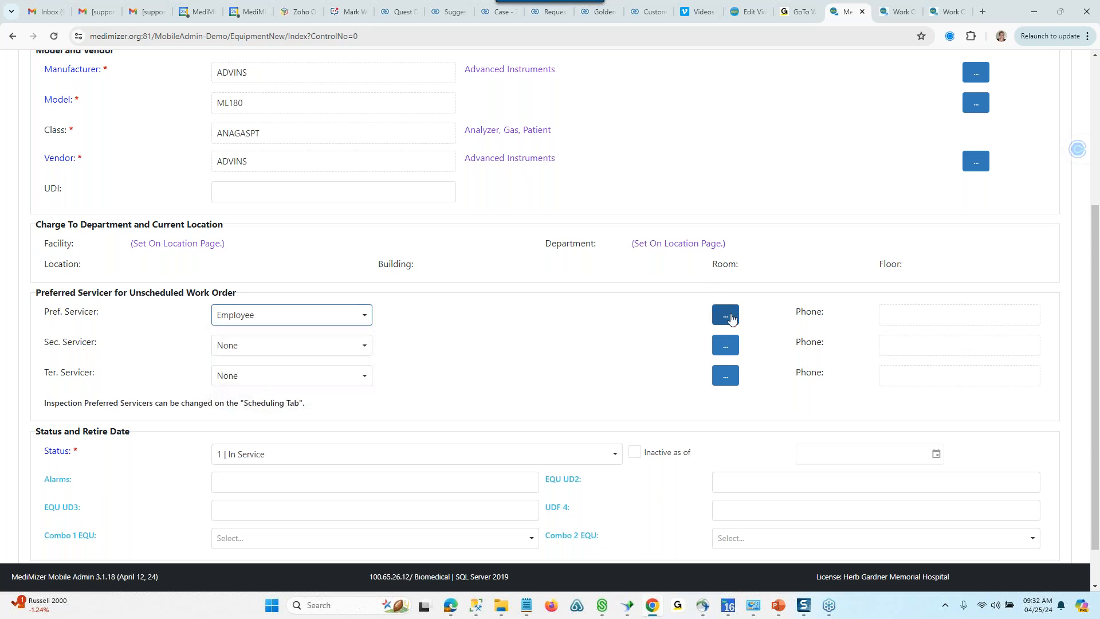
{"action": "left_click", "coordinate": [725, 314]}
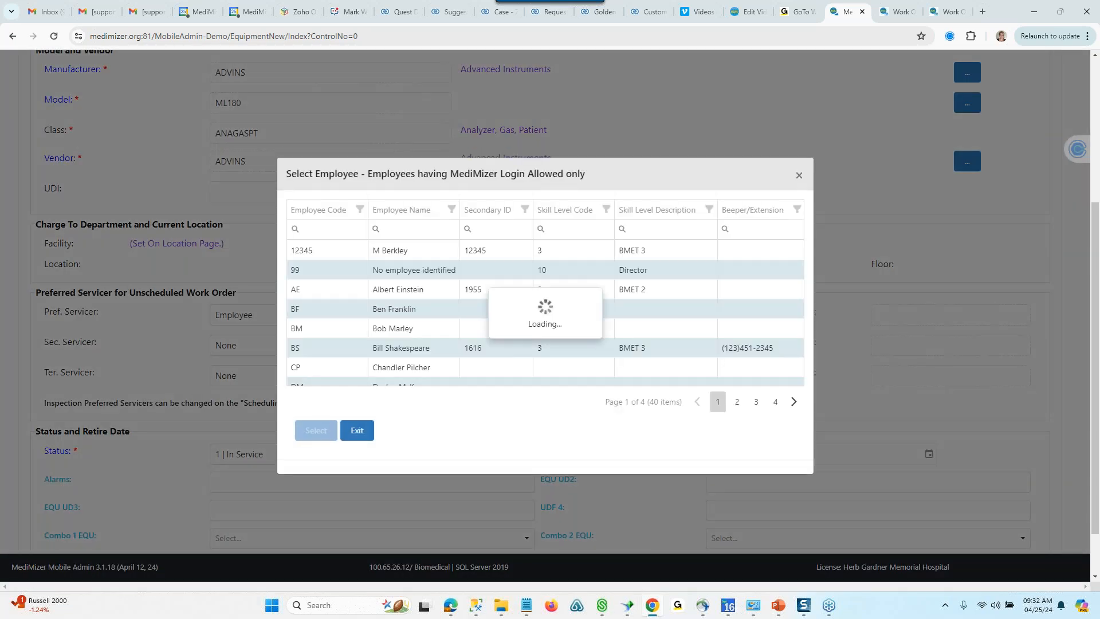
{"action": "left_click", "coordinate": [348, 332]}
{"action": "left_click", "coordinate": [314, 431]}
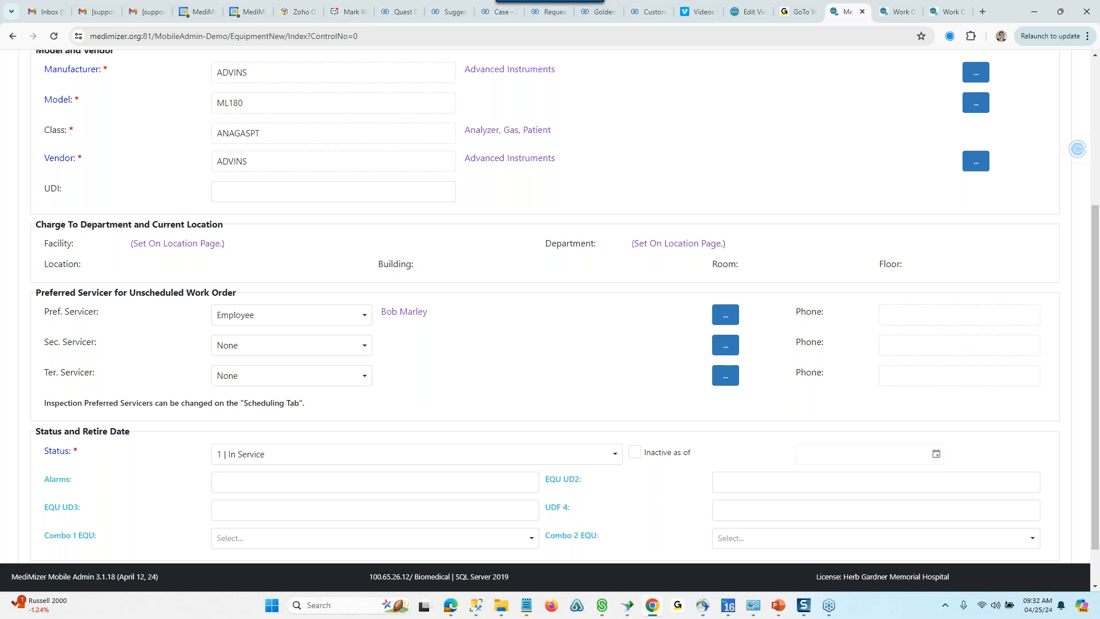
- Try to save the new equipment record, and set its required facility to H, Herb Gardner Medical Office Building
{"action": "scroll", "coordinate": [481, 339], "scroll_direction": "down", "scroll_amount": 1}
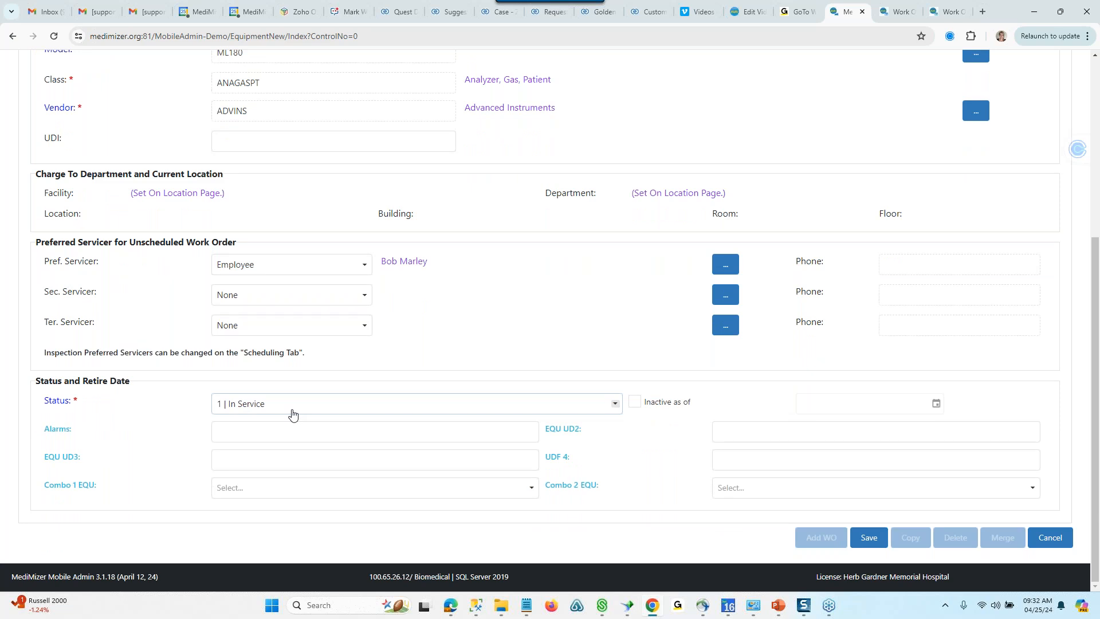
{"action": "left_click", "coordinate": [866, 539]}
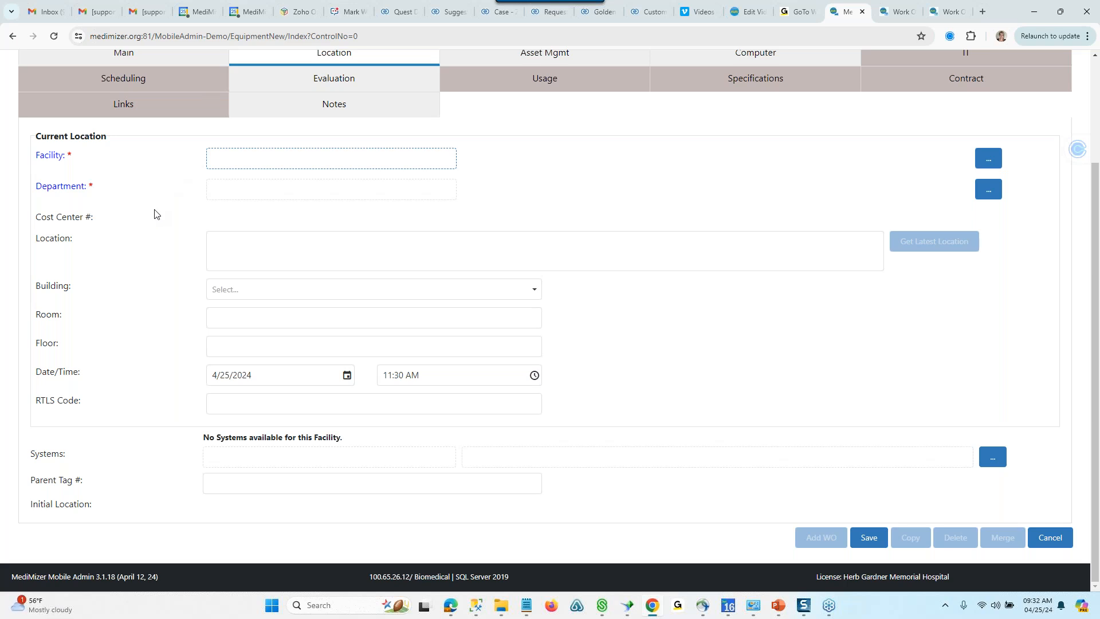
{"action": "left_click", "coordinate": [988, 158]}
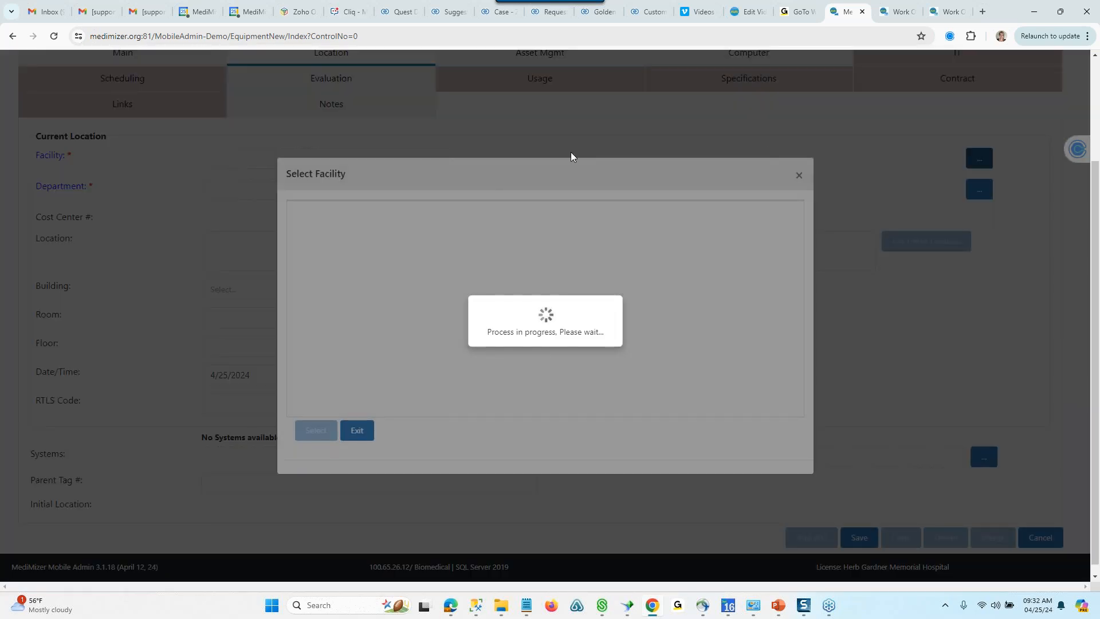
{"action": "left_click", "coordinate": [383, 250]}
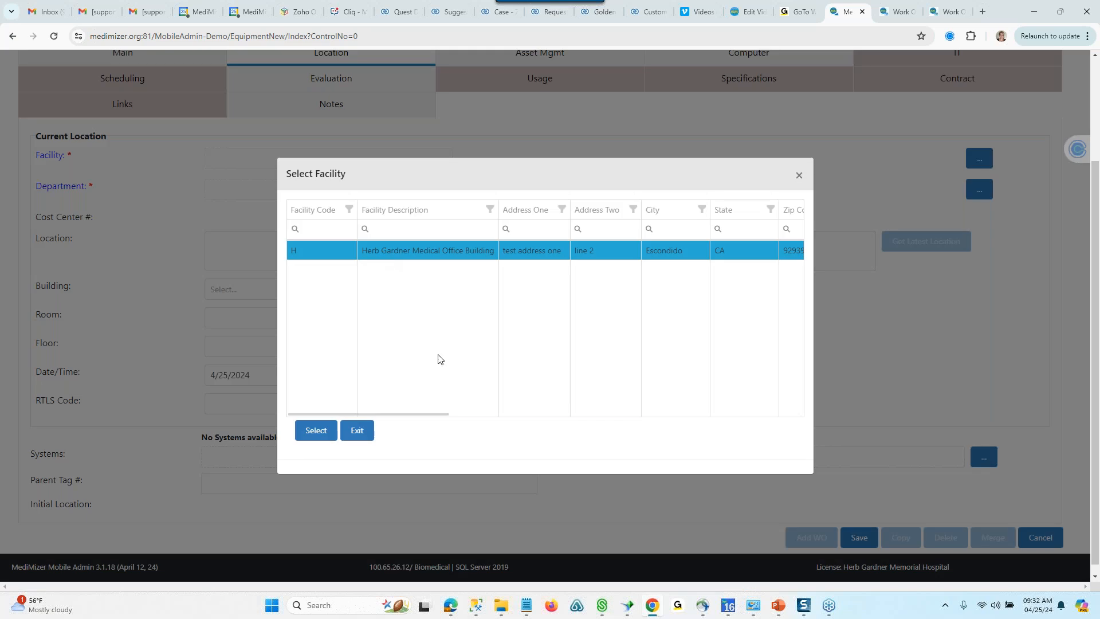
{"action": "left_click", "coordinate": [316, 429]}
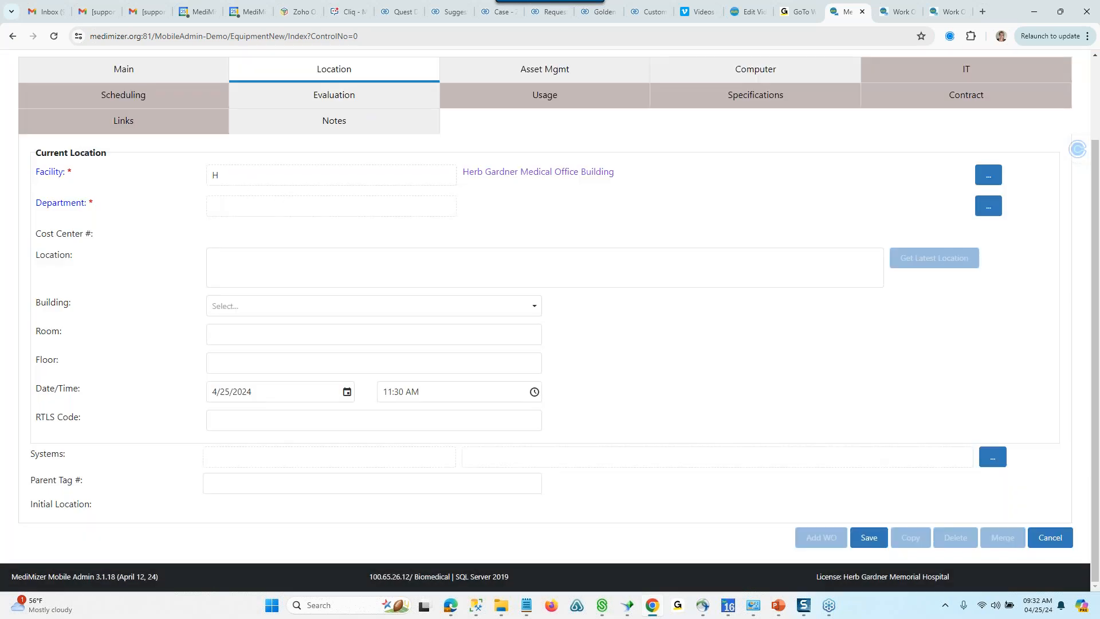
- Set the new equipment's department to PRAC (Practice Groups)
{"action": "left_click", "coordinate": [988, 206]}
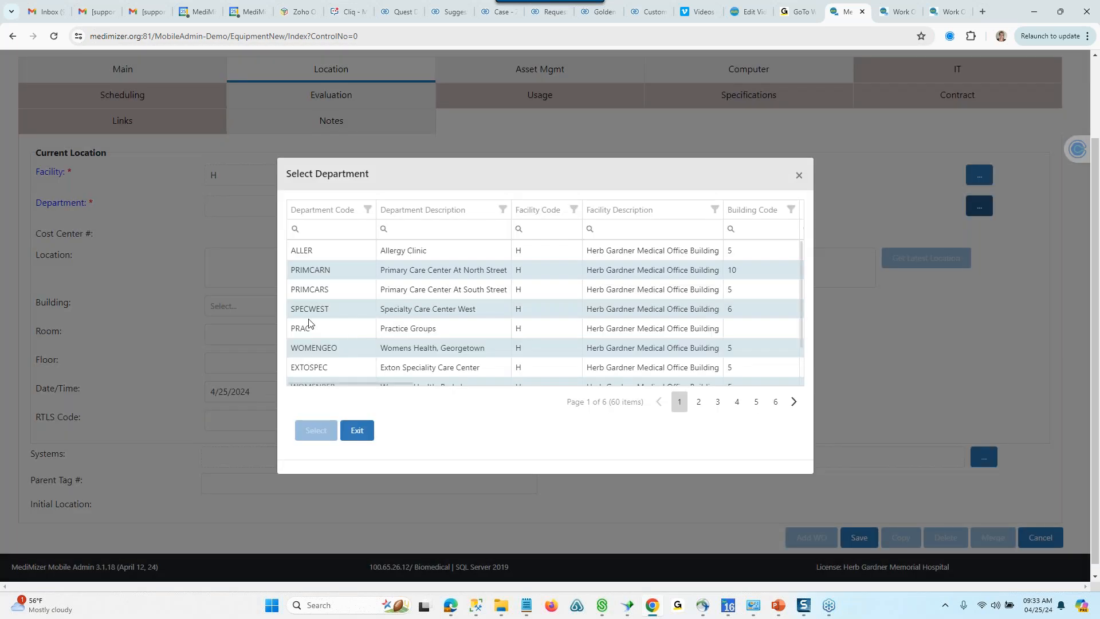
{"action": "left_click", "coordinate": [299, 327]}
{"action": "left_click", "coordinate": [315, 431]}
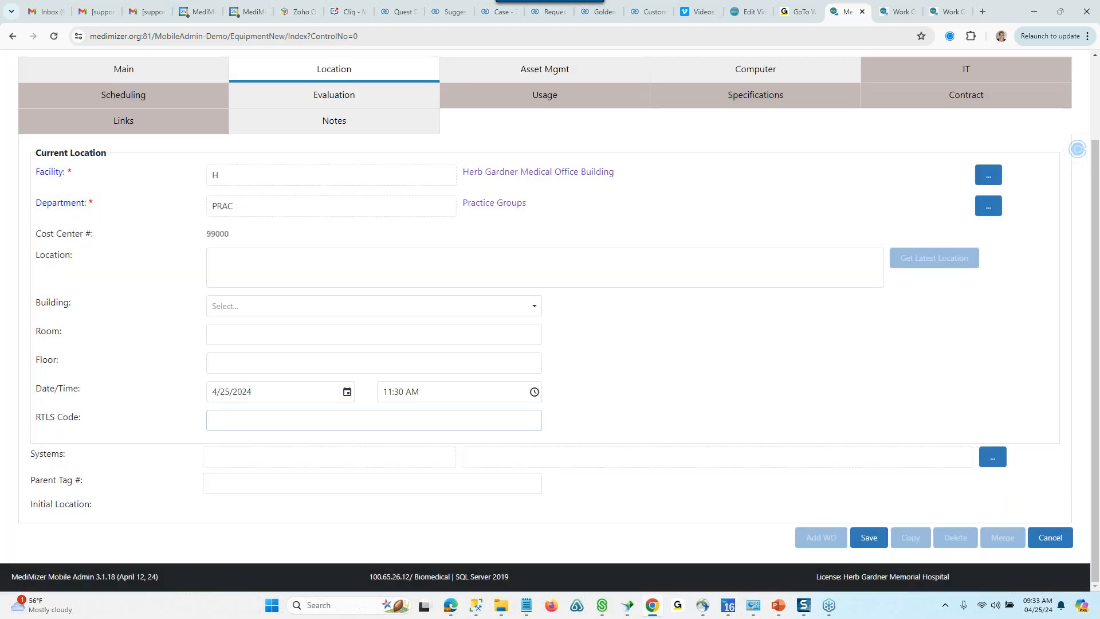
- Set the new equipment's purchase date to 4/25/2024 in its asset management information
{"action": "left_click", "coordinate": [521, 74]}
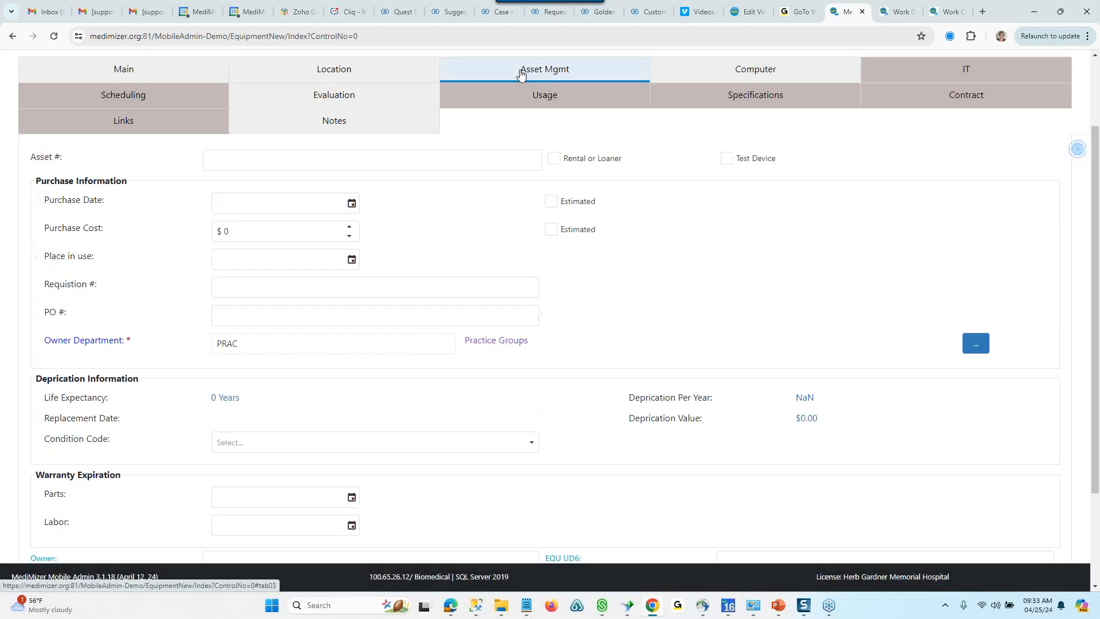
{"action": "left_click", "coordinate": [352, 203]}
{"action": "left_click", "coordinate": [327, 334]}
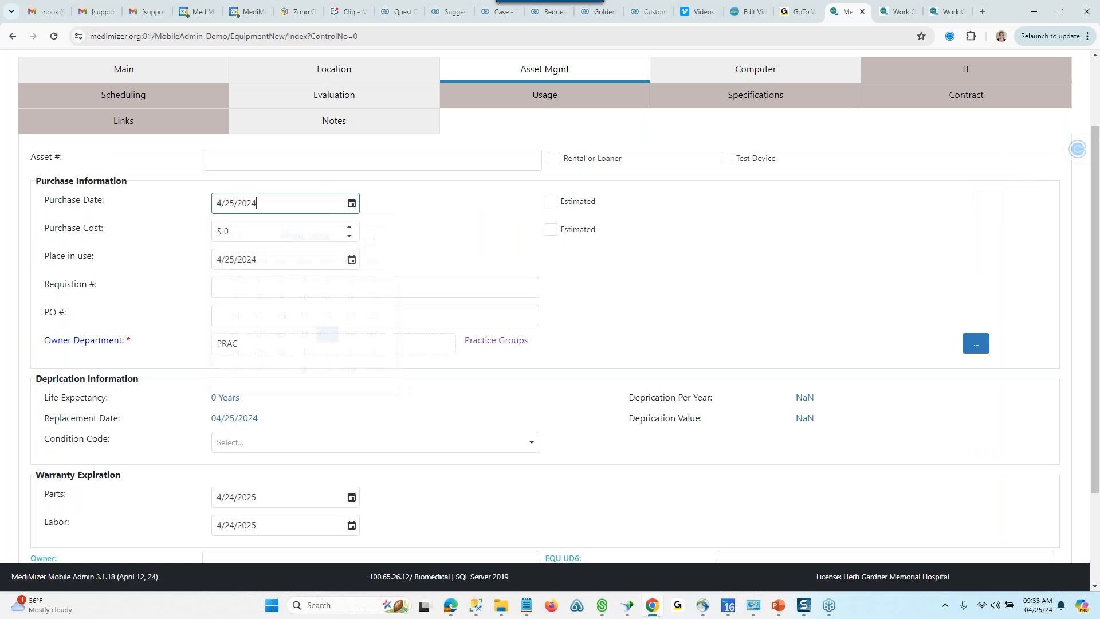
- Set the purchase cost to $999.99 and save the new equipment record
{"action": "left_click", "coordinate": [290, 238]}
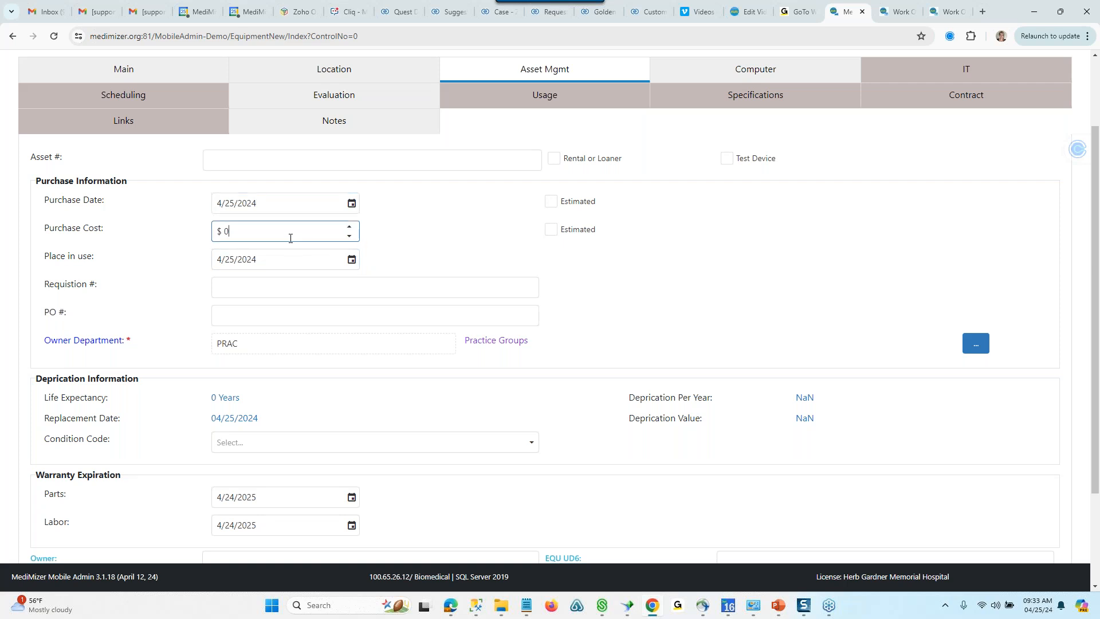
{"action": "type", "text": "999.99"}
{"action": "scroll", "coordinate": [568, 298], "scroll_direction": "down", "scroll_amount": 1}
{"action": "scroll", "coordinate": [569, 298], "scroll_direction": "down", "scroll_amount": 2}
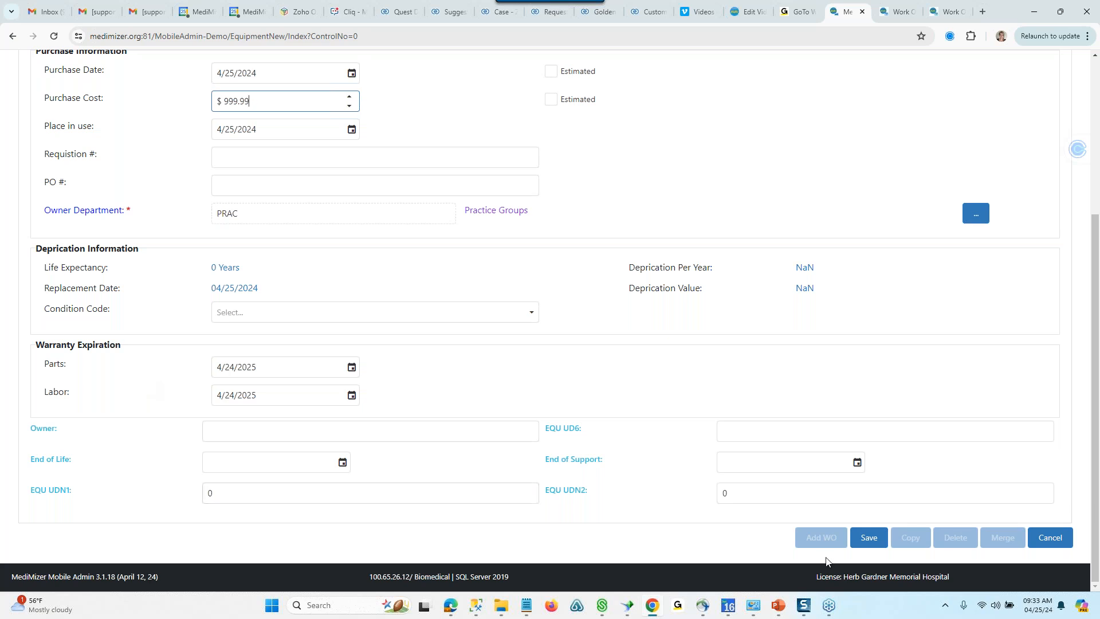
{"action": "left_click", "coordinate": [868, 536]}
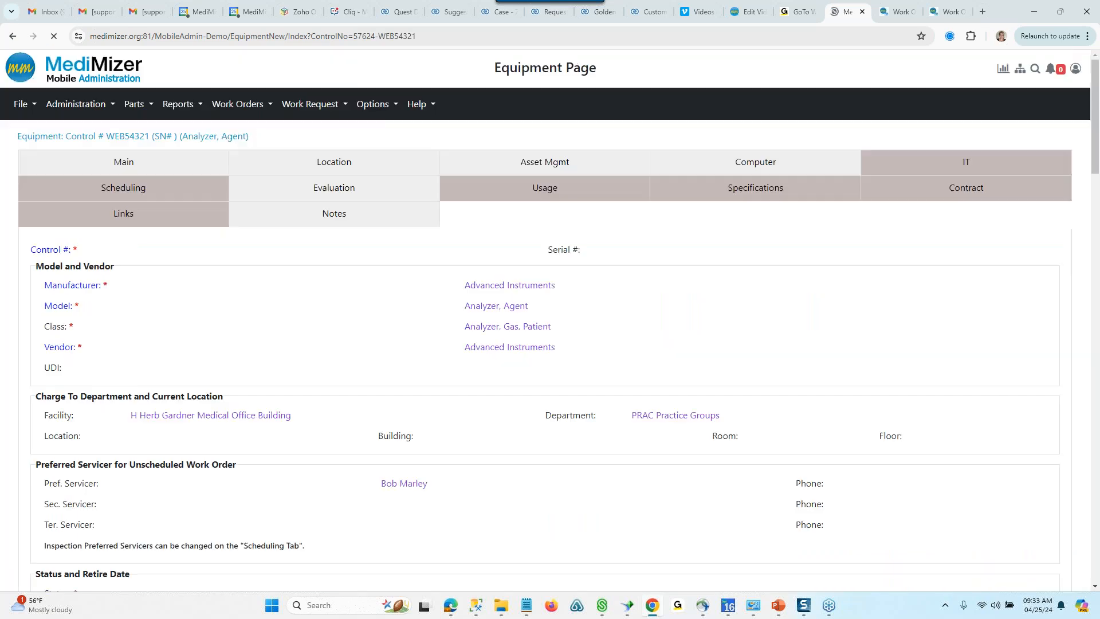
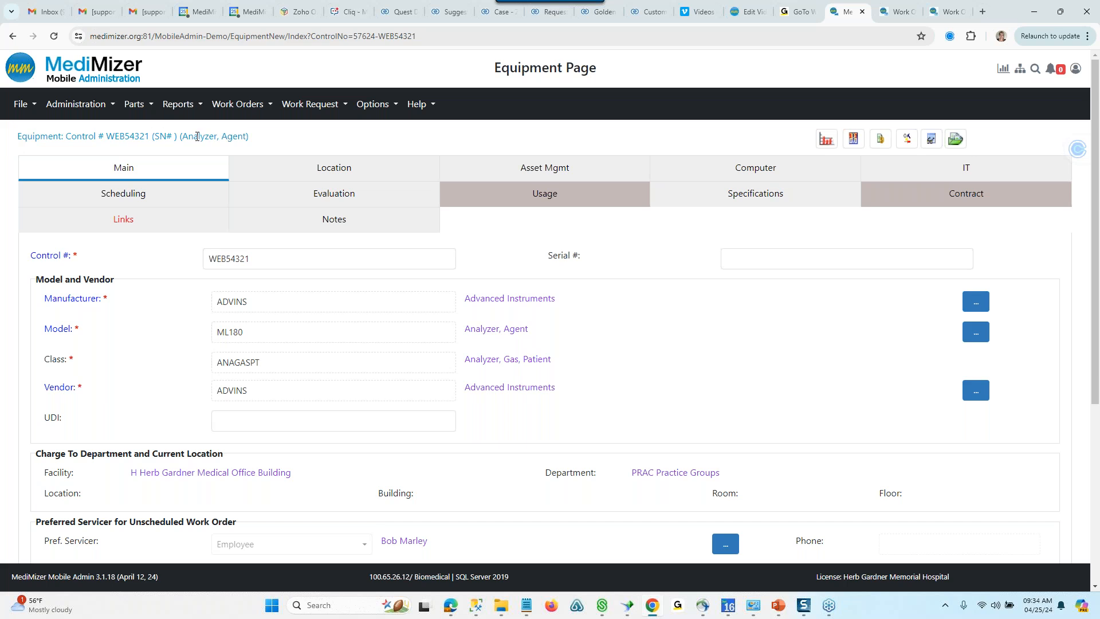
- Review the saved equipment record down to its status section, and return to the Equipment List
{"action": "scroll", "coordinate": [197, 136], "scroll_direction": "down", "scroll_amount": 4}
{"action": "scroll", "coordinate": [856, 445], "scroll_direction": "down", "scroll_amount": 1}
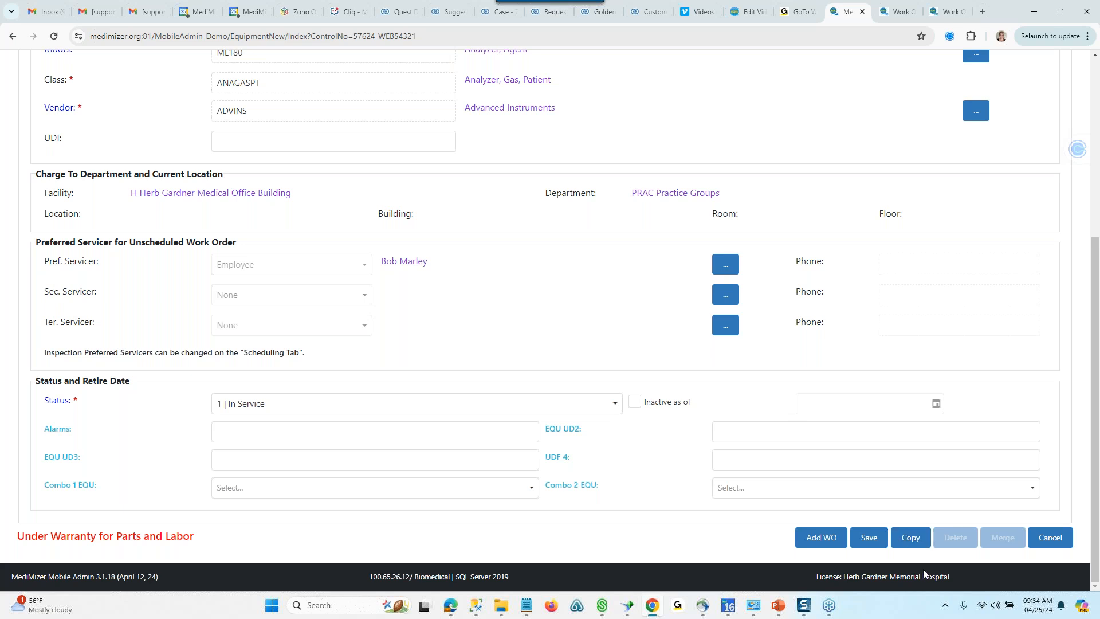
{"action": "scroll", "coordinate": [114, 466], "scroll_direction": "up", "scroll_amount": 5}
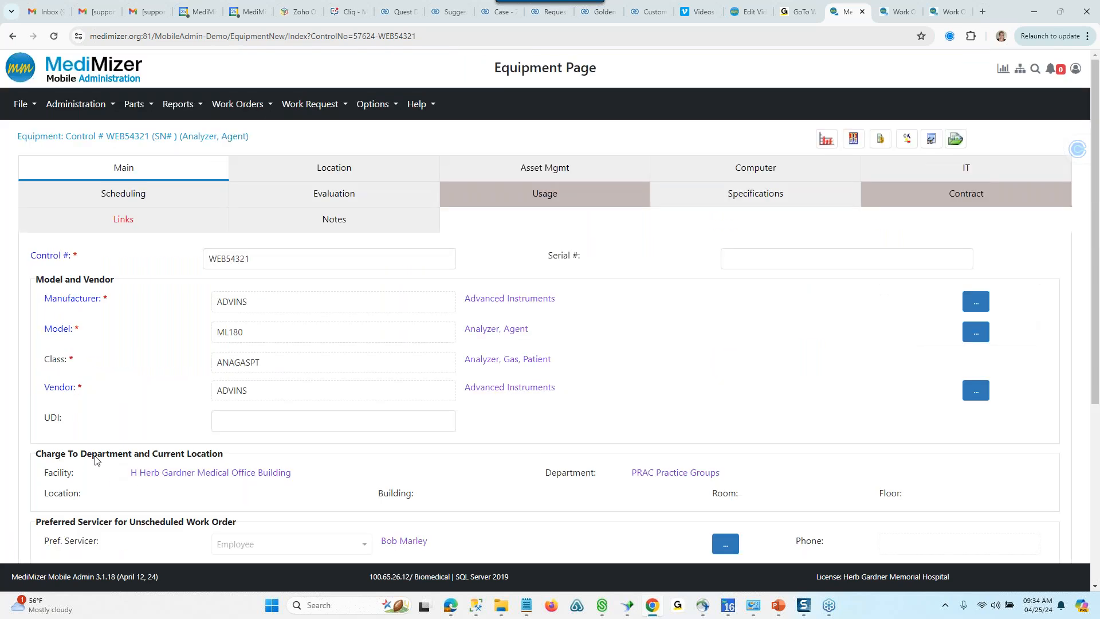
{"action": "left_click", "coordinate": [17, 105]}
{"action": "left_click", "coordinate": [51, 284]}
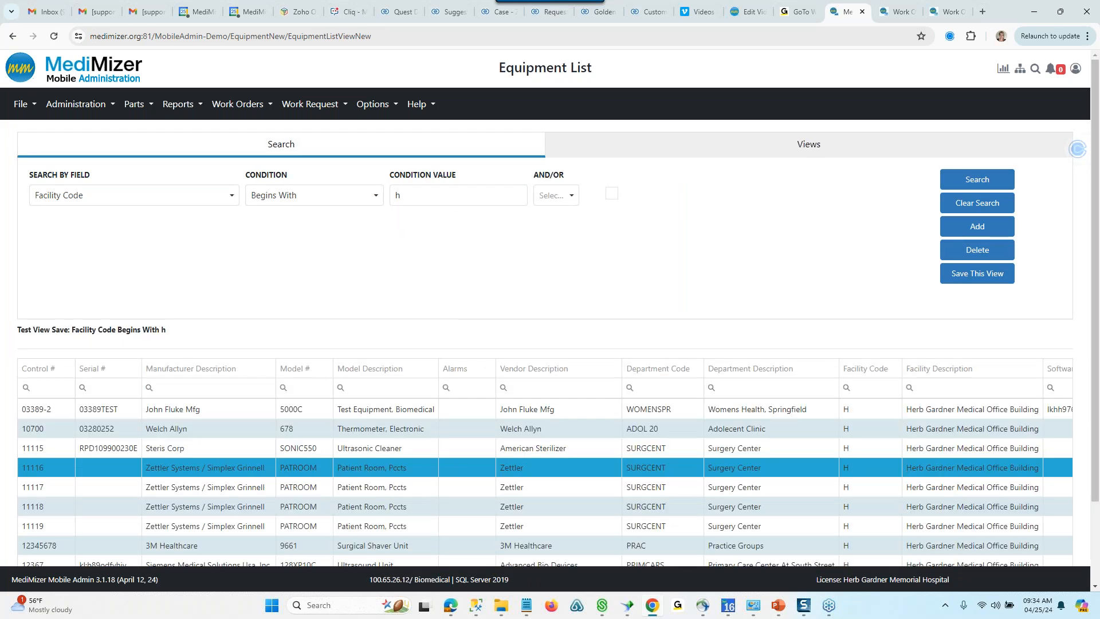
{"action": "scroll", "coordinate": [550, 310], "scroll_direction": "down", "scroll_amount": 2}
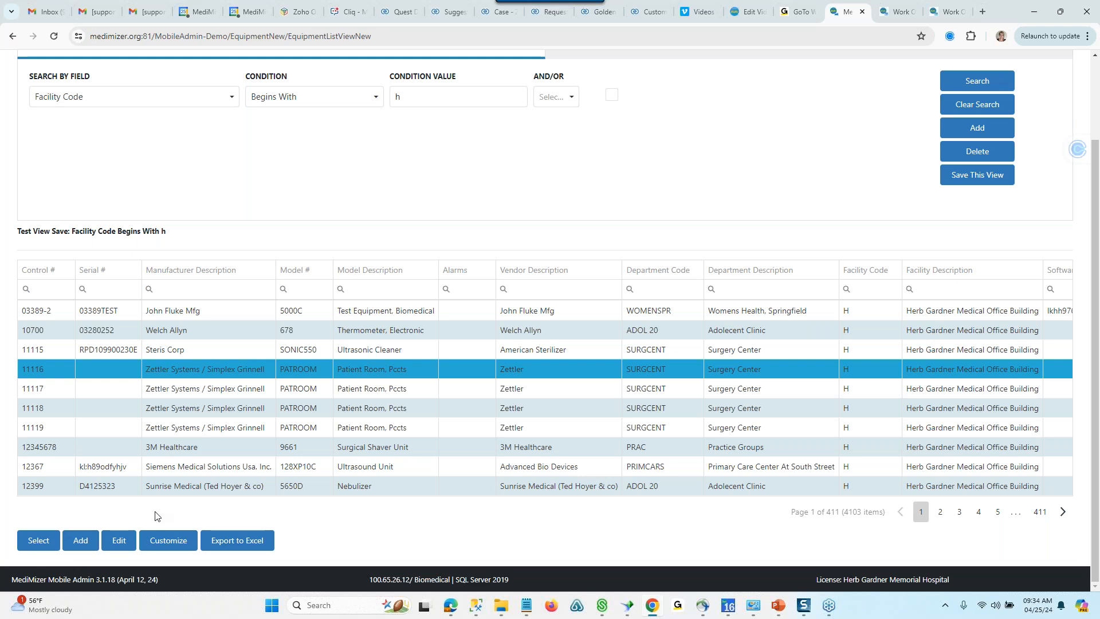
{"action": "scroll", "coordinate": [154, 516], "scroll_direction": "up", "scroll_amount": 2}
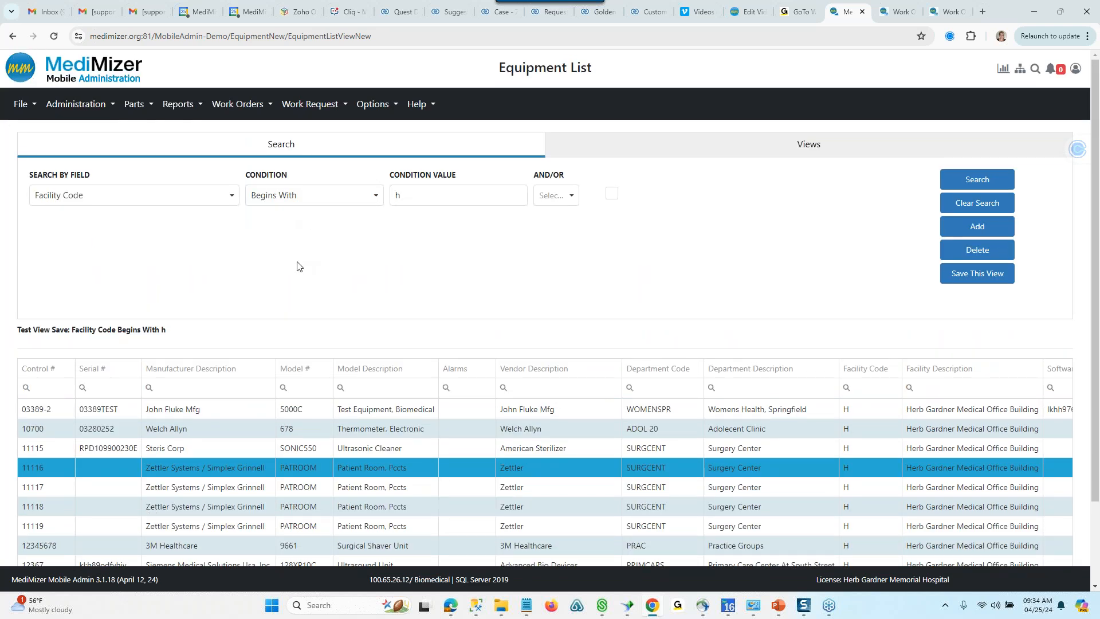
- Open Quick Entry for work orders and look through its work order, service and equipment entry pages
{"action": "left_click", "coordinate": [239, 109]}
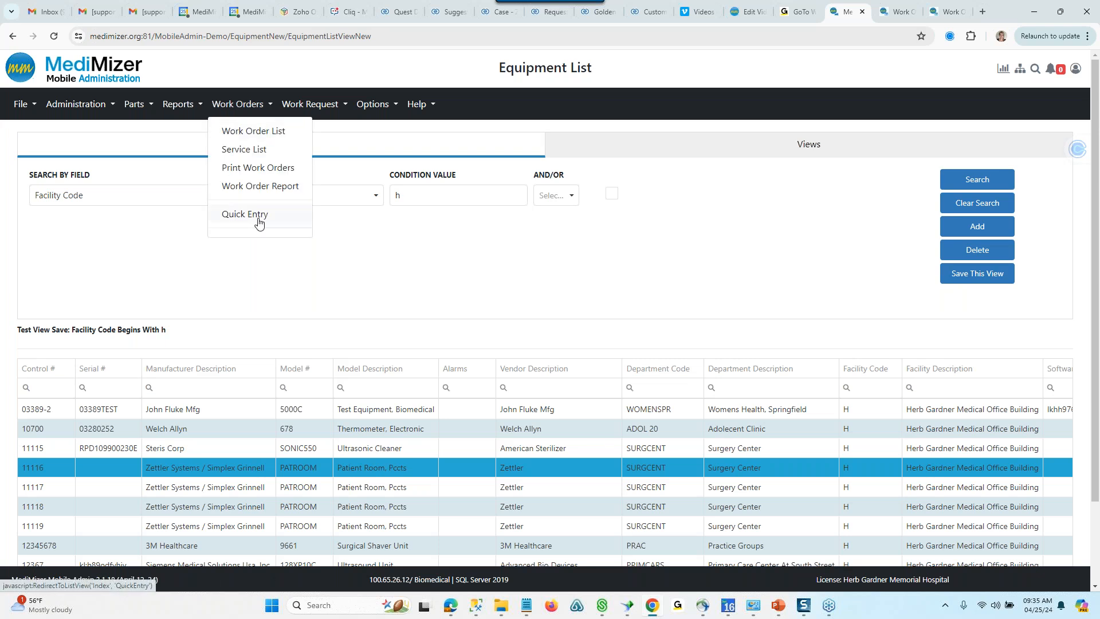
{"action": "left_click", "coordinate": [291, 223]}
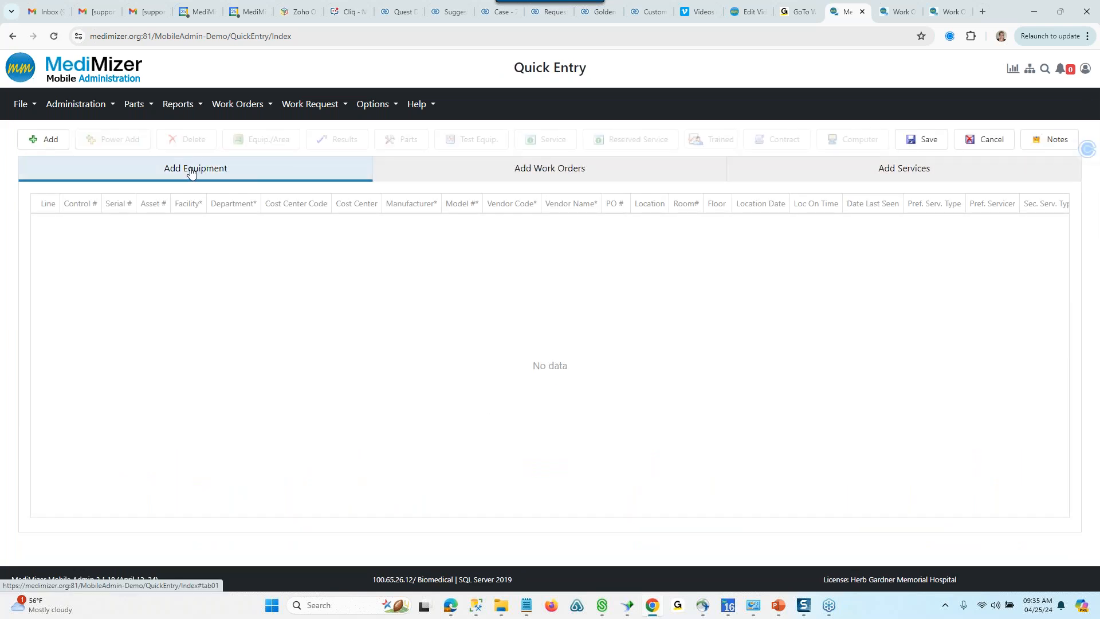
{"action": "left_click", "coordinate": [512, 176]}
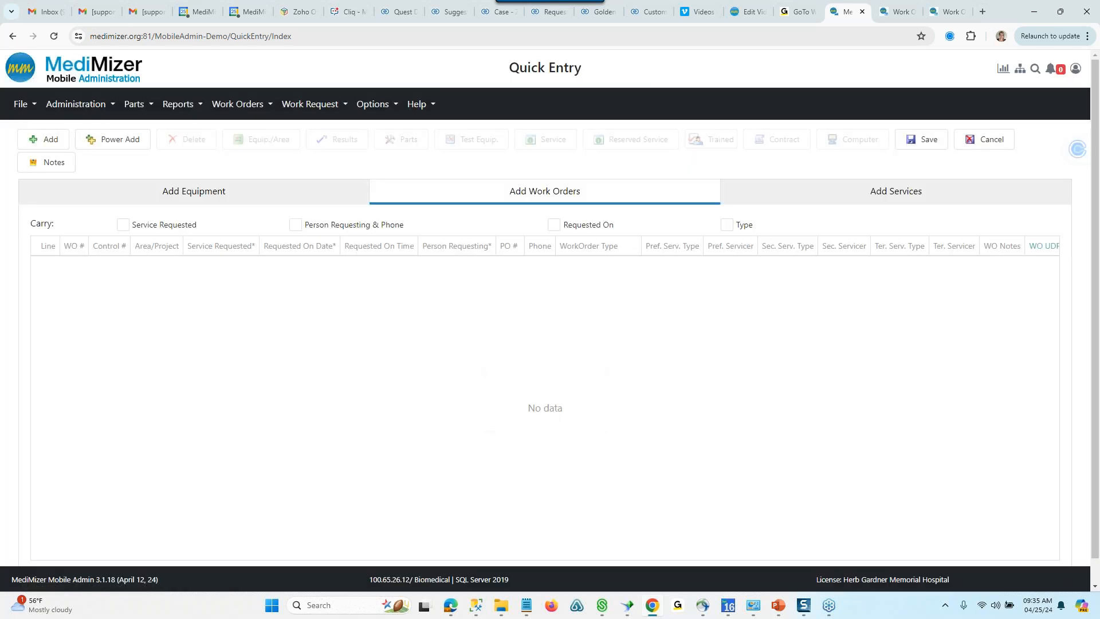
{"action": "left_click", "coordinate": [900, 189]}
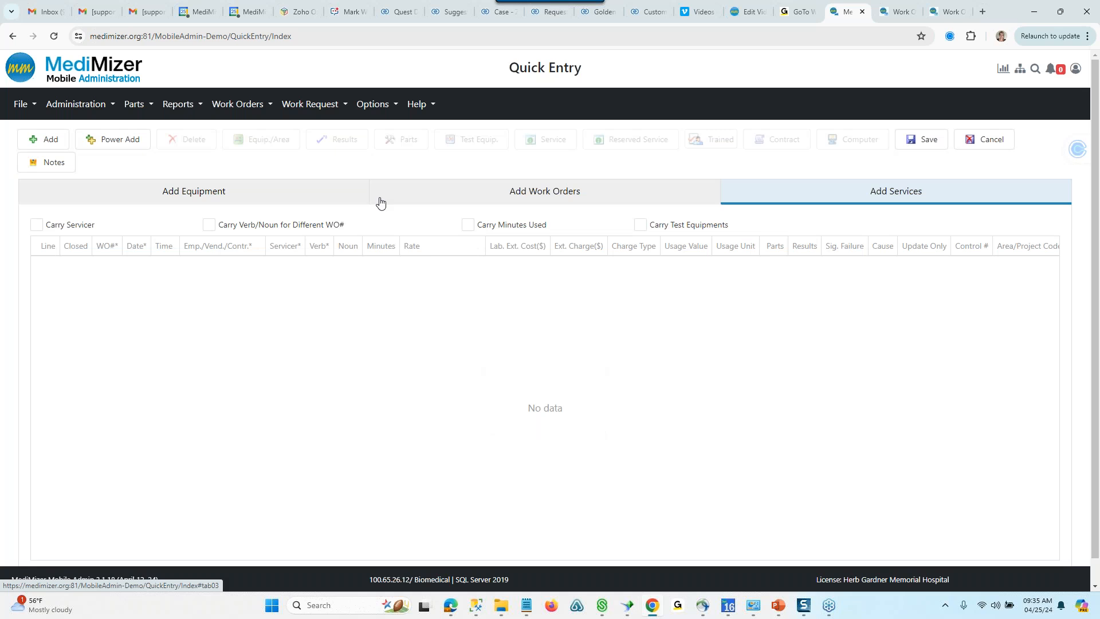
{"action": "left_click", "coordinate": [198, 198]}
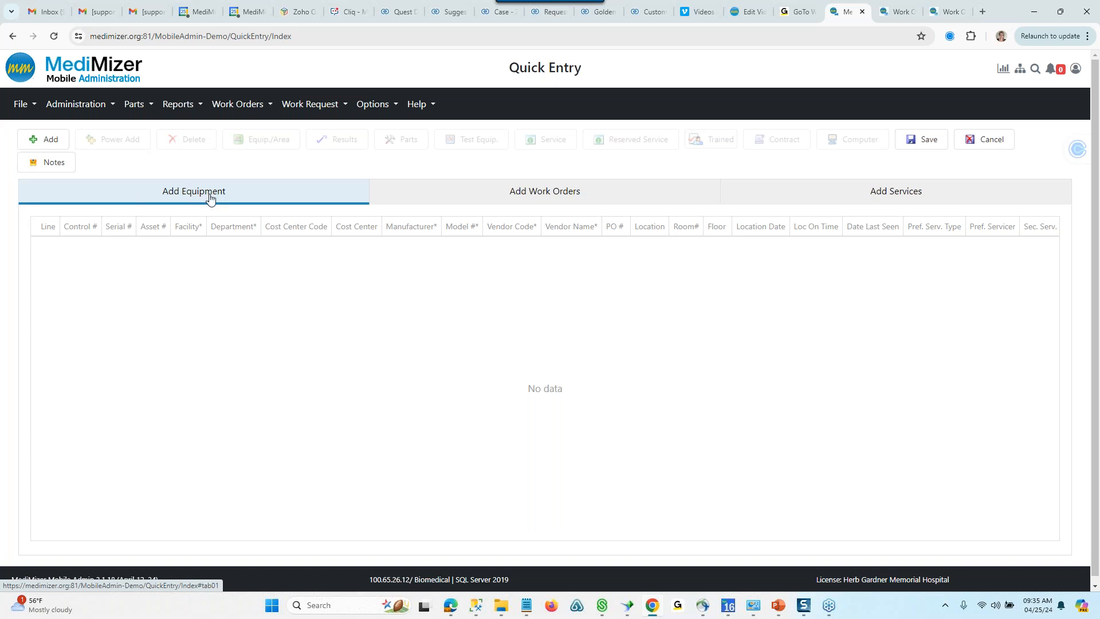
- Add a new equipment line in Quick Entry with control number WEB09876
{"action": "left_click", "coordinate": [41, 143]}
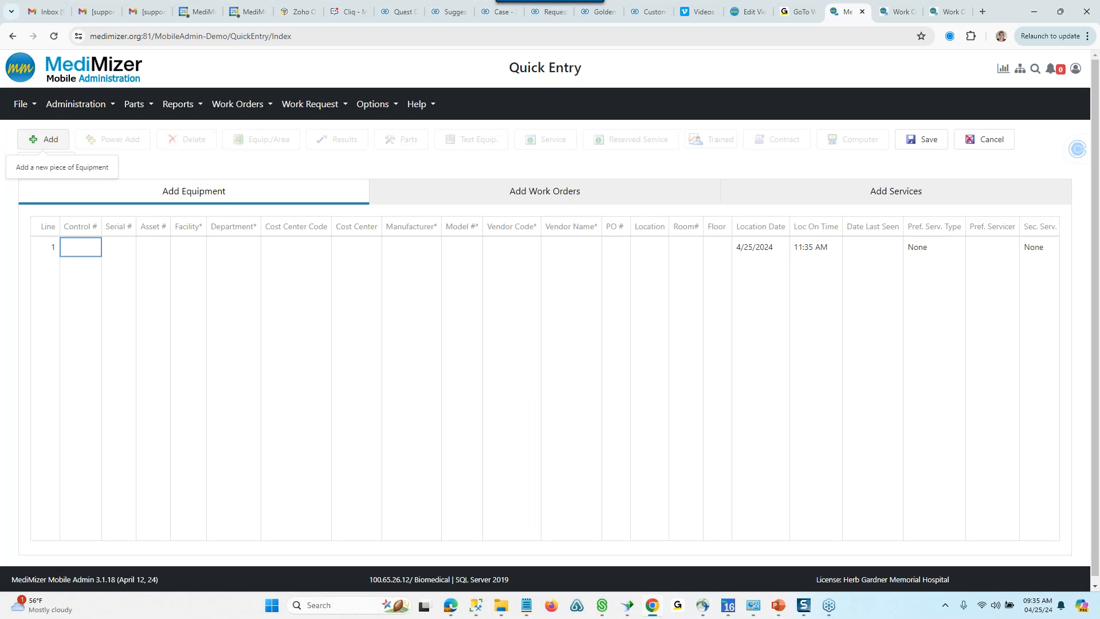
{"action": "left_click", "coordinate": [71, 247]}
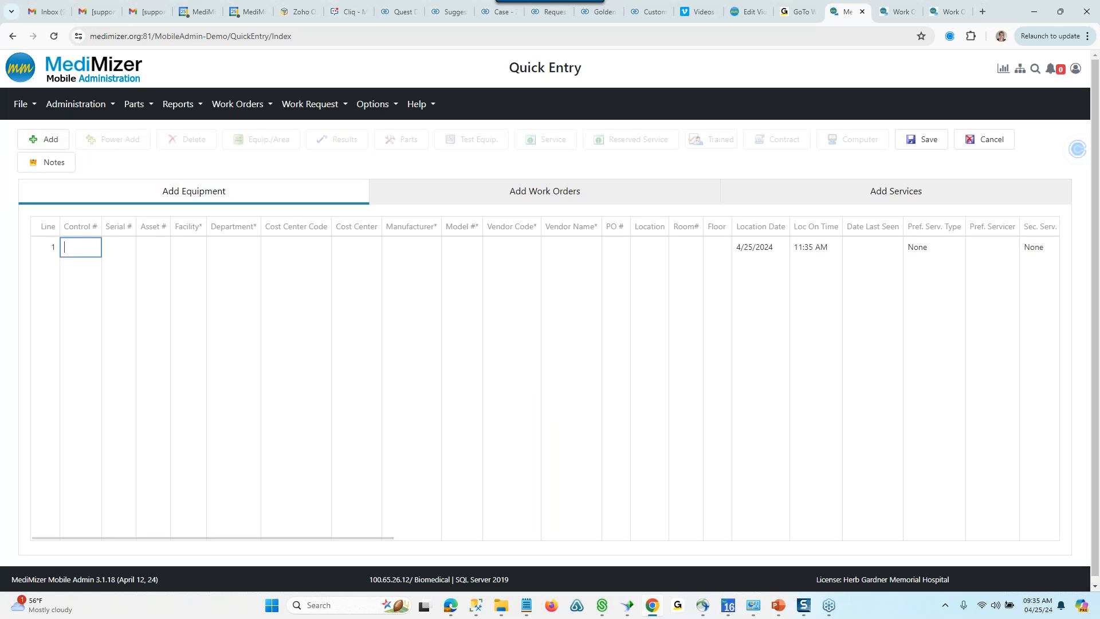
{"action": "type", "text": "WEB"}
{"action": "type", "text": "09876"}
{"action": "key", "text": "Tab"}
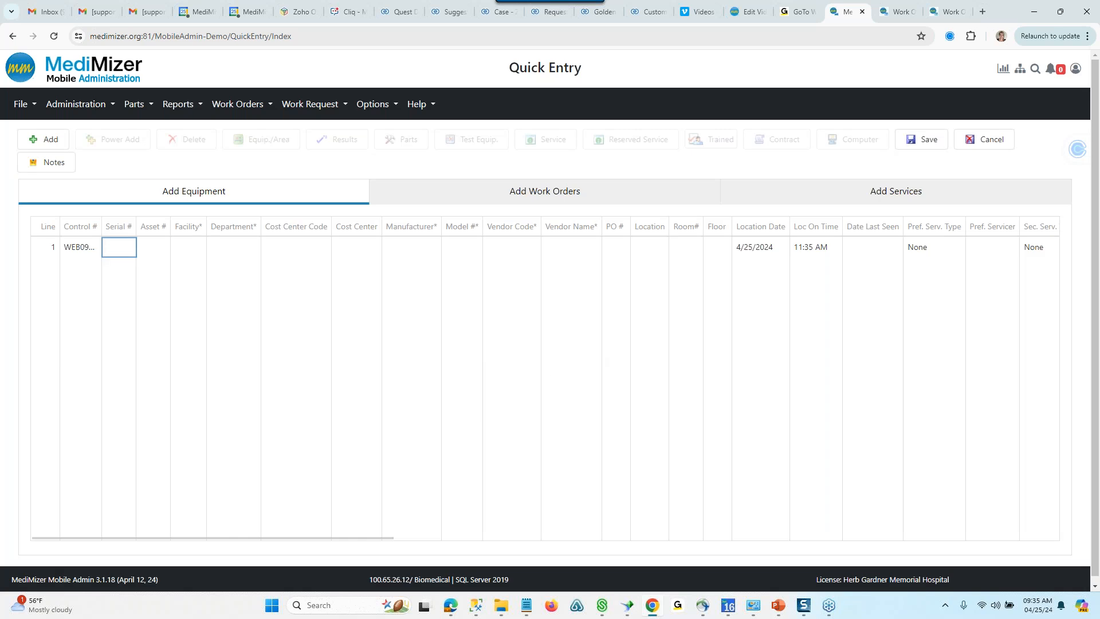
- Set the new equipment line's facility to H, Herb Gardner Medical Office Building, leaving the serial and asset numbers blank
{"action": "key", "text": "Tab"}
{"action": "key", "text": "Tab"}
{"action": "left_click", "coordinate": [199, 247]}
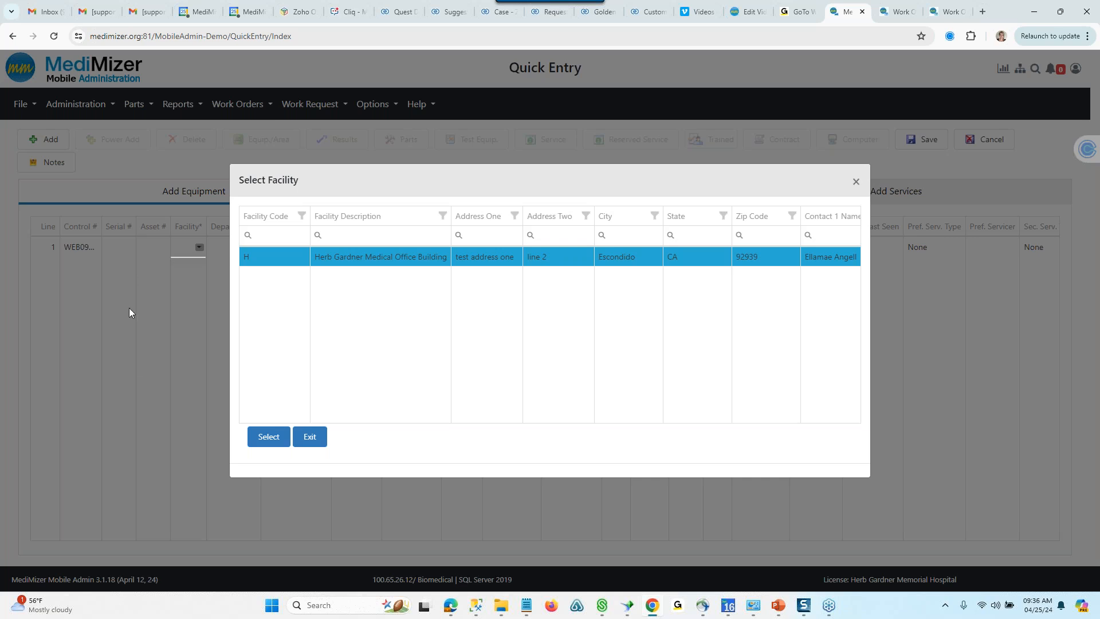
{"action": "left_click", "coordinate": [267, 437]}
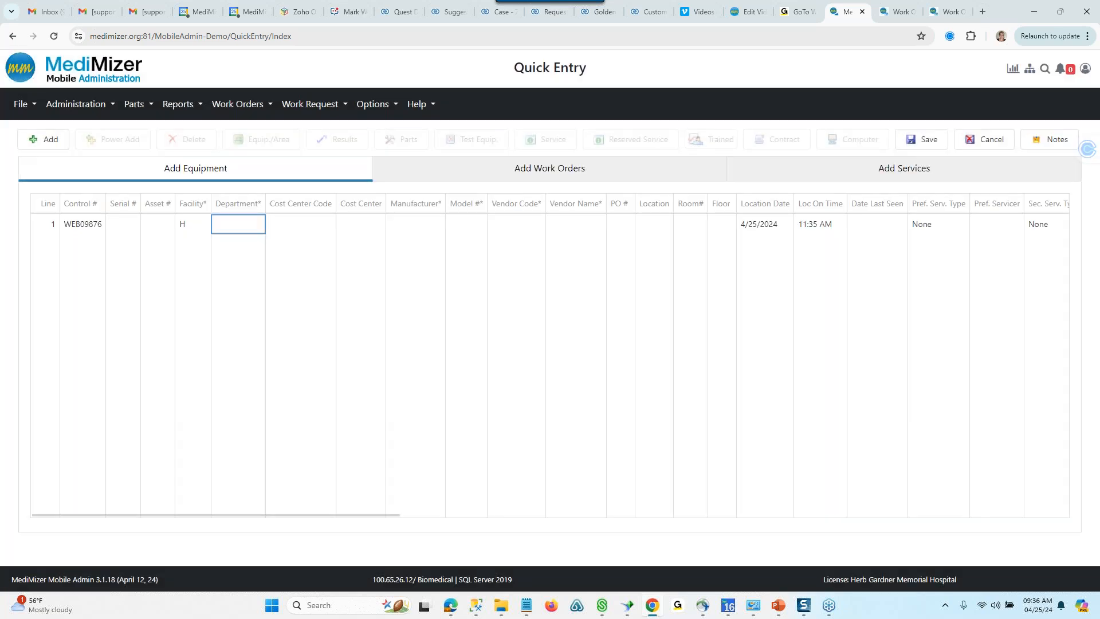
- Set the equipment line's department to EXTOSPEC, Exton Speciality Care Center
{"action": "left_click", "coordinate": [238, 232]}
{"action": "left_click", "coordinate": [259, 229]}
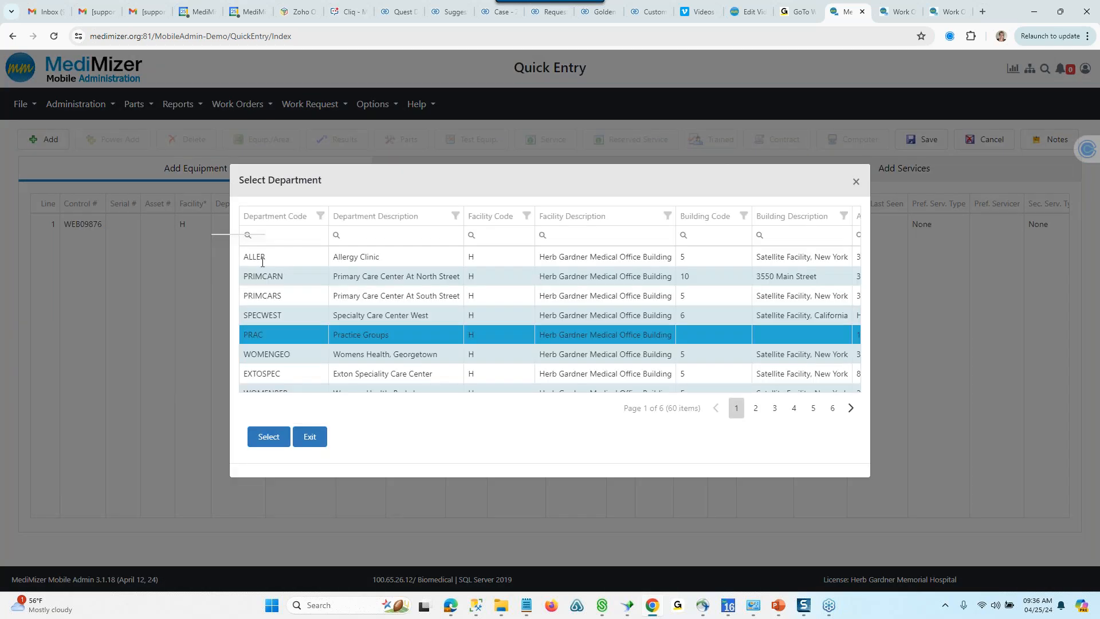
{"action": "left_click", "coordinate": [361, 373]}
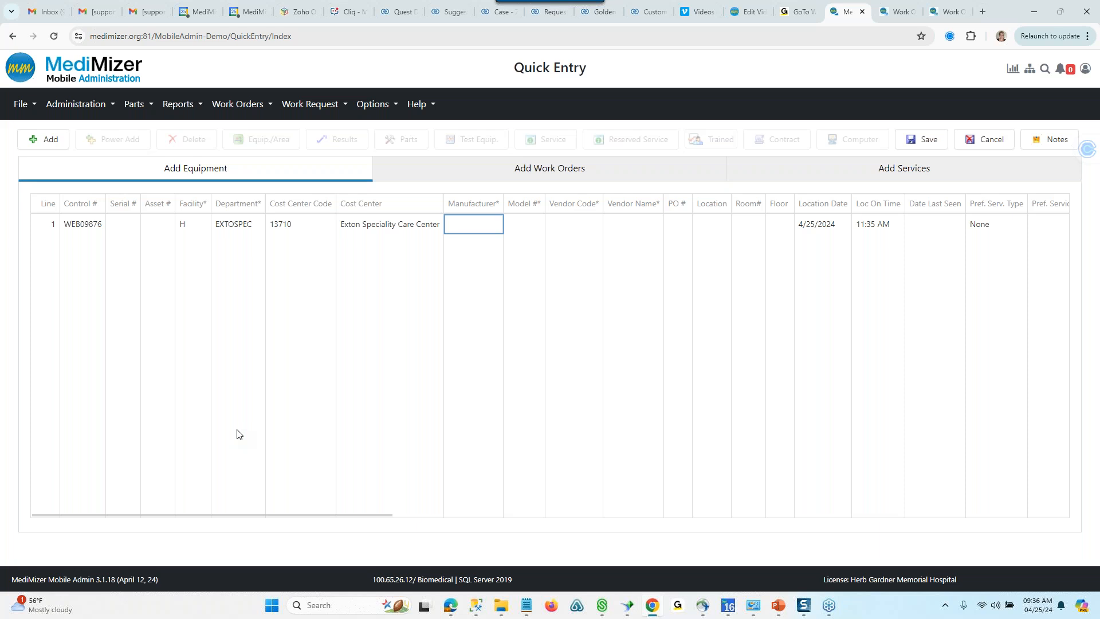
- Browse the manufacturer list's extra columns and set the equipment line's manufacturer to AGFA
{"action": "left_click", "coordinate": [482, 235]}
{"action": "left_click", "coordinate": [496, 224]}
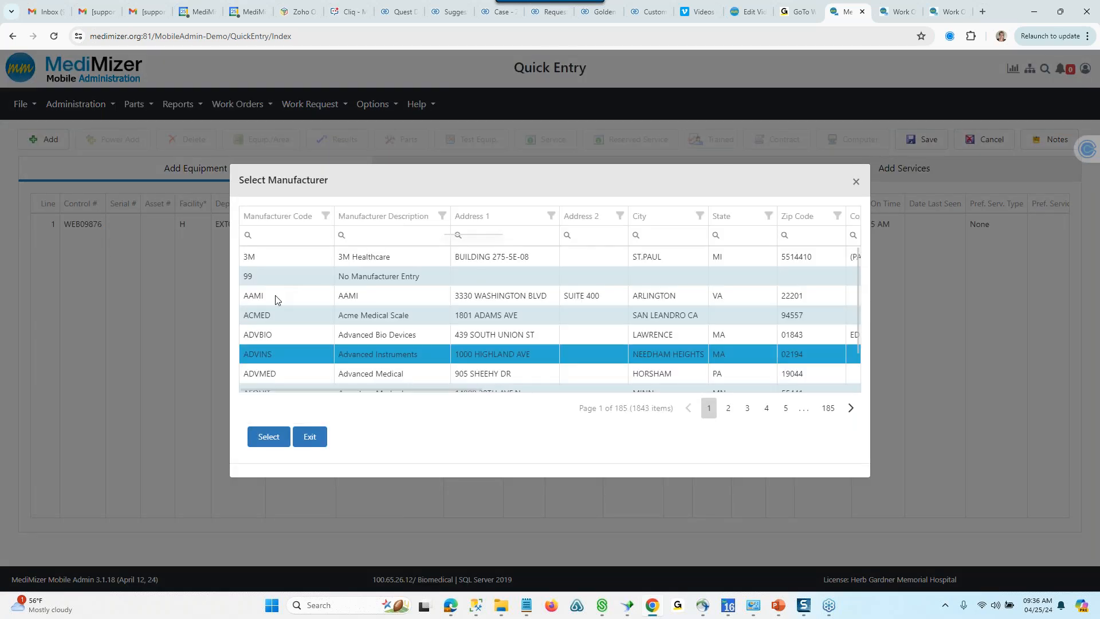
{"action": "left_click_drag", "start_coordinate": [402, 388], "coordinate": [757, 396]}
{"action": "left_click_drag", "start_coordinate": [858, 268], "coordinate": [859, 353]}
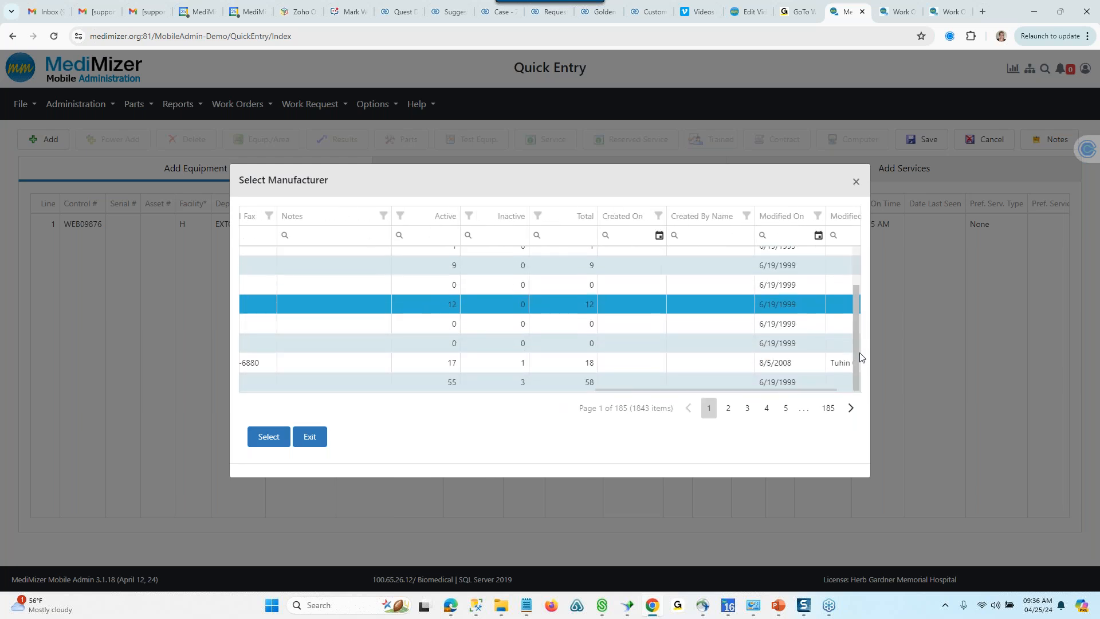
{"action": "left_click", "coordinate": [311, 385]}
{"action": "left_click", "coordinate": [273, 438]}
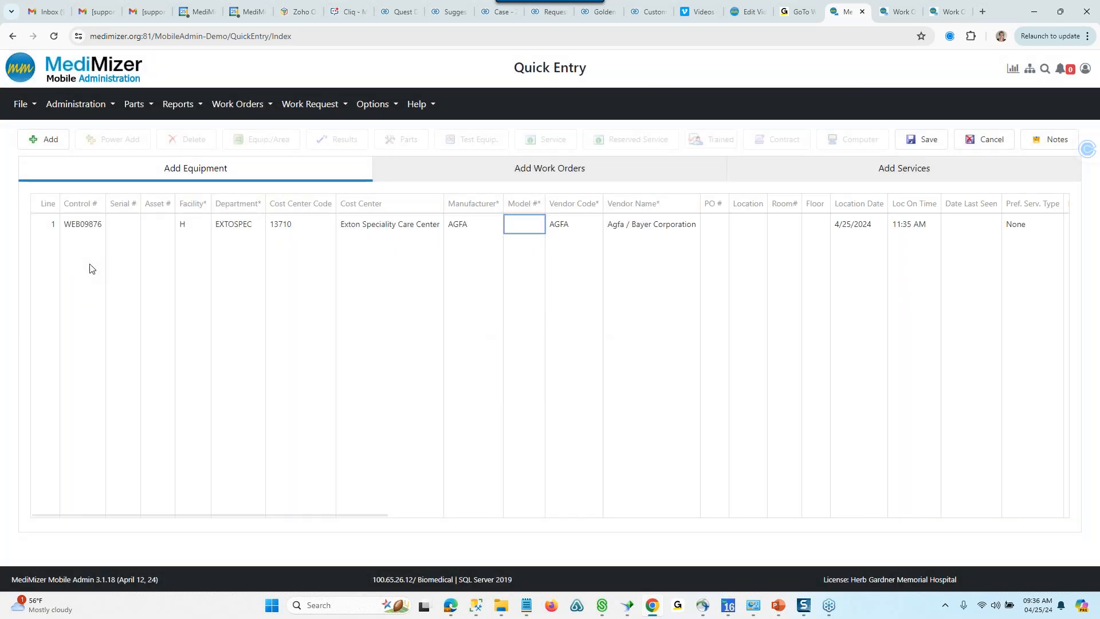
- Set the equipment line's model to CR85X, the digital X-ray developer
{"action": "left_click", "coordinate": [539, 227]}
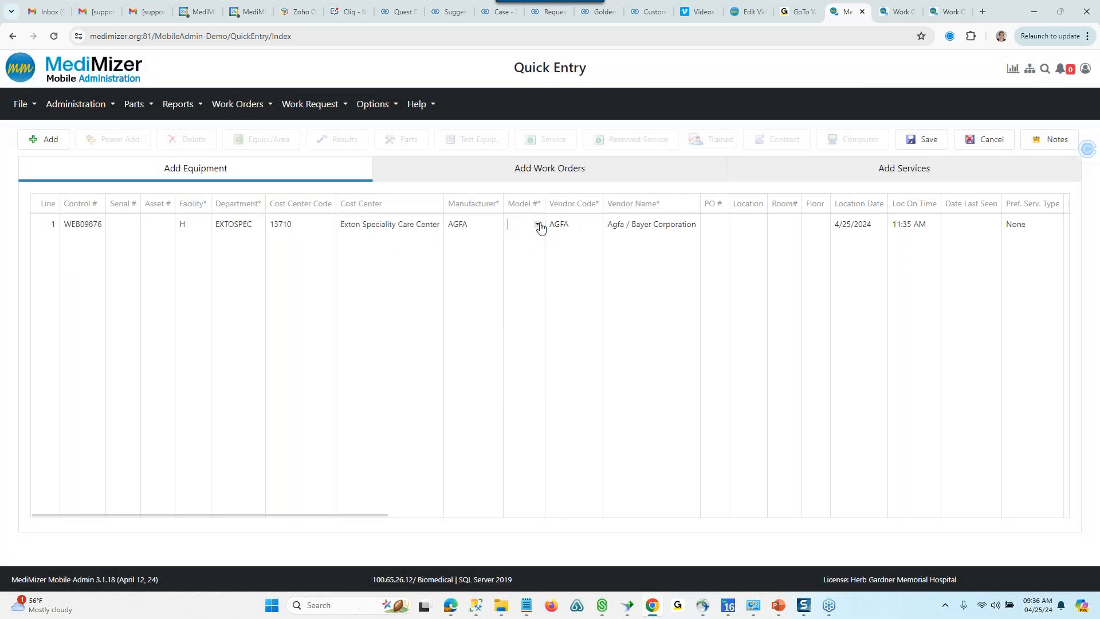
{"action": "left_click", "coordinate": [538, 225]}
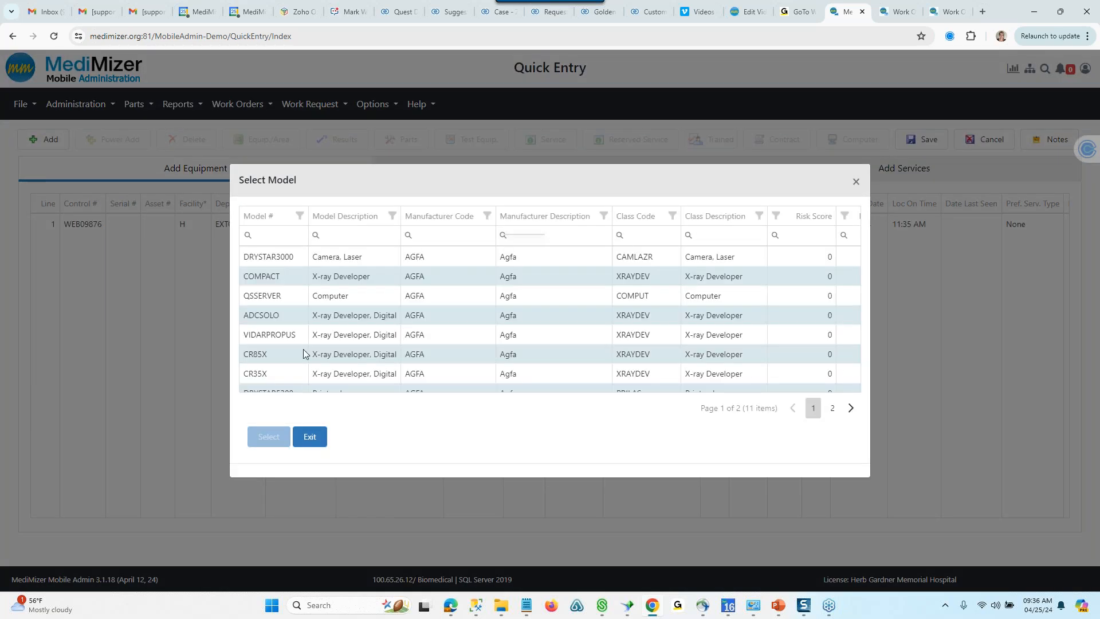
{"action": "left_click", "coordinate": [269, 360]}
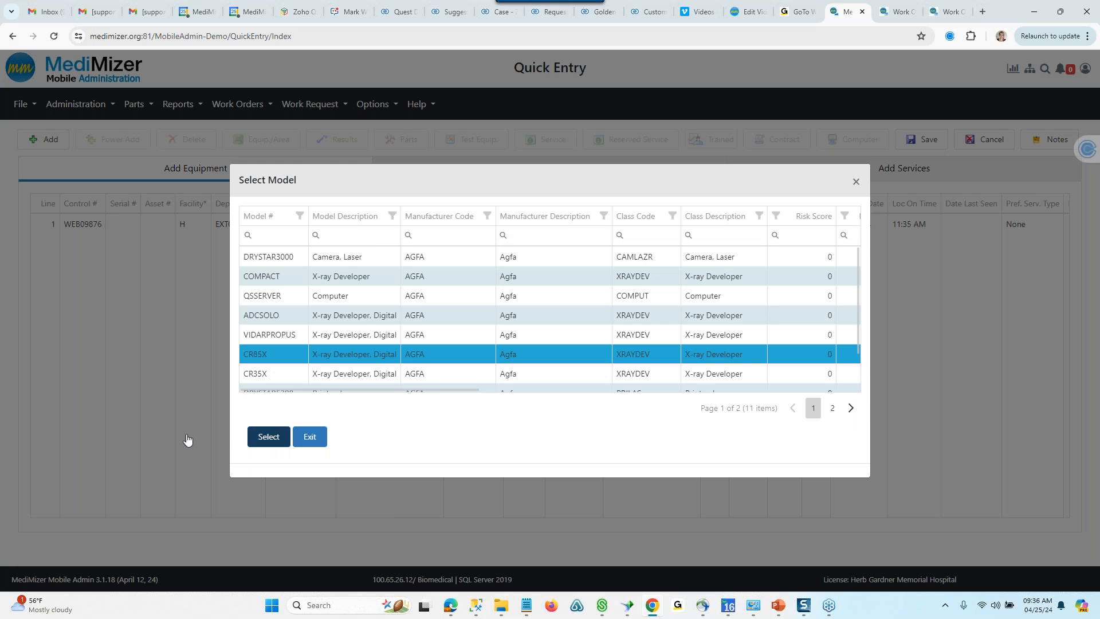
{"action": "left_click", "coordinate": [268, 436]}
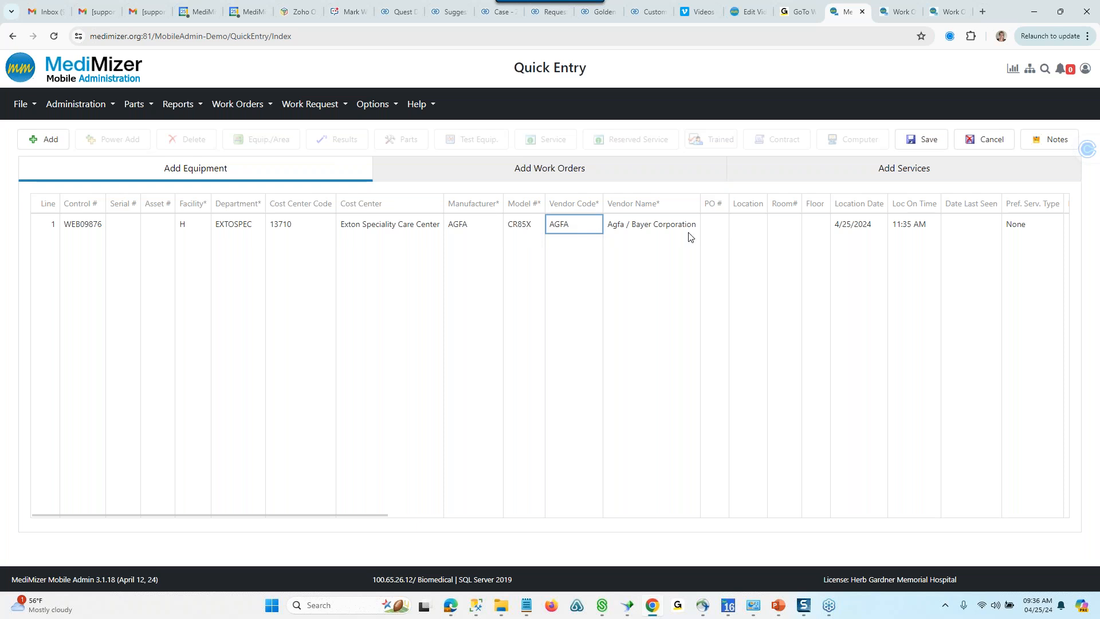
- Look through the equipment line's remaining optional fields, from PO number to risk priority, and return to its first column
{"action": "left_click", "coordinate": [712, 225]}
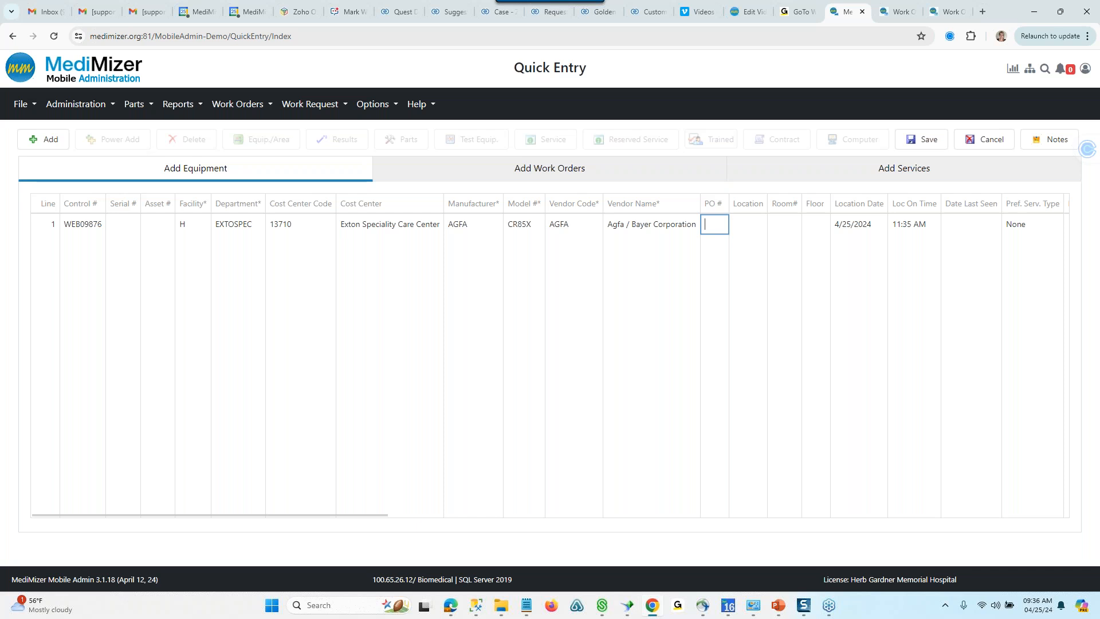
{"action": "key", "text": "Tab"}
{"action": "key", "text": "Tab"}
{"action": "key", "text": "Tab"}
{"action": "key", "text": "Tab"}
{"action": "key", "text": "Tab"}
{"action": "key", "text": "Tab"}
{"action": "key", "text": "Tab"}
{"action": "key", "text": "Tab"}
{"action": "key", "text": "Tab"}
{"action": "key", "text": "Tab"}
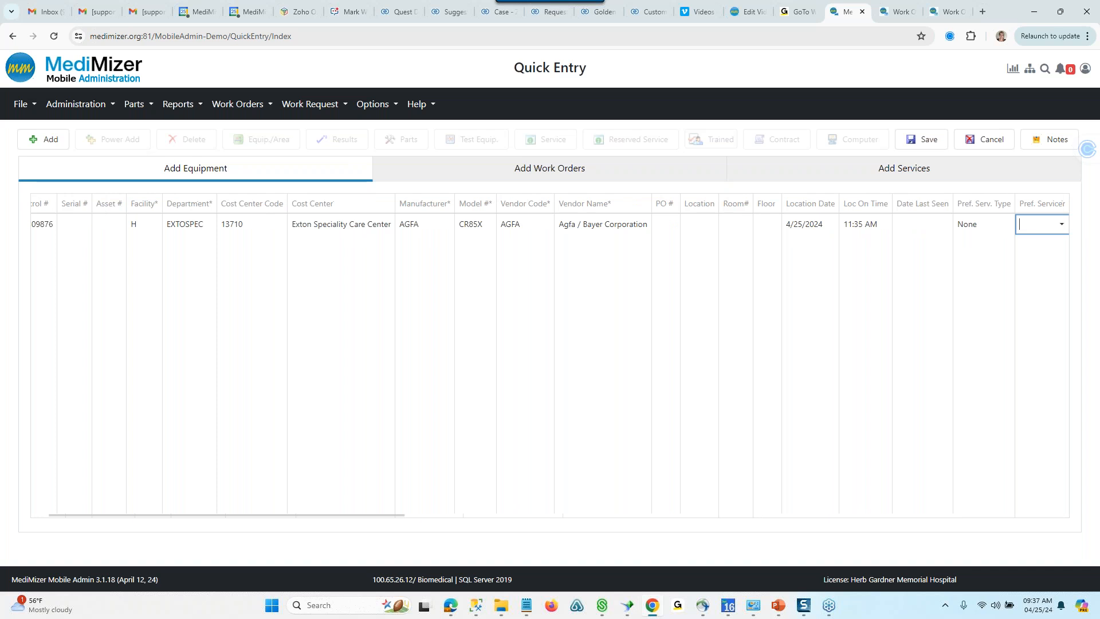
{"action": "key", "text": "Tab"}
{"action": "key", "text": "Tab"}
{"action": "key", "text": "Tab"}
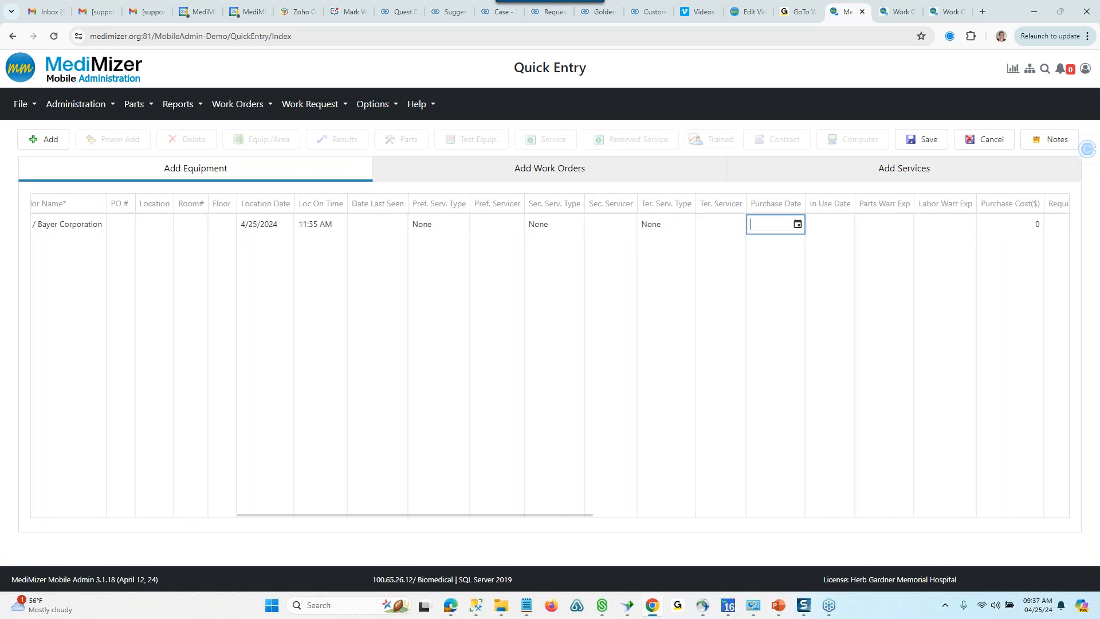
{"action": "key", "text": "Tab"}
{"action": "key", "text": "Tab"}
{"action": "key", "text": "Tab"}
{"action": "key", "text": "Tab"}
{"action": "key", "text": "Tab"}
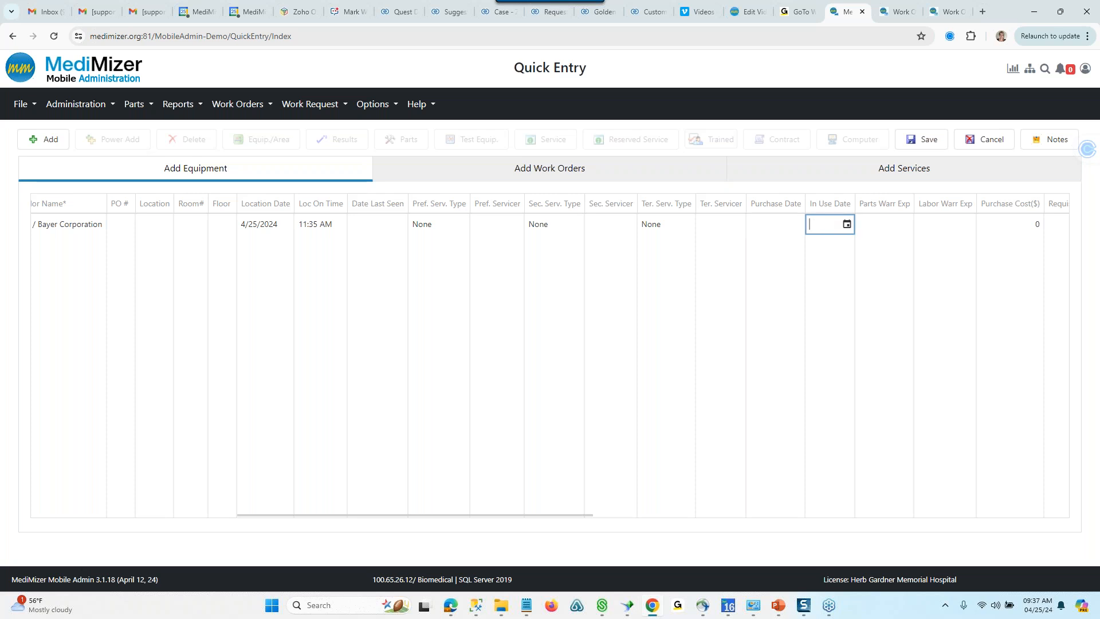
{"action": "key", "text": "Tab"}
{"action": "key", "text": "Tab"}
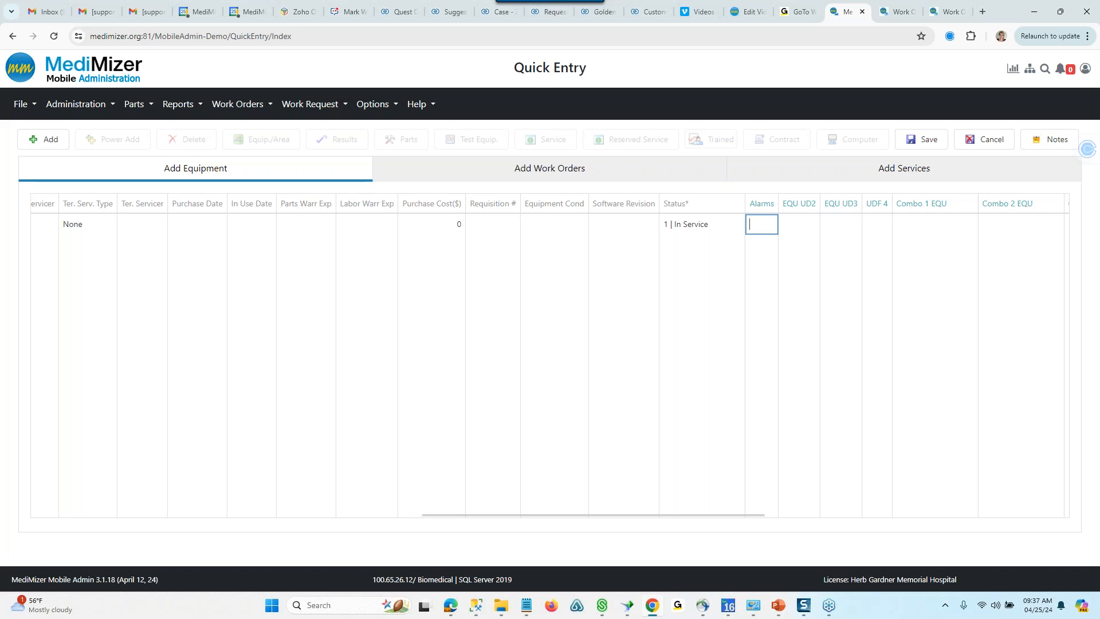
{"action": "key", "text": "Tab"}
{"action": "key", "text": "Tab"}
{"action": "key", "text": "Tab"}
{"action": "key", "text": "Tab"}
{"action": "key", "text": "Tab"}
{"action": "key", "text": "Tab"}
{"action": "key", "text": "Tab"}
{"action": "key", "text": "Tab"}
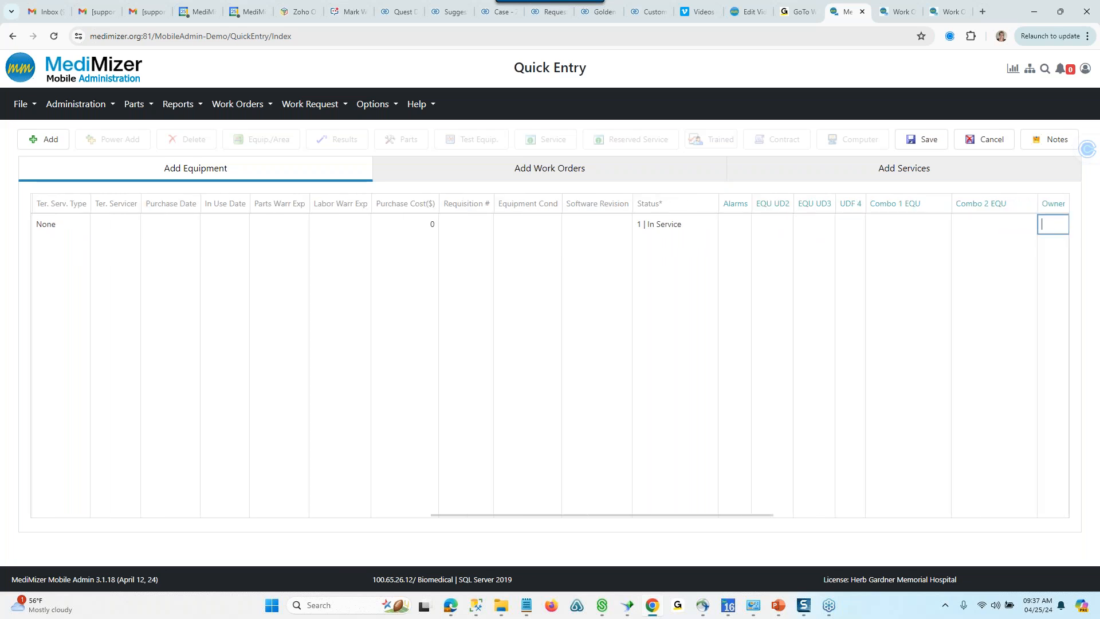
{"action": "key", "text": "Tab"}
{"action": "key", "text": "Tab"}
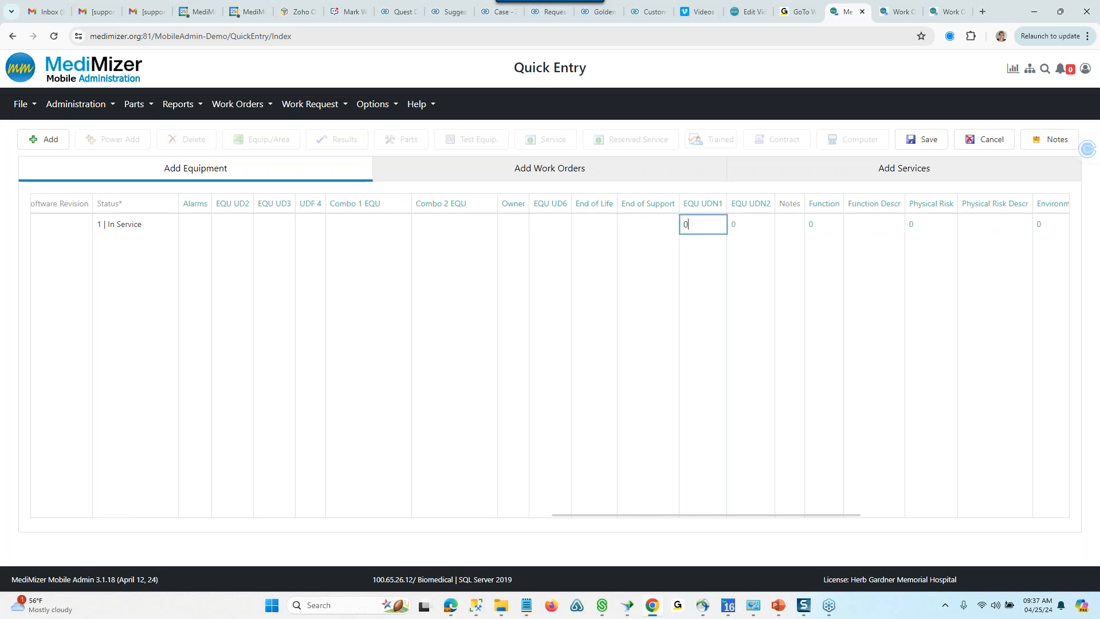
{"action": "key", "text": "Tab"}
{"action": "key", "text": "Tab"}
{"action": "key", "text": "Tab"}
{"action": "key", "text": "Tab"}
{"action": "key", "text": "Tab"}
{"action": "key", "text": "Tab"}
{"action": "key", "text": "Tab"}
{"action": "key", "text": "Tab"}
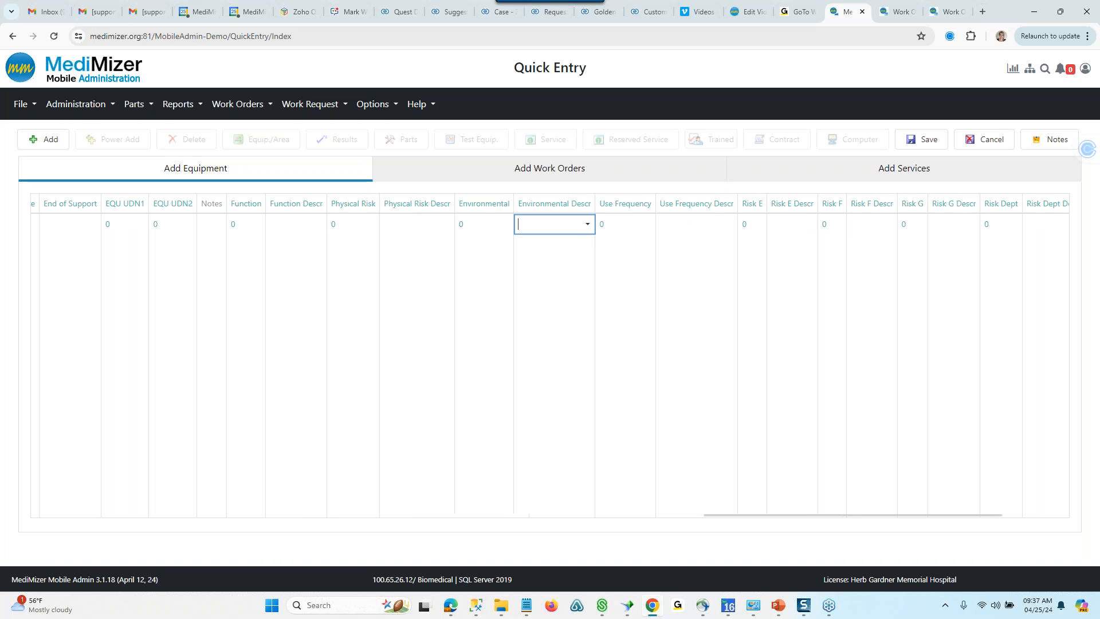
{"action": "key", "text": "Tab"}
{"action": "key", "text": "Tab"}
{"action": "key", "text": "Tab"}
{"action": "key", "text": "Tab"}
{"action": "key", "text": "Tab"}
{"action": "key", "text": "Tab"}
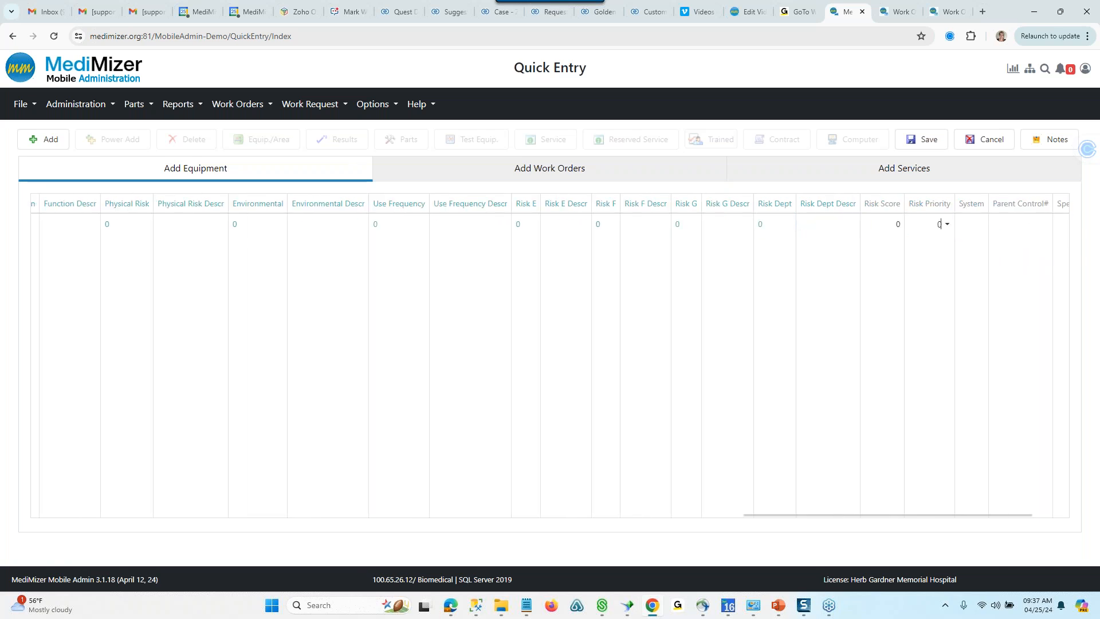
{"action": "left_click_drag", "start_coordinate": [848, 513], "coordinate": [137, 511]}
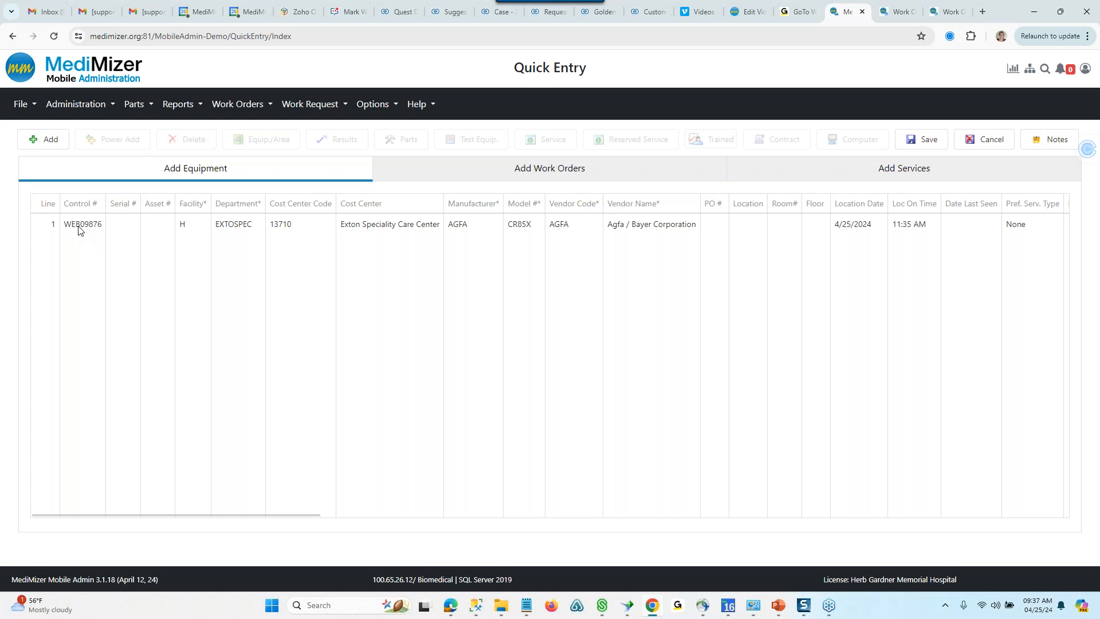
- Add a second equipment line to Quick Entry with control number WEB01234
{"action": "left_click", "coordinate": [43, 140]}
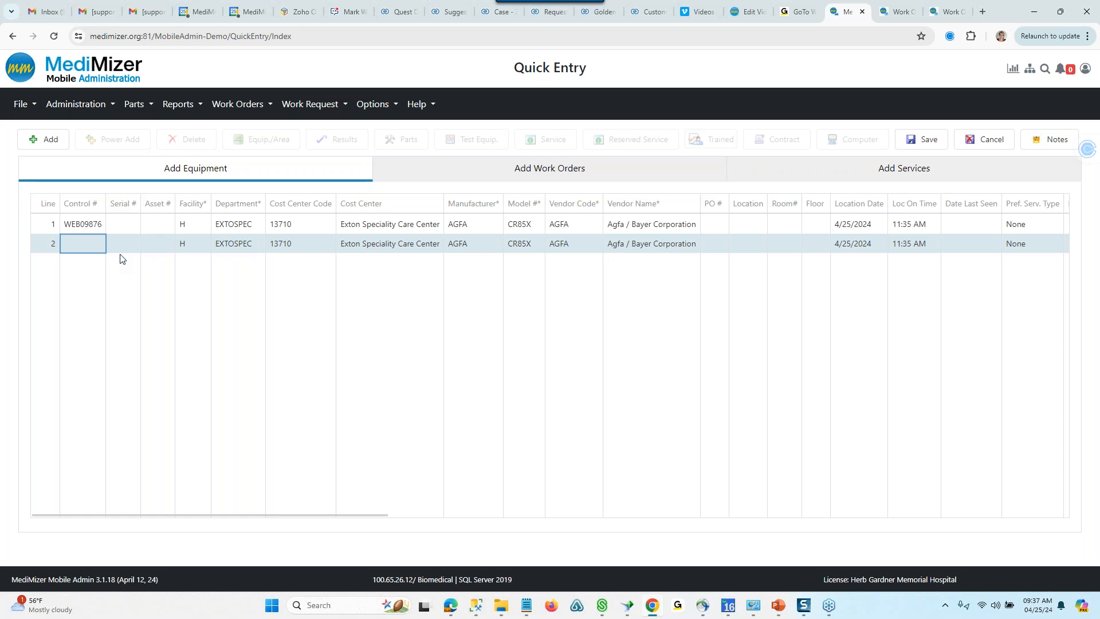
{"action": "left_click", "coordinate": [99, 248]}
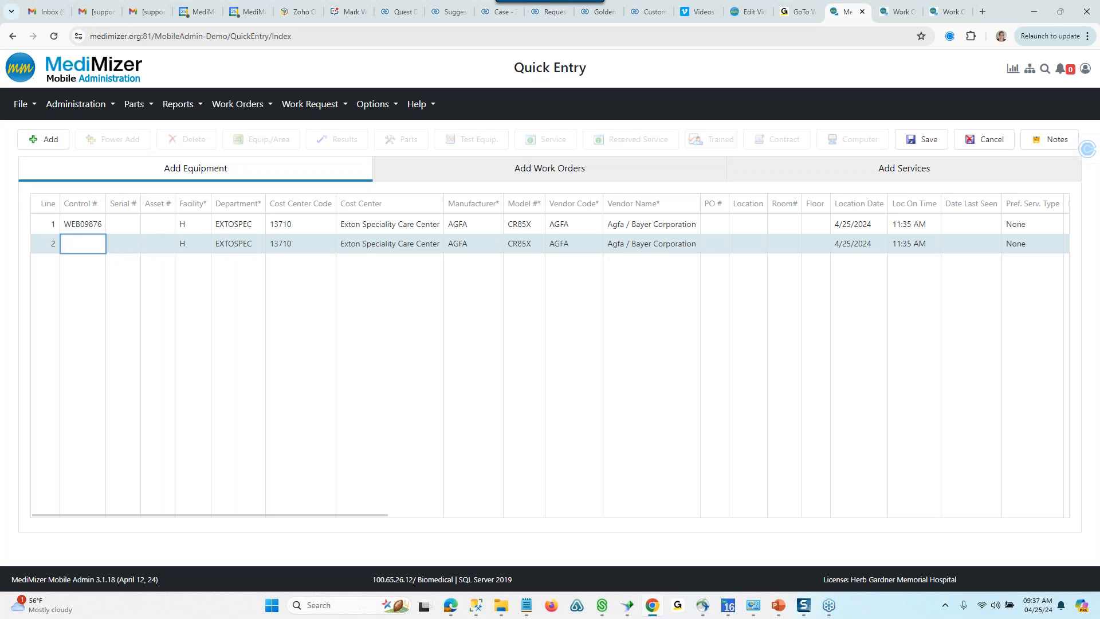
{"action": "type", "text": "WEB01234"}
{"action": "left_click", "coordinate": [132, 249]}
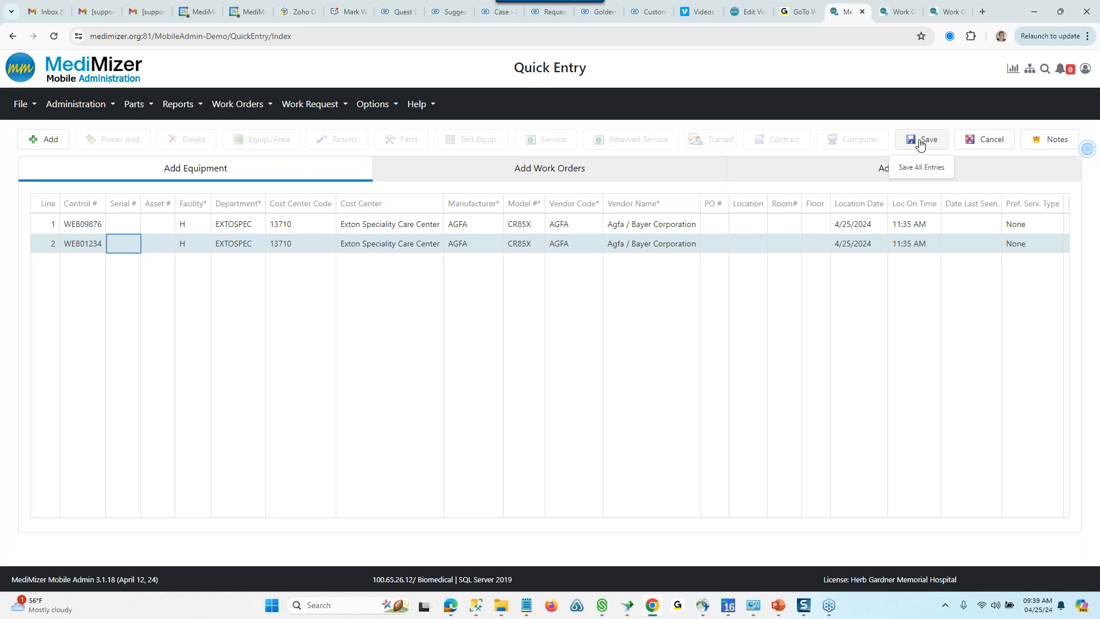
{"action": "left_click", "coordinate": [82, 183]}
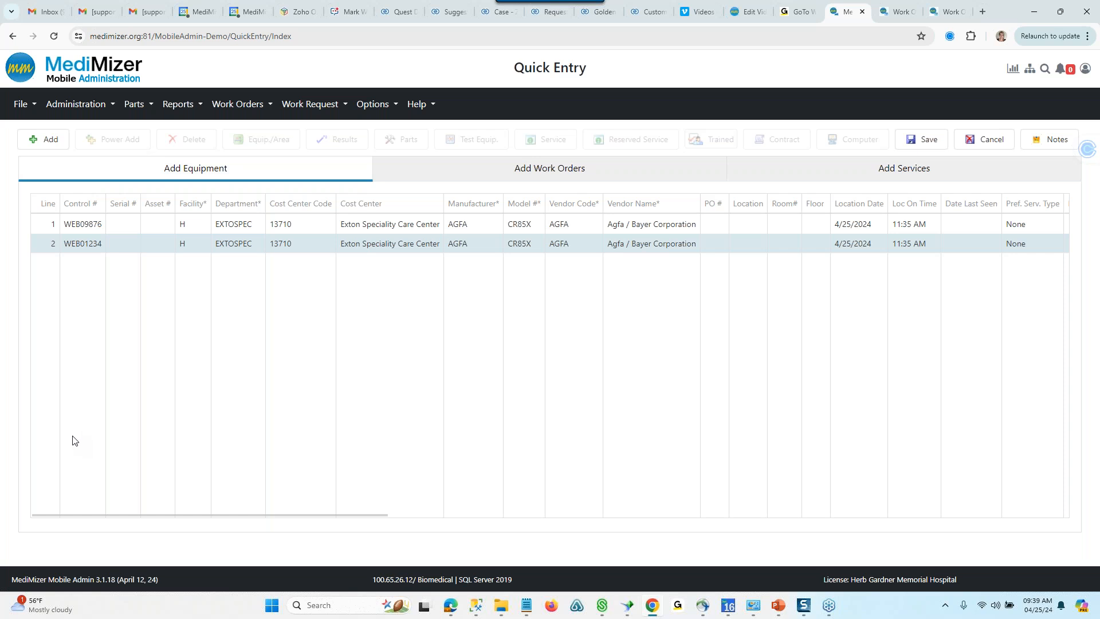
- Power Add New Equipment Inspection work orders for the equipment just added in Quick Entry, entering the requester's name
{"action": "left_click", "coordinate": [479, 168]}
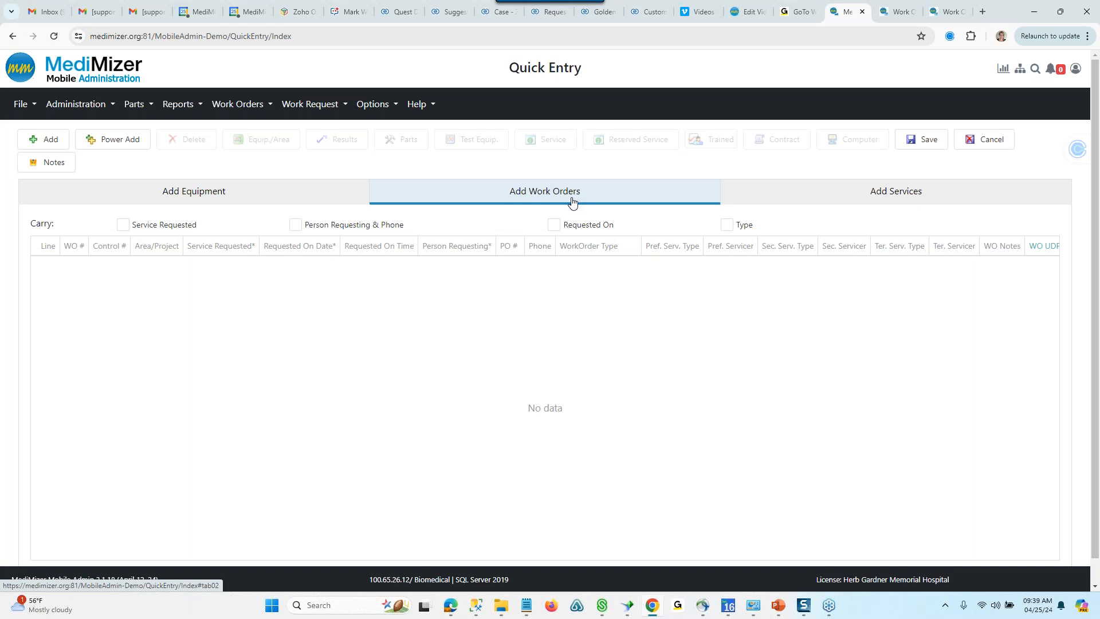
{"action": "left_click", "coordinate": [140, 144]}
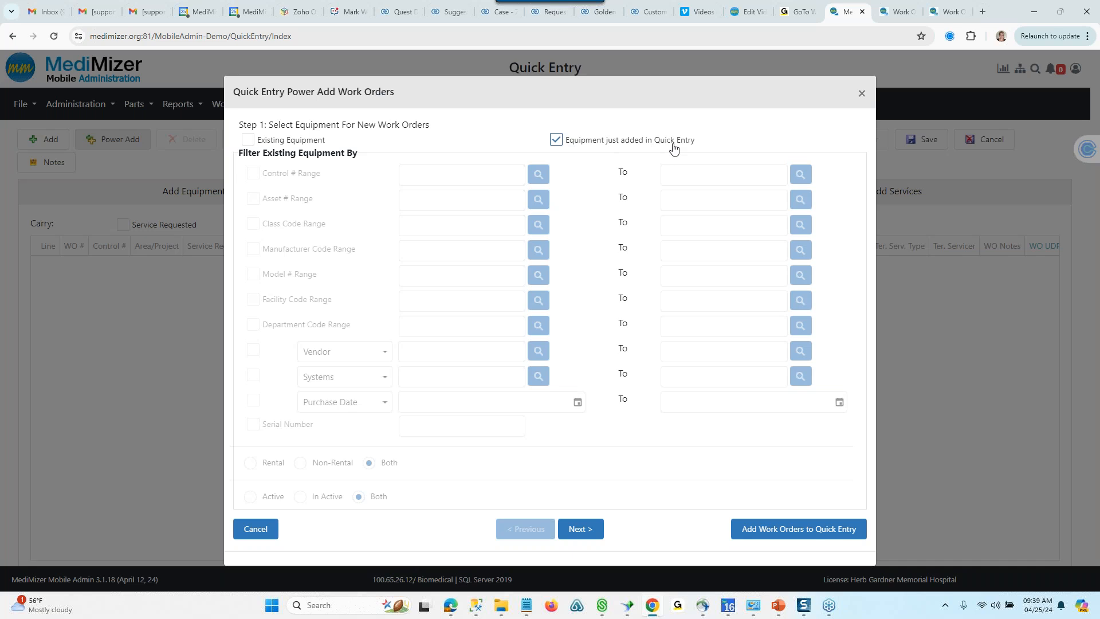
{"action": "left_click", "coordinate": [580, 537]}
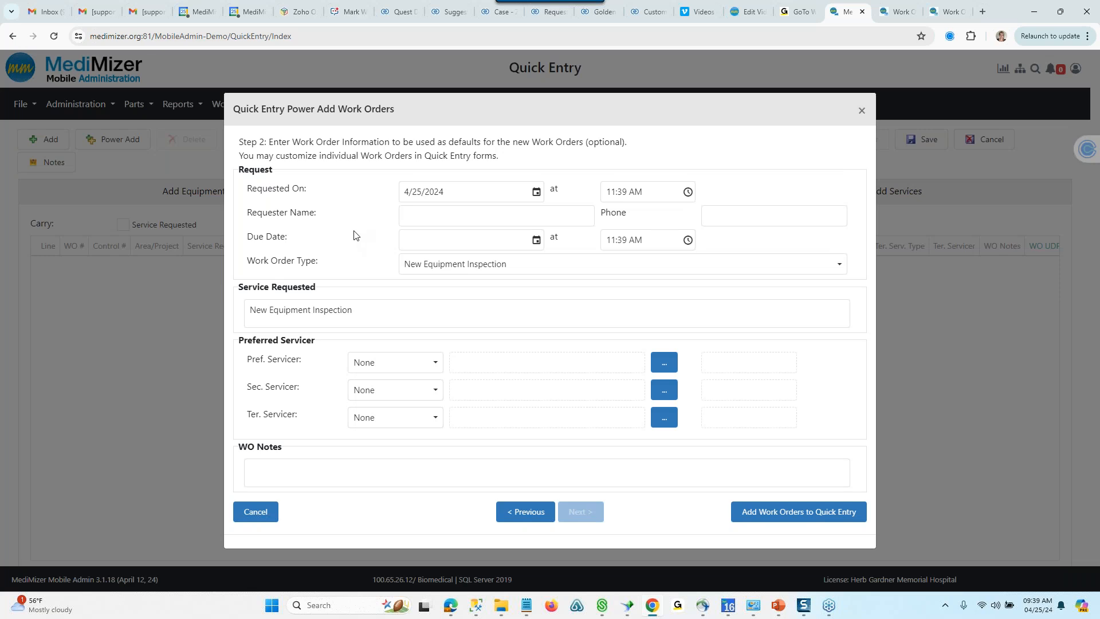
{"action": "left_click", "coordinate": [494, 215]}
{"action": "type", "text": "Tonya"}
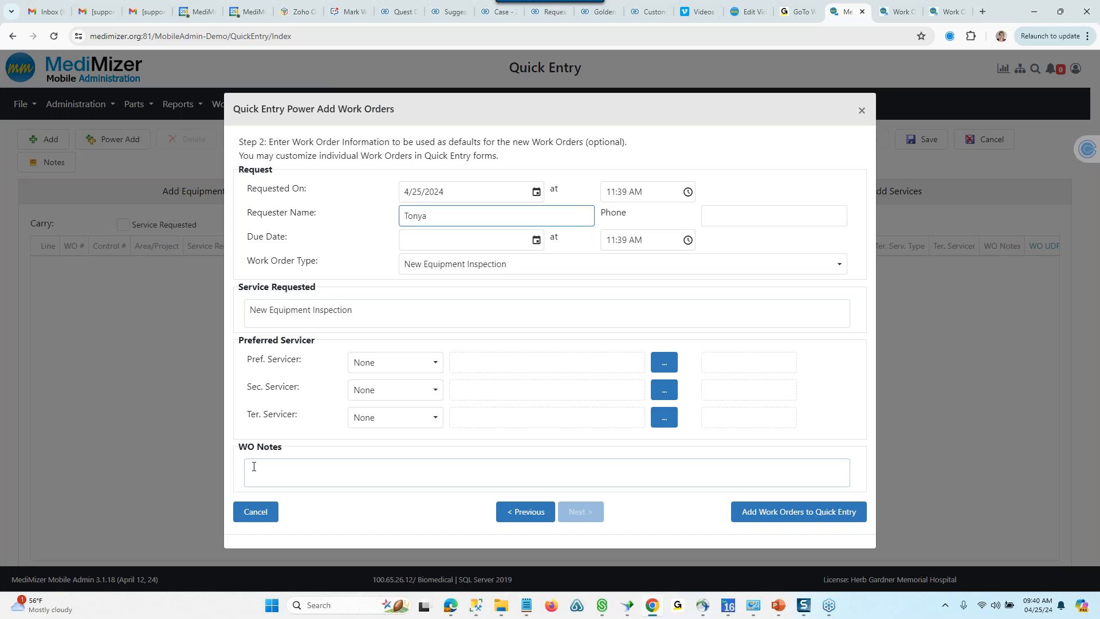
{"action": "left_click", "coordinate": [840, 513]}
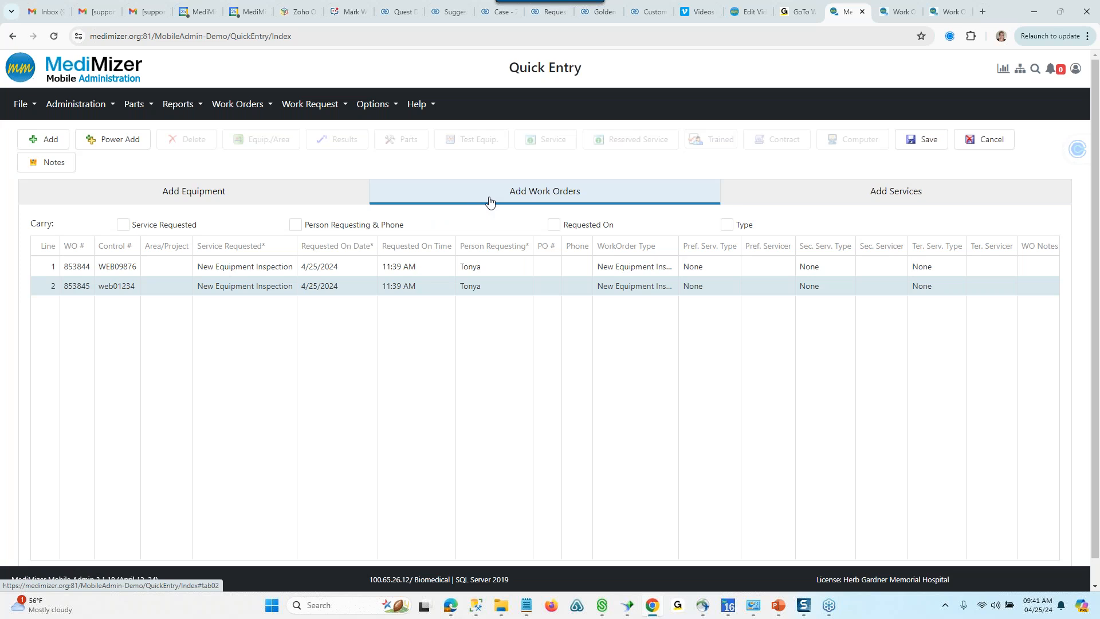
- Start a Power Add of services for the work orders just added and set the servicer to the employee with code EP
{"action": "left_click", "coordinate": [781, 197]}
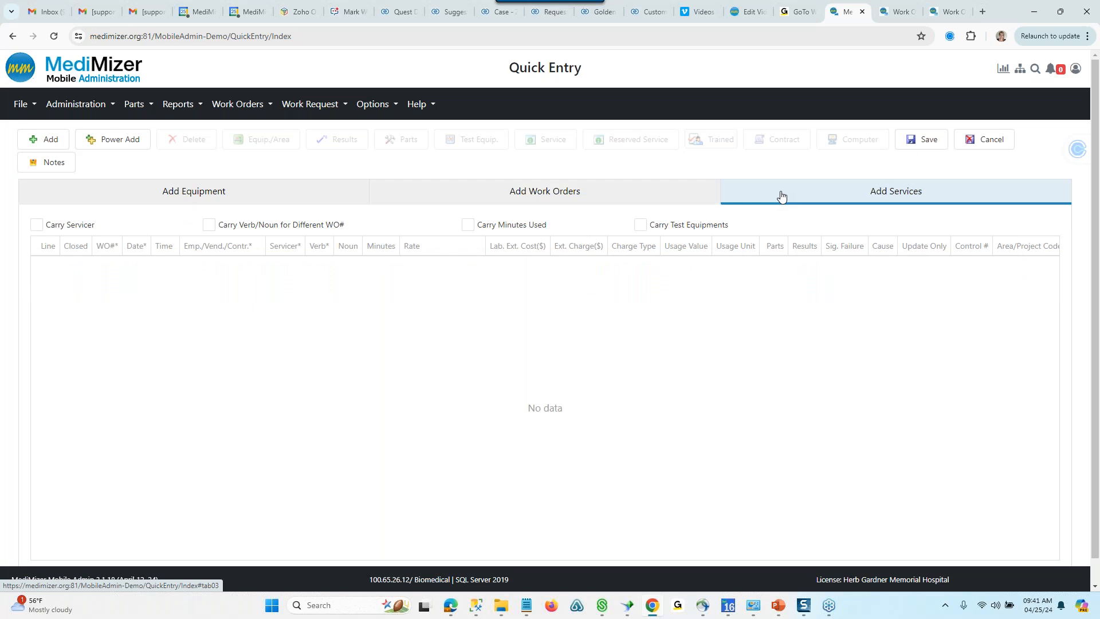
{"action": "left_click", "coordinate": [106, 140]}
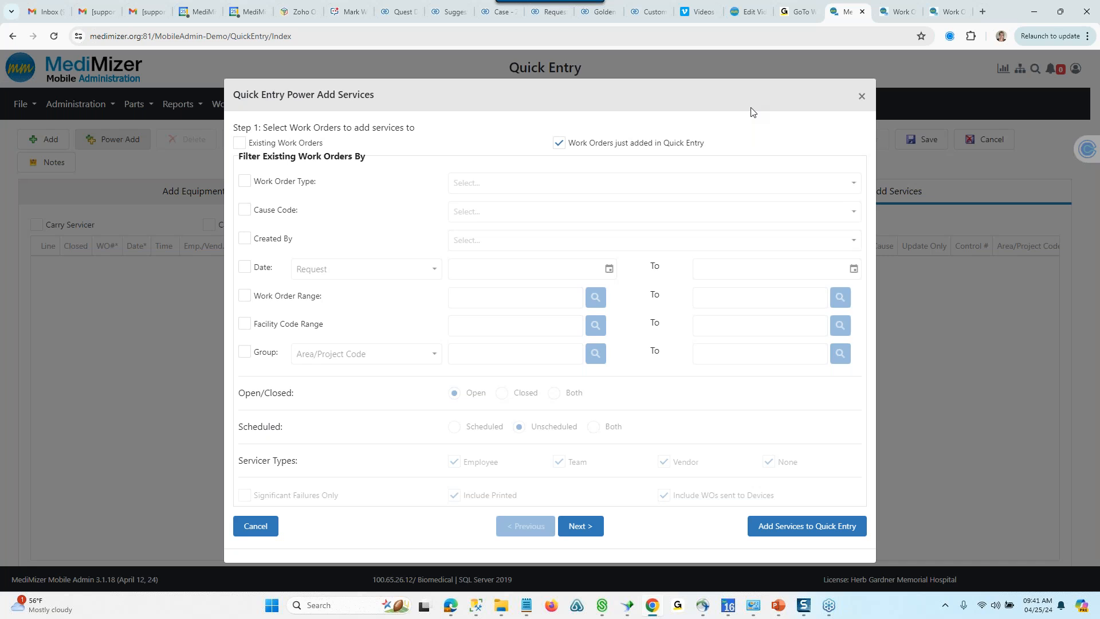
{"action": "left_click", "coordinate": [581, 527]}
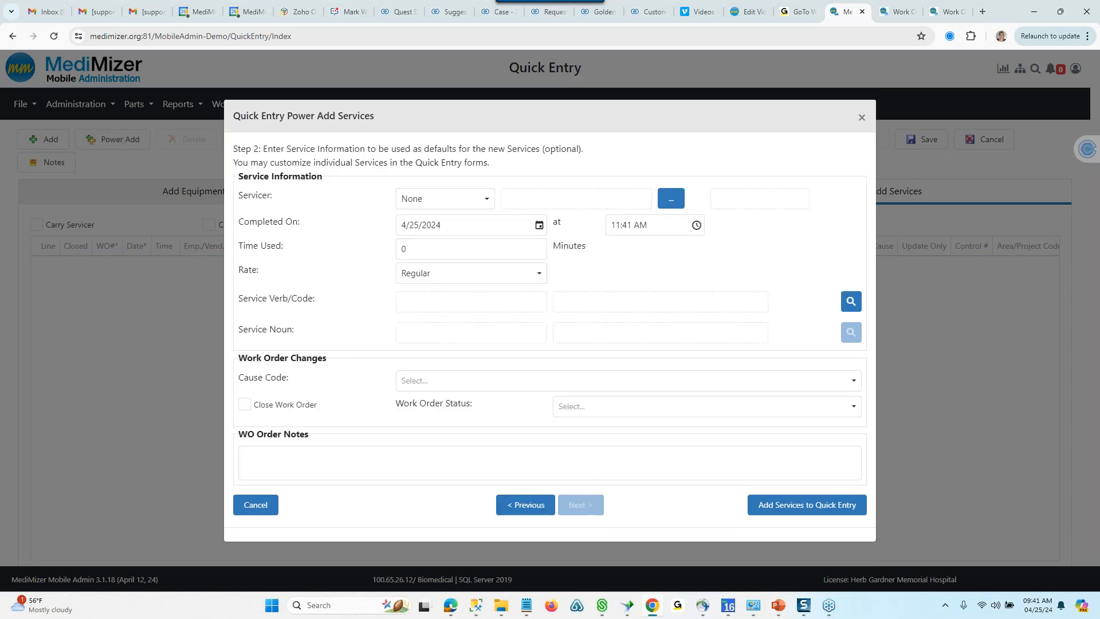
{"action": "left_click", "coordinate": [487, 200]}
{"action": "left_click", "coordinate": [432, 262]}
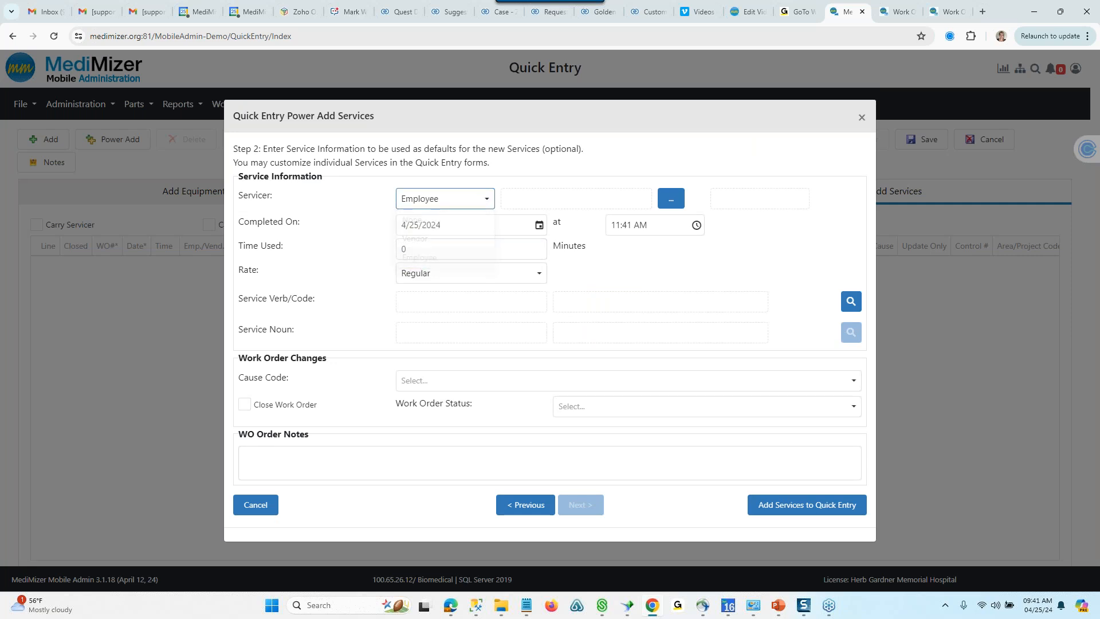
{"action": "left_click", "coordinate": [671, 199]}
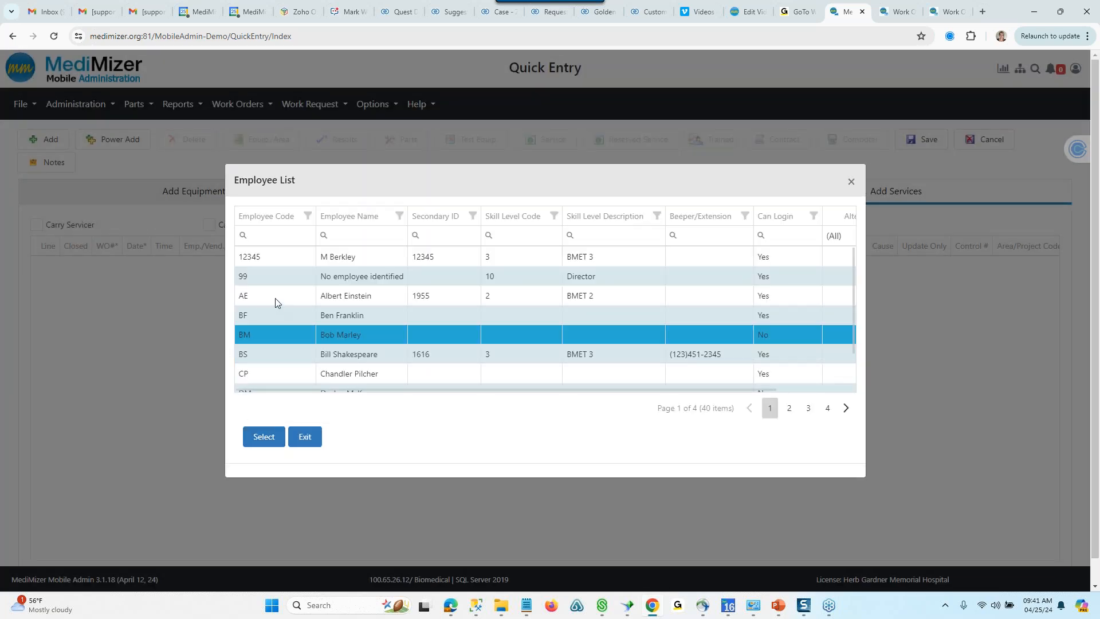
{"action": "scroll", "coordinate": [266, 341], "scroll_direction": "down", "scroll_amount": 1}
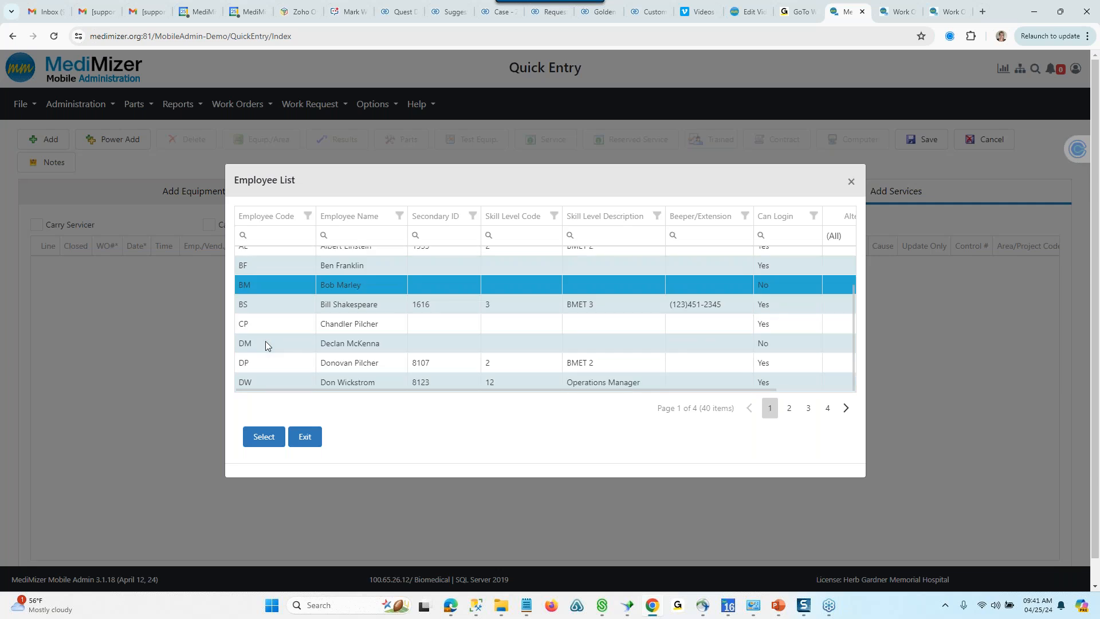
{"action": "scroll", "coordinate": [266, 342], "scroll_direction": "down", "scroll_amount": 1}
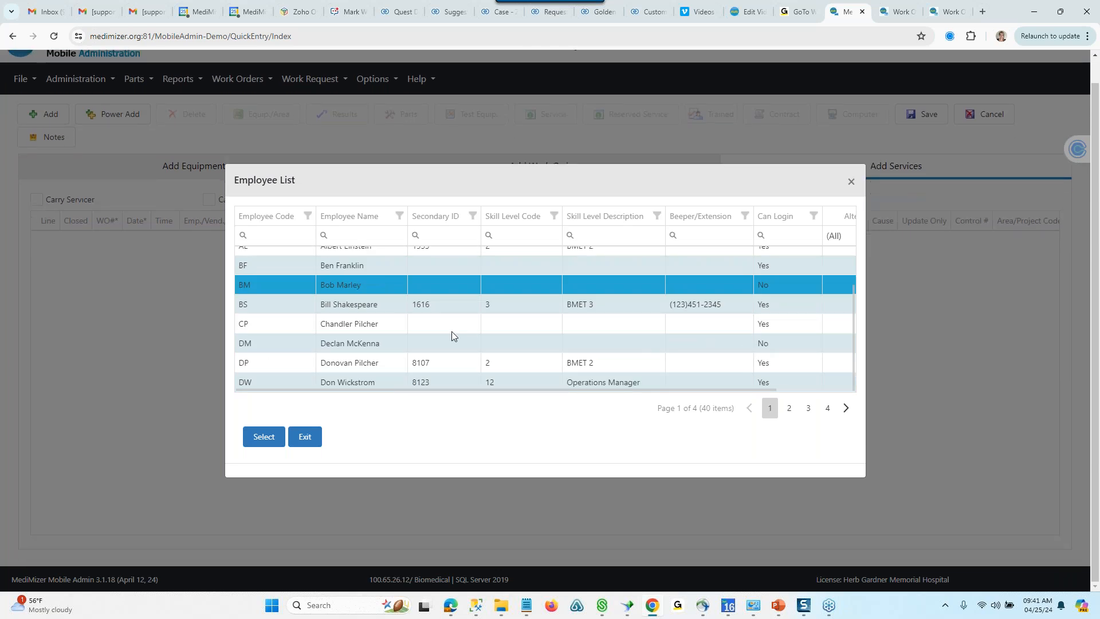
{"action": "left_click", "coordinate": [278, 233]}
{"action": "type", "text": "ep"}
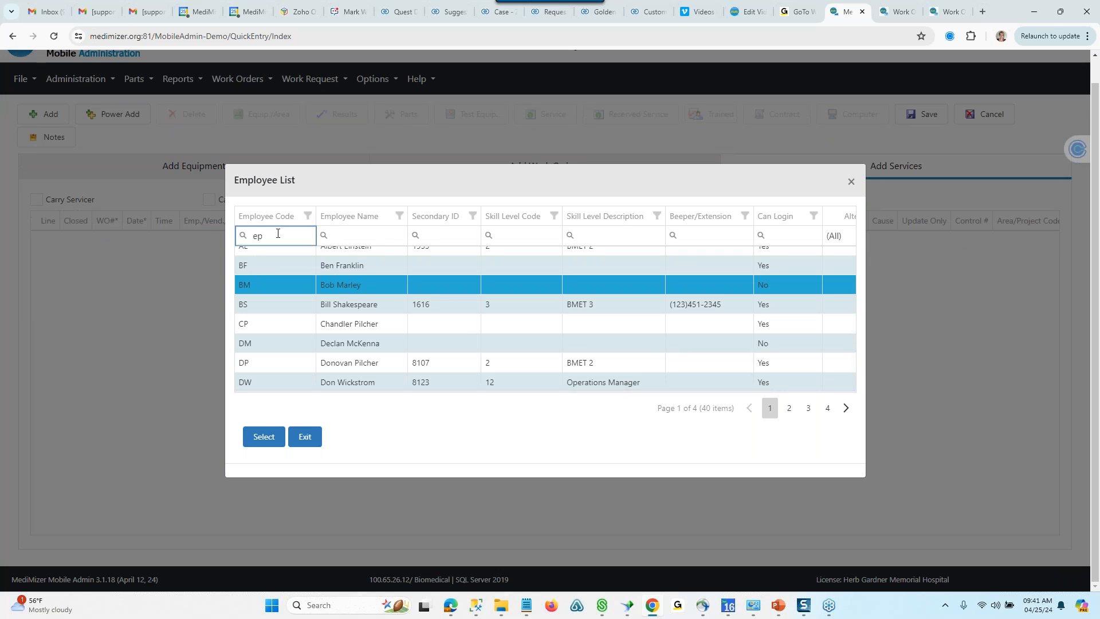
{"action": "left_click", "coordinate": [247, 259]}
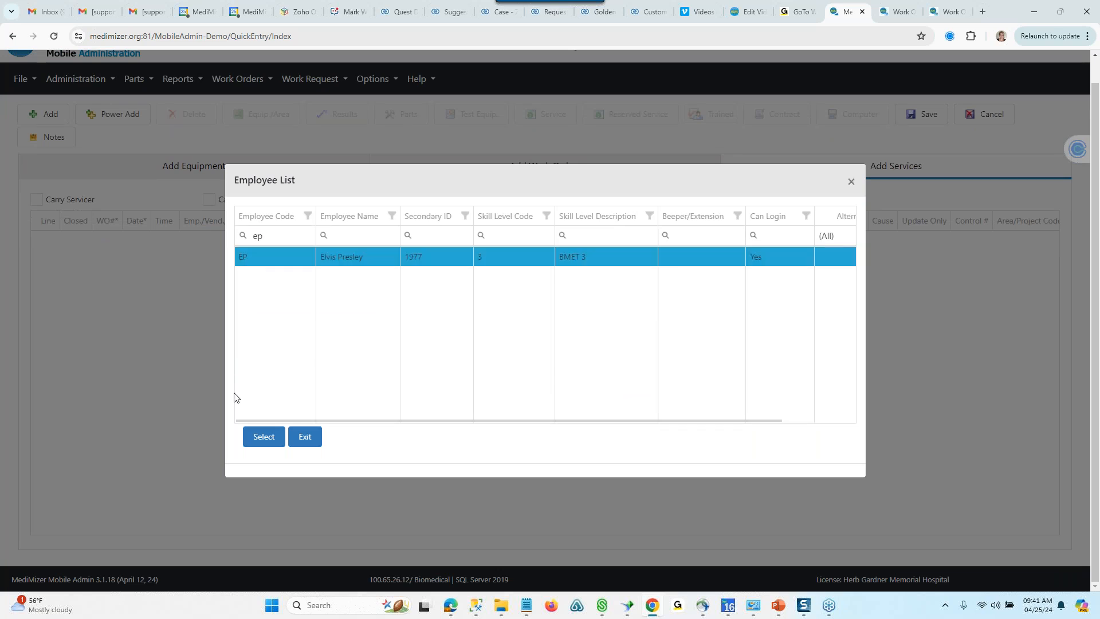
{"action": "left_click", "coordinate": [263, 438]}
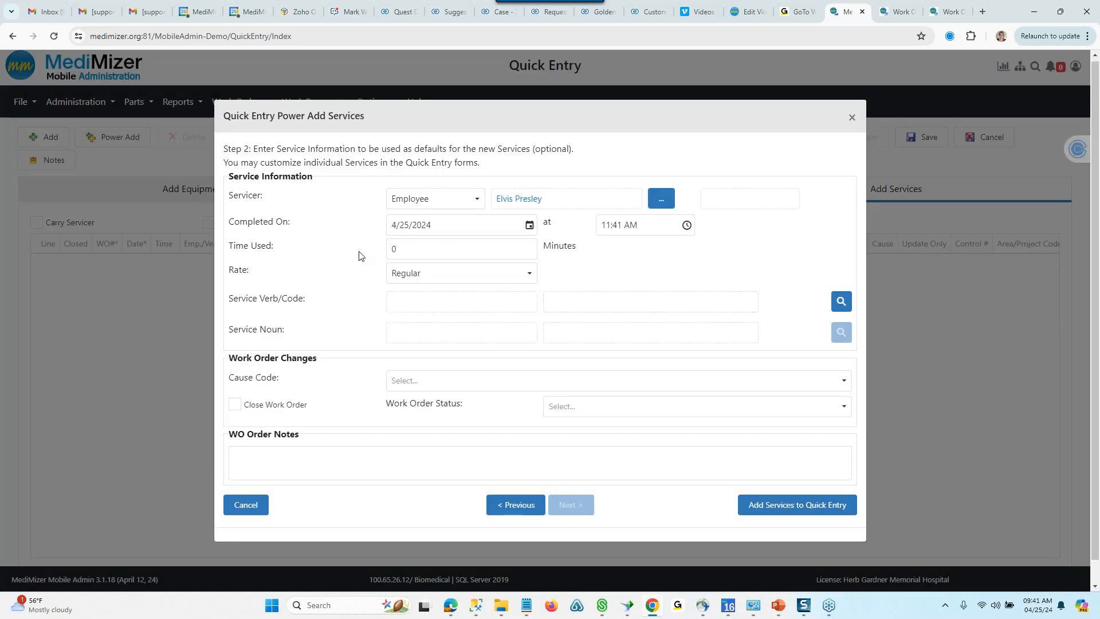
- Set the services' time used to 15 minutes and the service verb to code 30, Incoming Inspection New Equipment
{"action": "double_click", "coordinate": [393, 248]}
{"action": "type", "text": "15"}
{"action": "left_click", "coordinate": [443, 303]}
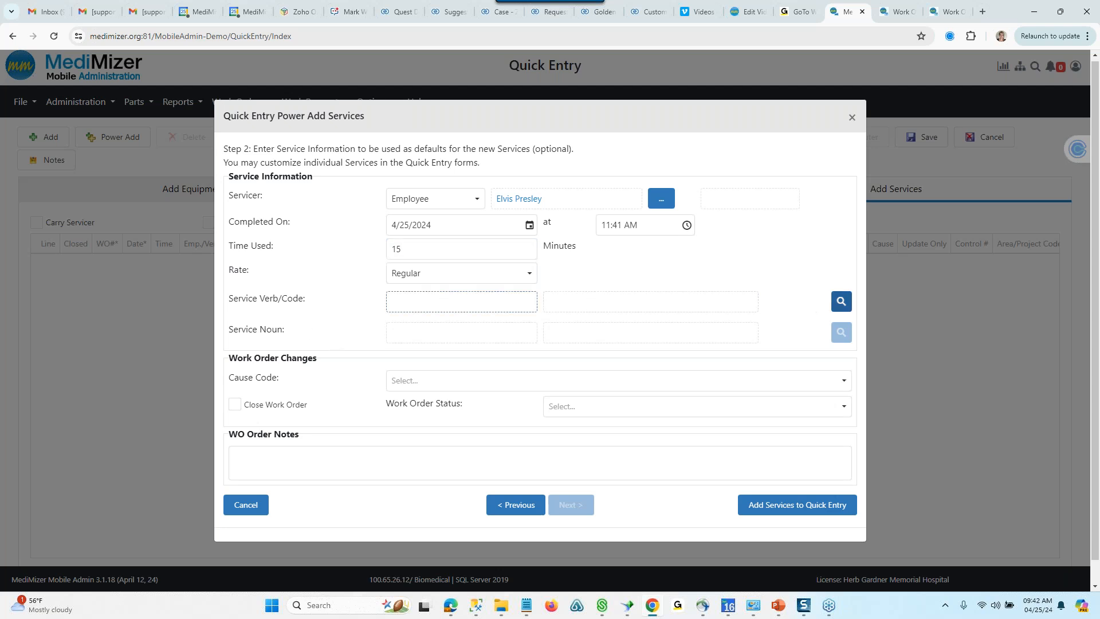
{"action": "left_click", "coordinate": [841, 300]}
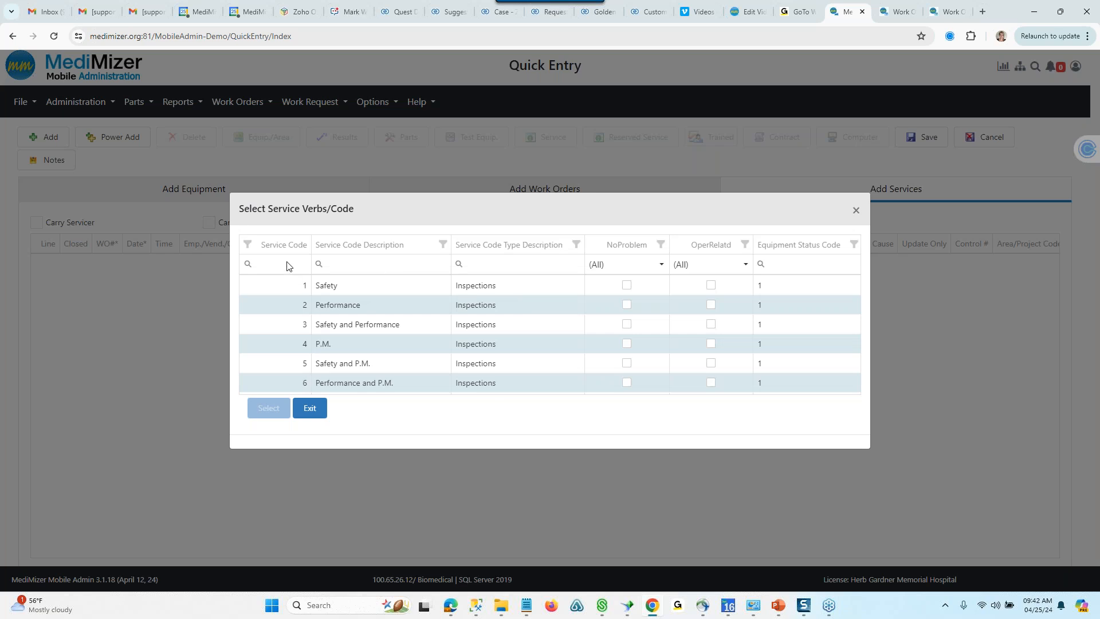
{"action": "left_click", "coordinate": [287, 265]}
{"action": "type", "text": "30"}
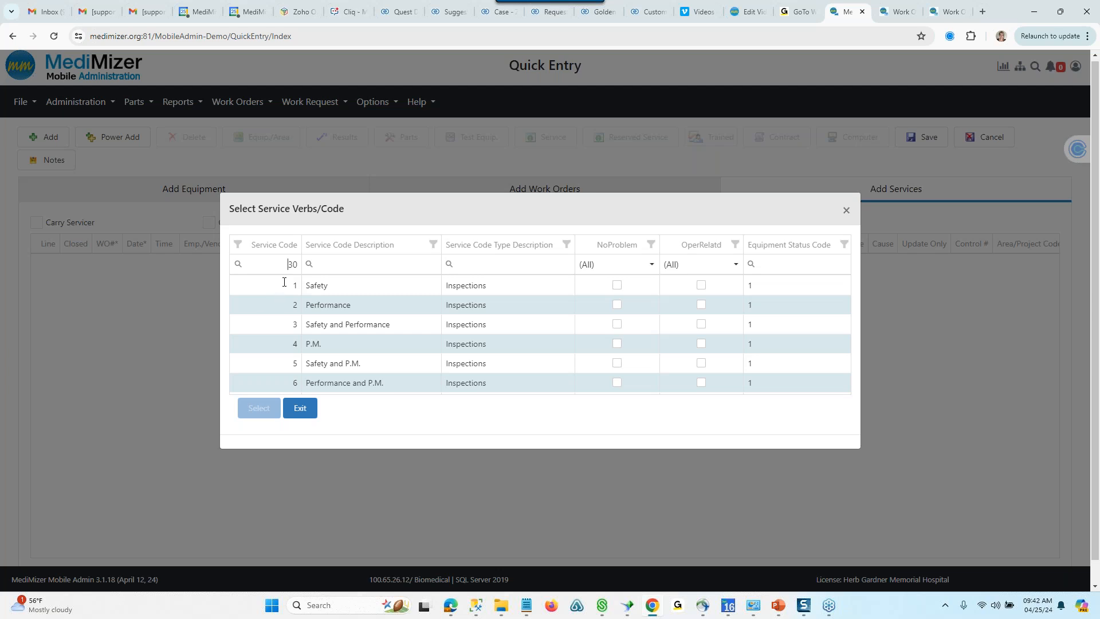
{"action": "key", "text": "Delete"}
{"action": "key", "text": "Delete"}
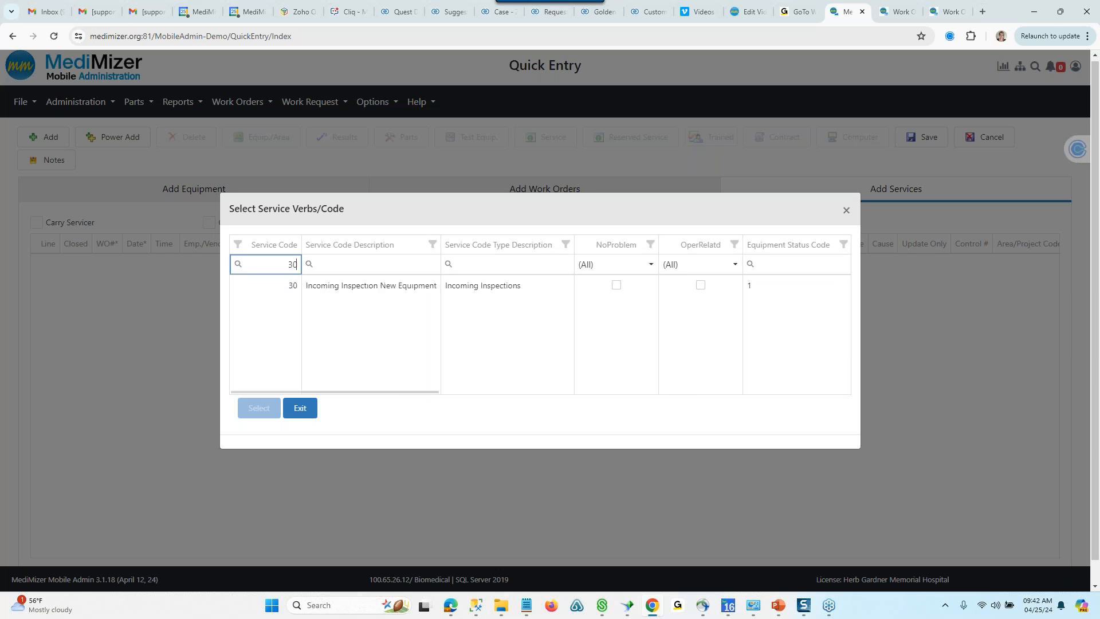
{"action": "left_click", "coordinate": [290, 286]}
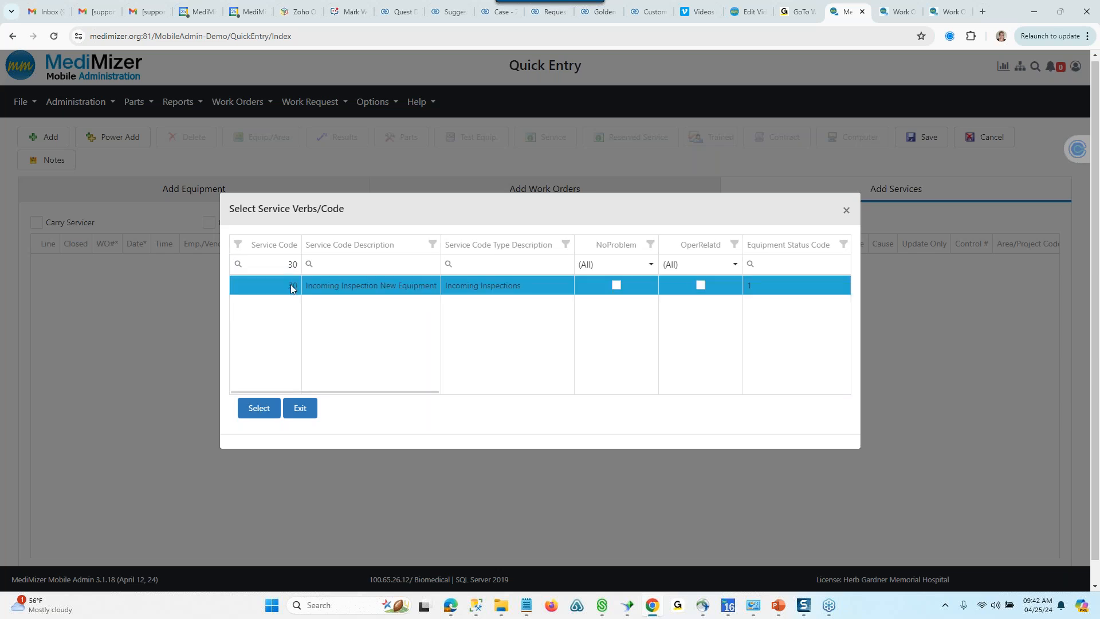
{"action": "left_click", "coordinate": [259, 408]}
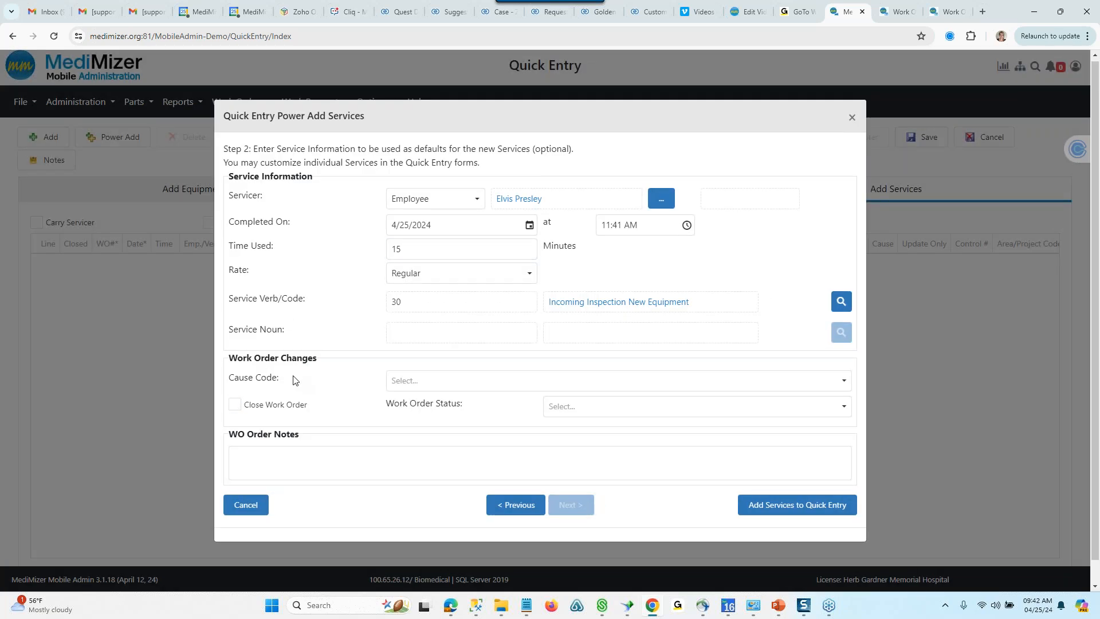
- Set the services to close their work orders with the work order status Completed
{"action": "left_click", "coordinate": [235, 405]}
{"action": "left_click", "coordinate": [843, 409]}
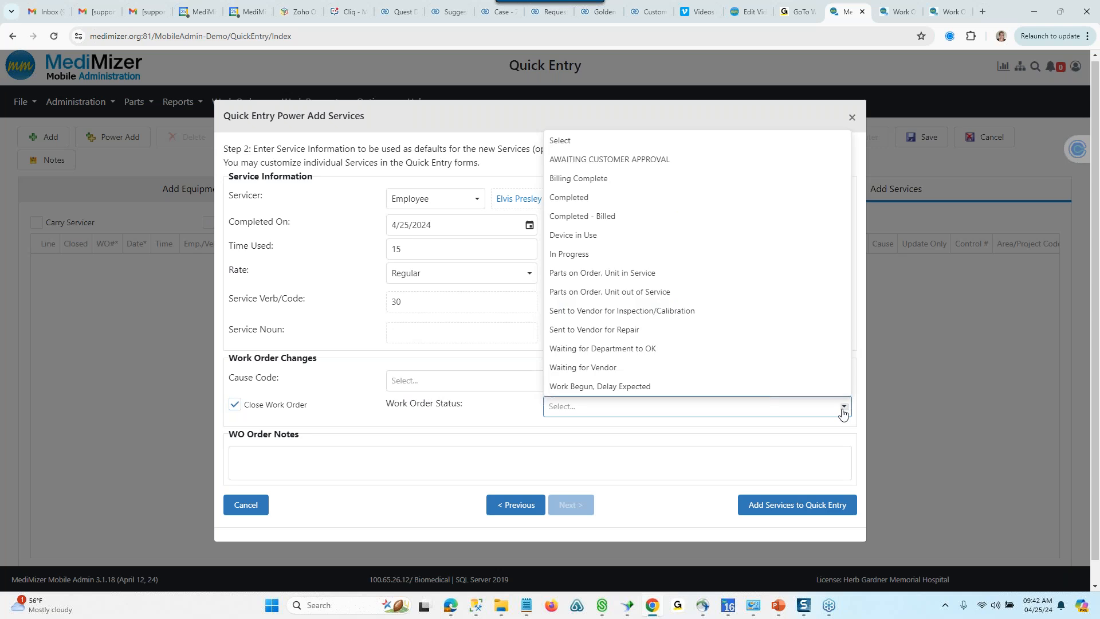
{"action": "left_click", "coordinate": [585, 198]}
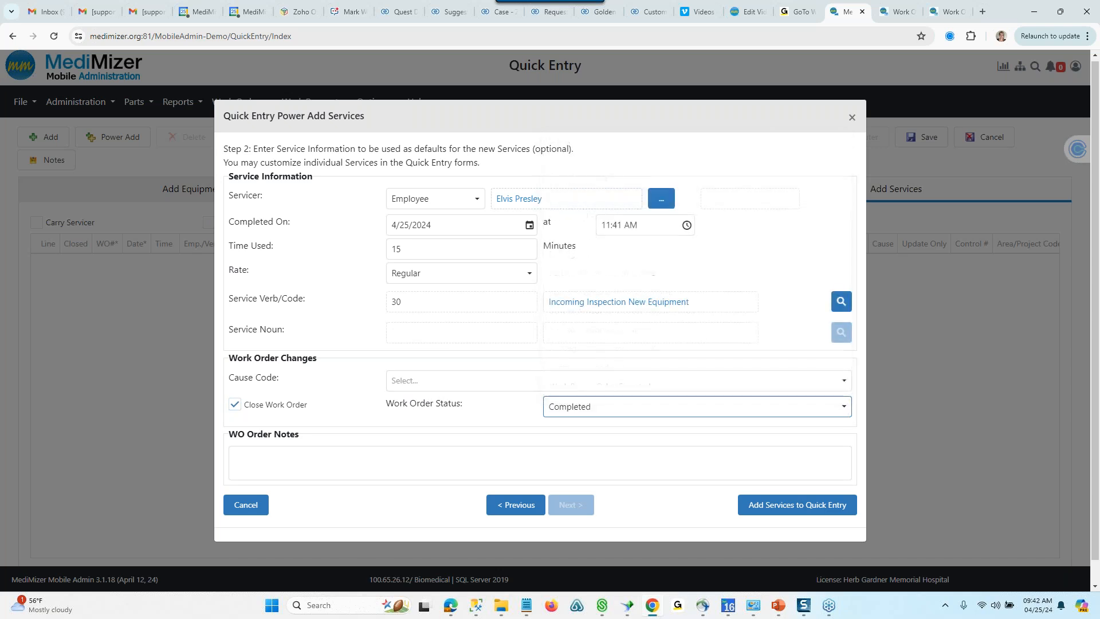
{"action": "left_click", "coordinate": [255, 463]}
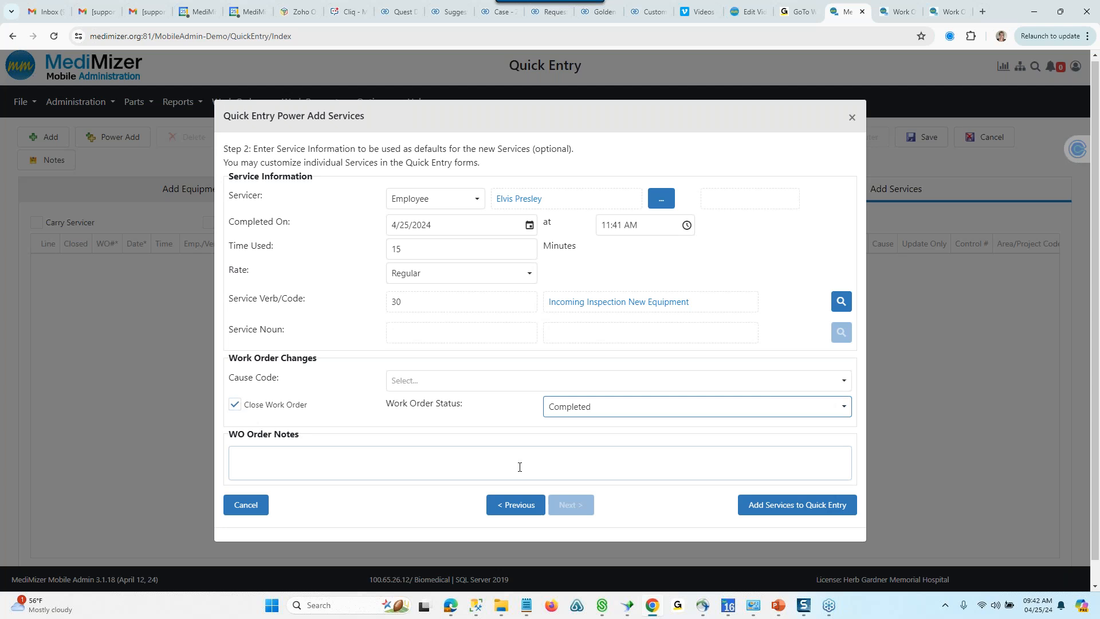
- Add the services to Quick Entry and save all entries
{"action": "left_click", "coordinate": [781, 510]}
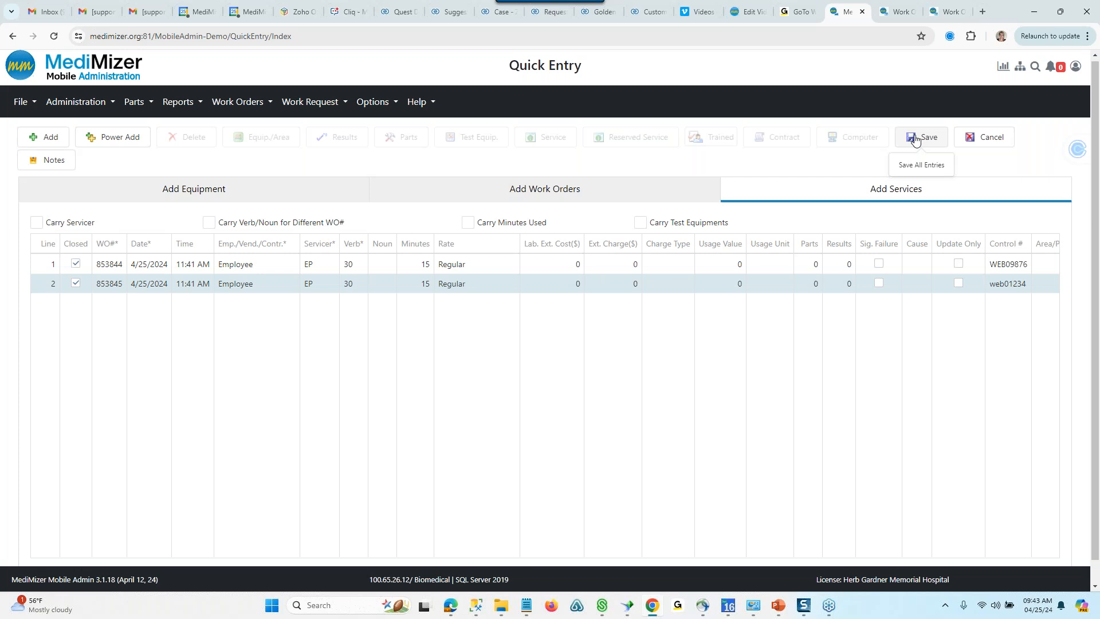
{"action": "left_click", "coordinate": [915, 138]}
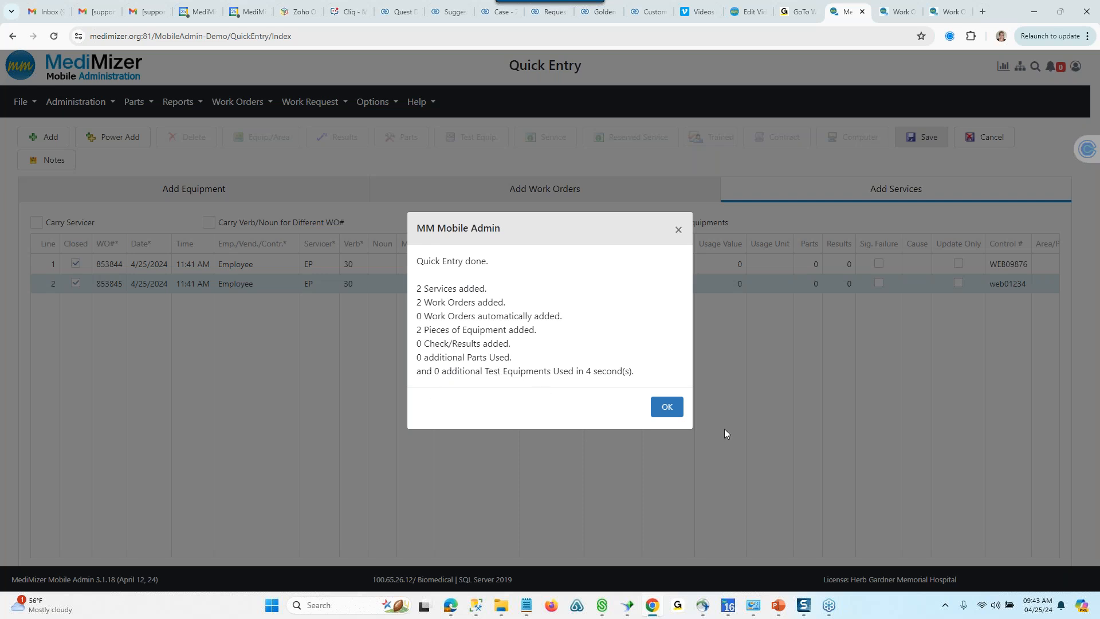
{"action": "left_click", "coordinate": [665, 406]}
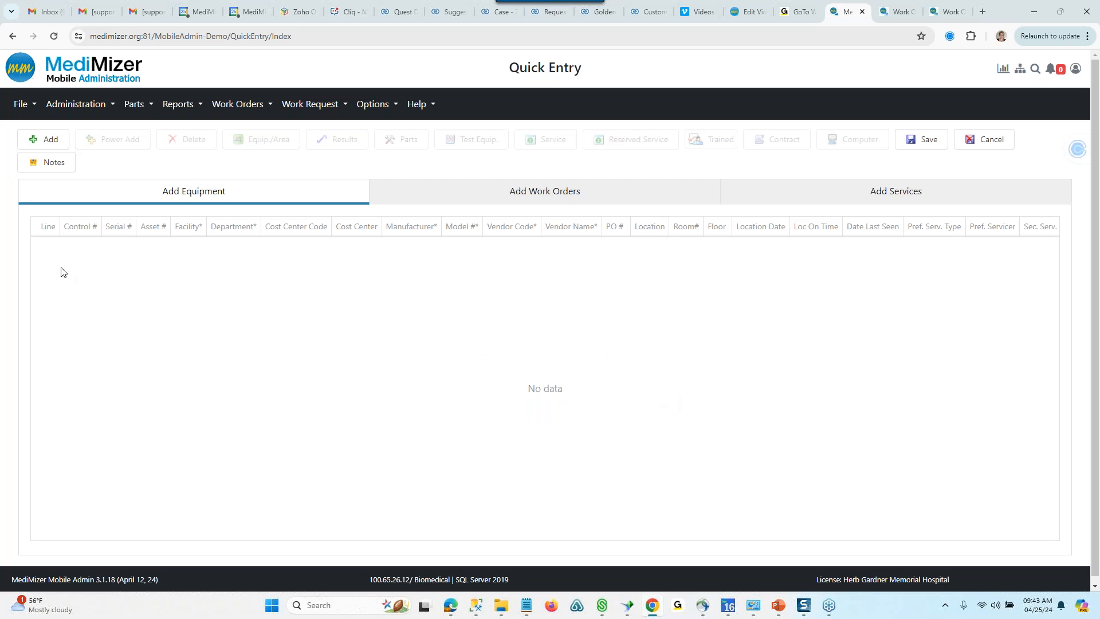
- Open the Equipment List and clear its Facility Code search criteria
{"action": "left_click", "coordinate": [21, 103]}
{"action": "left_click", "coordinate": [50, 277]}
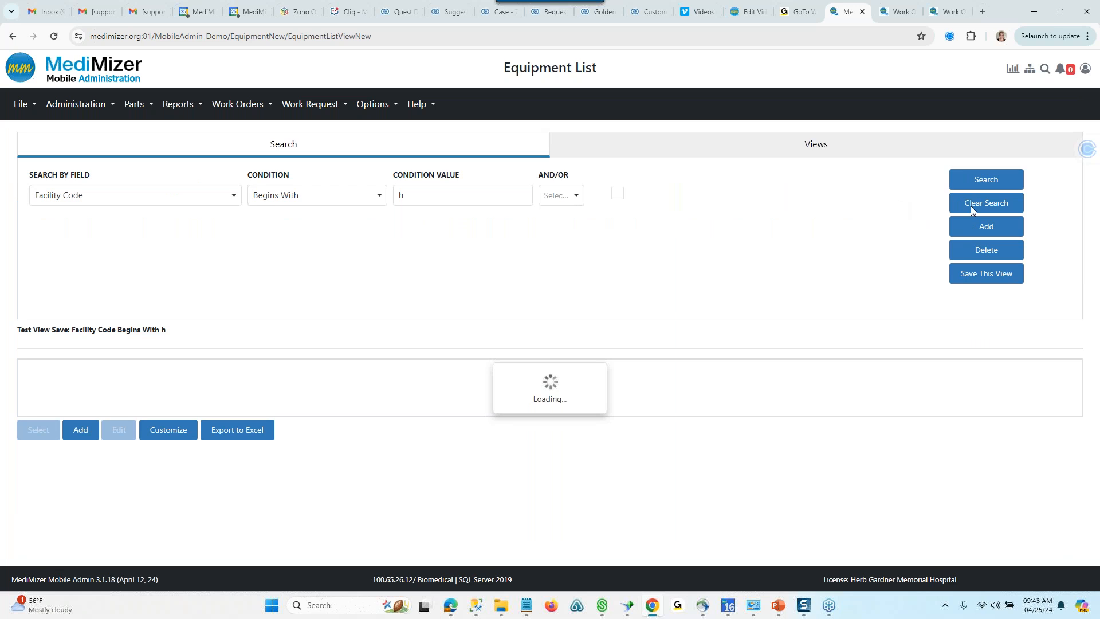
{"action": "left_click", "coordinate": [971, 205]}
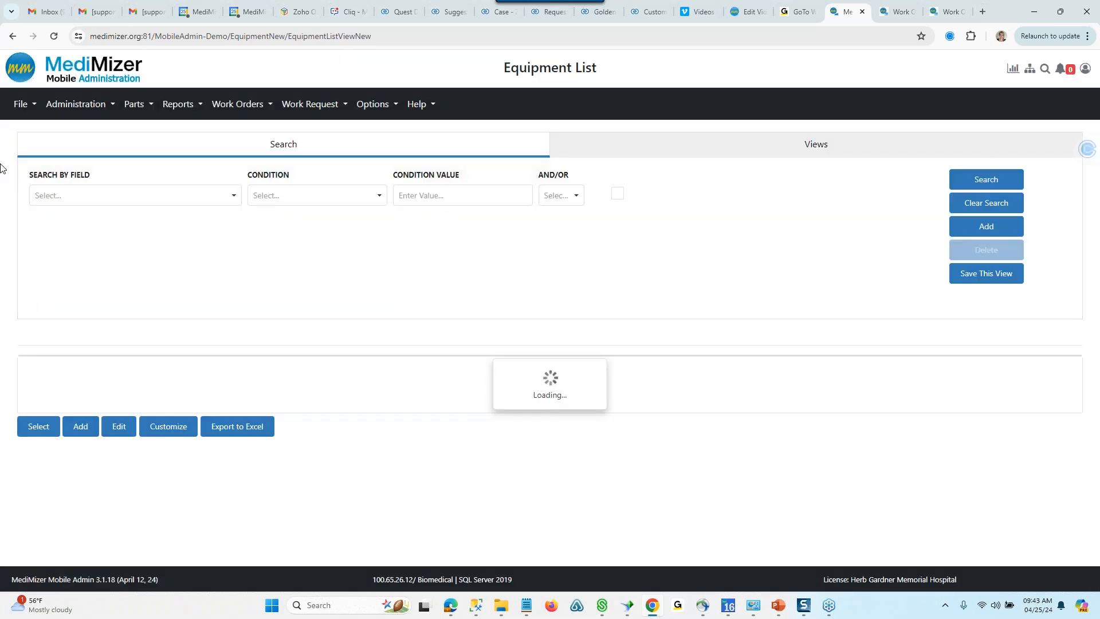
- Search the Equipment List for equipment whose Created On date is Today
{"action": "left_click", "coordinate": [175, 204]}
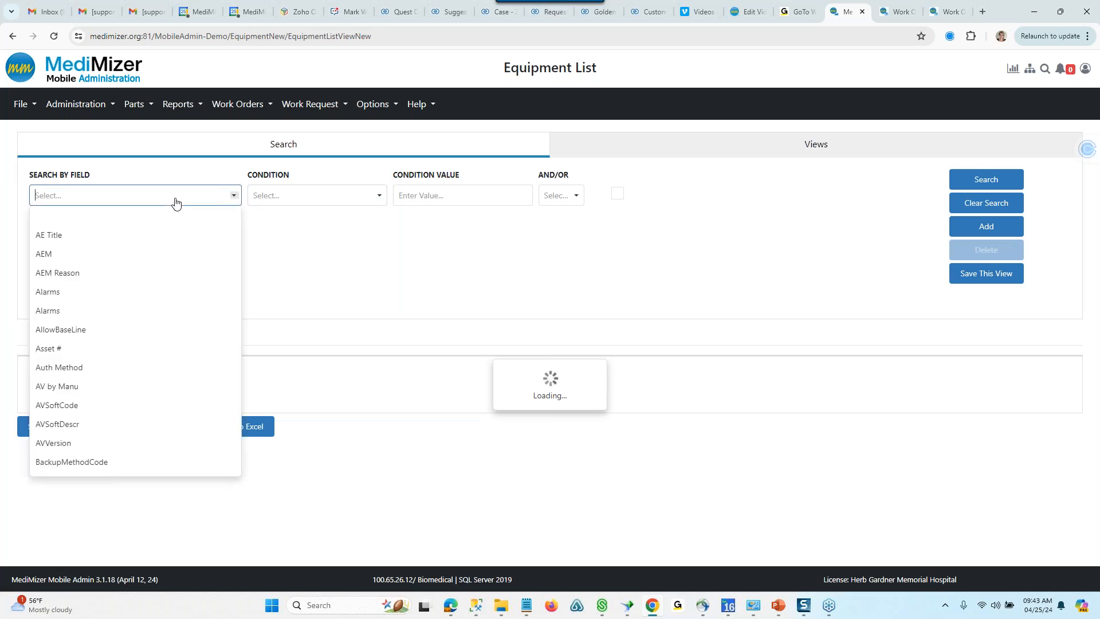
{"action": "type", "text": "cr"}
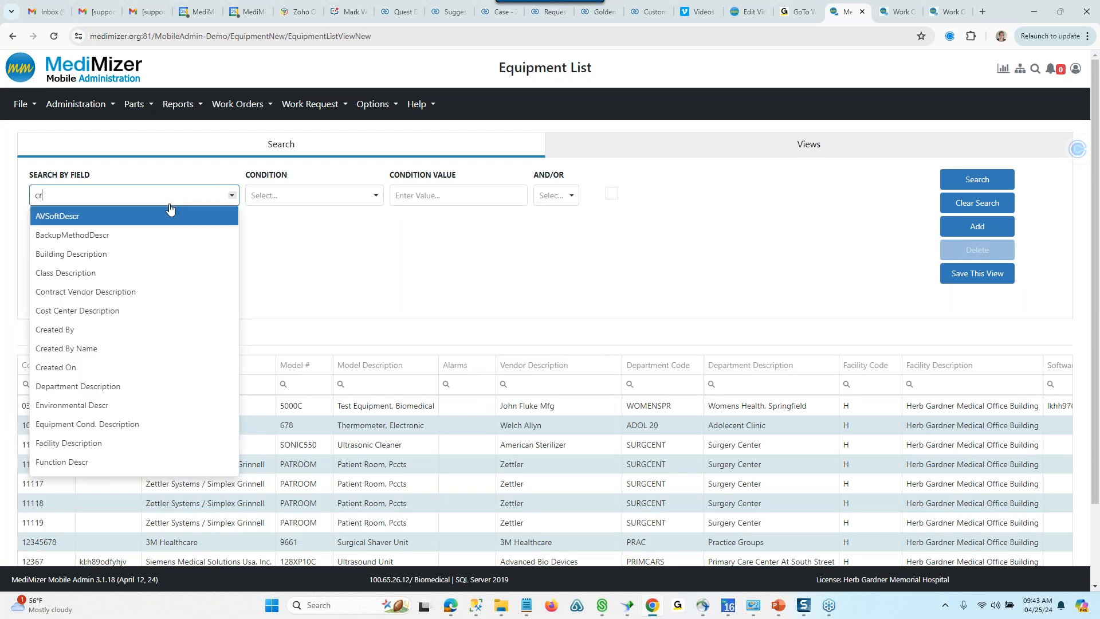
{"action": "left_click", "coordinate": [63, 368]}
{"action": "left_click", "coordinate": [376, 196]}
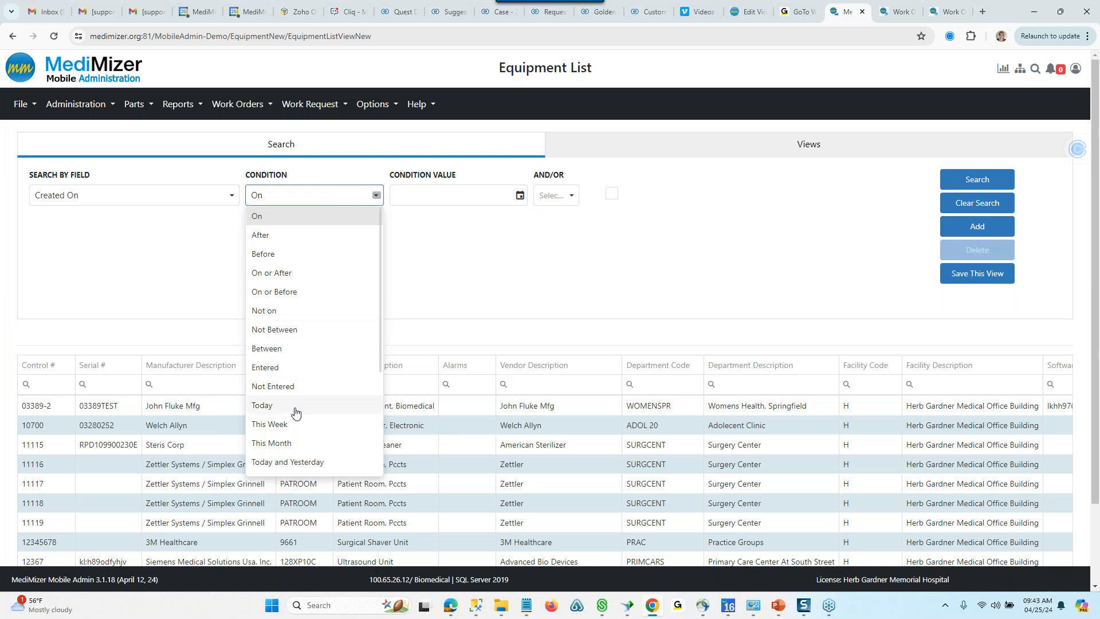
{"action": "left_click", "coordinate": [294, 405]}
{"action": "left_click", "coordinate": [1002, 186]}
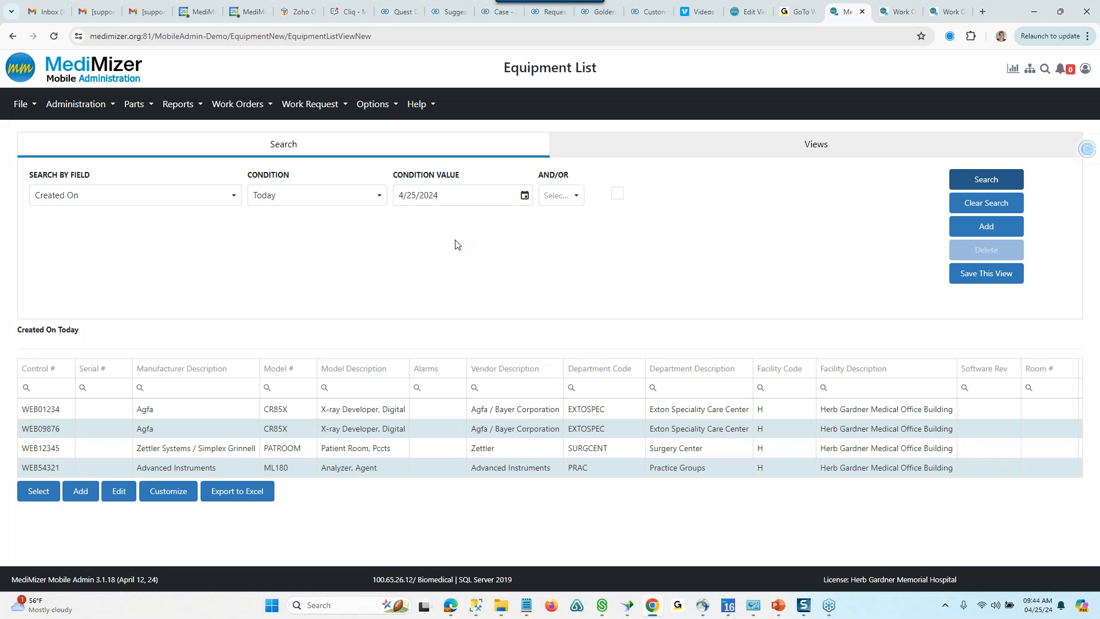
- Open equipment WEB09876, view its work order service information report, and close the report
{"action": "double_click", "coordinate": [51, 429]}
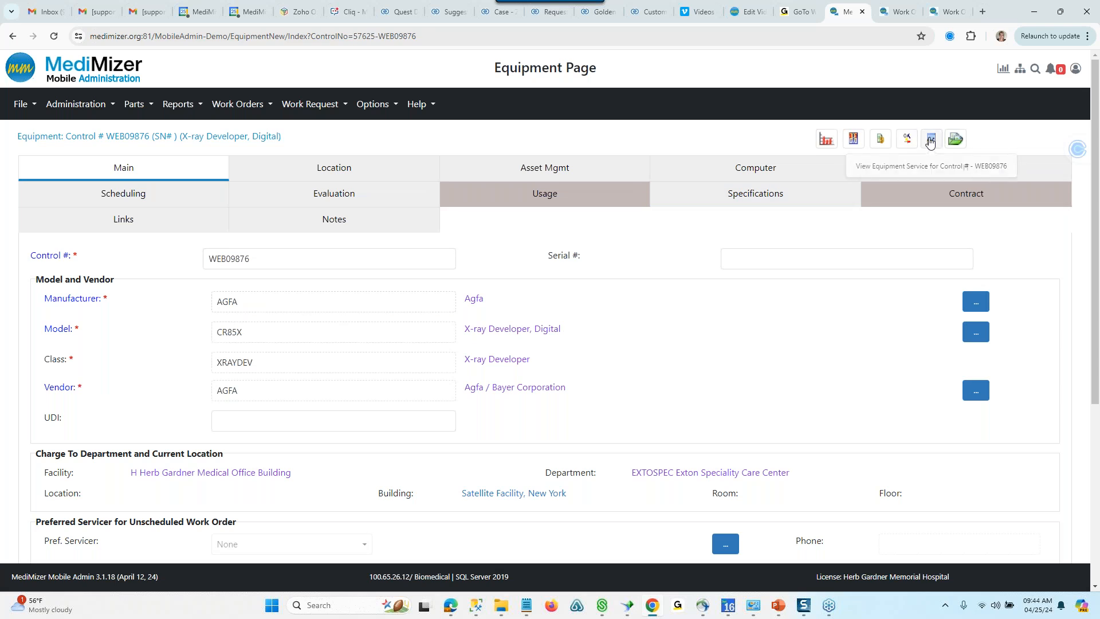
{"action": "left_click", "coordinate": [930, 143]}
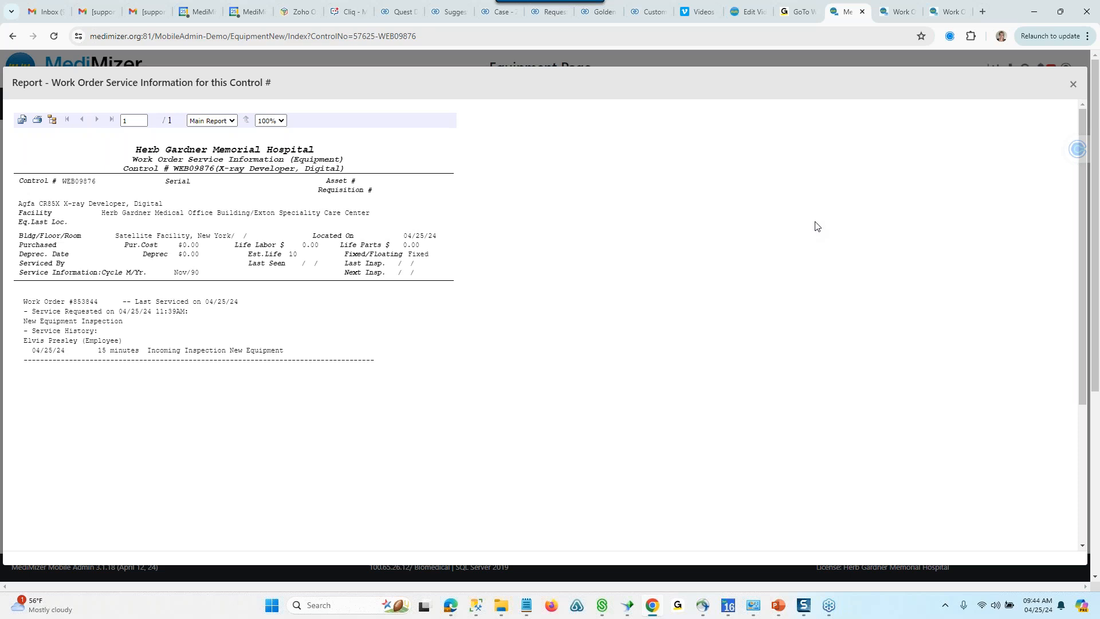
{"action": "left_click", "coordinate": [1072, 87]}
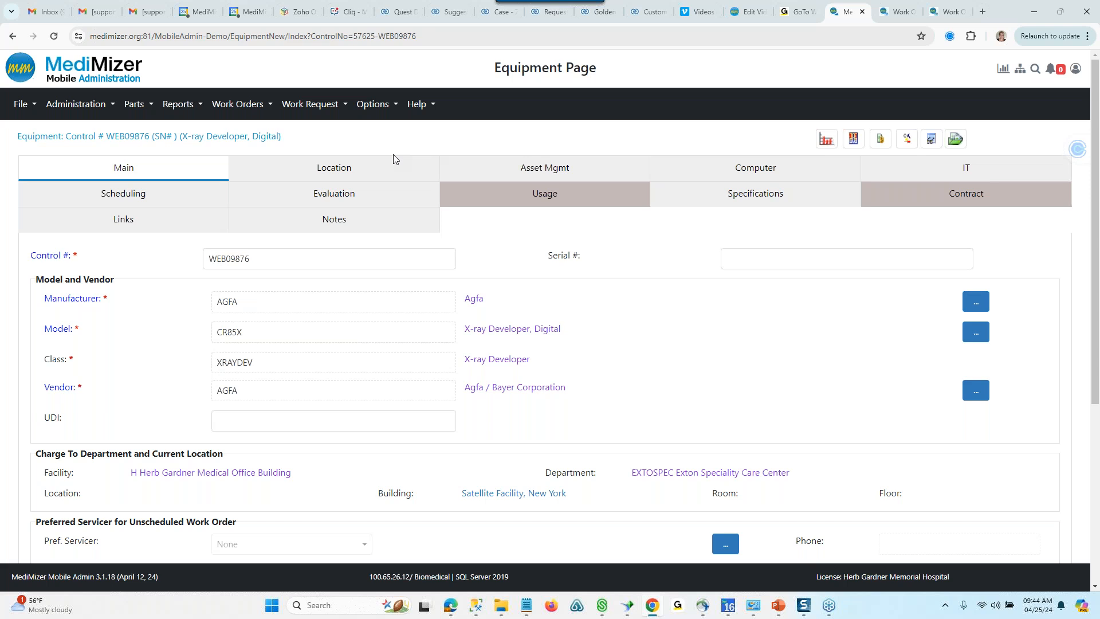
- Search the Work Order List for work orders with the Created or Modified by me option, and clear that option
{"action": "left_click", "coordinate": [237, 107]}
{"action": "left_click", "coordinate": [236, 131]}
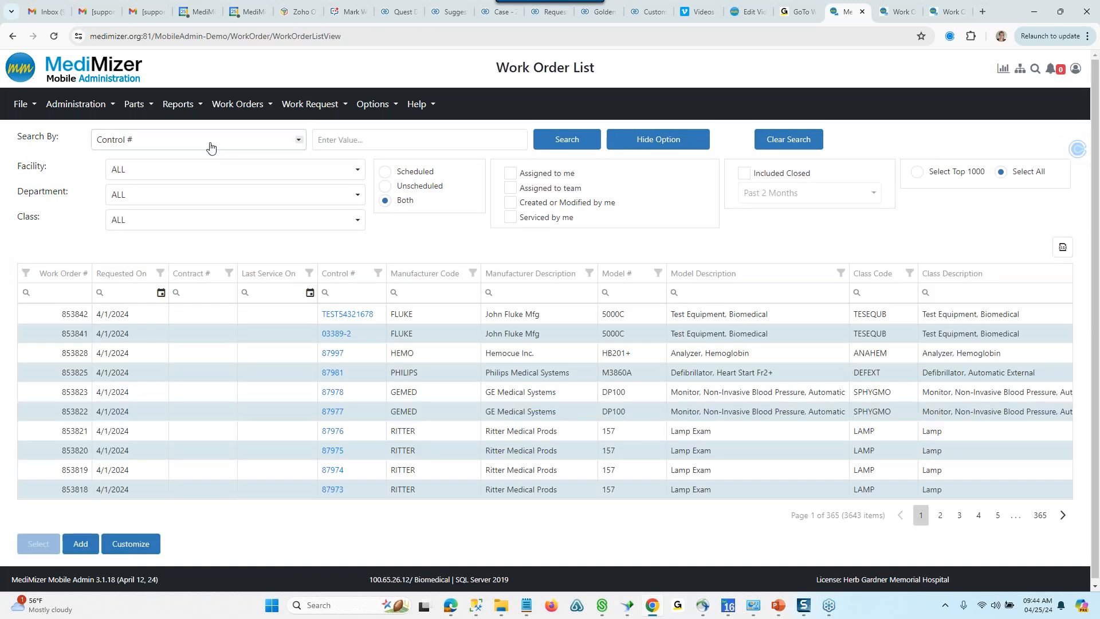
{"action": "left_click", "coordinate": [236, 173]}
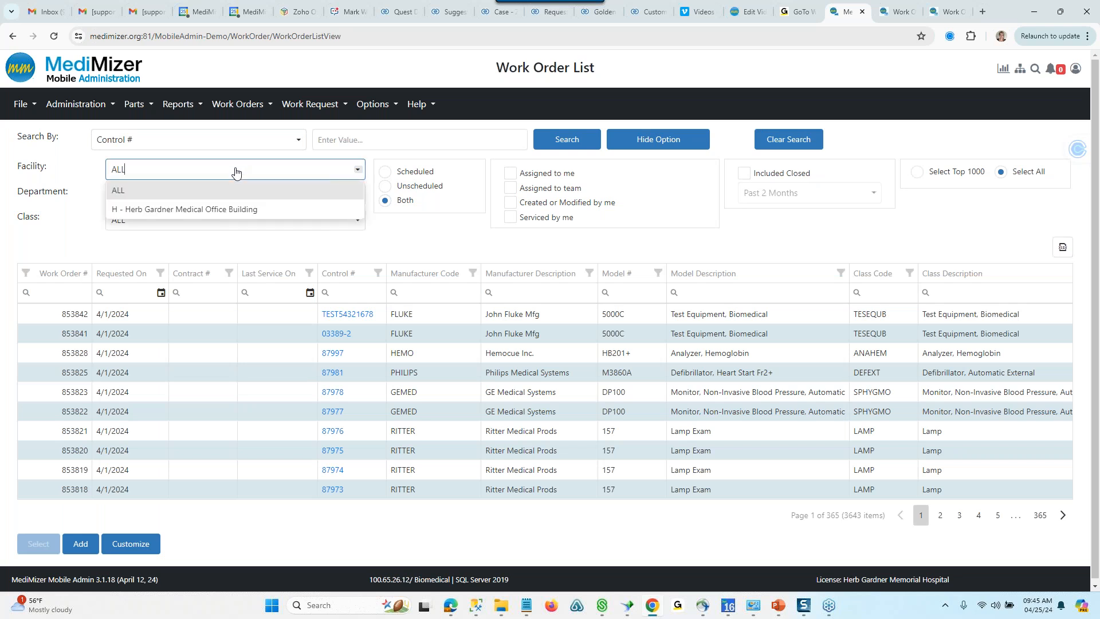
{"action": "left_click", "coordinate": [357, 170]}
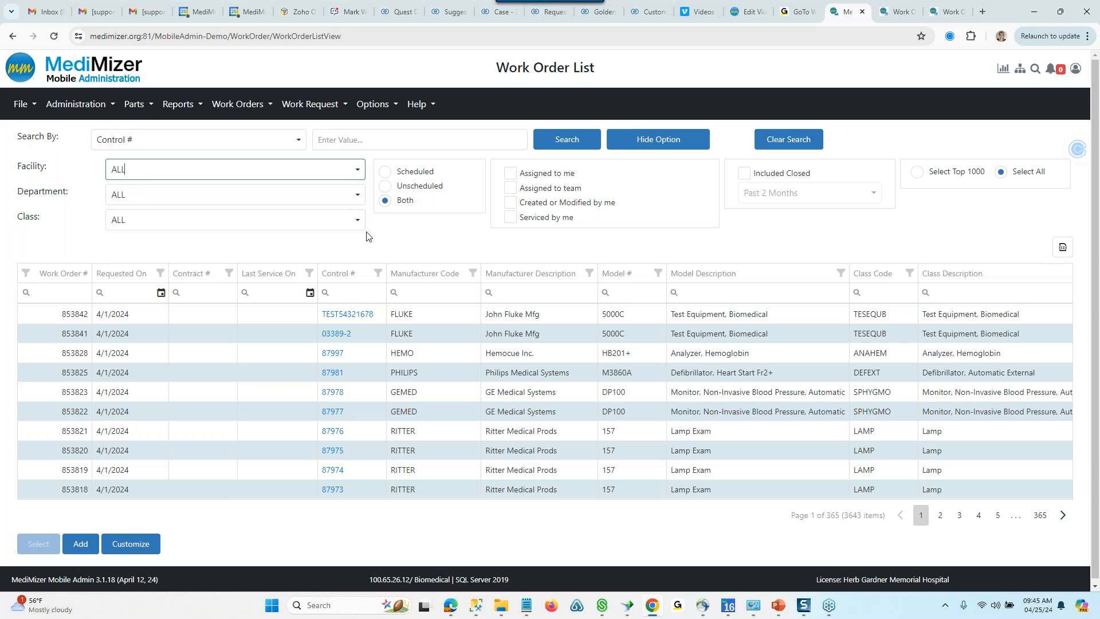
{"action": "left_click", "coordinate": [510, 203]}
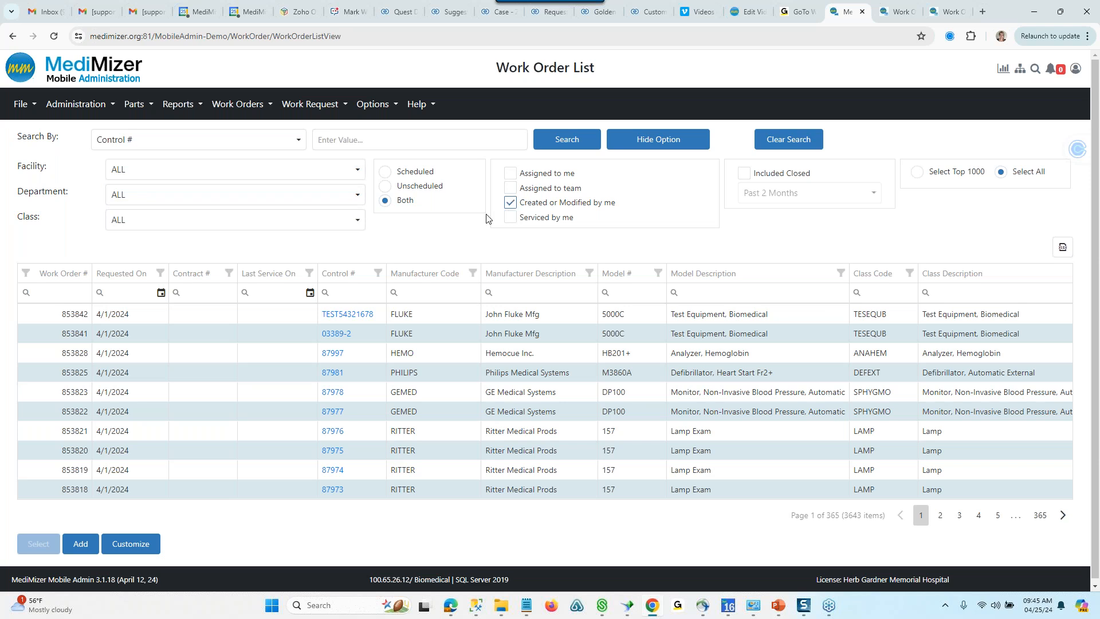
{"action": "left_click", "coordinate": [560, 138]}
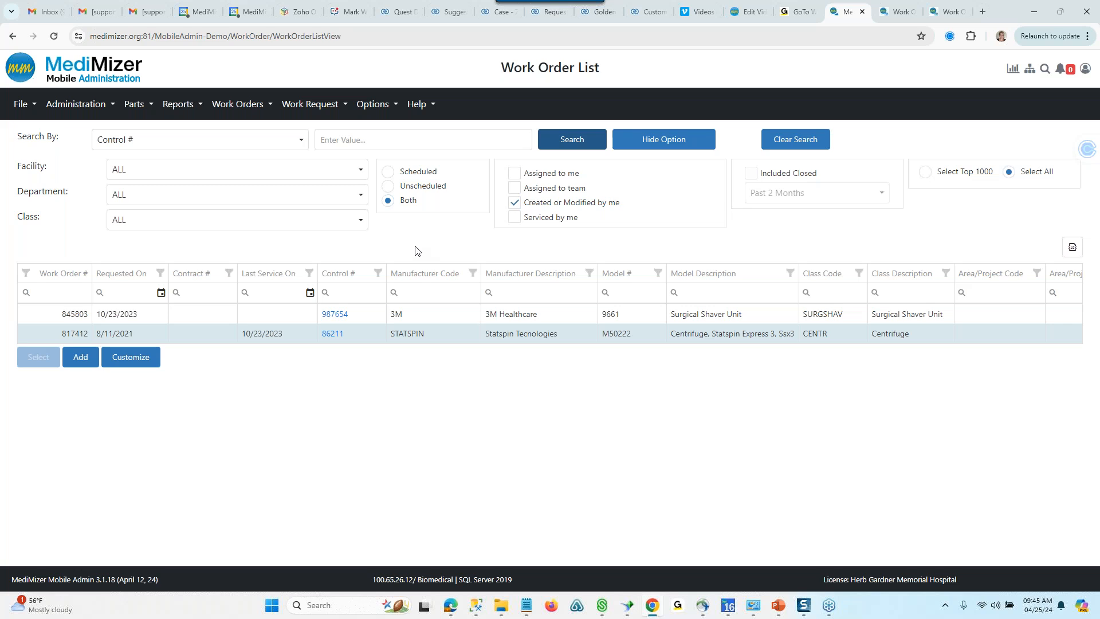
{"action": "left_click", "coordinate": [513, 204]}
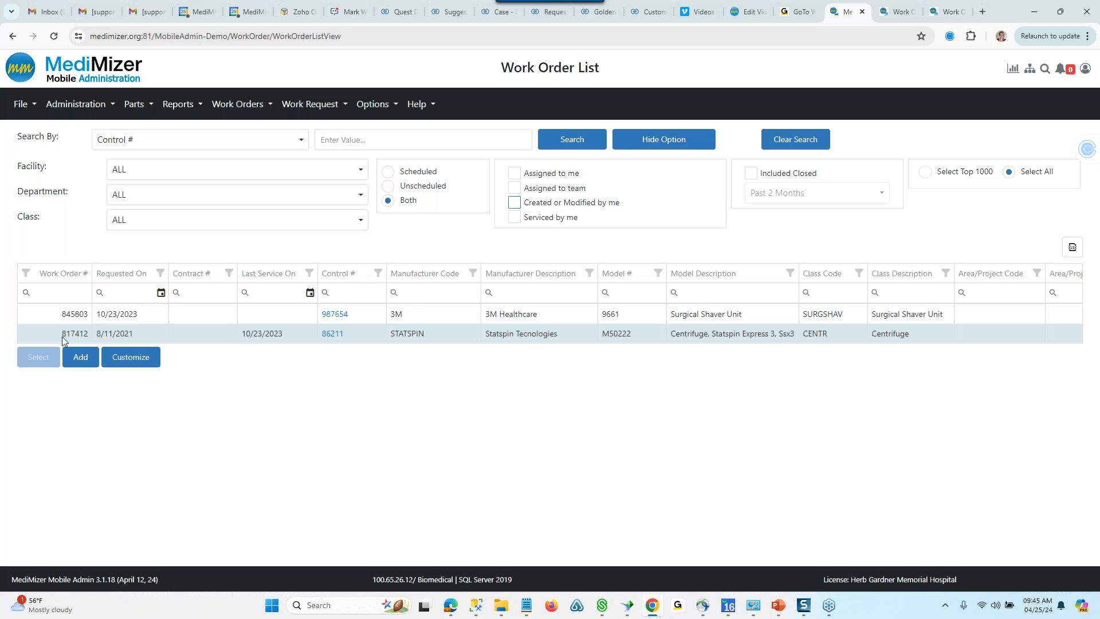
- Customize the Work Order List by adding Created On to the selected columns
{"action": "left_click", "coordinate": [141, 361]}
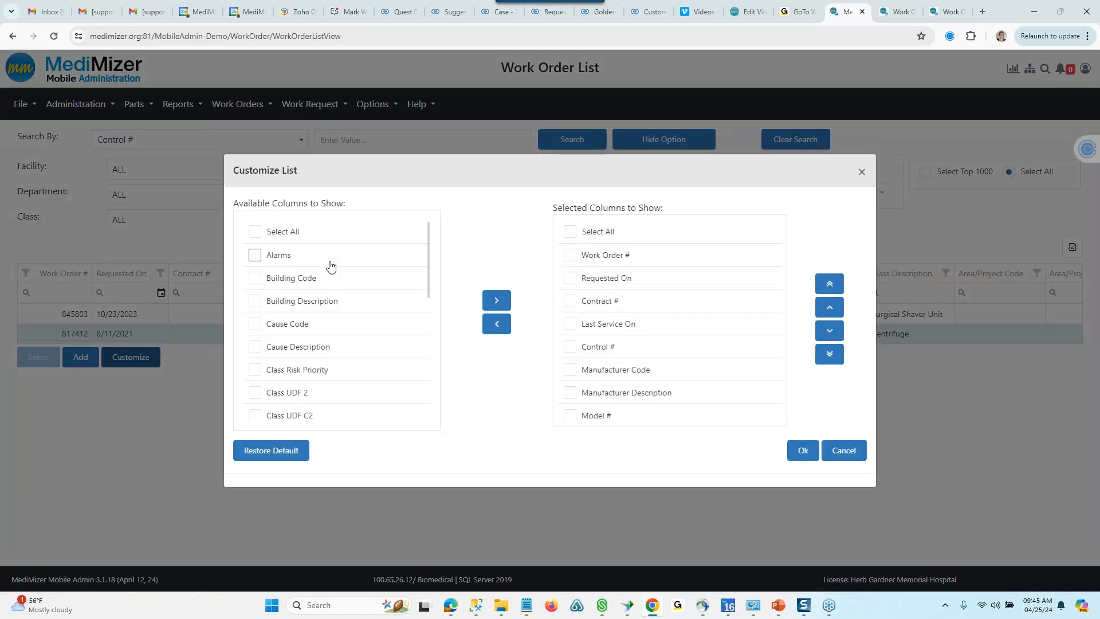
{"action": "left_click_drag", "start_coordinate": [428, 242], "coordinate": [428, 391]}
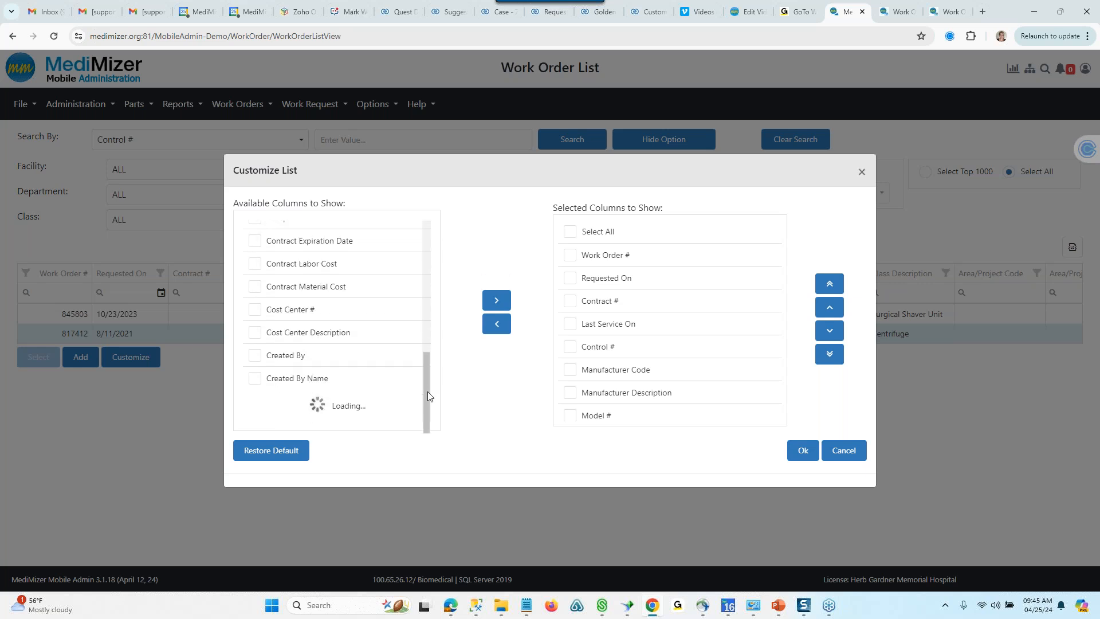
{"action": "left_click_drag", "start_coordinate": [428, 304], "coordinate": [424, 346]}
{"action": "left_click", "coordinate": [254, 307]}
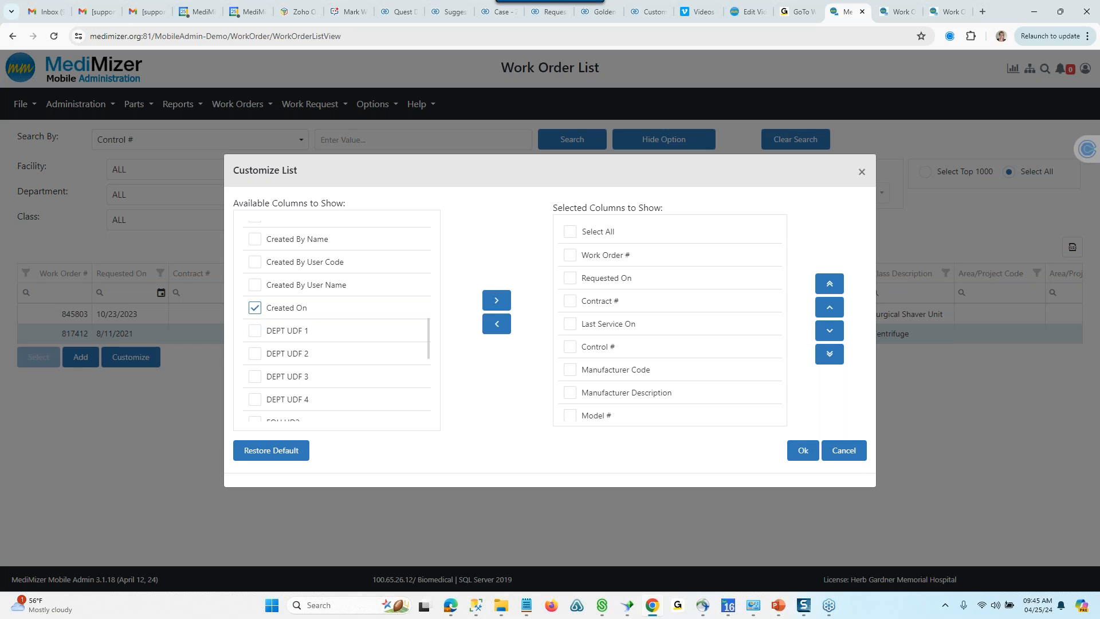
{"action": "left_click", "coordinate": [488, 307]}
- Move Created On to the first position among the selected columns and apply the customized list
{"action": "left_click_drag", "start_coordinate": [780, 253], "coordinate": [782, 403]}
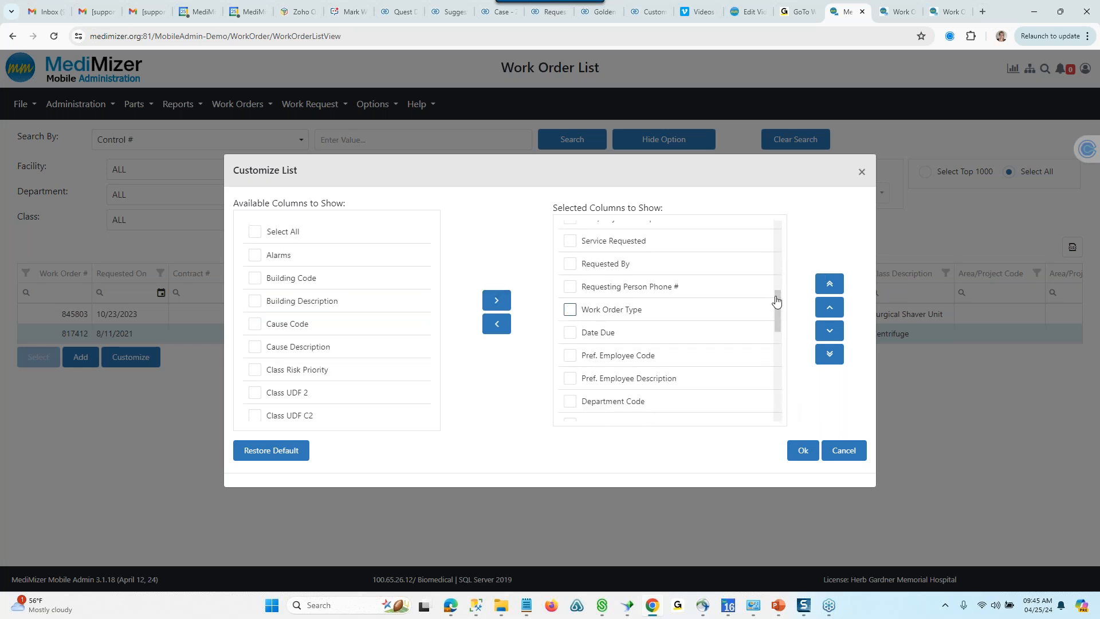
{"action": "left_click_drag", "start_coordinate": [775, 298], "coordinate": [779, 395]}
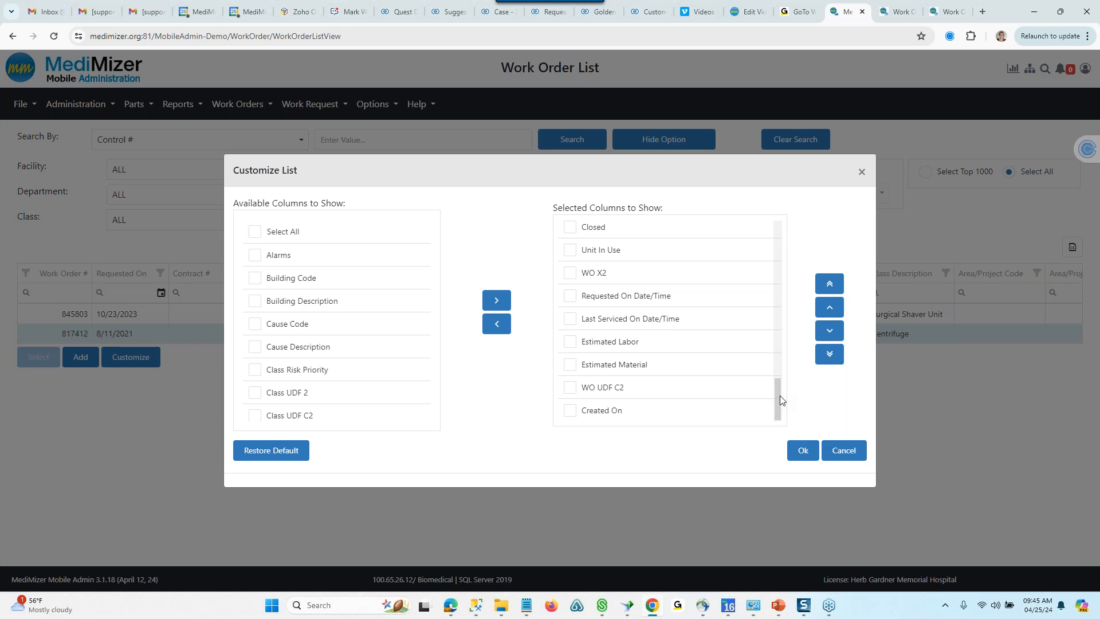
{"action": "left_click", "coordinate": [570, 410]}
{"action": "left_click", "coordinate": [834, 286]}
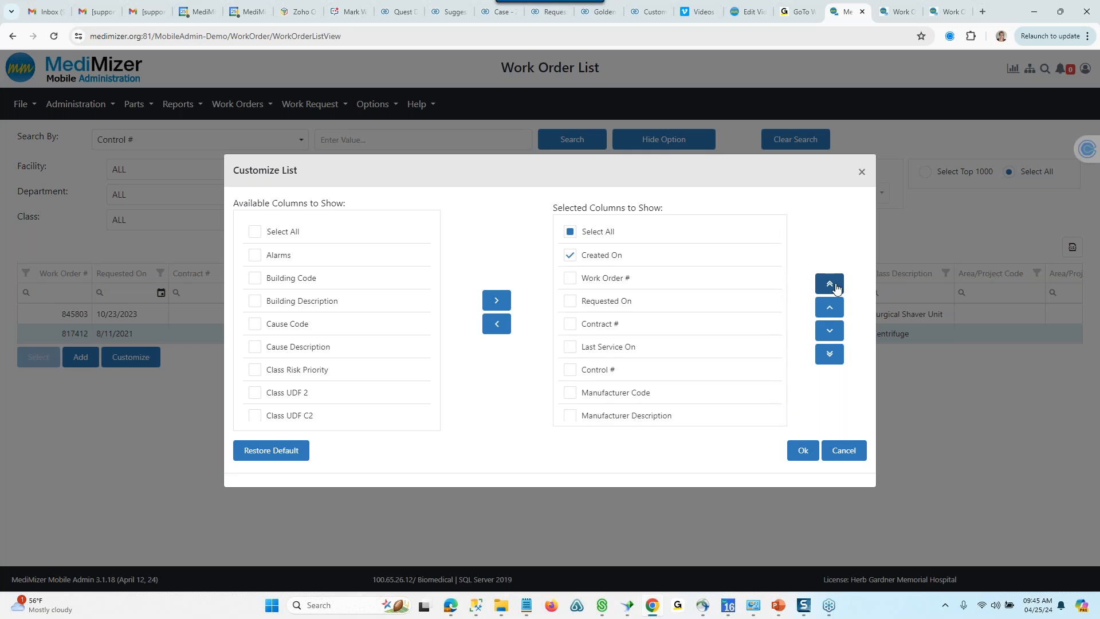
{"action": "left_click", "coordinate": [804, 451]}
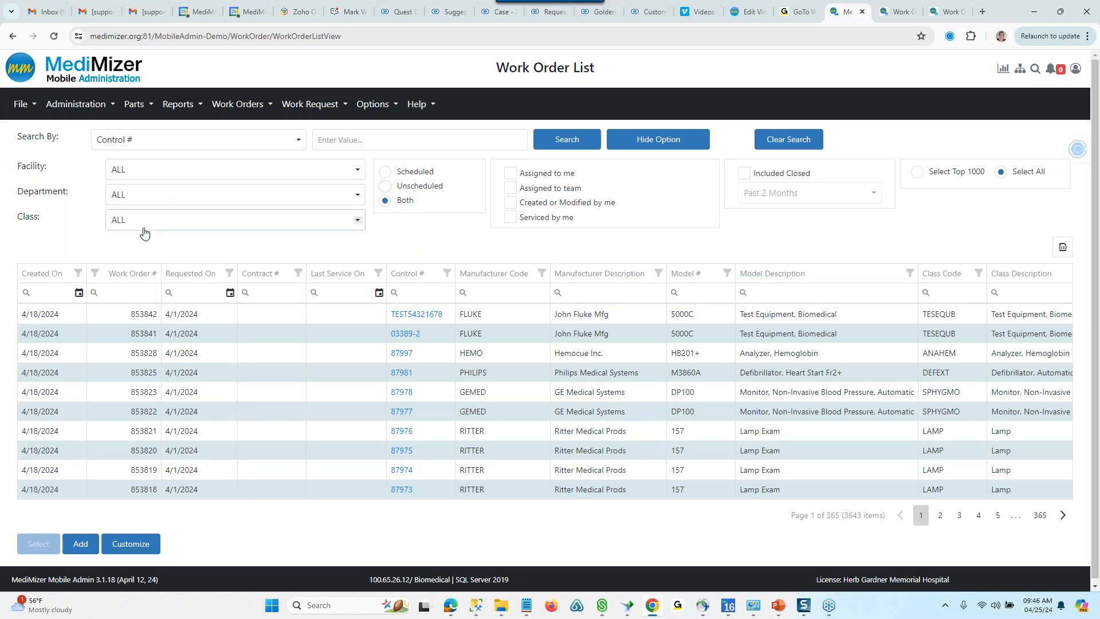
- Try to filter the Created On column by the date 4/25/2024, and clear that date filter
{"action": "left_click", "coordinate": [79, 294]}
{"action": "left_click", "coordinate": [134, 424]}
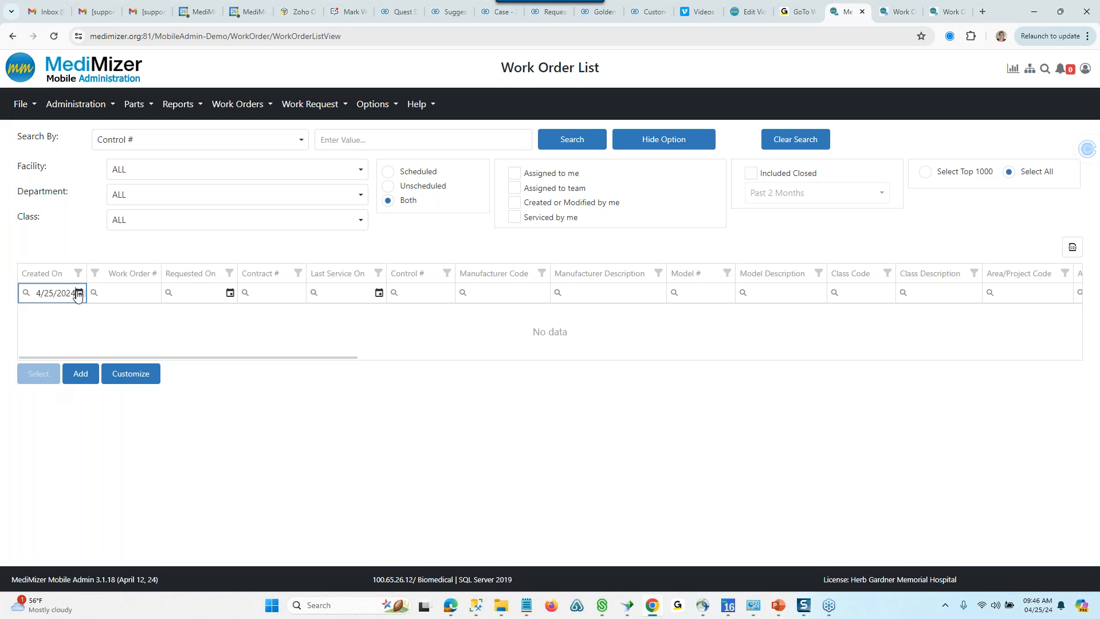
{"action": "left_click", "coordinate": [80, 294]}
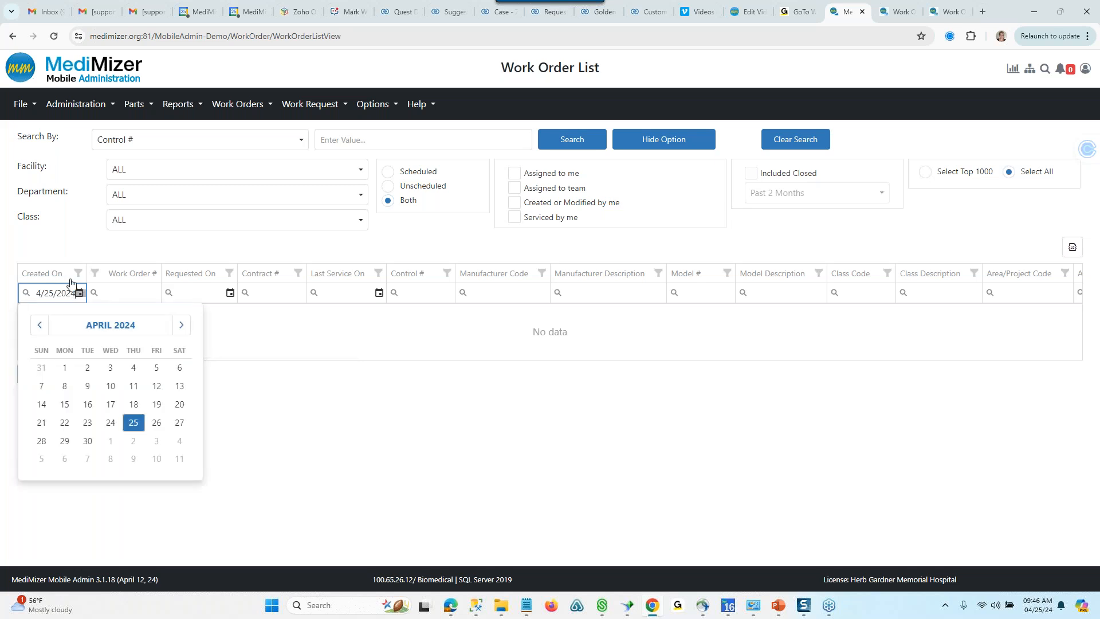
{"action": "left_click", "coordinate": [79, 273]}
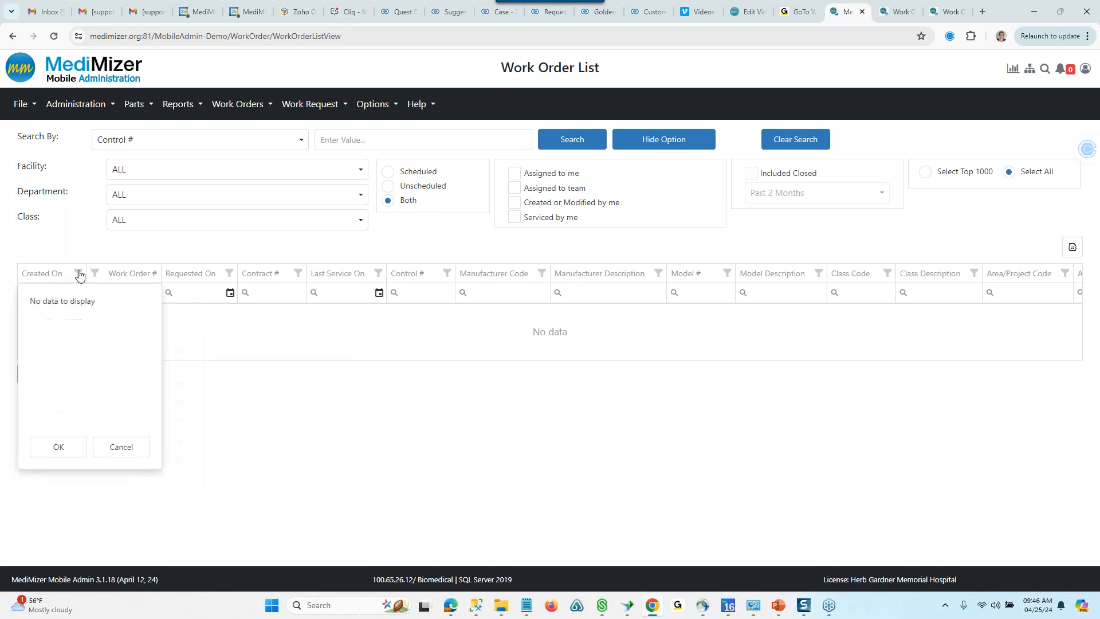
{"action": "left_click", "coordinate": [123, 446]}
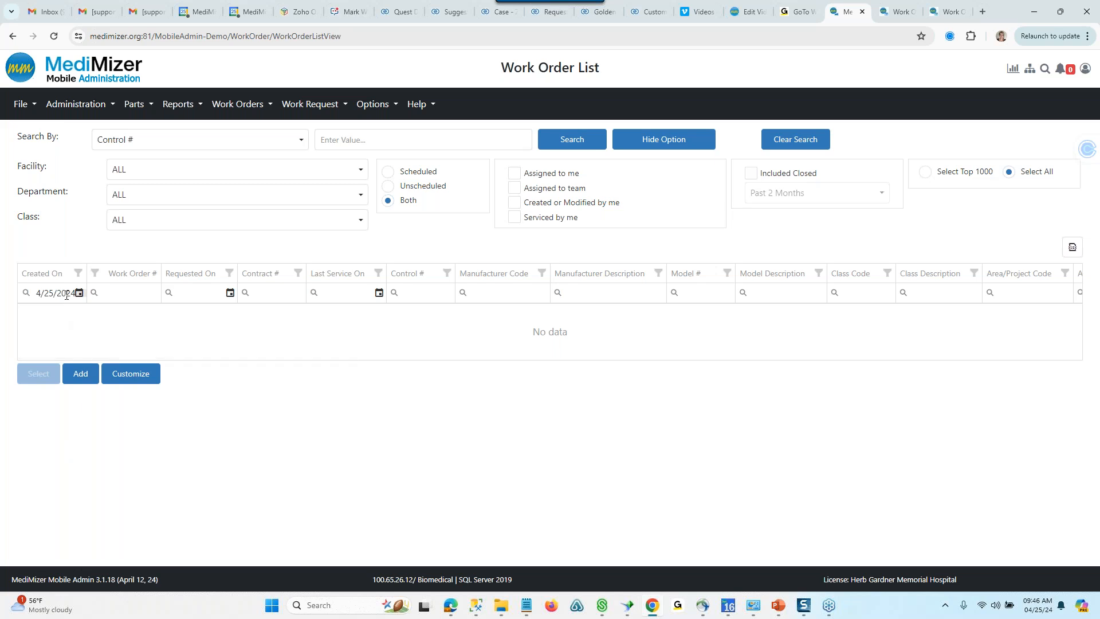
{"action": "left_click", "coordinate": [38, 293]}
{"action": "left_click_drag", "start_coordinate": [54, 293], "coordinate": [129, 294]}
{"action": "key", "text": "BackSpace"}
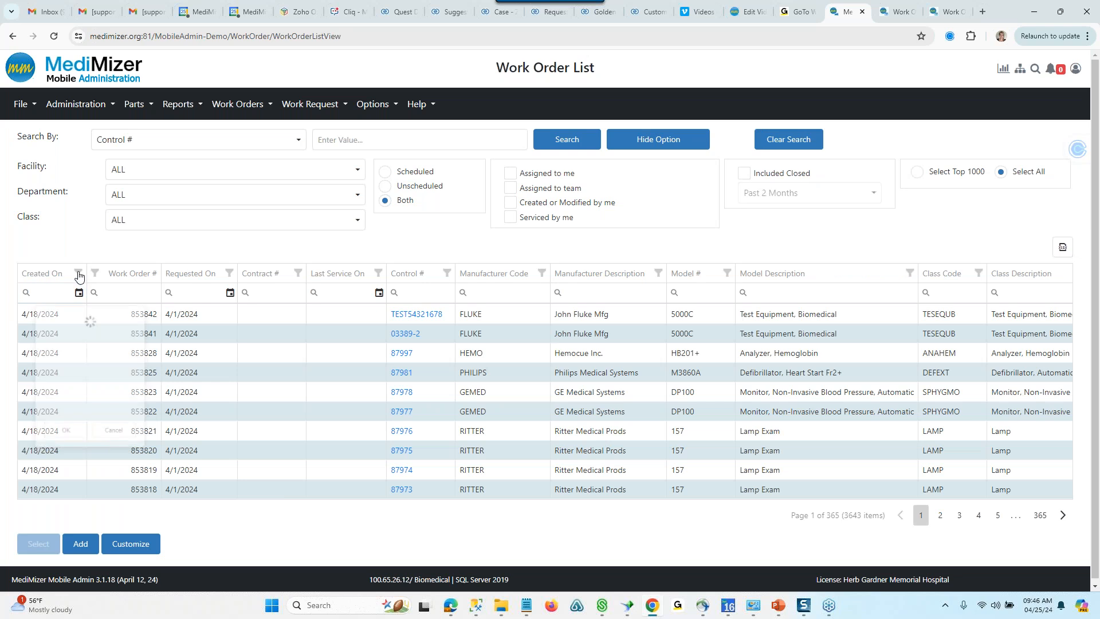
- Filter the Created On column to include only the date 2024/04/18
{"action": "left_click", "coordinate": [79, 273]}
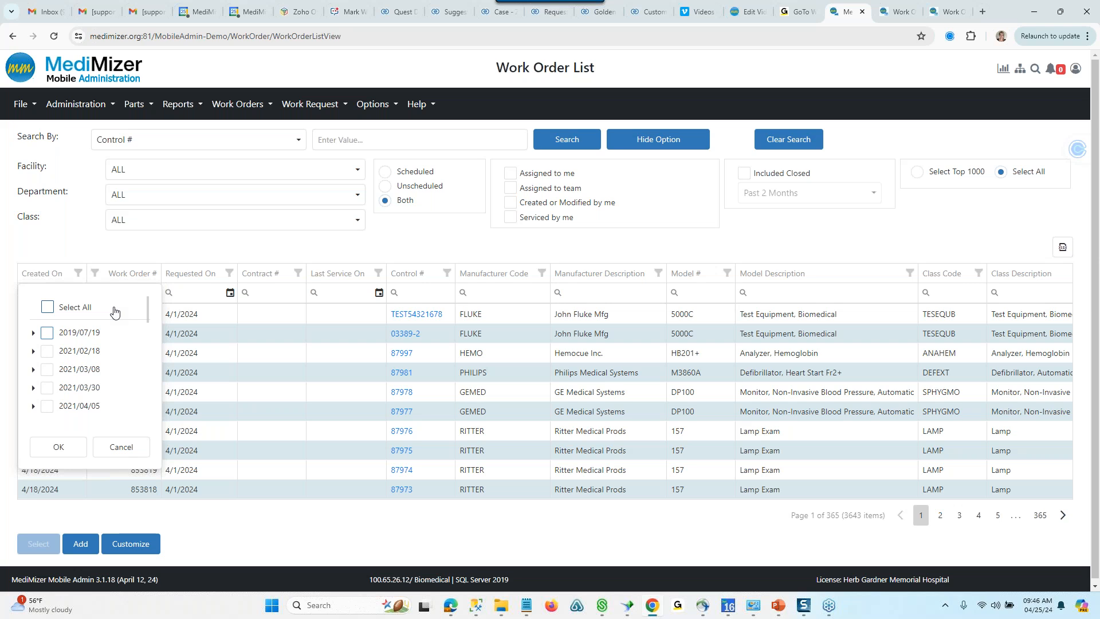
{"action": "left_click_drag", "start_coordinate": [148, 308], "coordinate": [156, 431]}
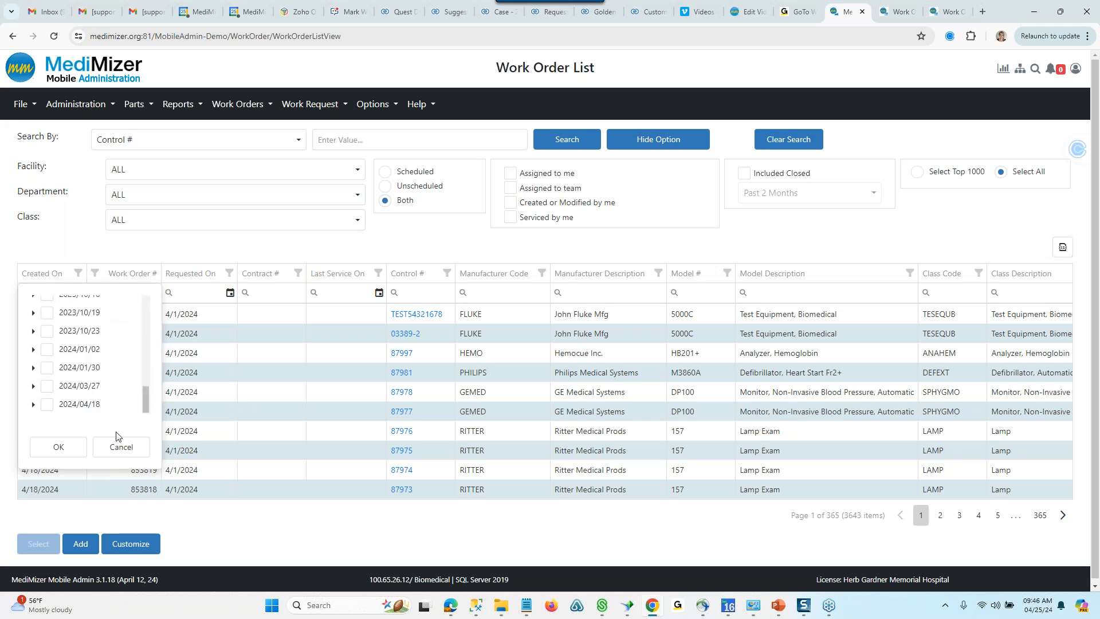
{"action": "left_click", "coordinate": [33, 405]}
{"action": "left_click", "coordinate": [47, 404]}
{"action": "left_click", "coordinate": [34, 451]}
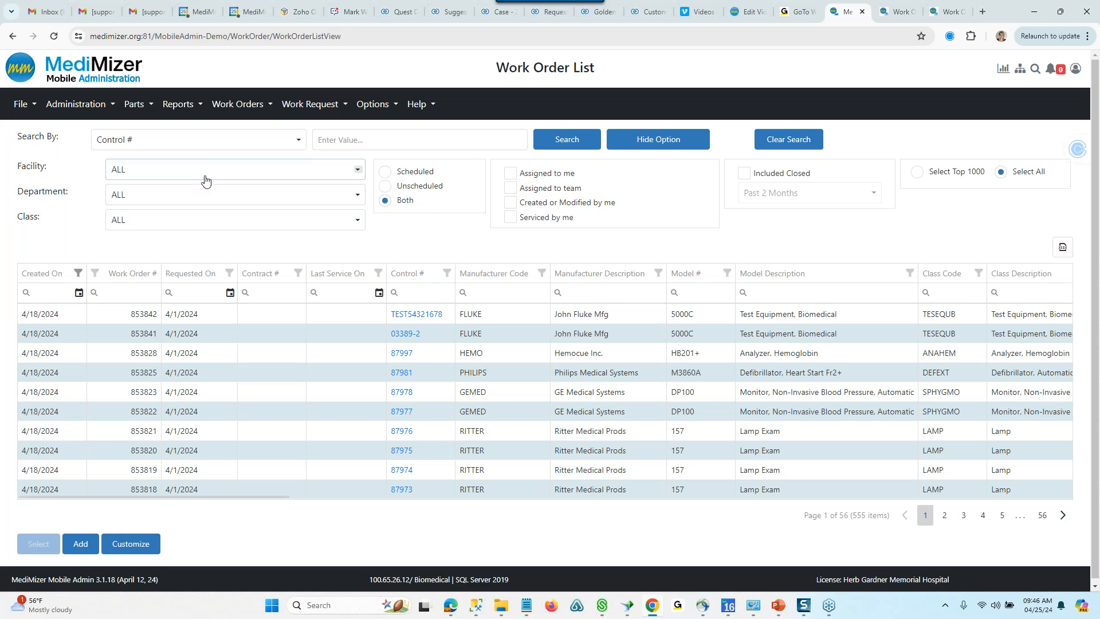
- Filter the Model Description column to include only Analyzer, Blood Glucose
{"action": "left_click", "coordinate": [910, 275]}
{"action": "left_click", "coordinate": [798, 330]}
{"action": "left_click", "coordinate": [814, 446]}
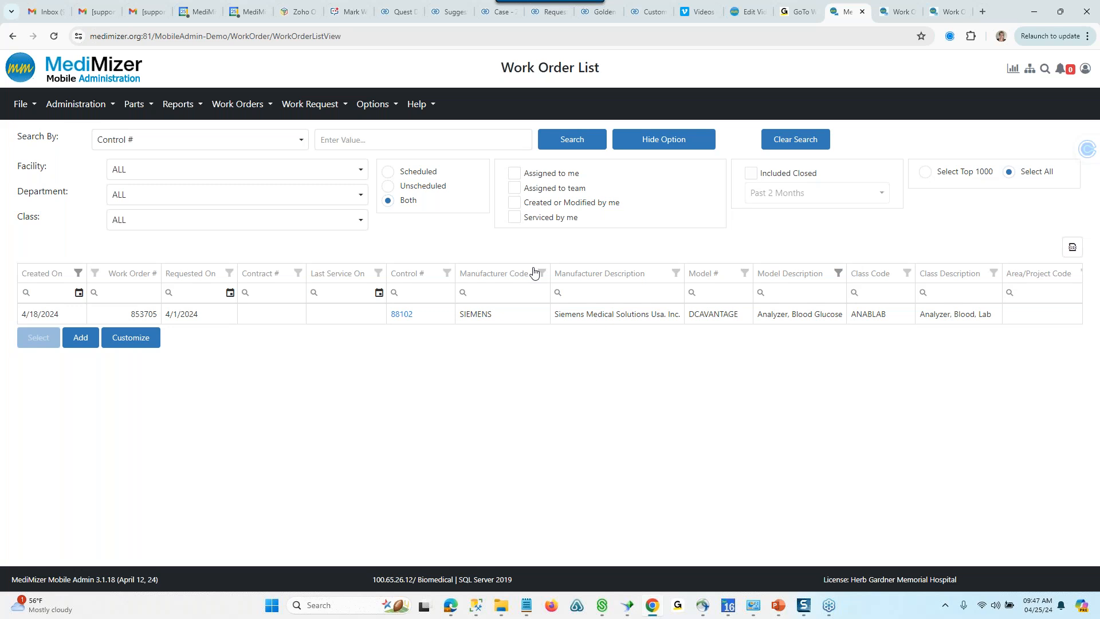
- Add a service with an increased time used to the blood glucose analyzer's work order and save it closed
{"action": "double_click", "coordinate": [175, 314]}
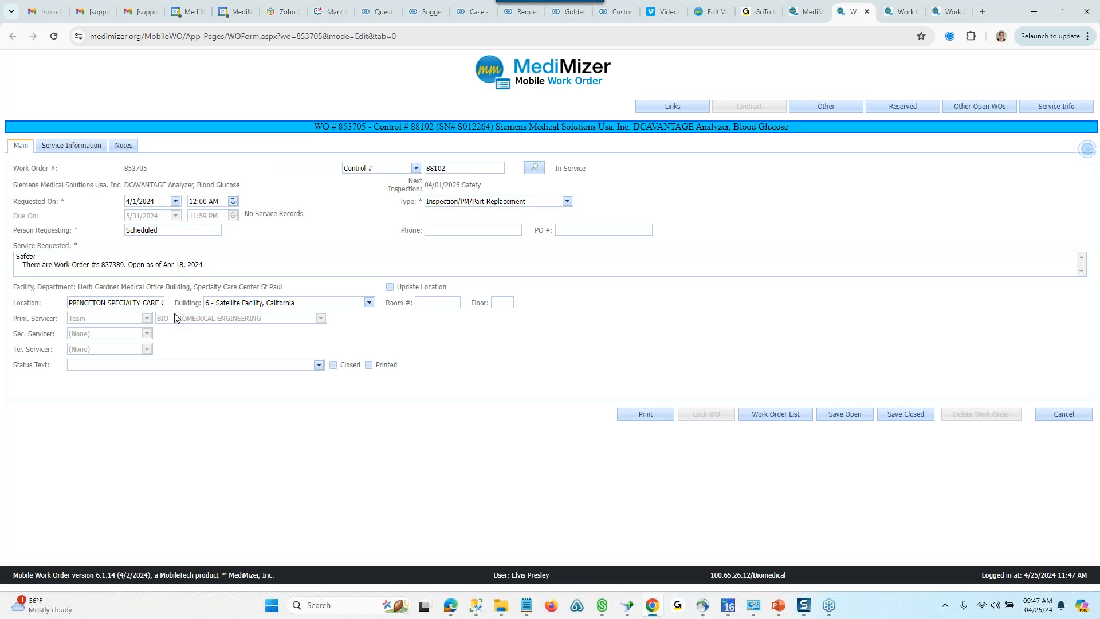
{"action": "left_click", "coordinate": [86, 146]}
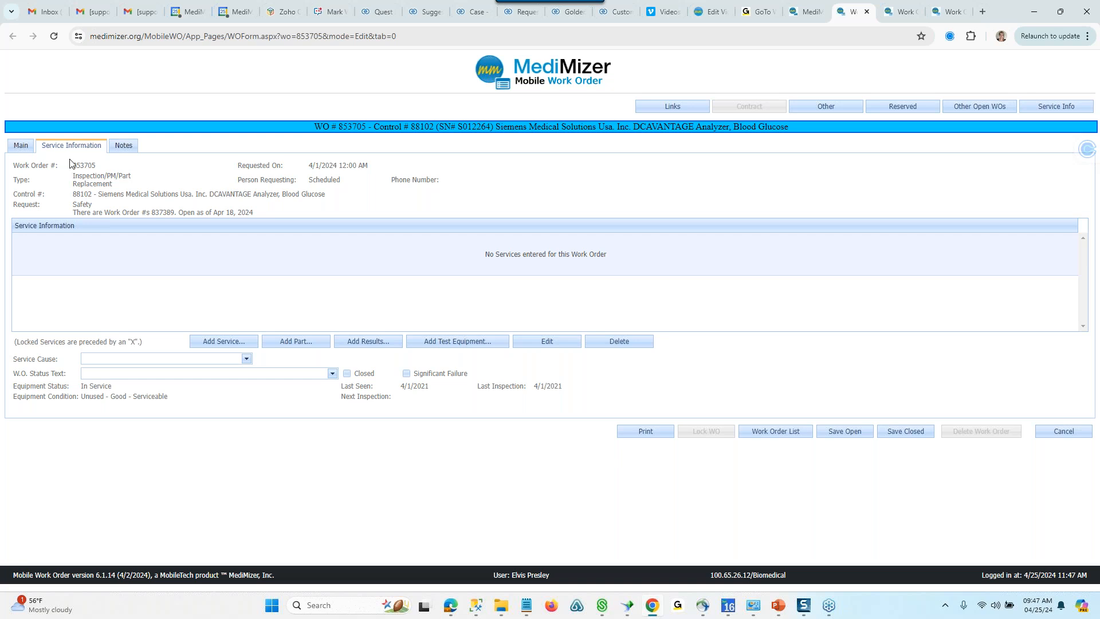
{"action": "left_click", "coordinate": [243, 344]}
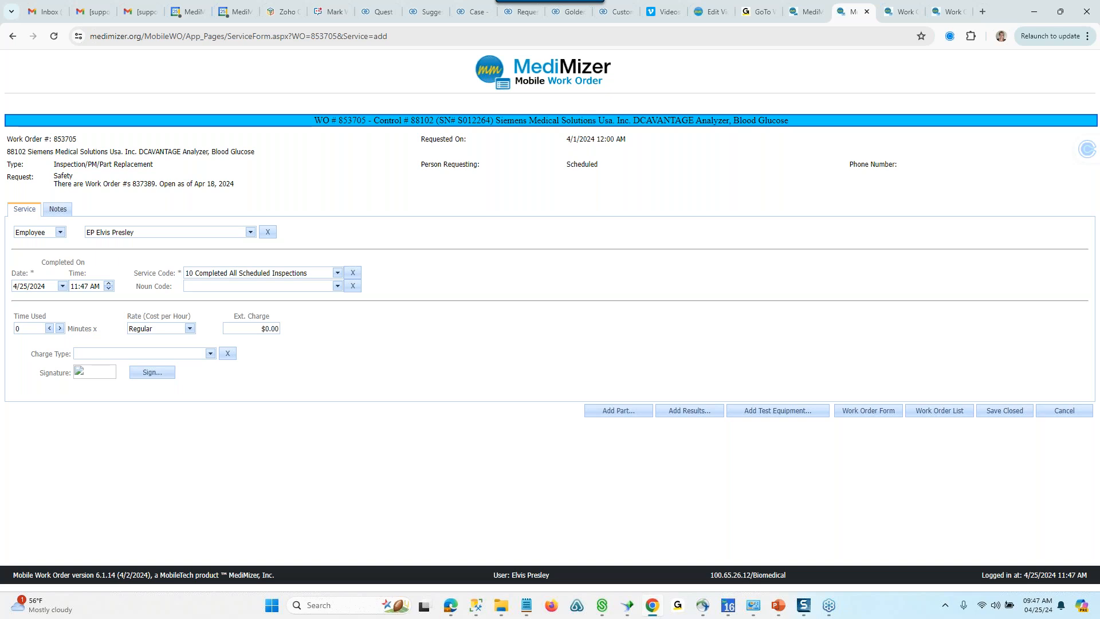
{"action": "left_click", "coordinate": [60, 328]}
{"action": "left_click", "coordinate": [60, 328]}
{"action": "left_click", "coordinate": [1026, 411]}
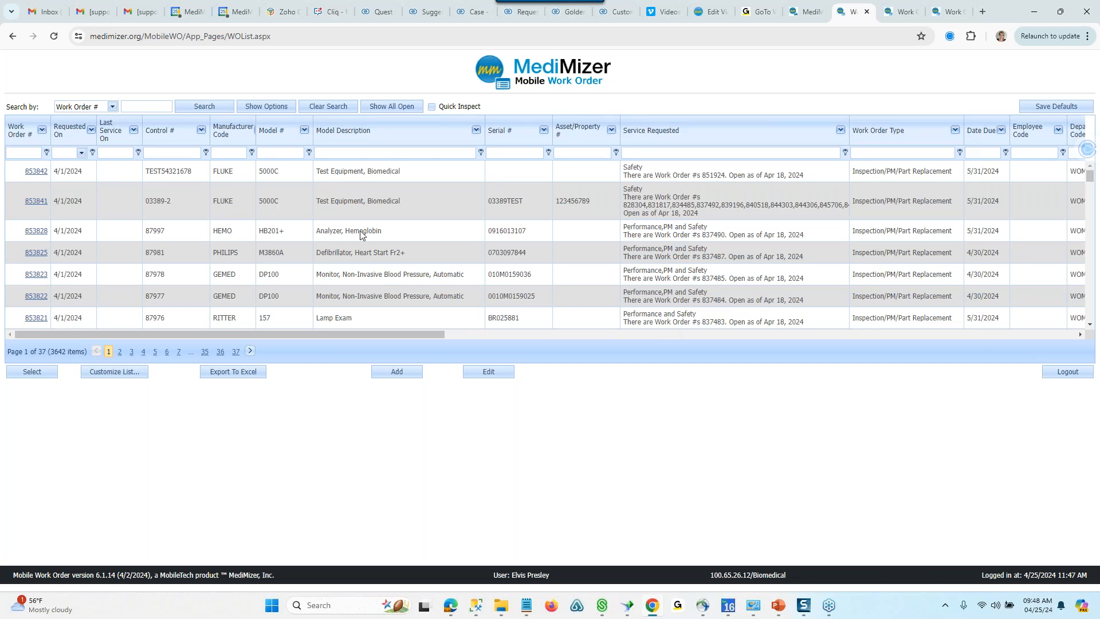
- Show the search options and add the Class Description column between Model Description and Serial # in the work order list
{"action": "left_click", "coordinate": [282, 107]}
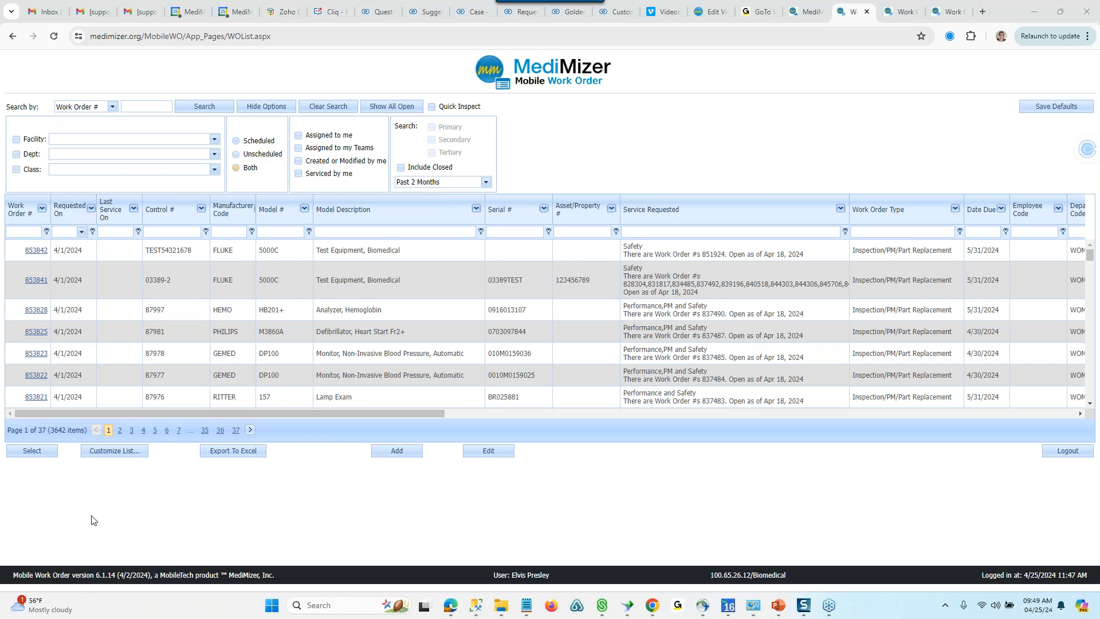
{"action": "left_click", "coordinate": [124, 453]}
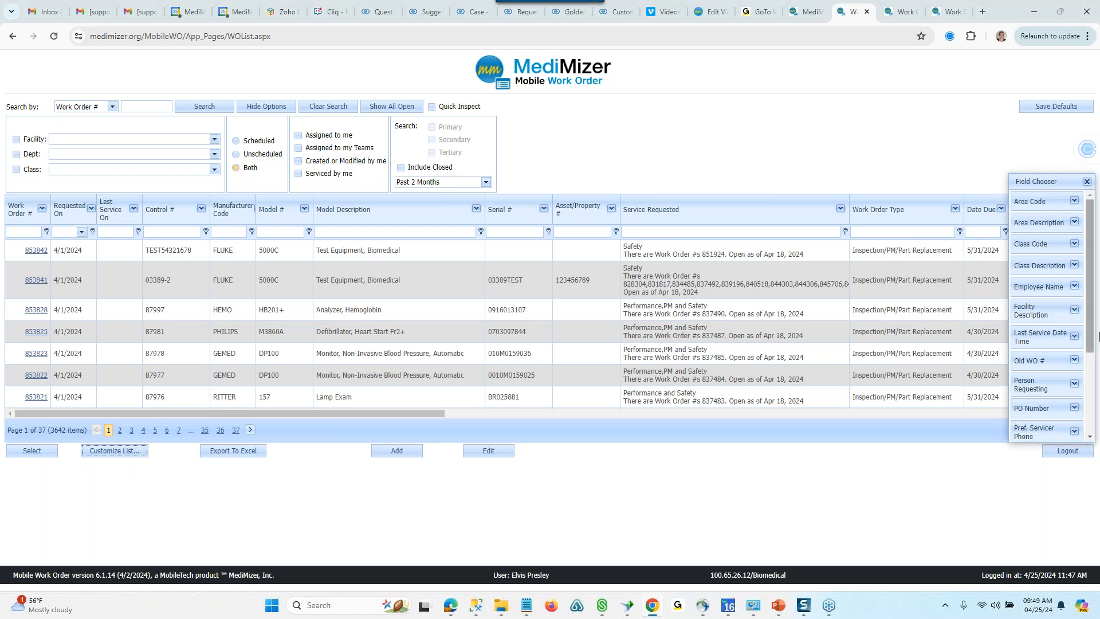
{"action": "scroll", "coordinate": [1031, 280], "scroll_direction": "down", "scroll_amount": 3}
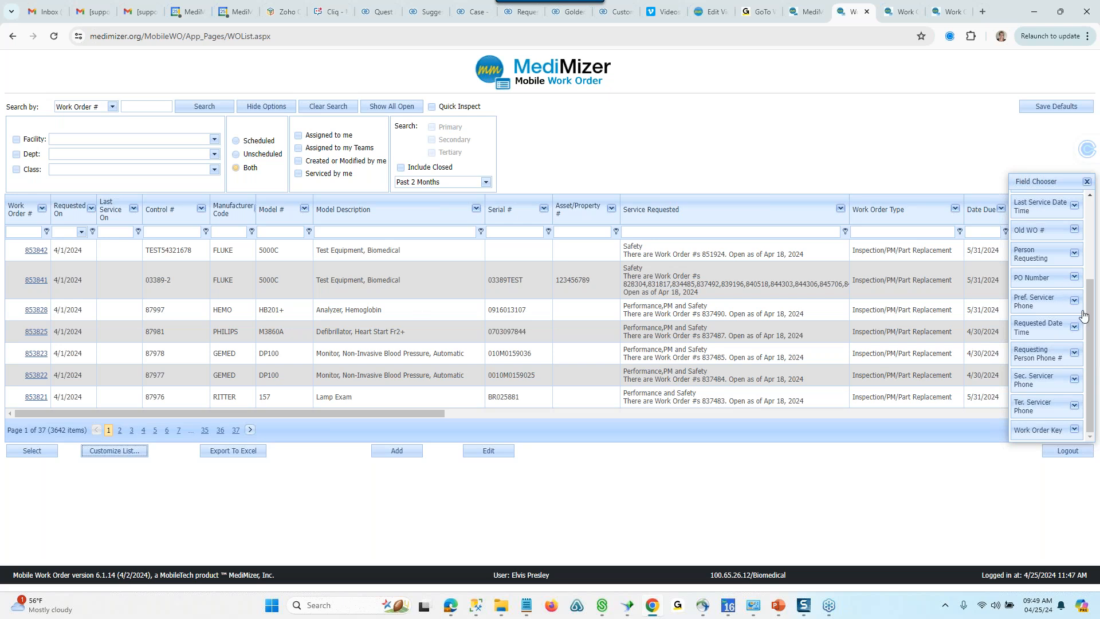
{"action": "left_click_drag", "start_coordinate": [1090, 319], "coordinate": [1090, 245]}
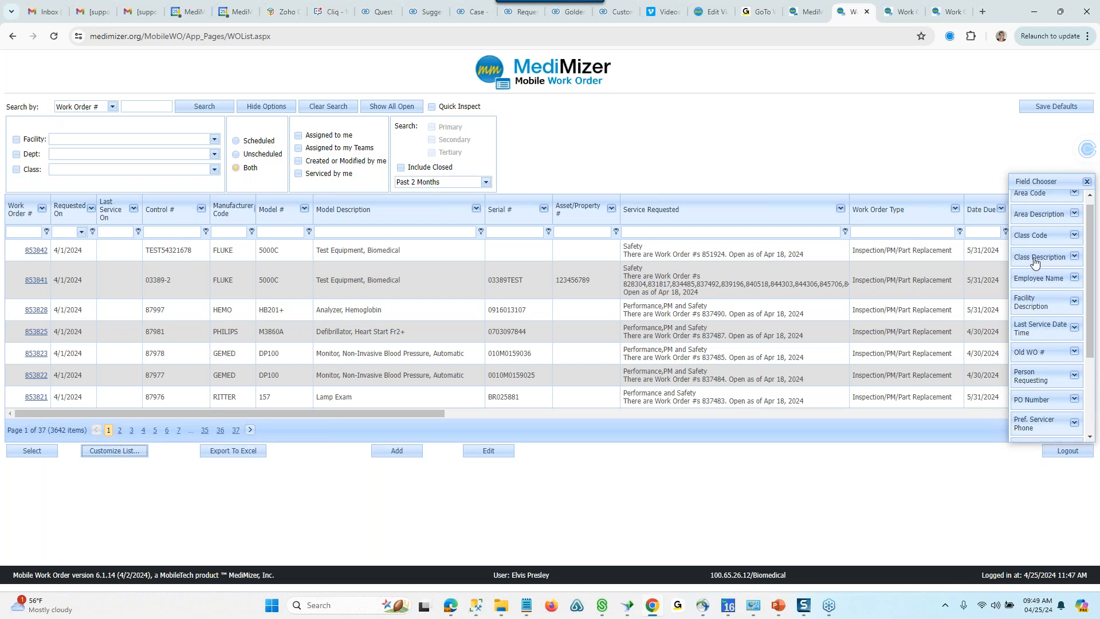
{"action": "left_click_drag", "start_coordinate": [1038, 262], "coordinate": [486, 214]}
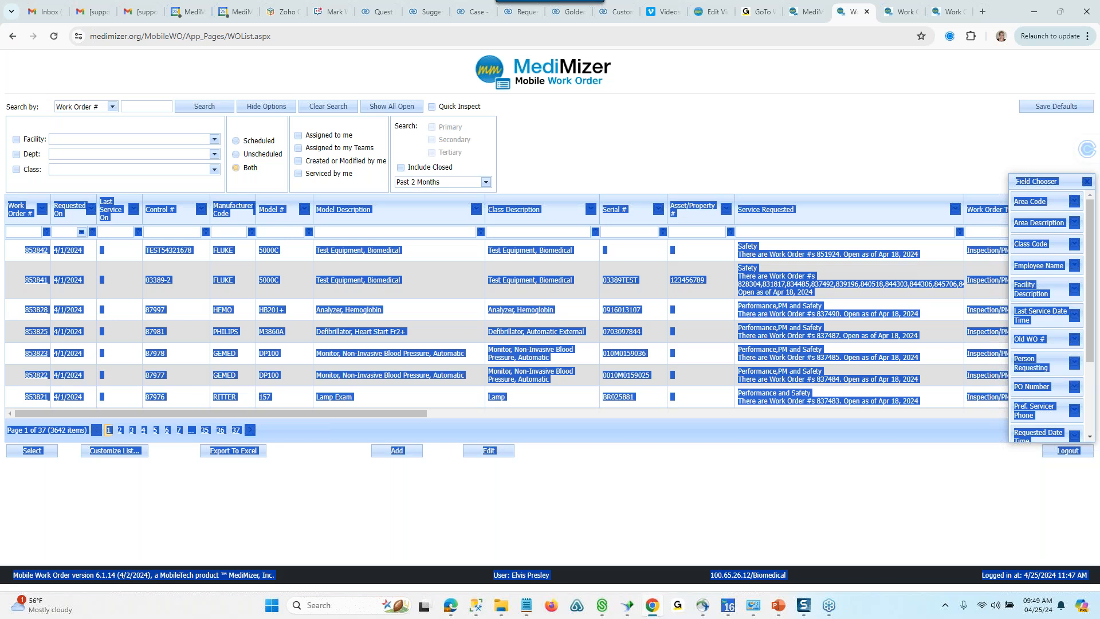
{"action": "left_click", "coordinate": [583, 160]}
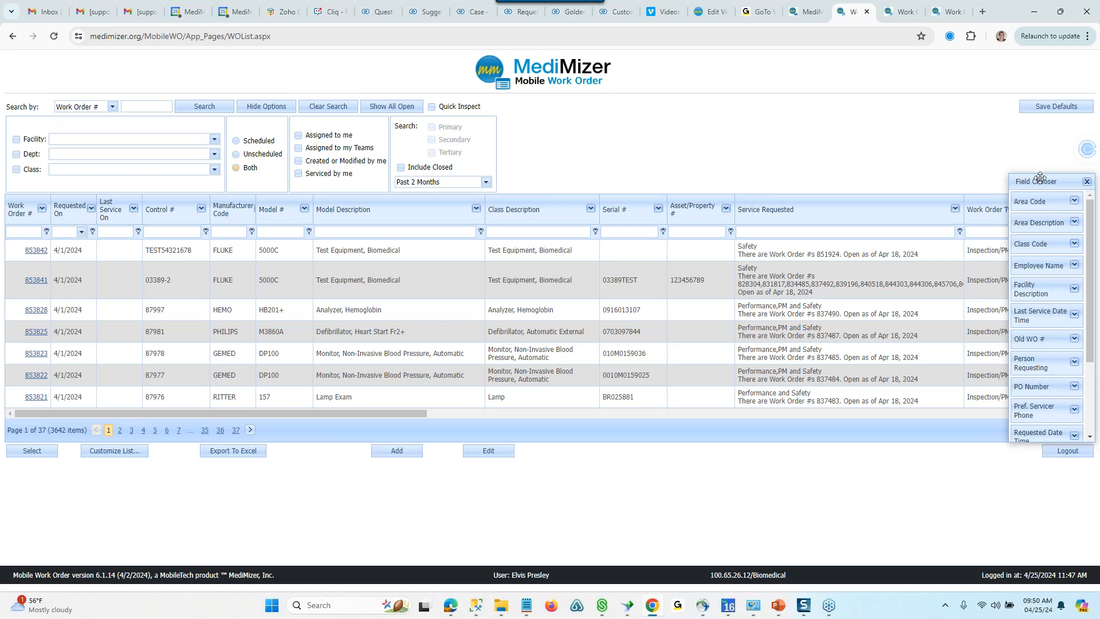
{"action": "left_click", "coordinate": [1084, 10]}
{"action": "left_click", "coordinate": [1086, 181]}
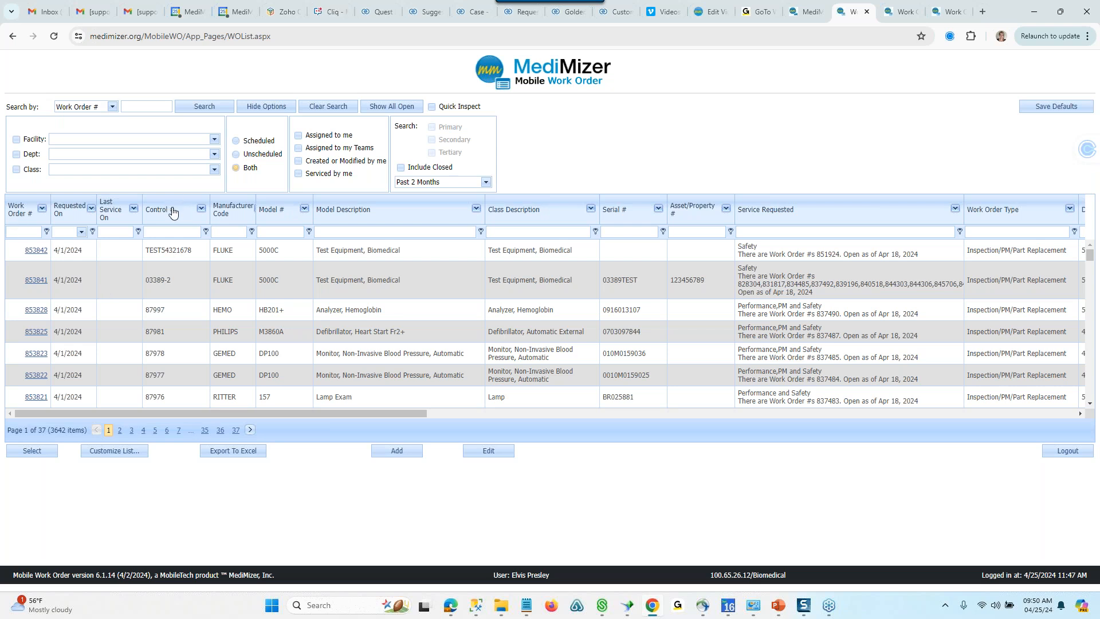
- Move the Control # column ahead of Work Order # so it comes first in the list
{"action": "left_click_drag", "start_coordinate": [169, 212], "coordinate": [28, 212]}
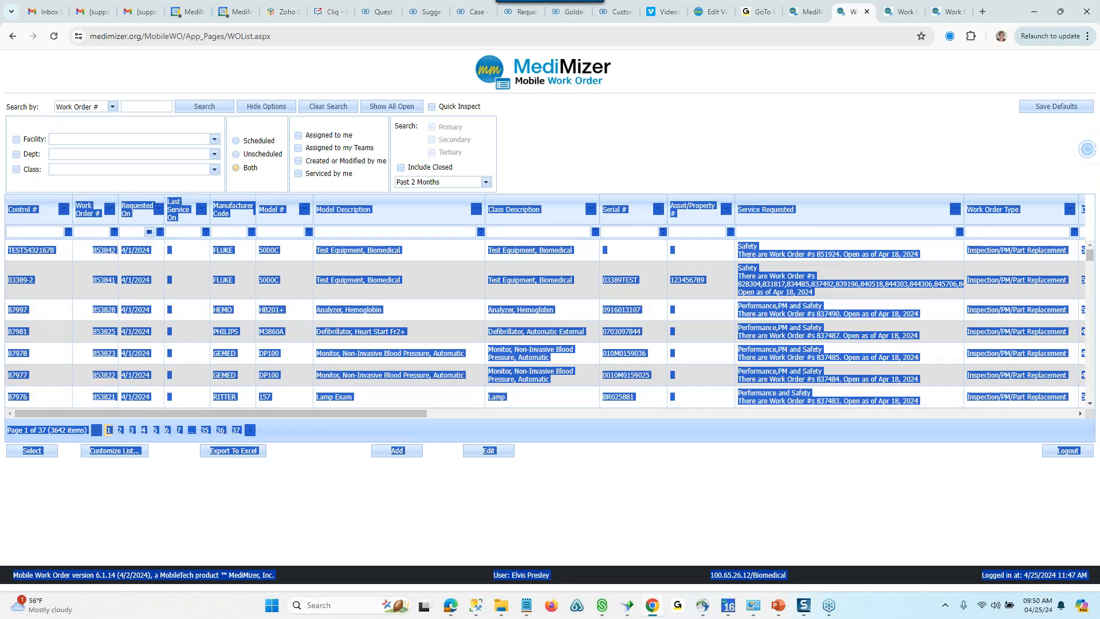
{"action": "left_click", "coordinate": [546, 127]}
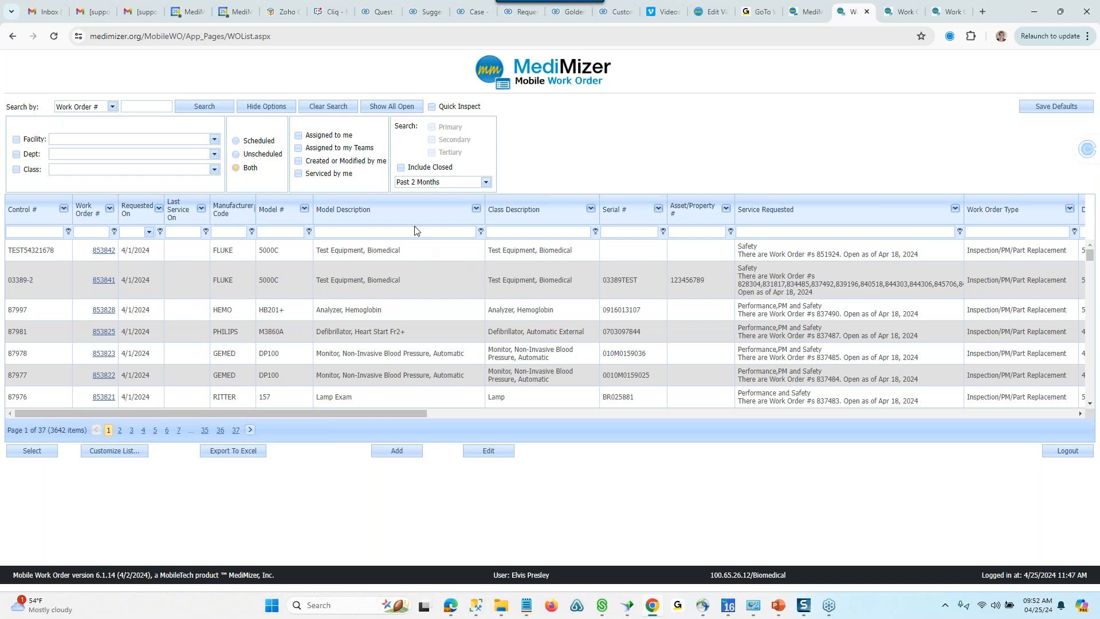
- Open the work order for control # 87977, the DP100 monitor, and add a service with 25 minutes of time used
{"action": "left_click", "coordinate": [105, 376]}
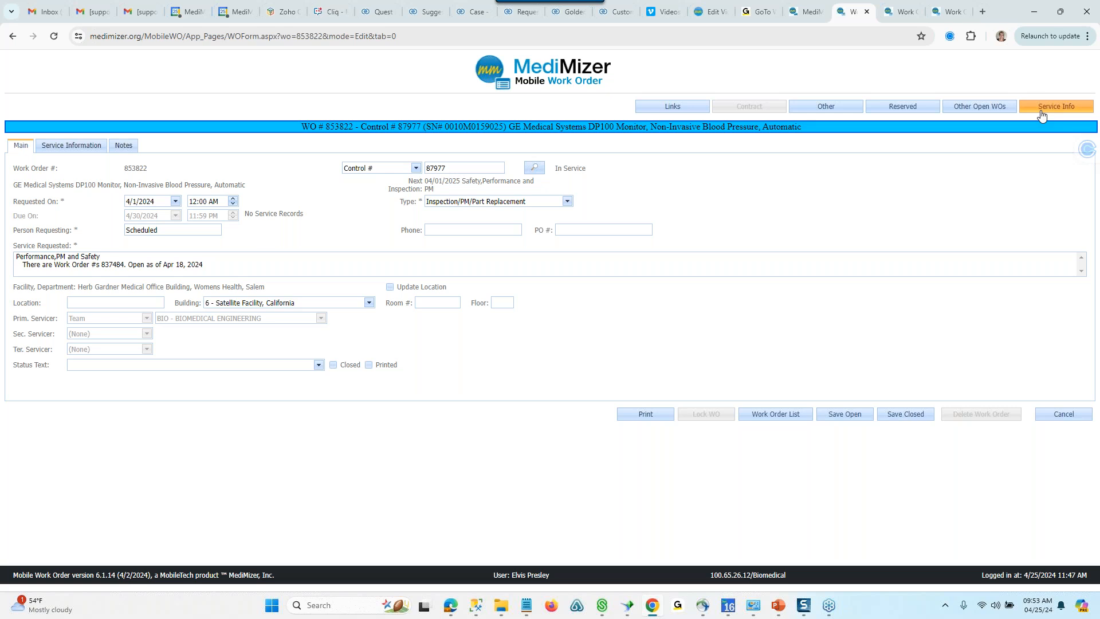
{"action": "left_click", "coordinate": [53, 150]}
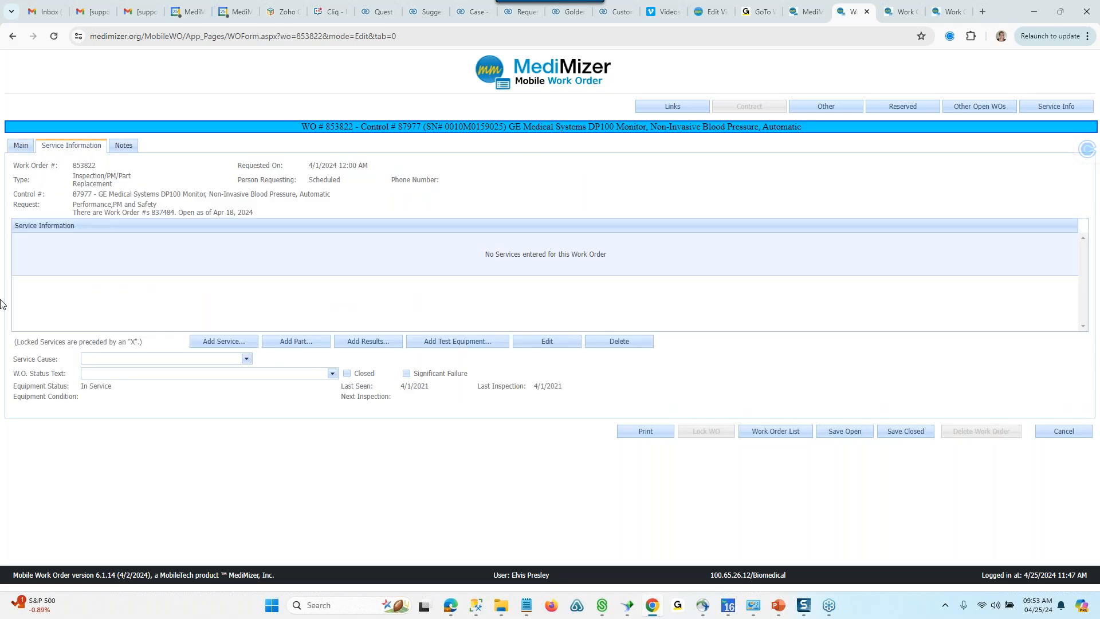
{"action": "left_click", "coordinate": [250, 342]}
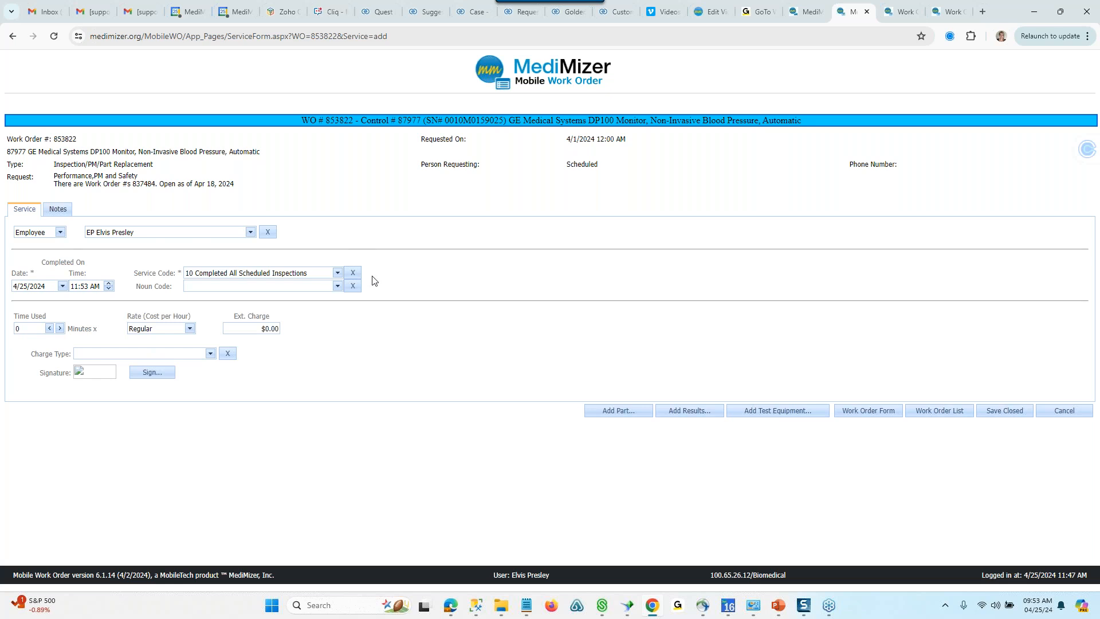
{"action": "left_click", "coordinate": [59, 328]}
{"action": "left_click", "coordinate": [60, 328]}
{"action": "left_click", "coordinate": [59, 329]}
- Add results for the due Safety, Performance and PM procedures, marking the remaining checks as passed, and return to the service form
{"action": "left_click", "coordinate": [680, 413]}
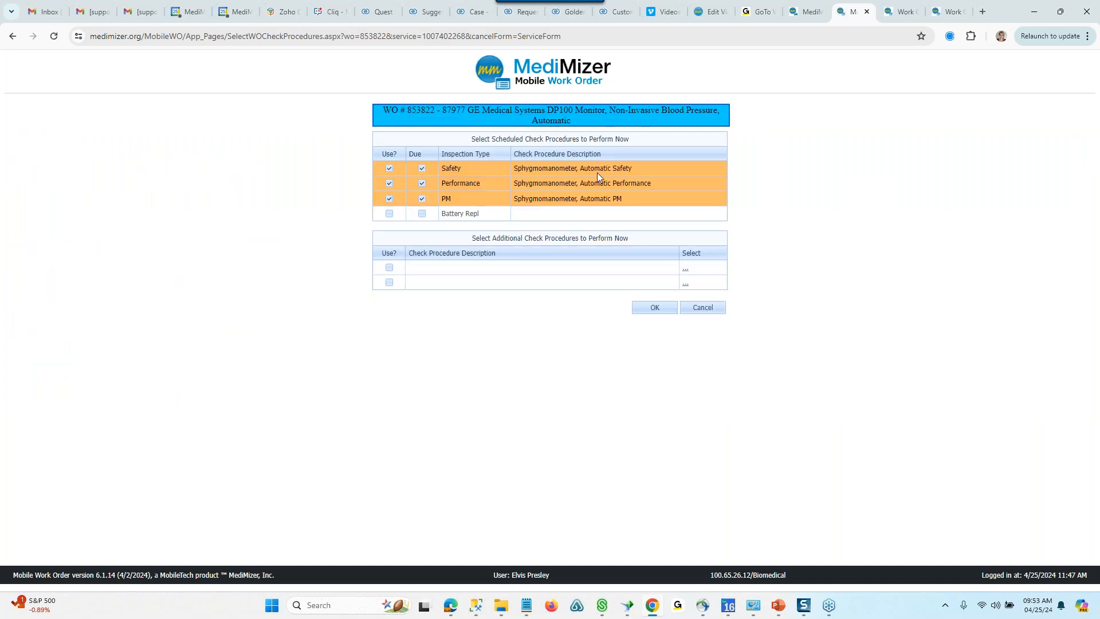
{"action": "left_click", "coordinate": [665, 313]}
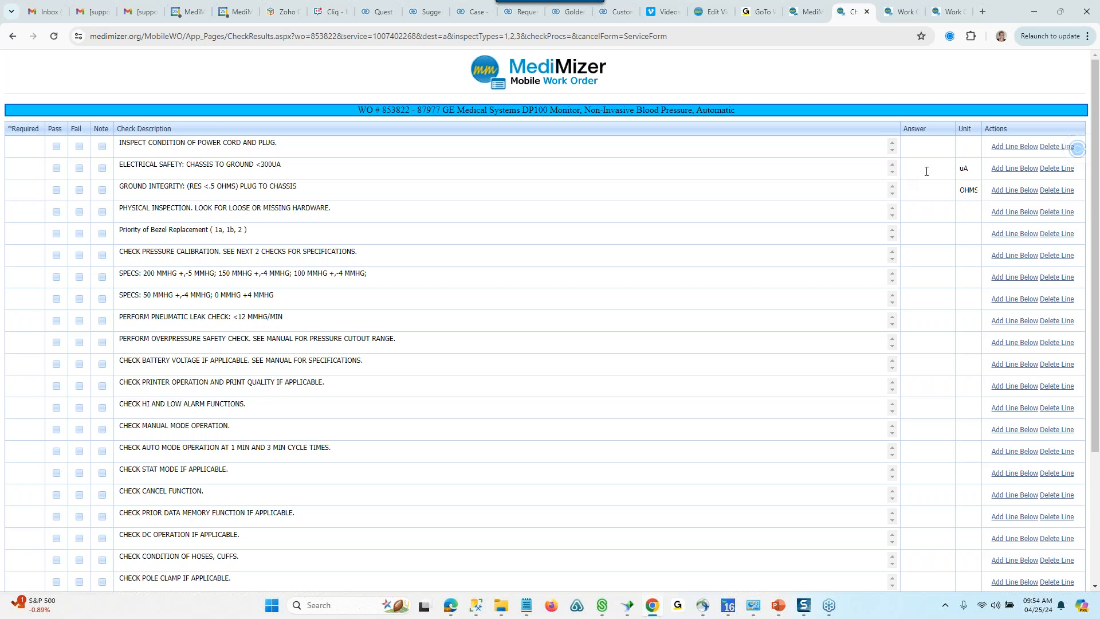
{"action": "scroll", "coordinate": [927, 211], "scroll_direction": "down", "scroll_amount": 2}
{"action": "scroll", "coordinate": [926, 211], "scroll_direction": "down", "scroll_amount": 2}
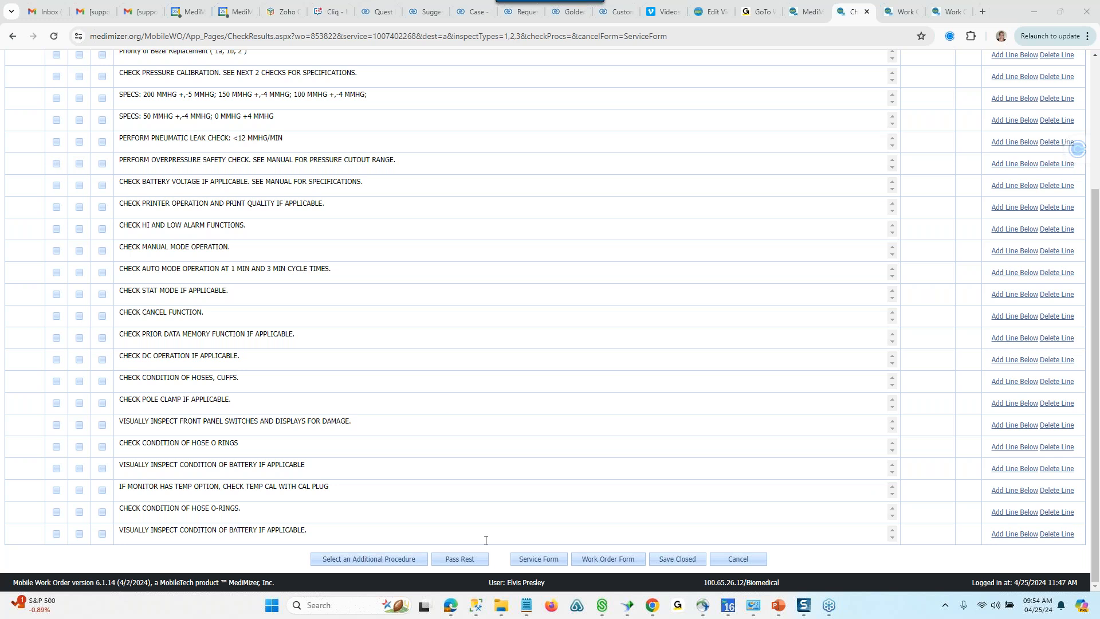
{"action": "left_click", "coordinate": [480, 561]}
{"action": "left_click_drag", "start_coordinate": [1095, 493], "coordinate": [1088, 312]}
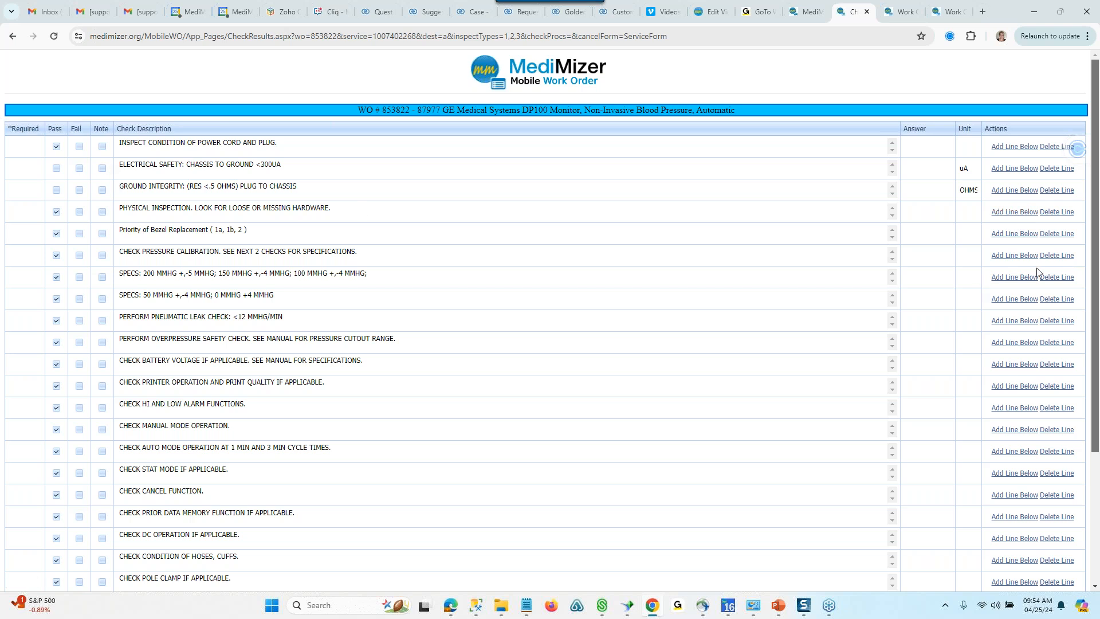
{"action": "left_click_drag", "start_coordinate": [1096, 242], "coordinate": [1096, 426]}
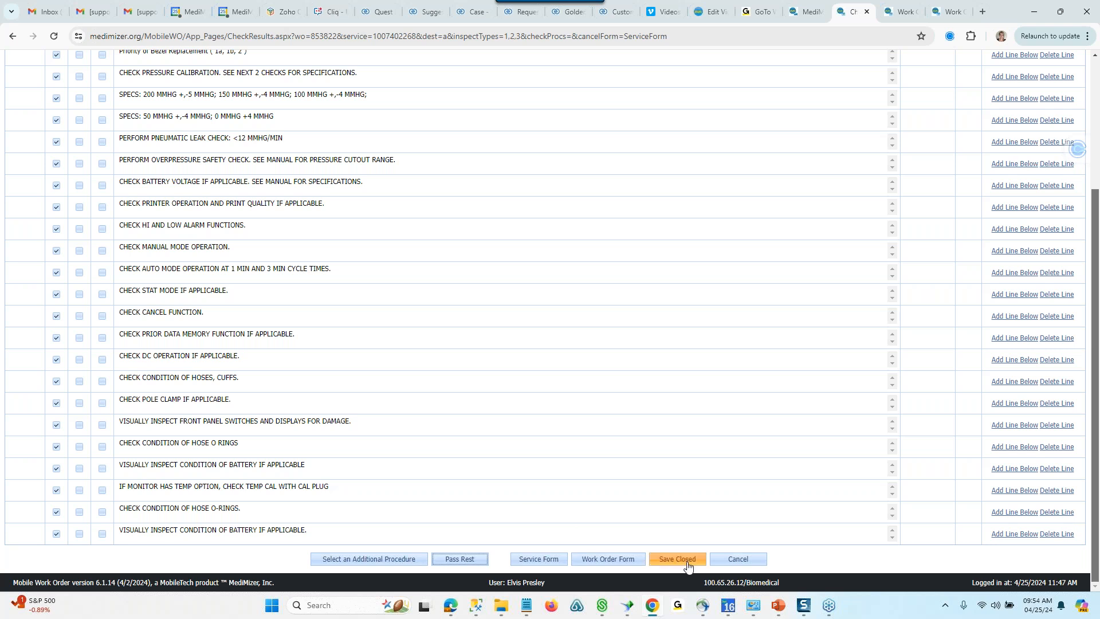
{"action": "left_click", "coordinate": [521, 559]}
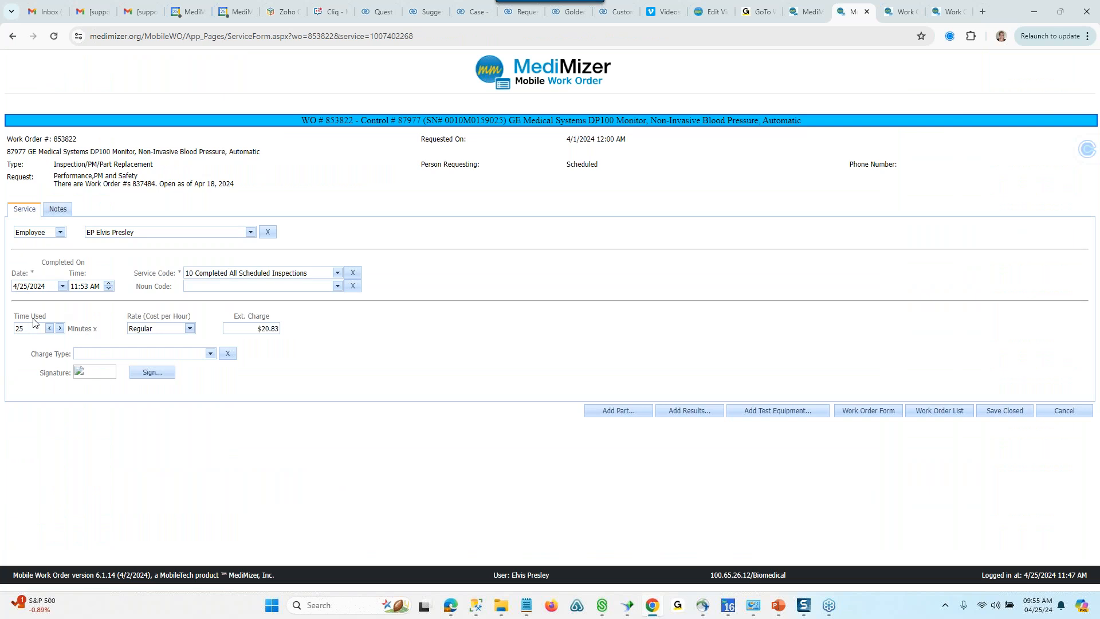
- Review the passed checks on the monitor's work order form and save the work order open
{"action": "left_click", "coordinate": [850, 414]}
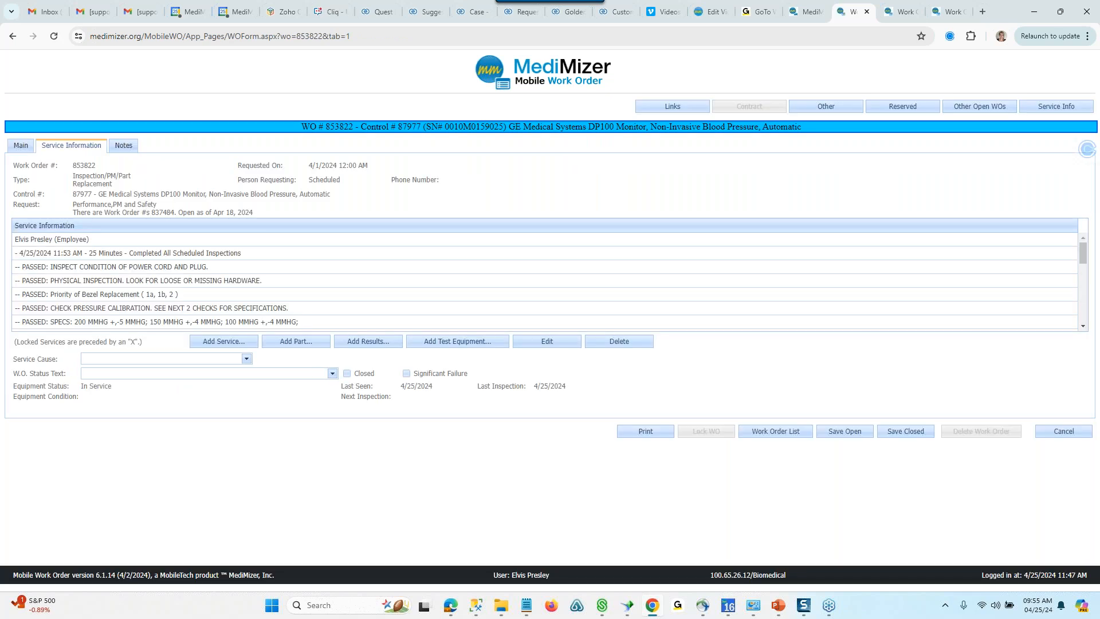
{"action": "scroll", "coordinate": [156, 266], "scroll_direction": "down", "scroll_amount": 8}
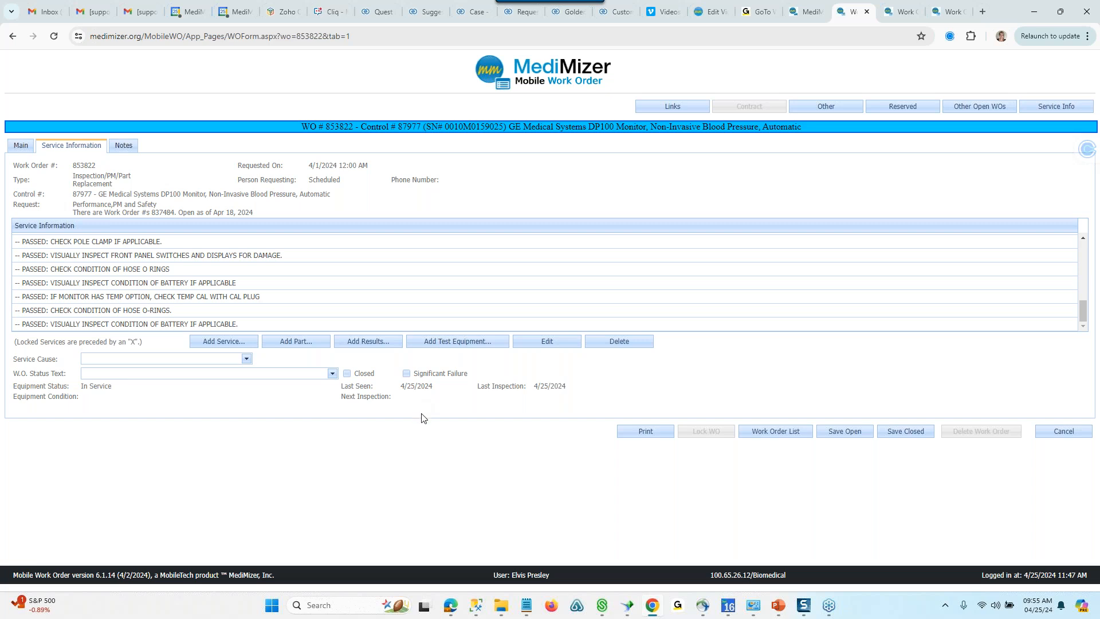
{"action": "left_click", "coordinate": [846, 434]}
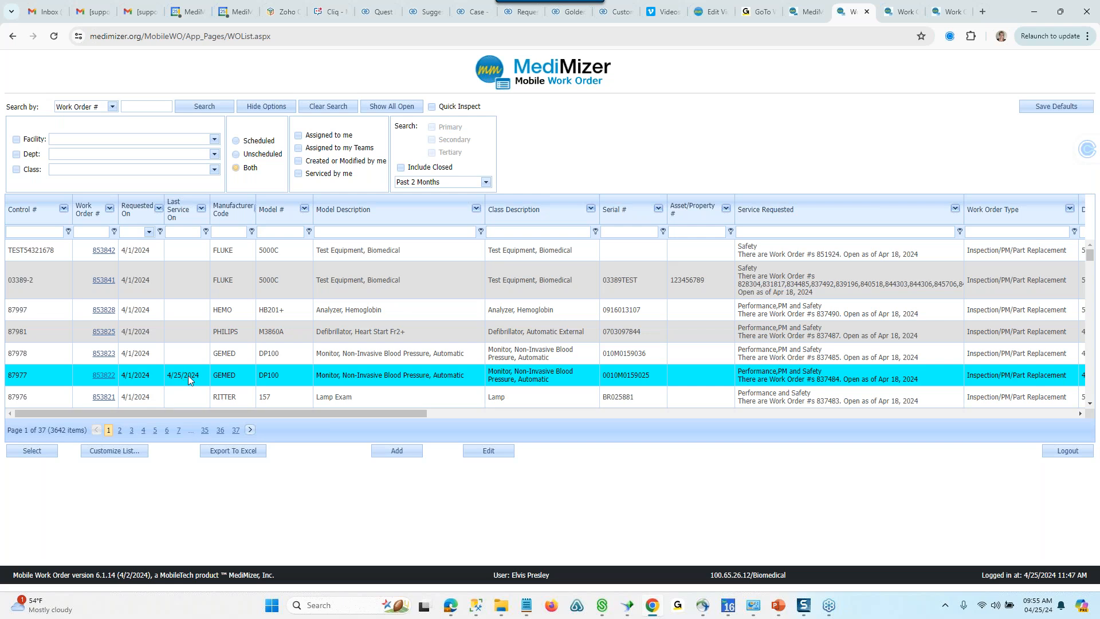
- Reopen the serviced DP100 monitor's work order, view its service information, and save it closed
{"action": "left_click", "coordinate": [191, 352]}
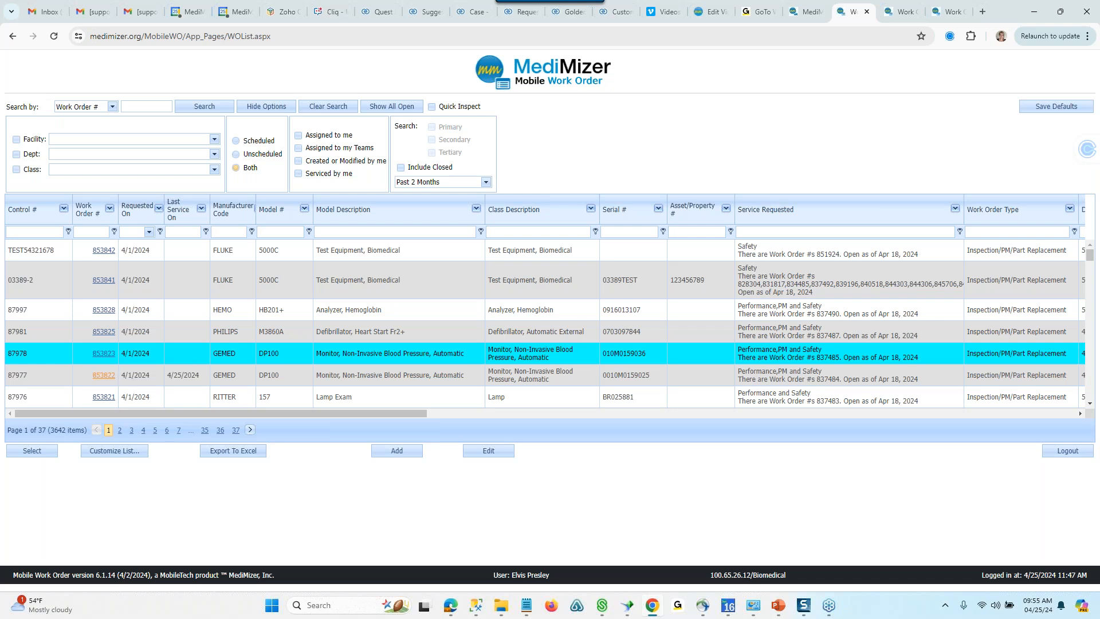
{"action": "left_click", "coordinate": [103, 375]}
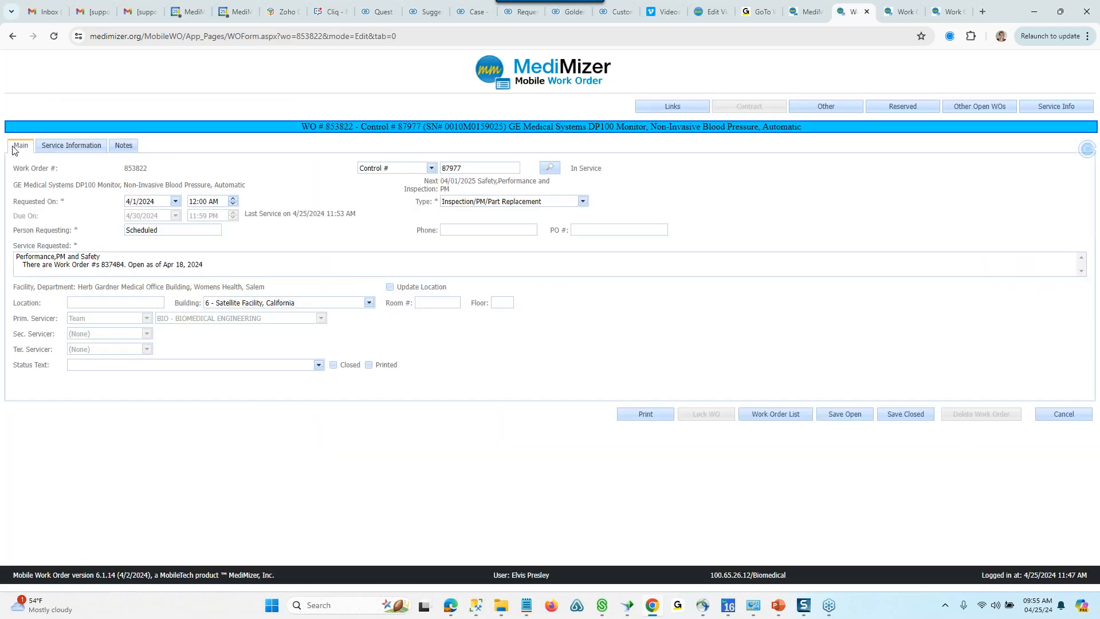
{"action": "left_click", "coordinate": [68, 146]}
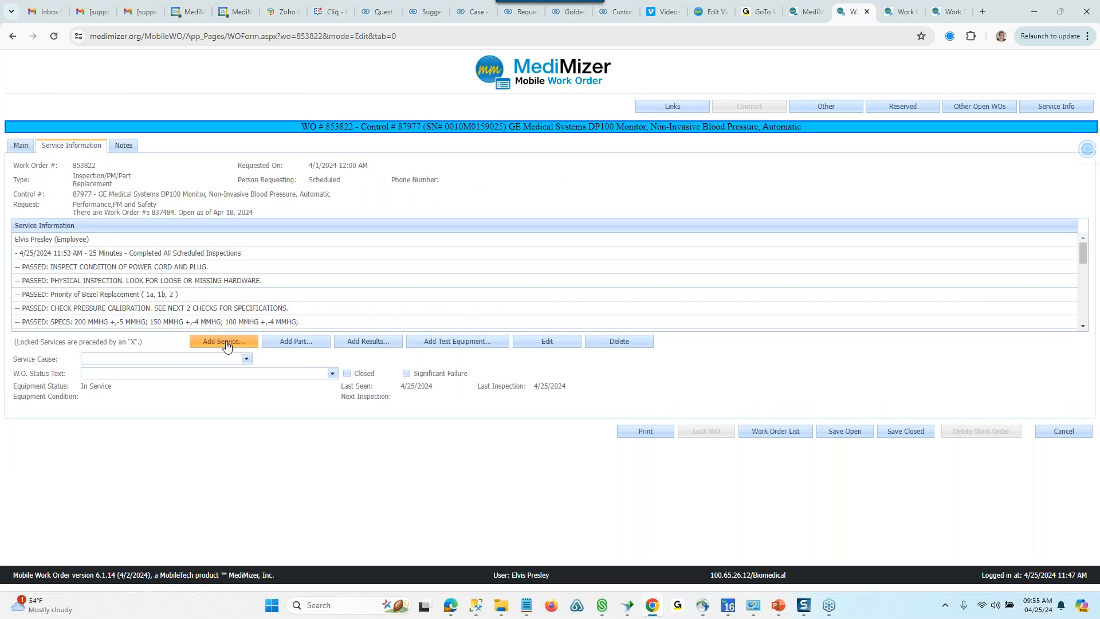
{"action": "left_click", "coordinate": [906, 433]}
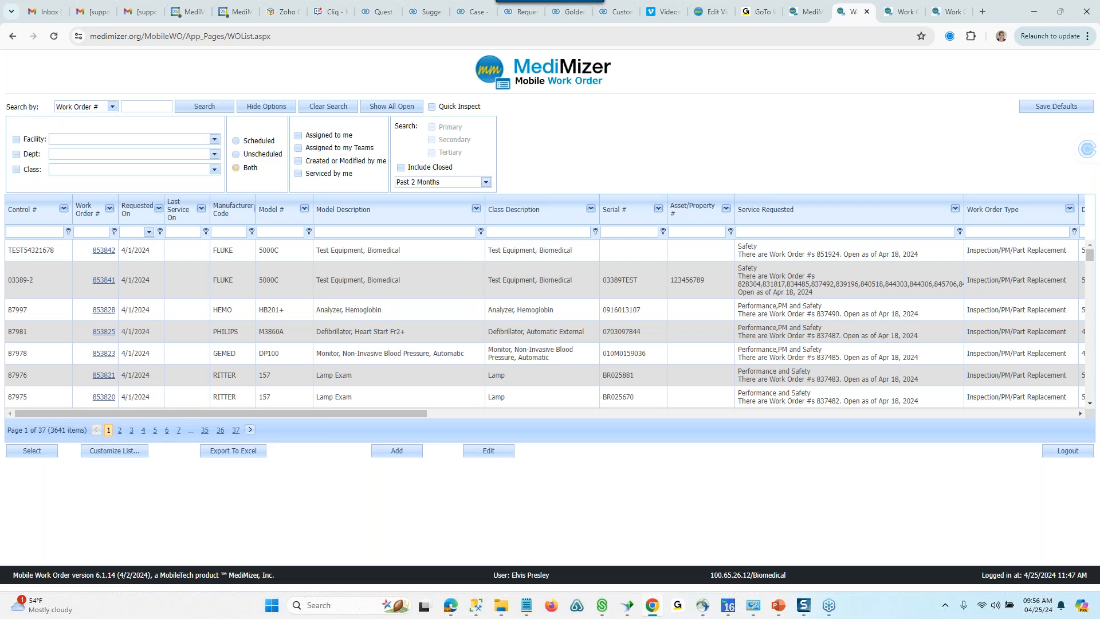
- Enable Quick Inspect and add inspection results to the remaining DP100 monitor's work order, passing the rest of the checks and saving it closed
{"action": "left_click", "coordinate": [432, 107]}
{"action": "left_click", "coordinate": [103, 354]}
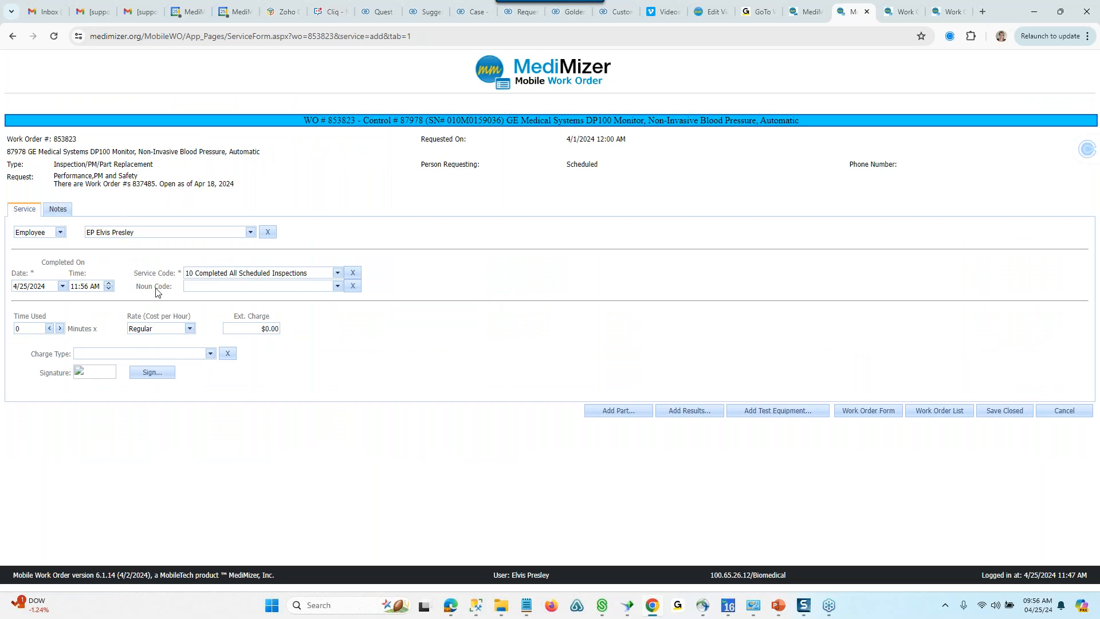
{"action": "left_click", "coordinate": [698, 411]}
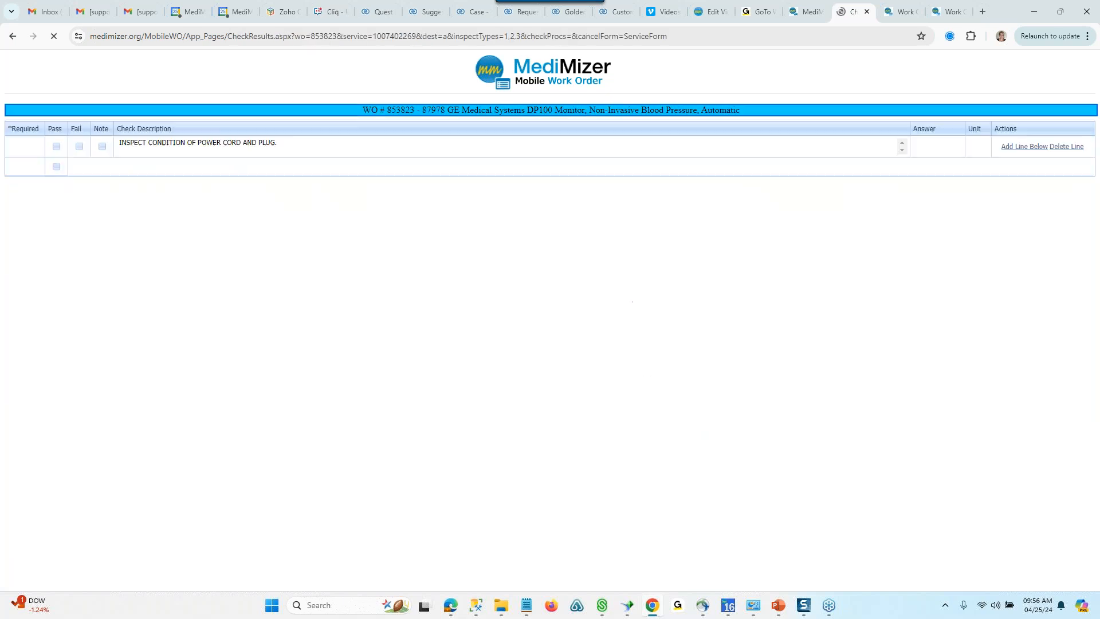
{"action": "scroll", "coordinate": [1077, 148], "scroll_direction": "down", "scroll_amount": 3}
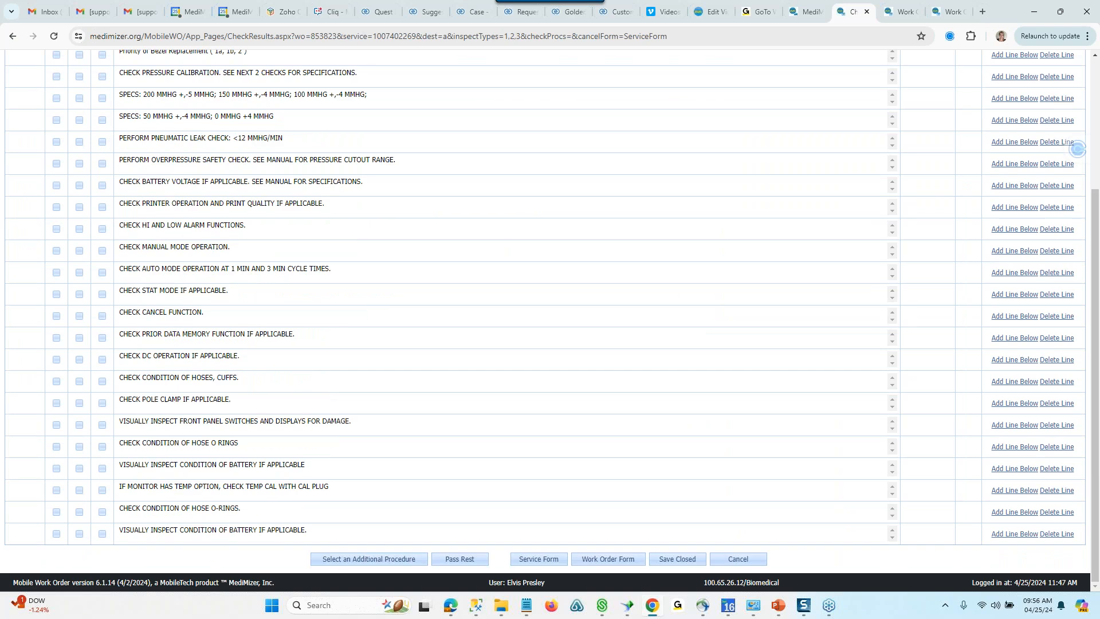
{"action": "left_click", "coordinate": [470, 561]}
{"action": "left_click", "coordinate": [684, 563]}
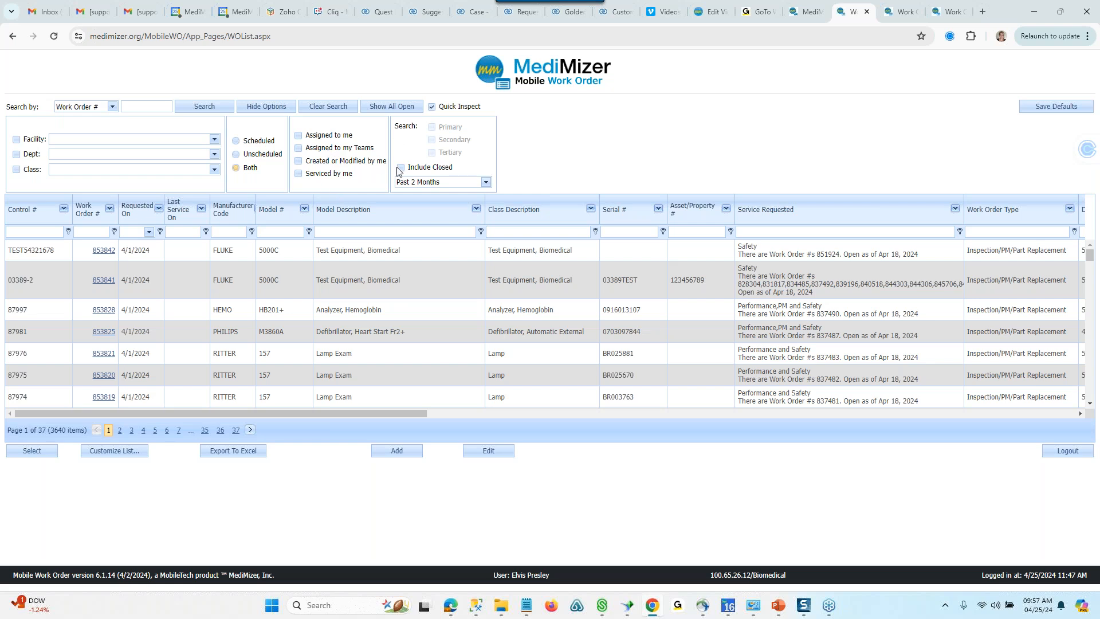
- Add Safety, Performance and PM results to the Heart Start Fr2+ defibrillator's work order, pass the remaining checks, and return to its work order form
{"action": "left_click", "coordinate": [98, 333]}
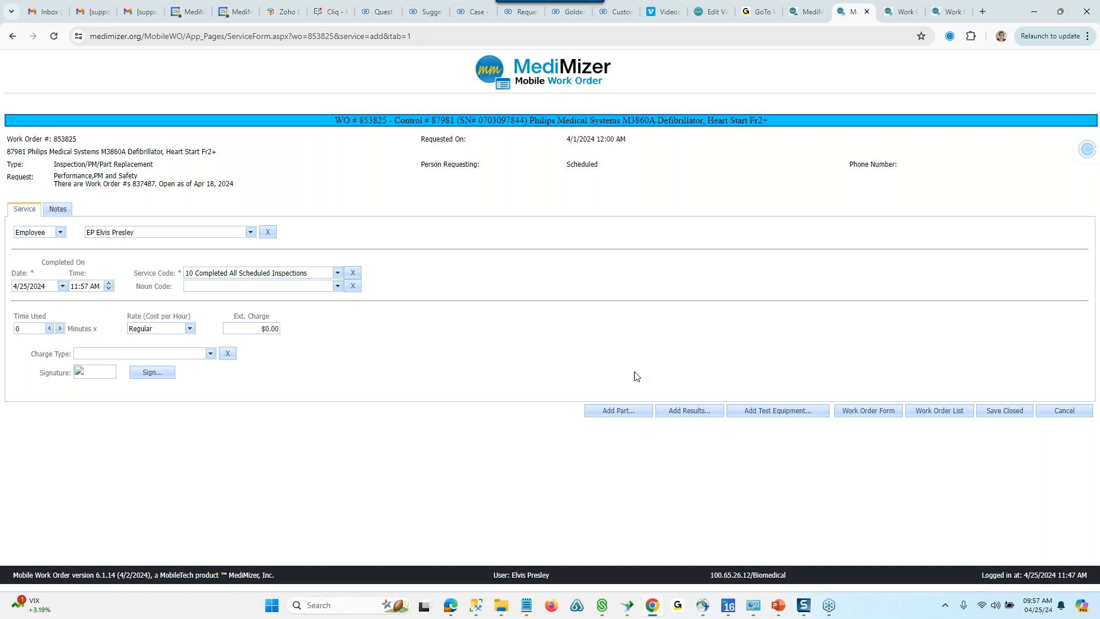
{"action": "left_click", "coordinate": [673, 413]}
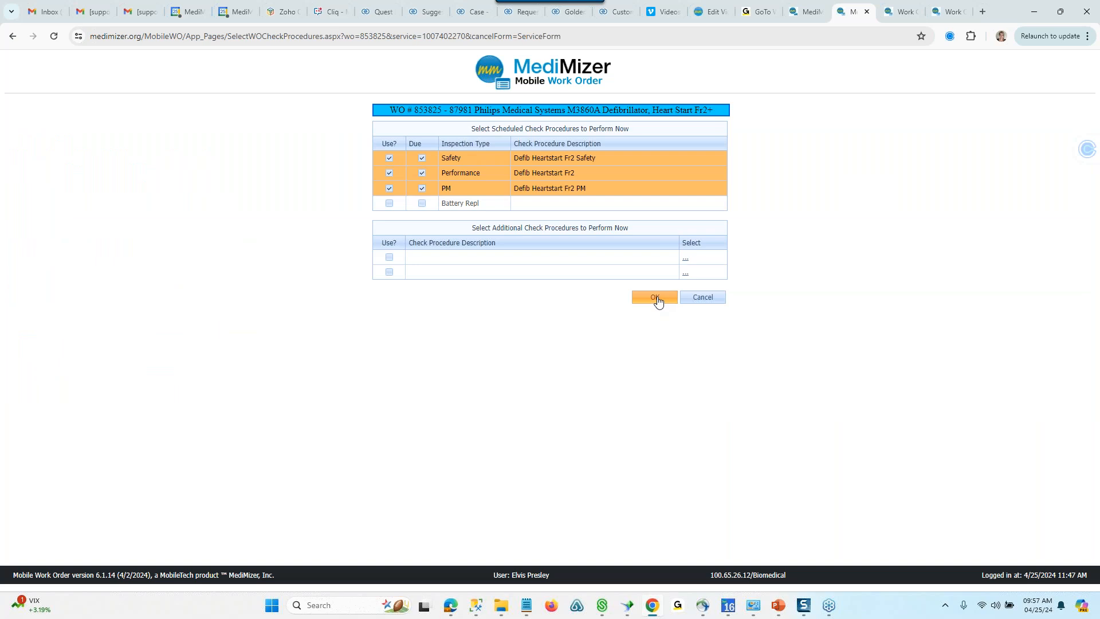
{"action": "left_click", "coordinate": [655, 297]}
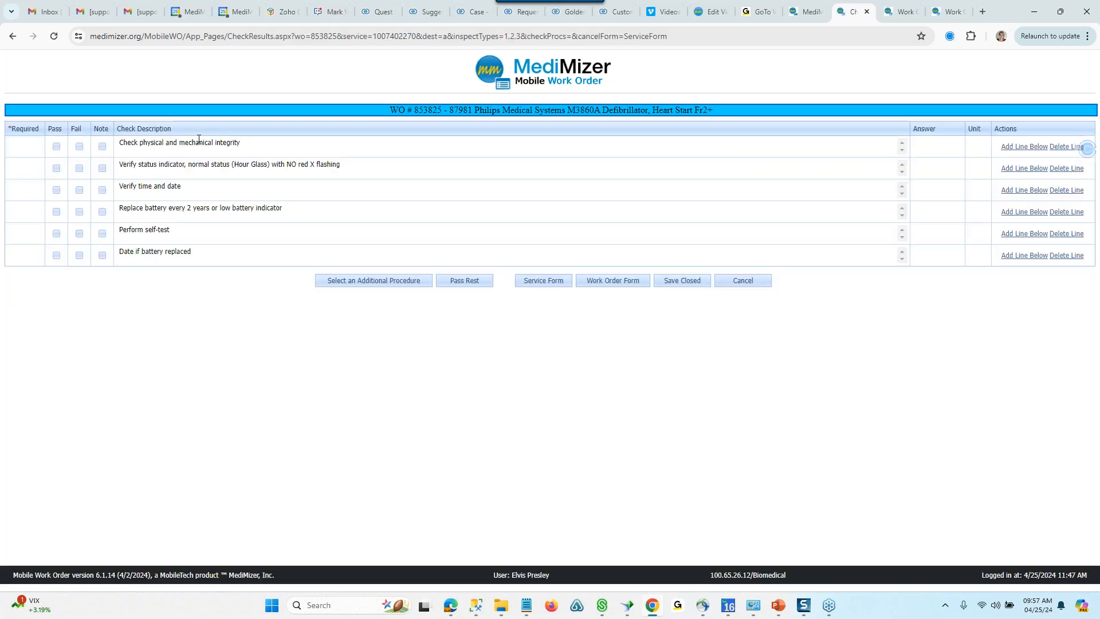
{"action": "left_click", "coordinate": [467, 283]}
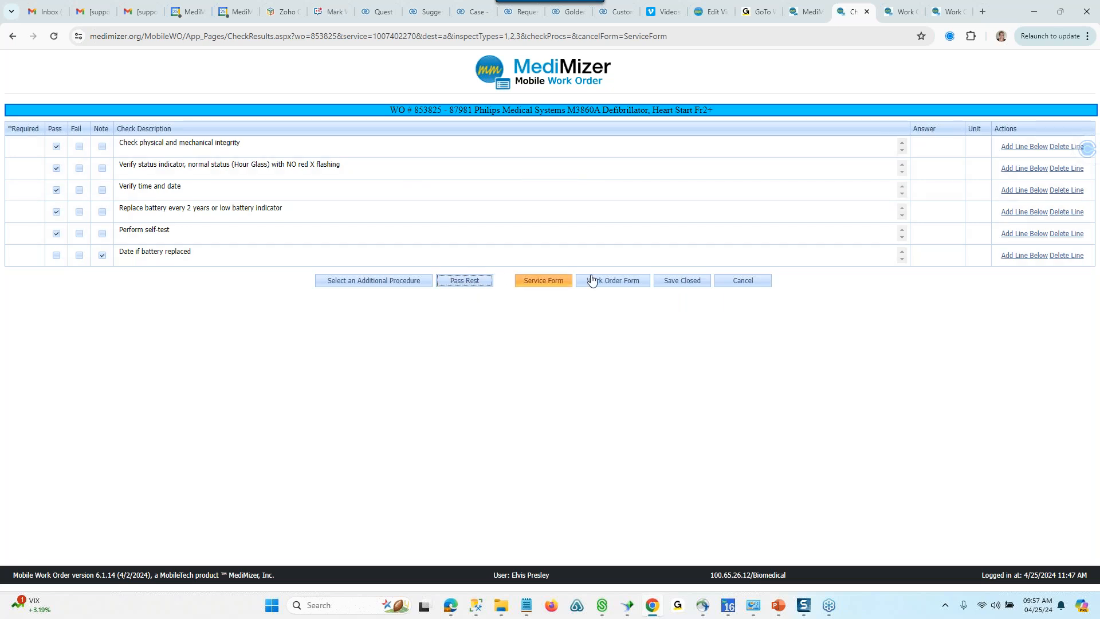
{"action": "left_click", "coordinate": [629, 281]}
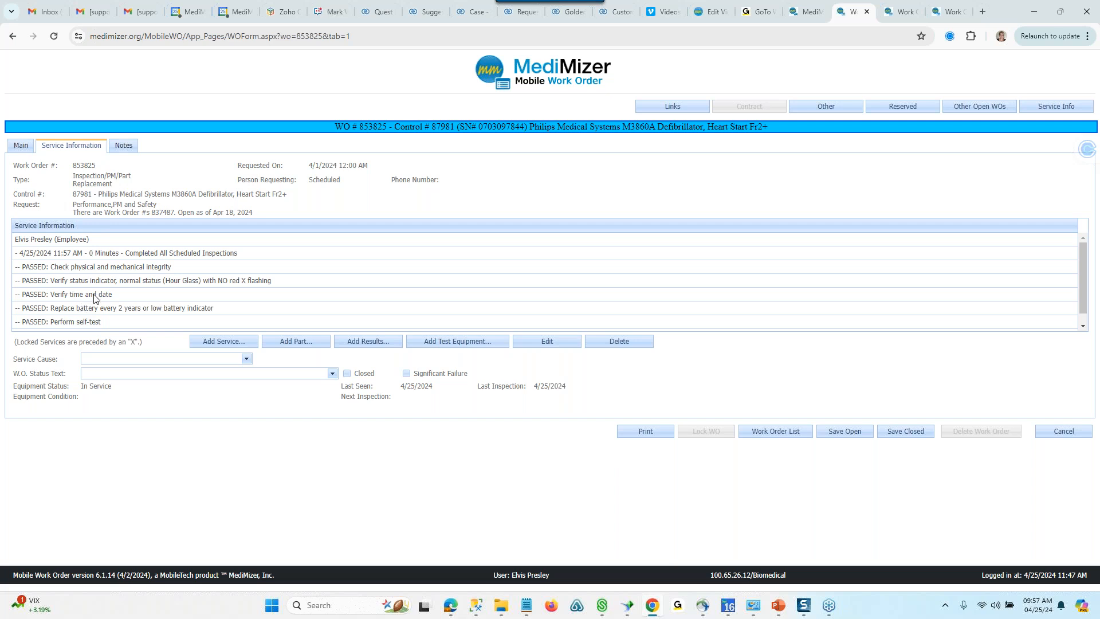
- Add one M3178A ASSEMBLY,DEFIB PADS part to the defibrillator's Completed All Scheduled Inspections service and return to the work order form
{"action": "left_click", "coordinate": [265, 253]}
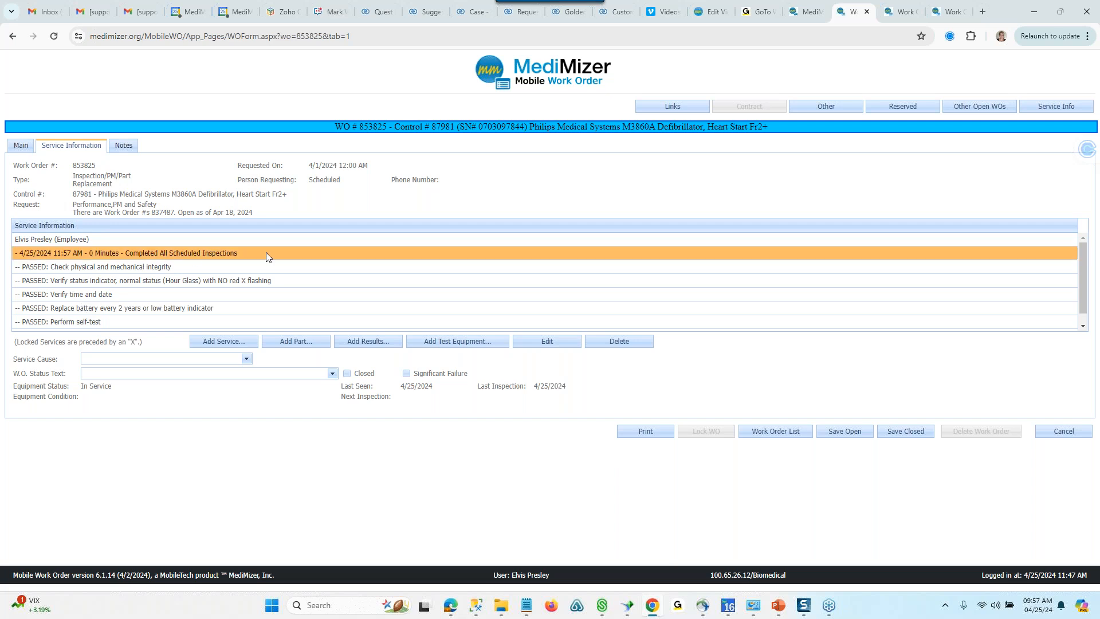
{"action": "left_click", "coordinate": [305, 344]}
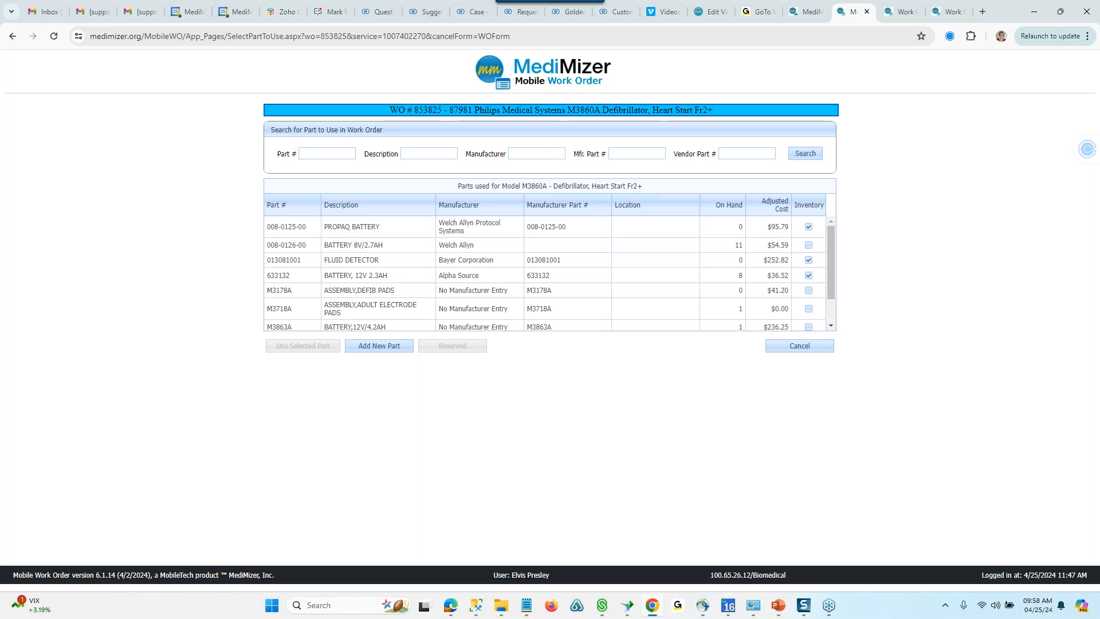
{"action": "triple_click", "coordinate": [277, 130]}
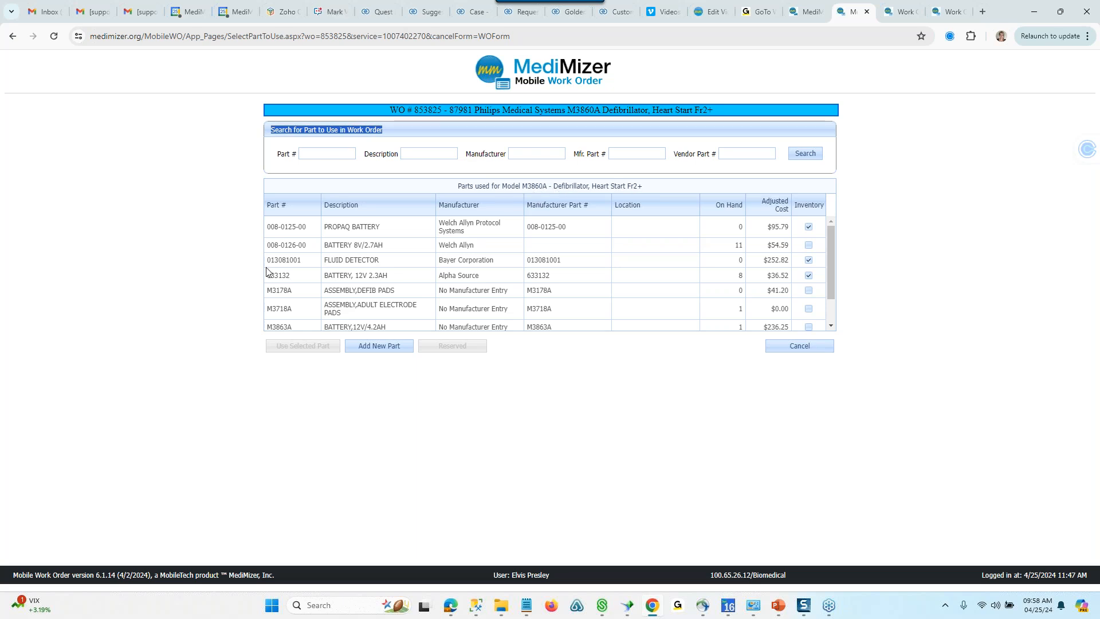
{"action": "left_click", "coordinate": [279, 290]}
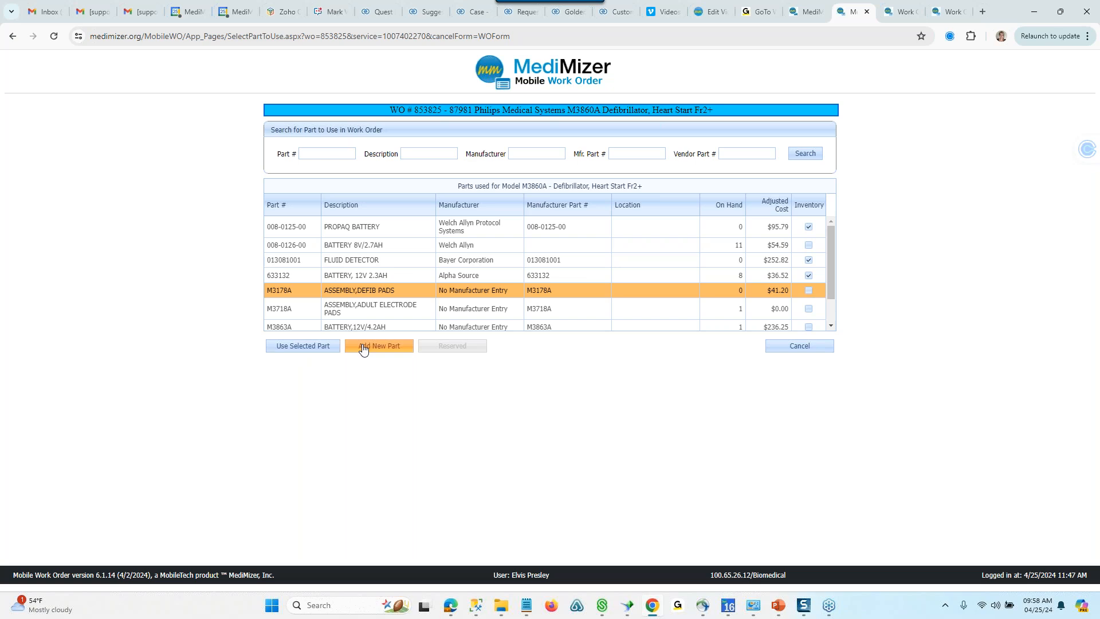
{"action": "left_click", "coordinate": [321, 350]}
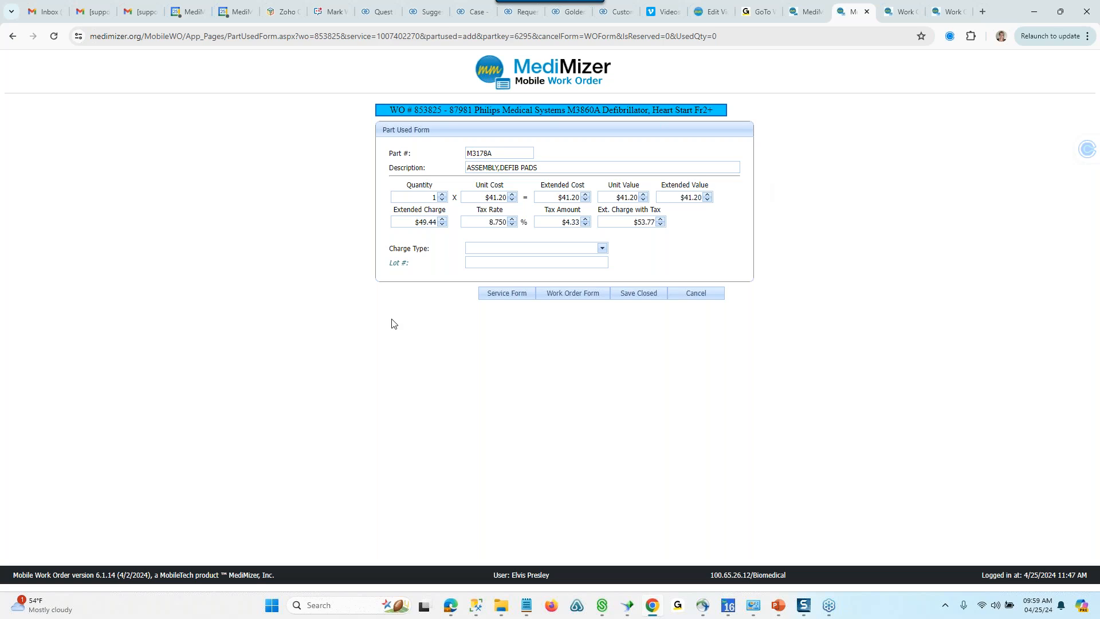
{"action": "left_click", "coordinate": [596, 296]}
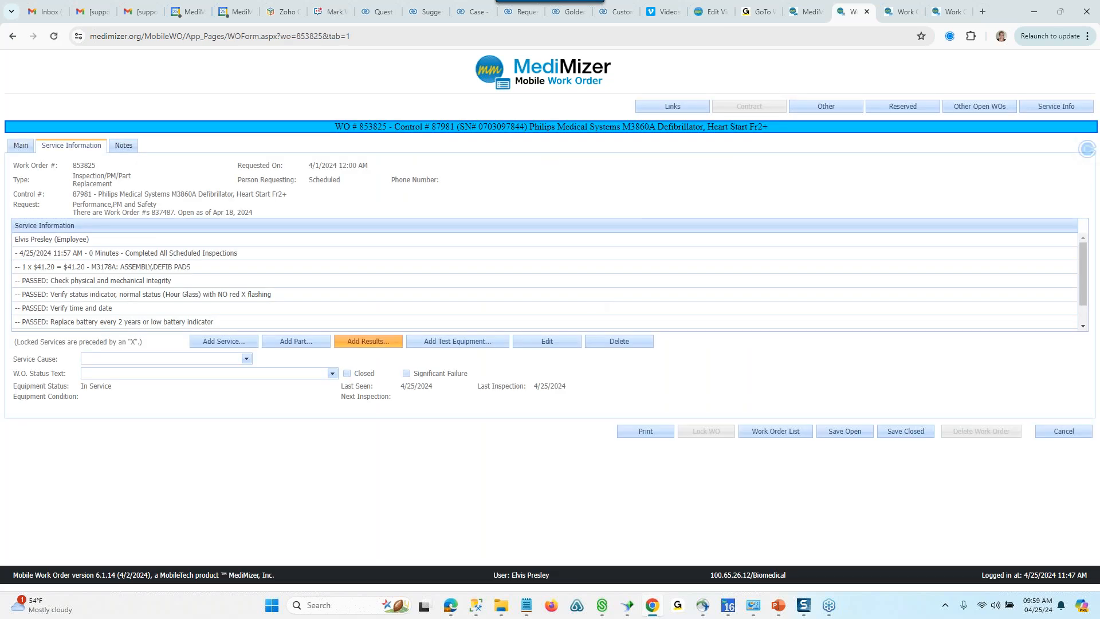
- Add test equipment MEDTESTER02 to the defibrillator's Completed All Scheduled Inspections service and review the service information entries
{"action": "left_click", "coordinate": [154, 253]}
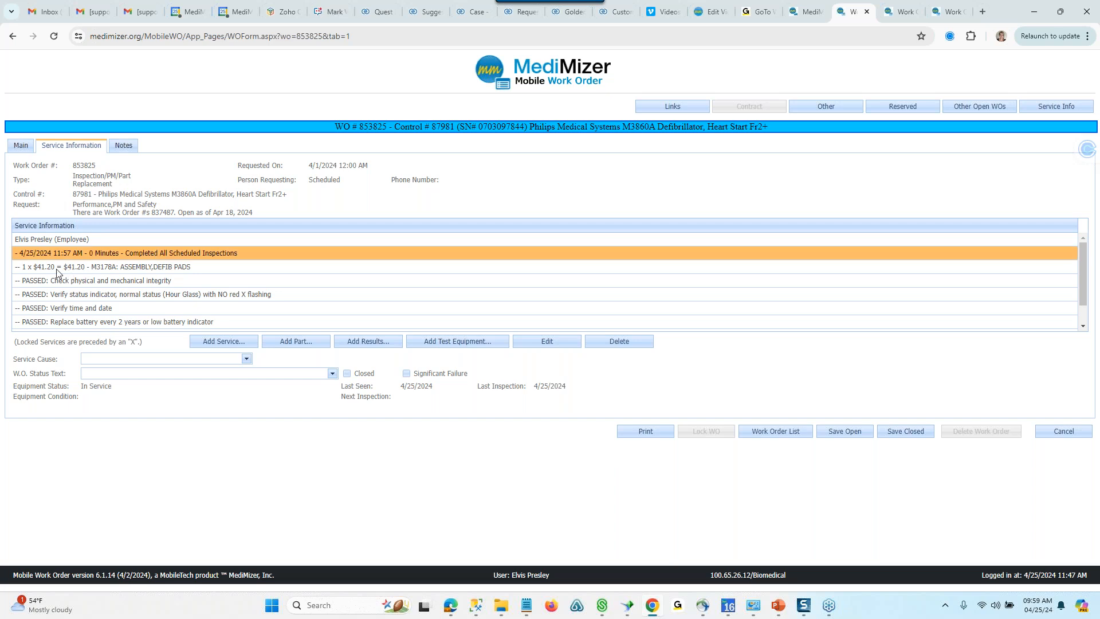
{"action": "left_click", "coordinate": [490, 341]}
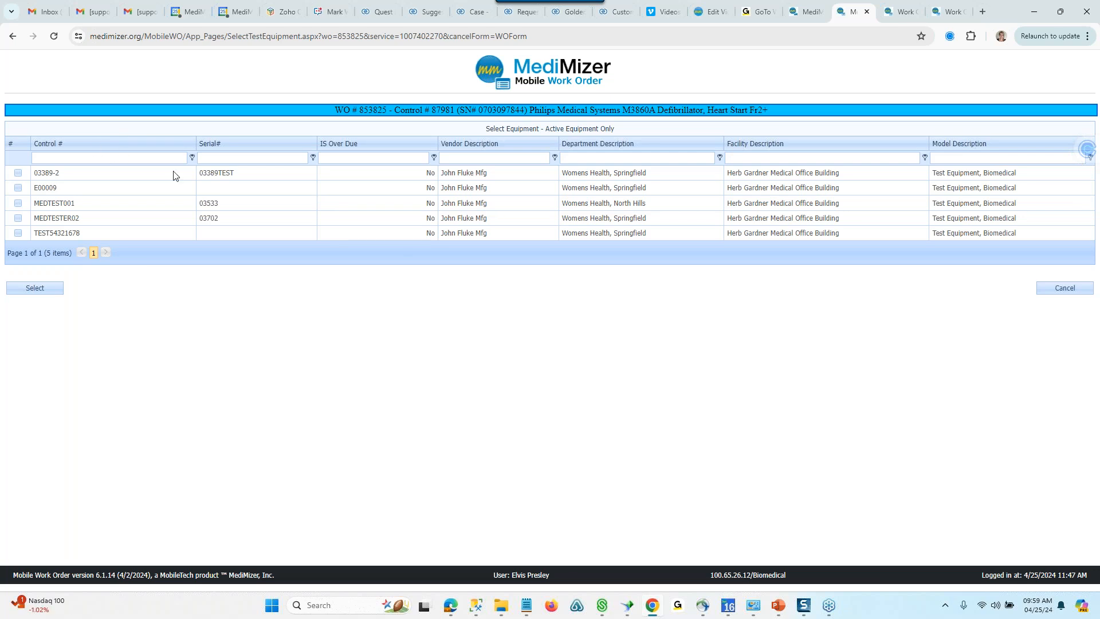
{"action": "left_click", "coordinate": [17, 220]}
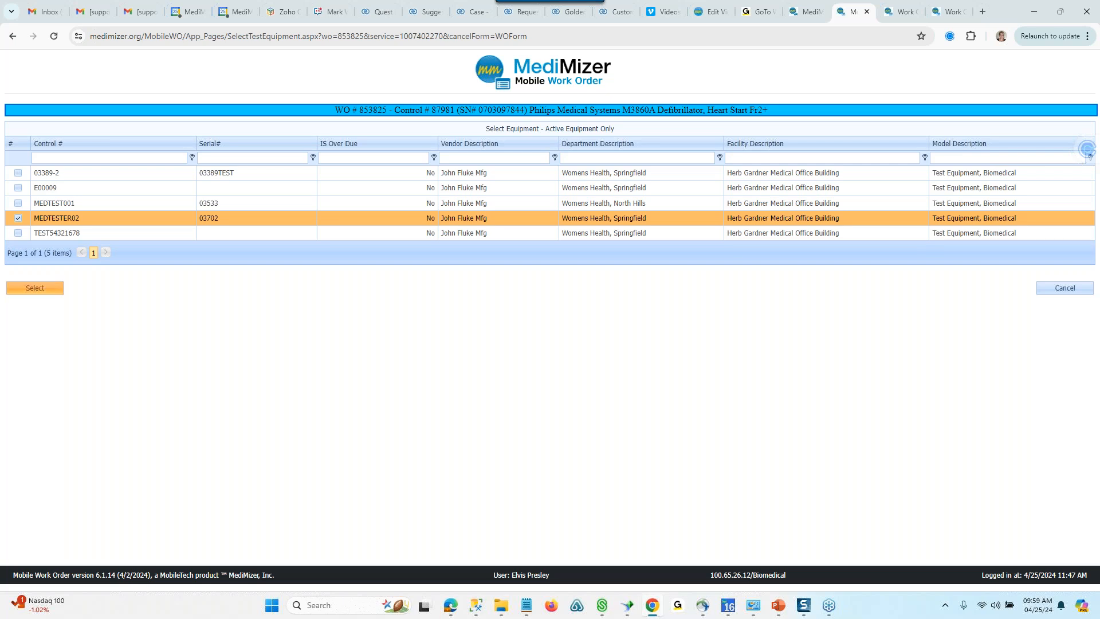
{"action": "left_click", "coordinate": [35, 288]}
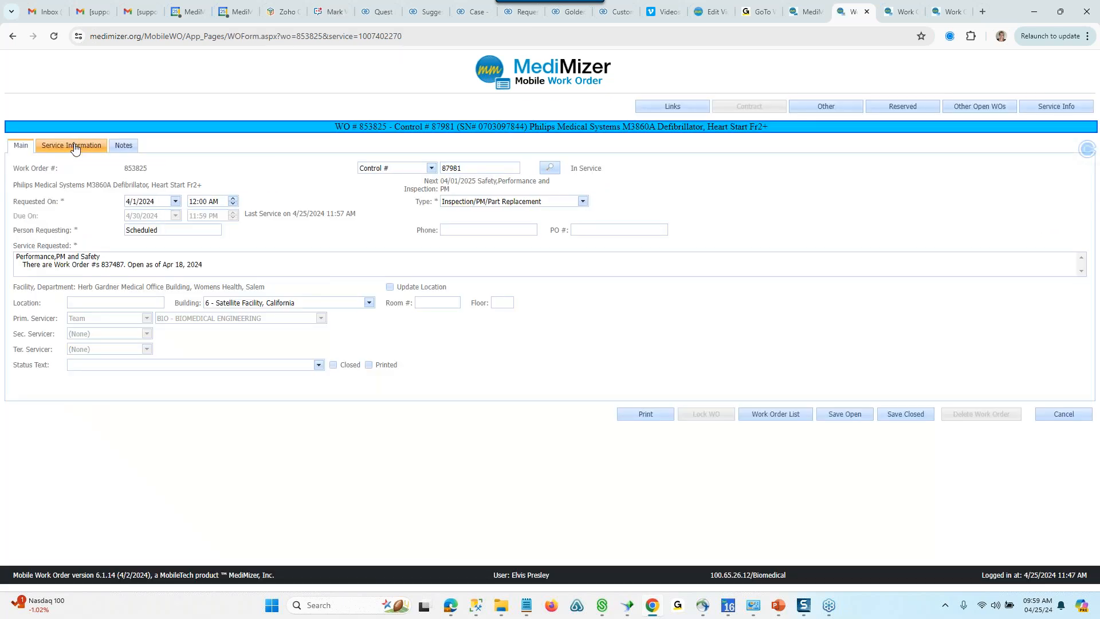
{"action": "left_click", "coordinate": [74, 149]}
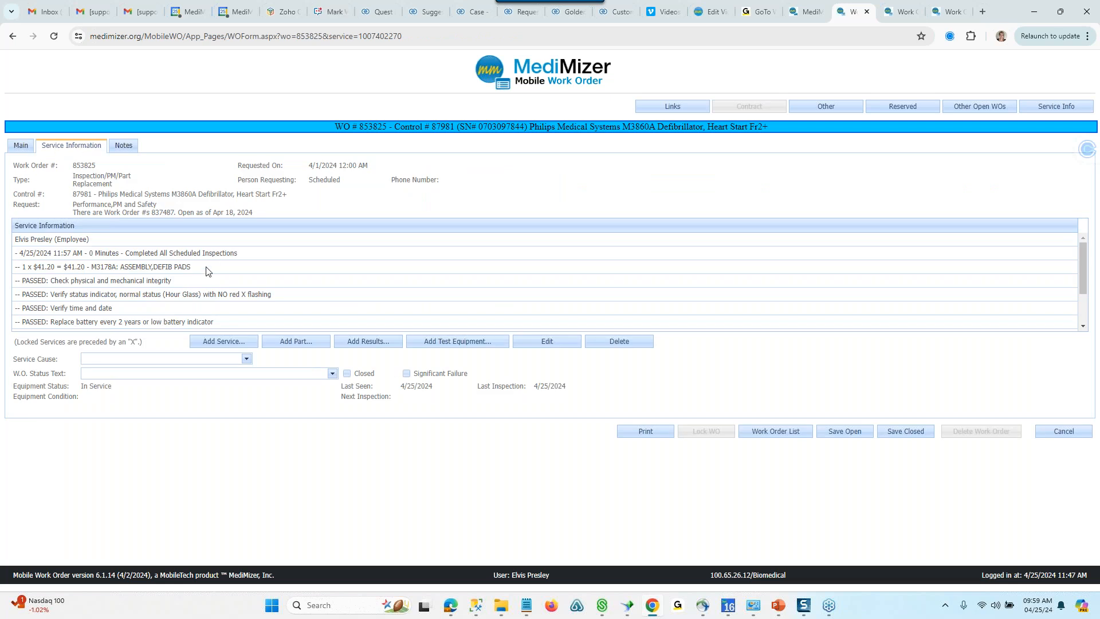
{"action": "scroll", "coordinate": [208, 264], "scroll_direction": "down", "scroll_amount": 2}
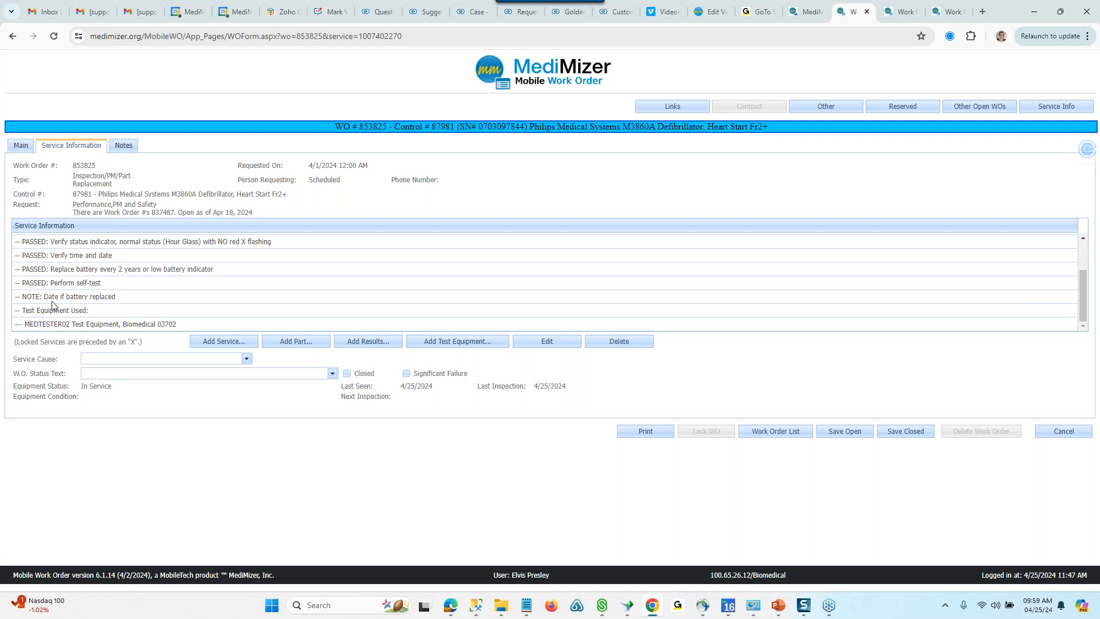
{"action": "scroll", "coordinate": [88, 302], "scroll_direction": "up", "scroll_amount": 2}
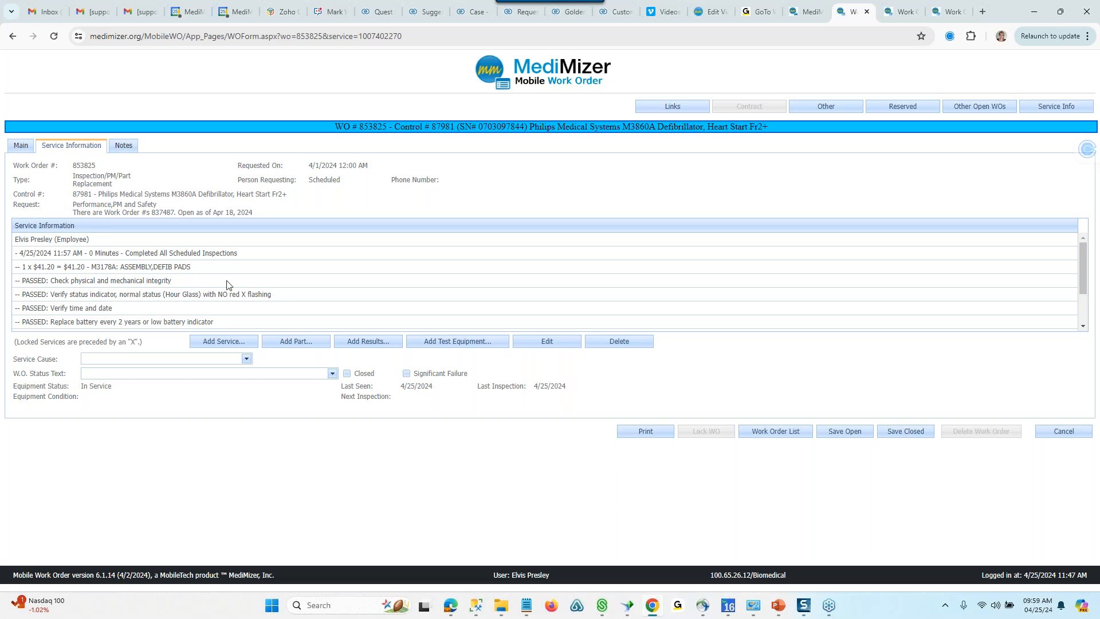
- Set the time used on the Completed All Scheduled Inspections service to 20 minutes and save the defibrillator's work order closed
{"action": "left_click", "coordinate": [127, 254]}
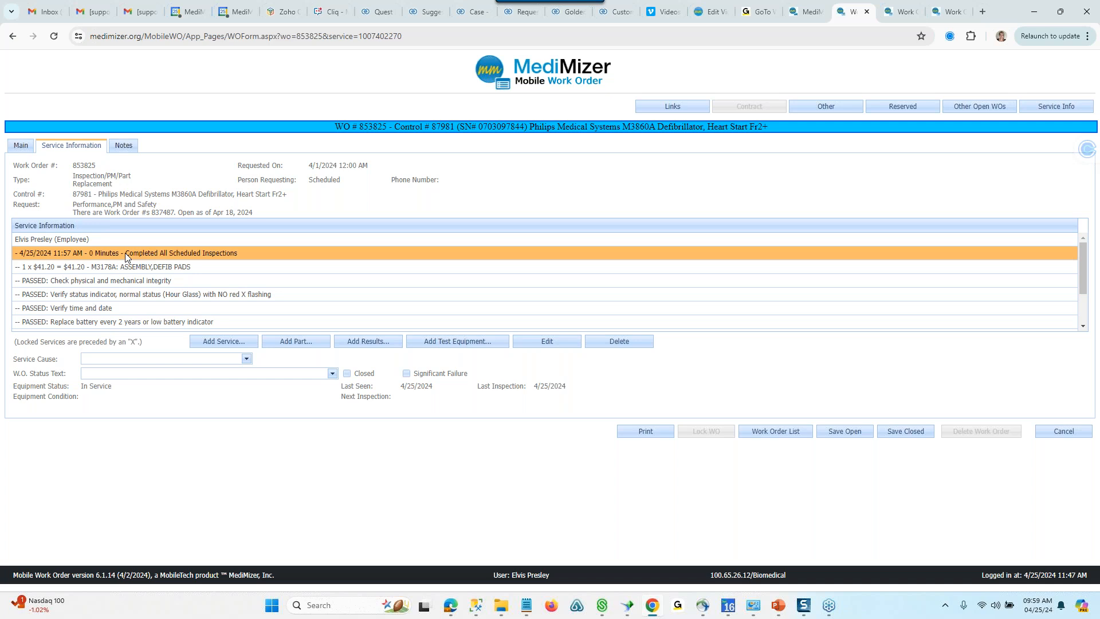
{"action": "double_click", "coordinate": [91, 253]}
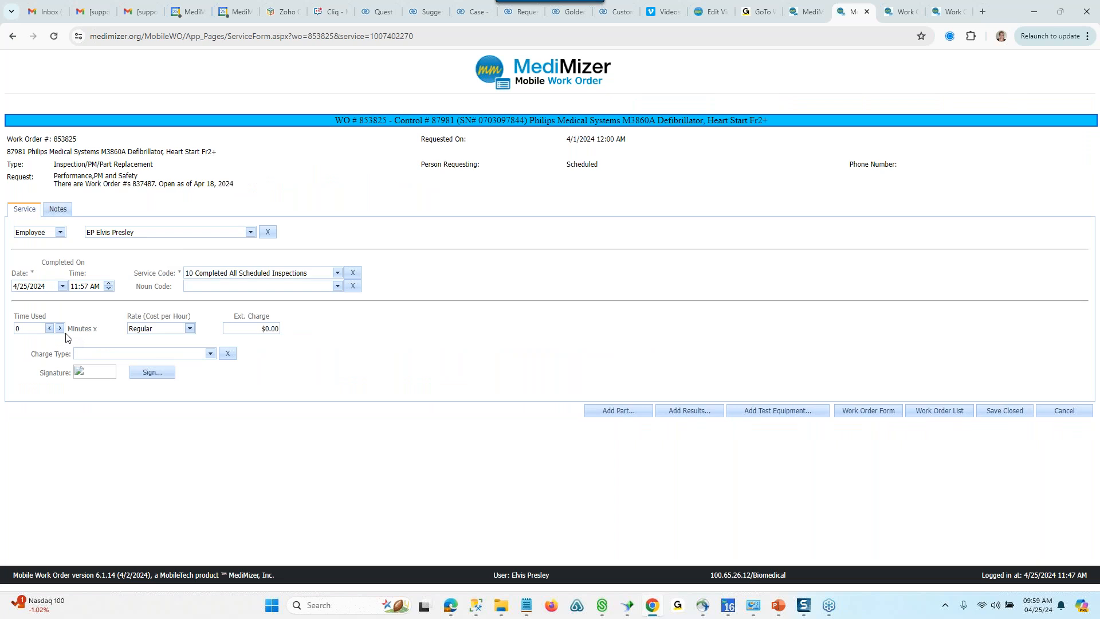
{"action": "left_click", "coordinate": [60, 329]}
{"action": "left_click", "coordinate": [60, 328]}
{"action": "left_click", "coordinate": [861, 412]}
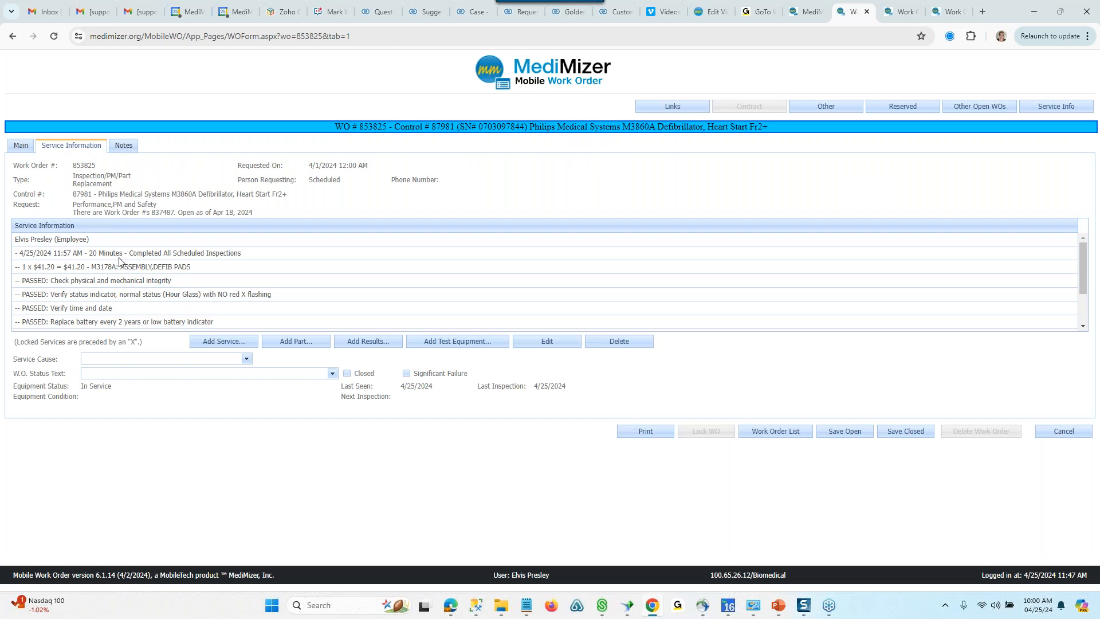
{"action": "left_click", "coordinate": [166, 253]}
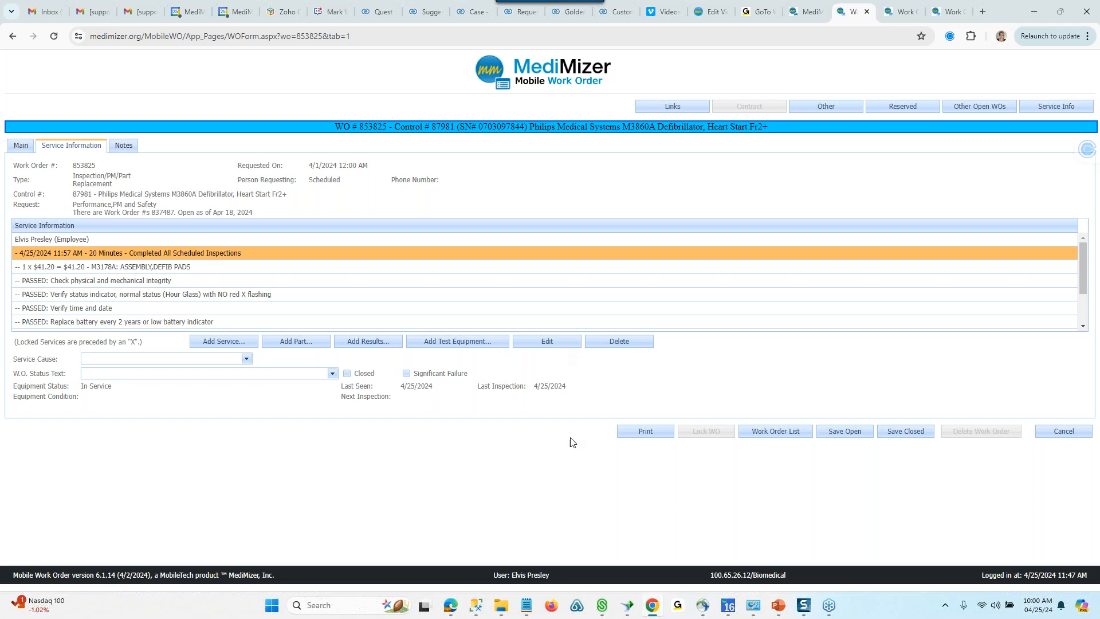
{"action": "left_click", "coordinate": [905, 434]}
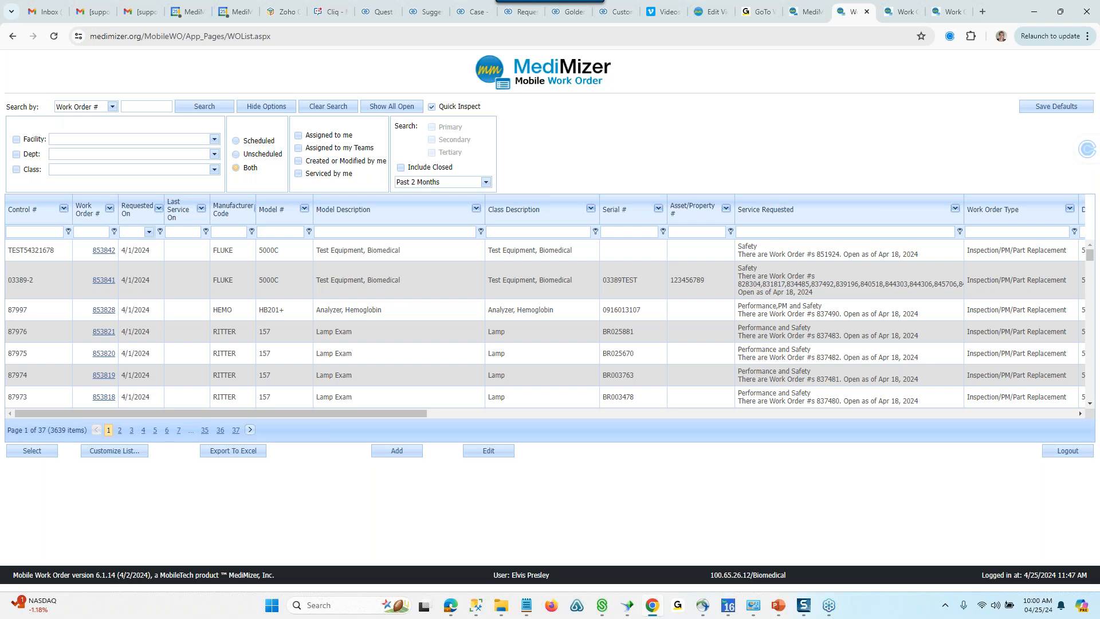
{"action": "key", "text": "alt+Tab"}
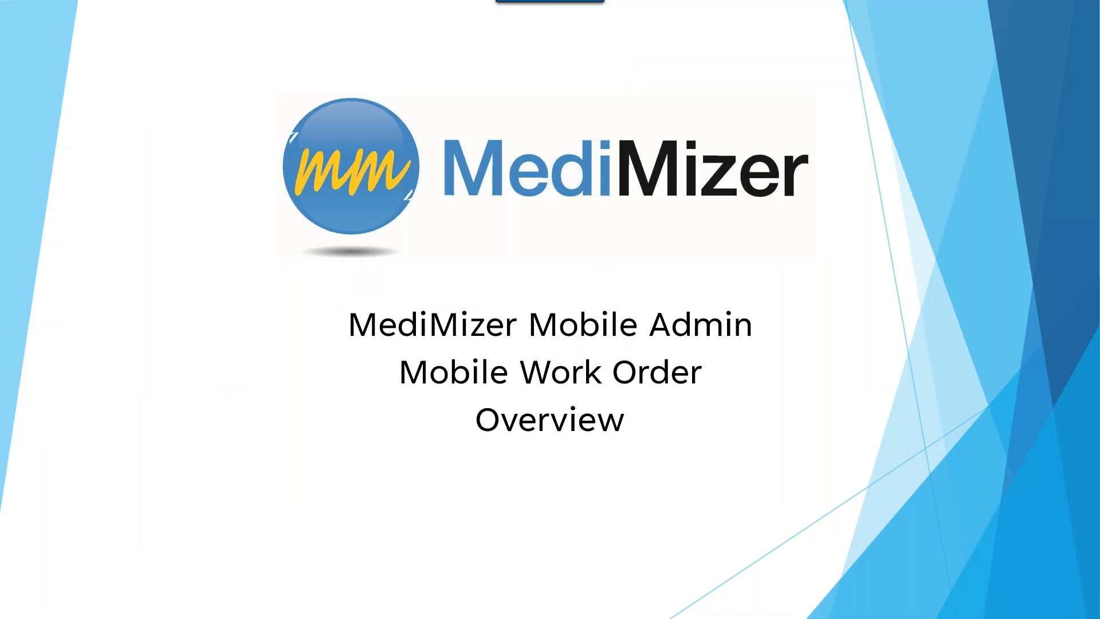
{"action": "key", "text": "Right"}
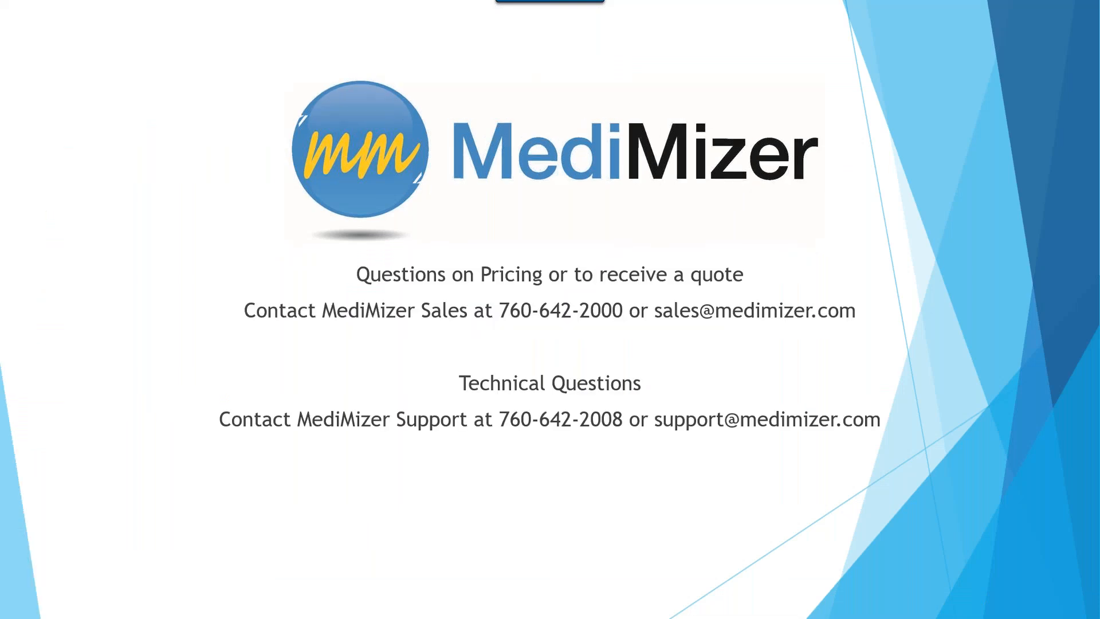